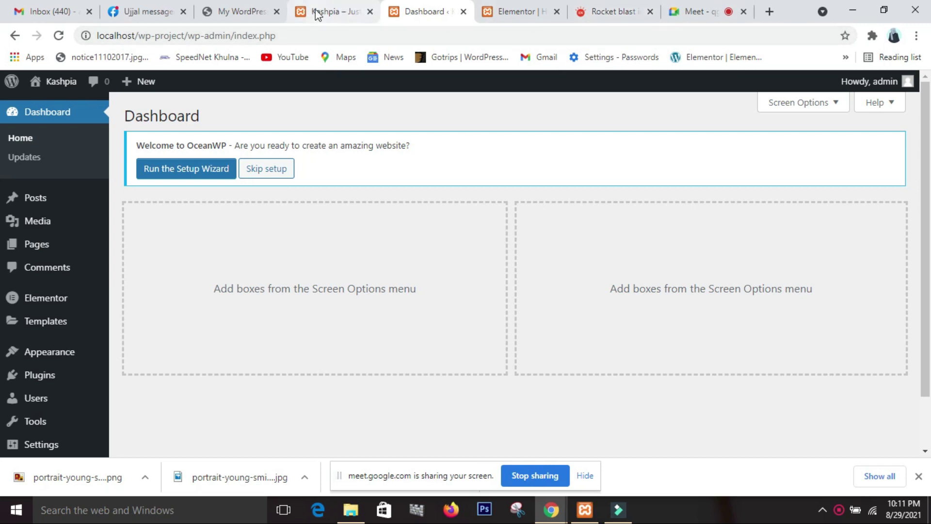
# Switch to the Google Meet call, admit the waiting participant, and return to the WordPress dashboard.
pyautogui.click(692, 17)
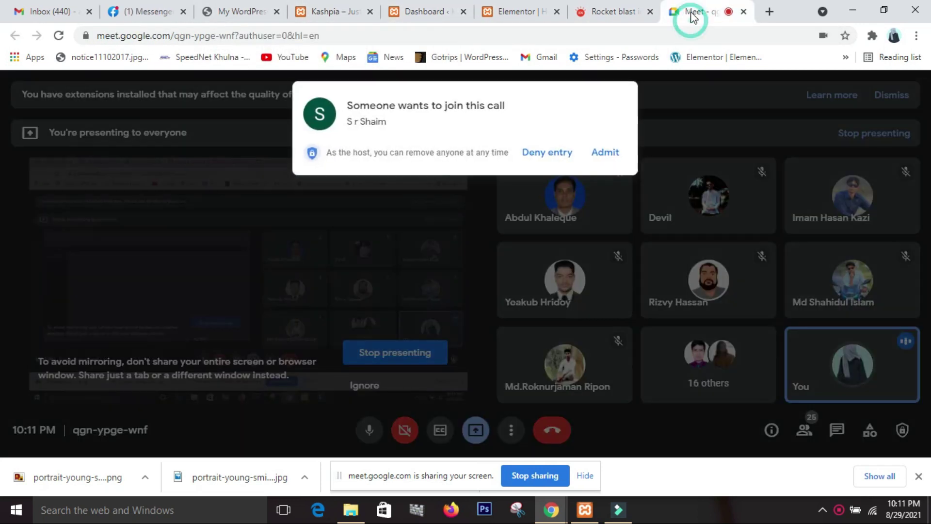
pyautogui.click(619, 151)
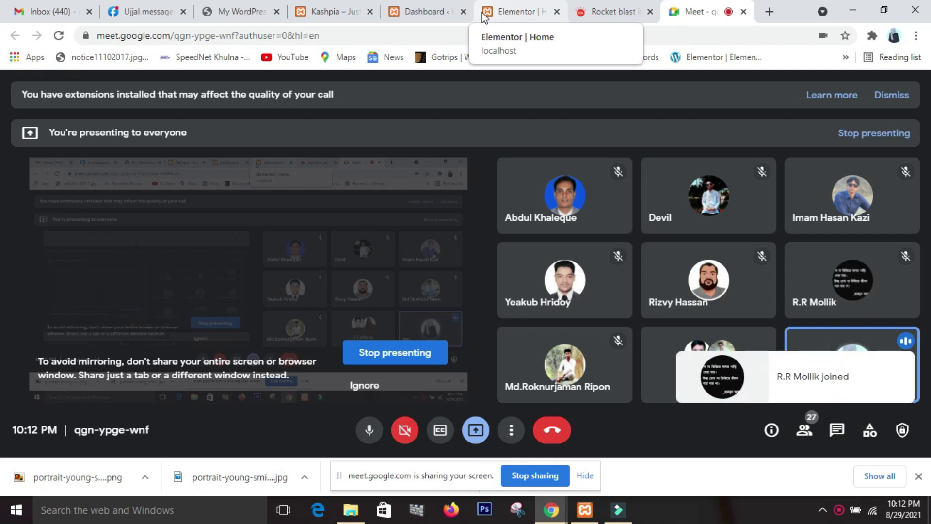
pyautogui.click(424, 11)
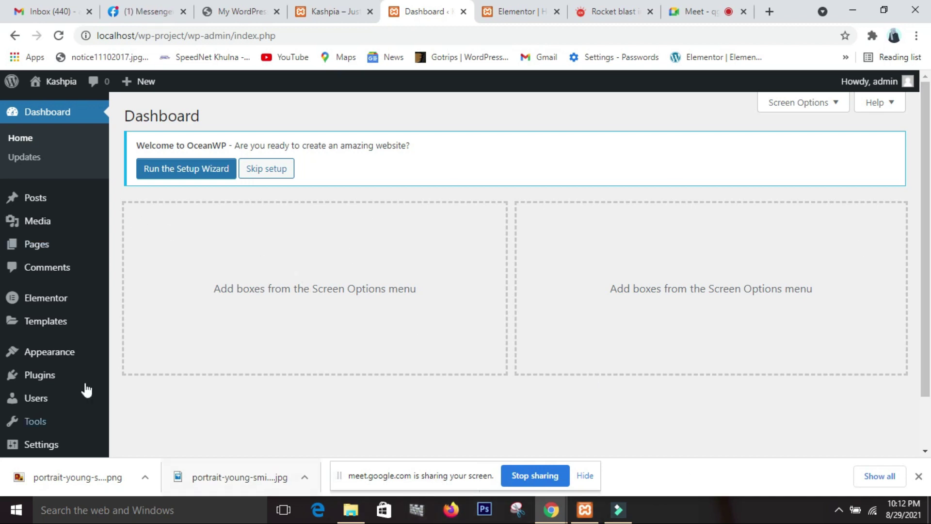
pyautogui.moveTo(60, 358)
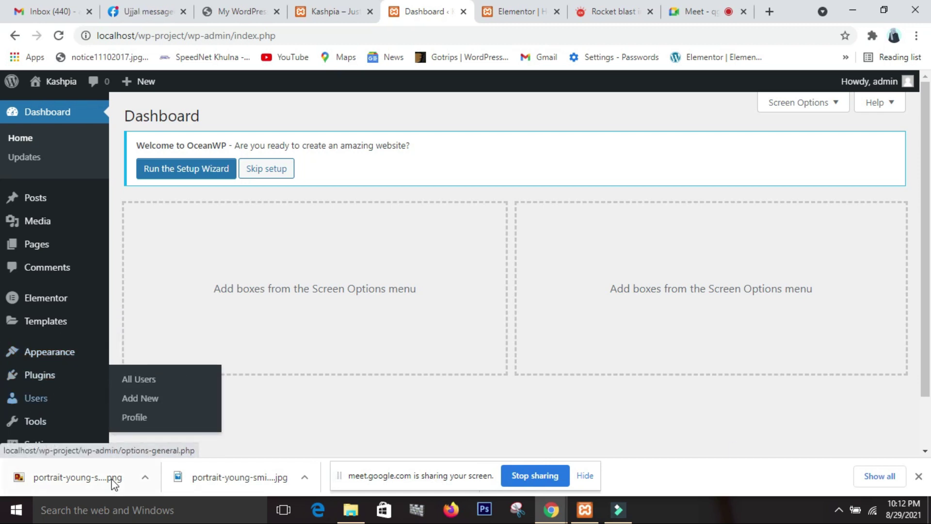
pyautogui.moveTo(47, 397)
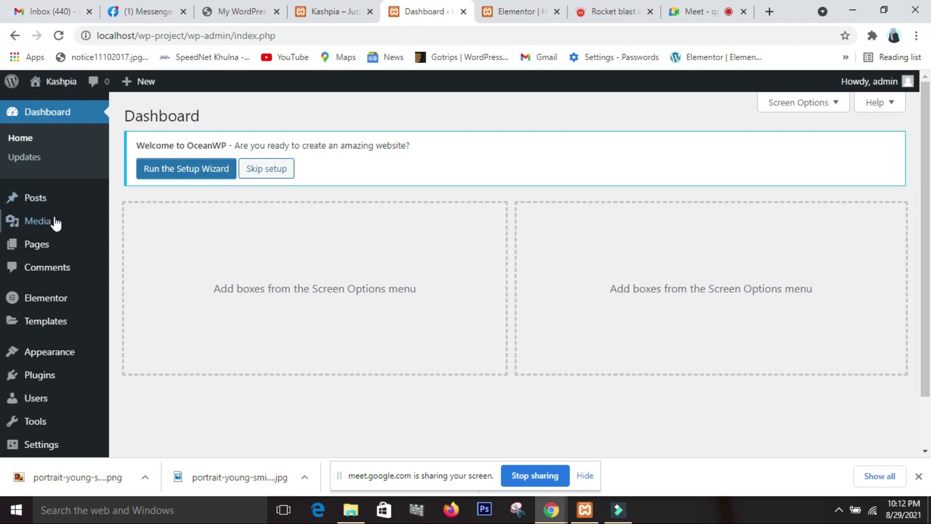
pyautogui.scroll(-1, 35, 391)
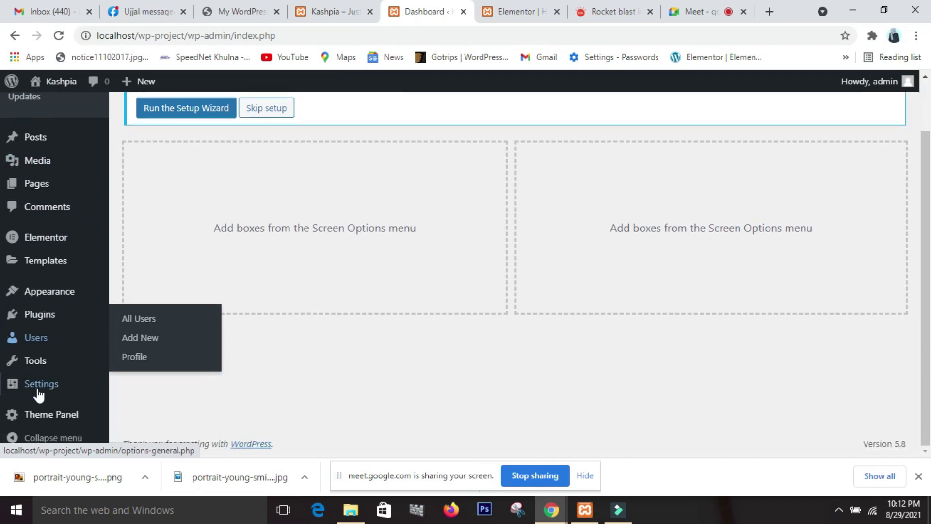
pyautogui.moveTo(48, 324)
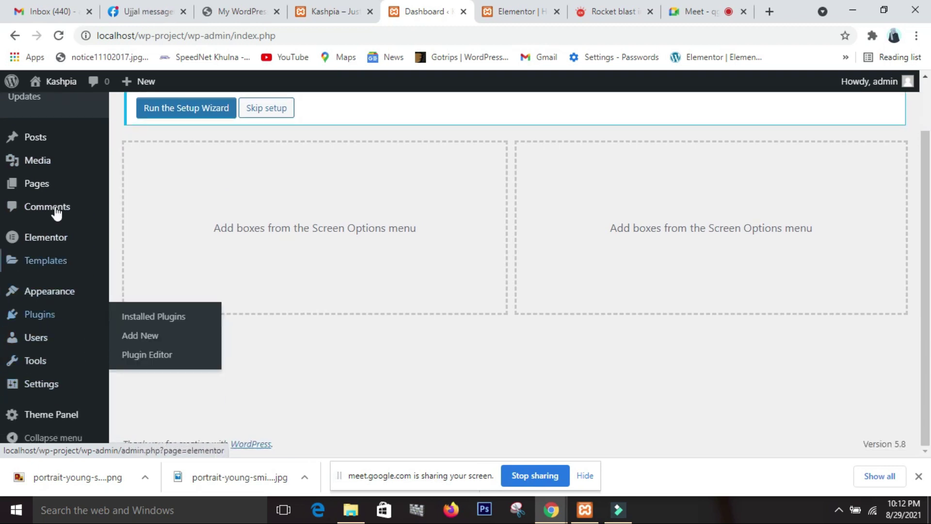
pyautogui.scroll(1, 53, 250)
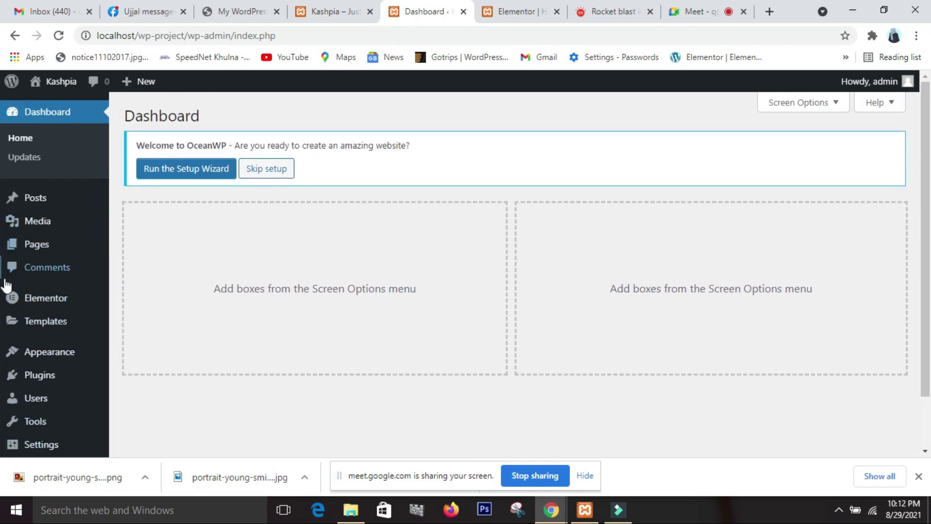
pyautogui.moveTo(18, 328)
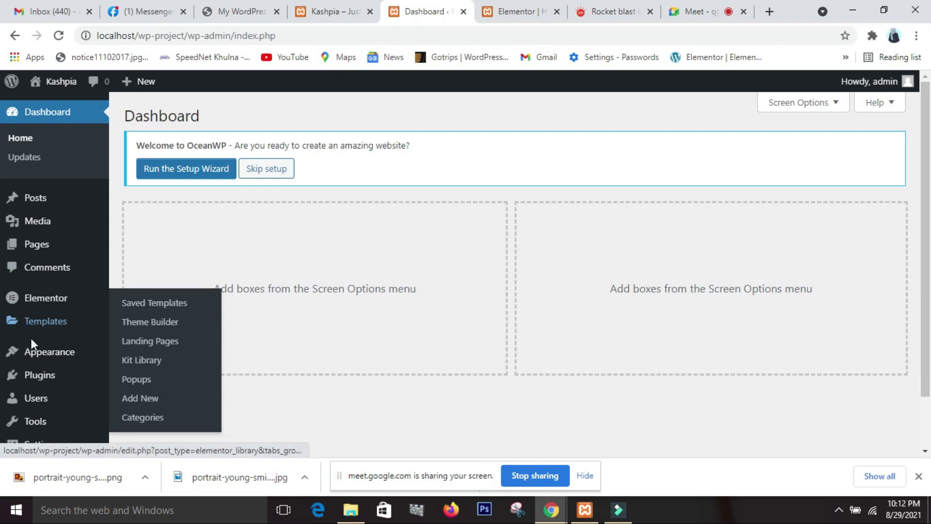
pyautogui.moveTo(38, 373)
pyautogui.scroll(-1, 32, 361)
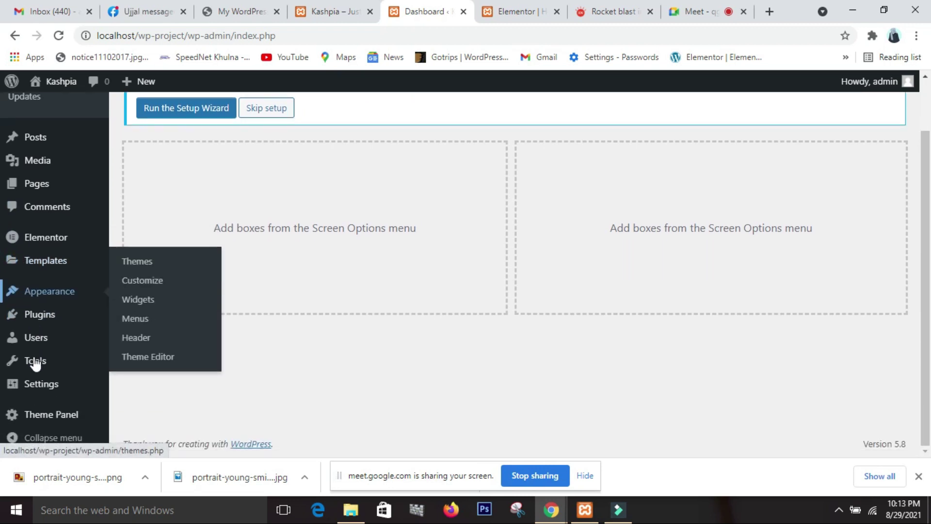
pyautogui.moveTo(53, 291)
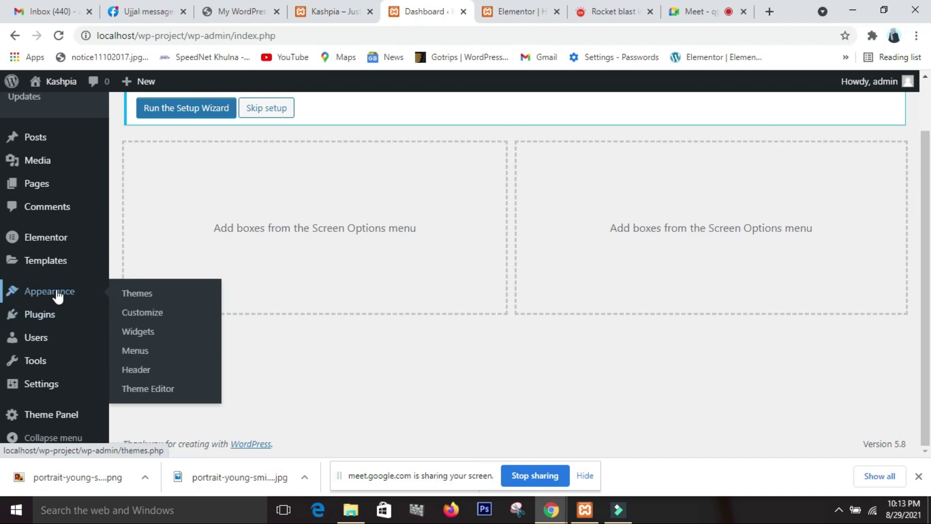
pyautogui.scroll(1, 57, 296)
pyautogui.scroll(-1, 55, 330)
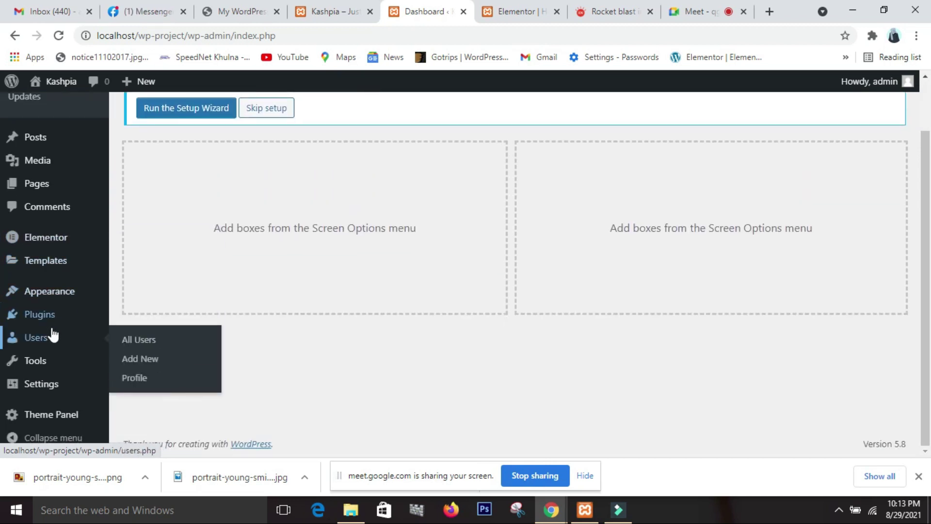
# Review the installed themes, and open the list of installed plugins.
pyautogui.moveTo(46, 261)
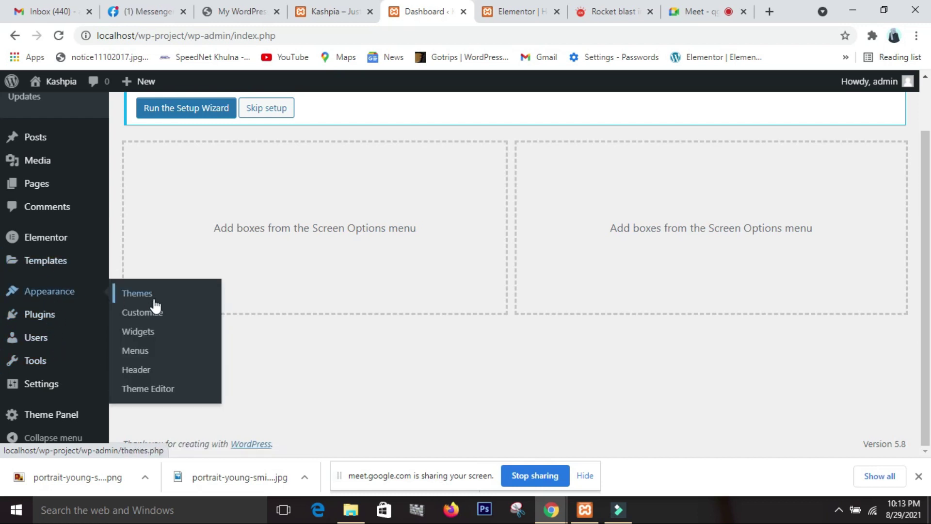
pyautogui.click(141, 297)
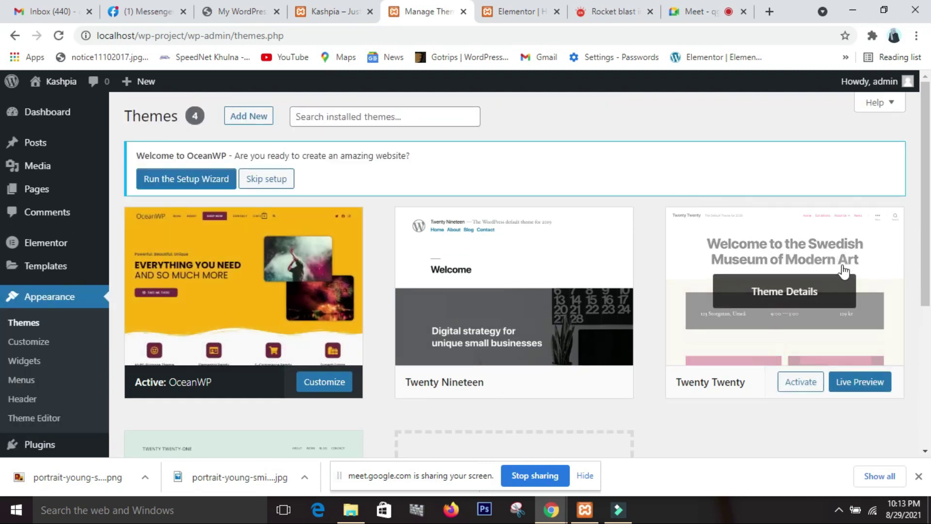
pyautogui.scroll(-1, 779, 334)
pyautogui.scroll(-1, 779, 334)
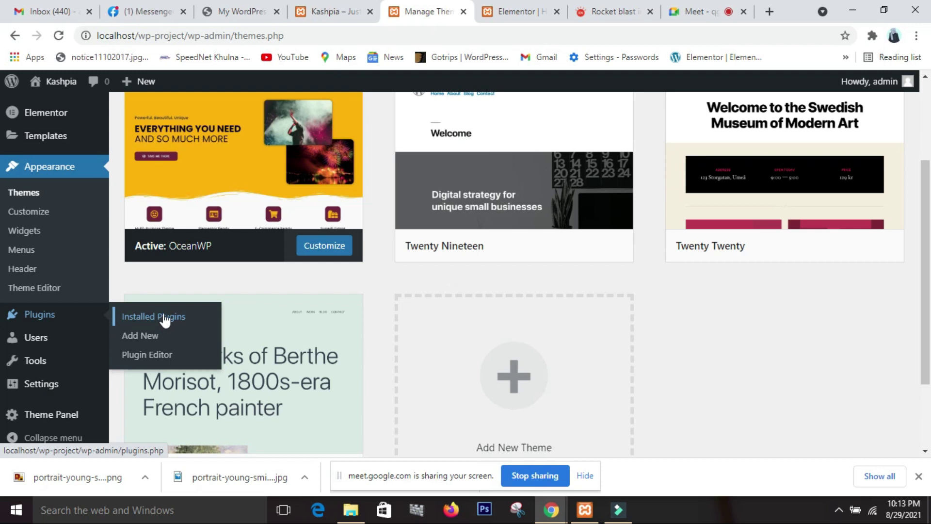
pyautogui.click(165, 319)
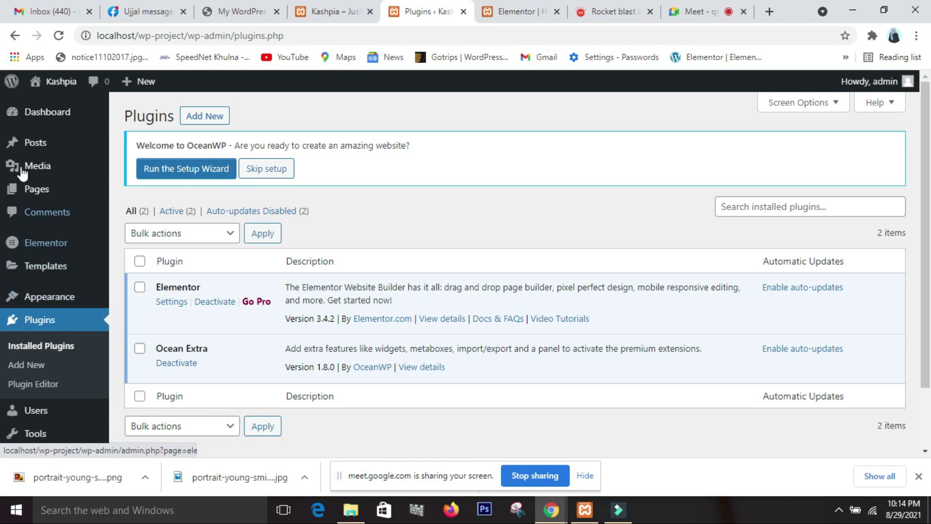
# Open the list of all pages of the Kashpia site.
pyautogui.moveTo(34, 139)
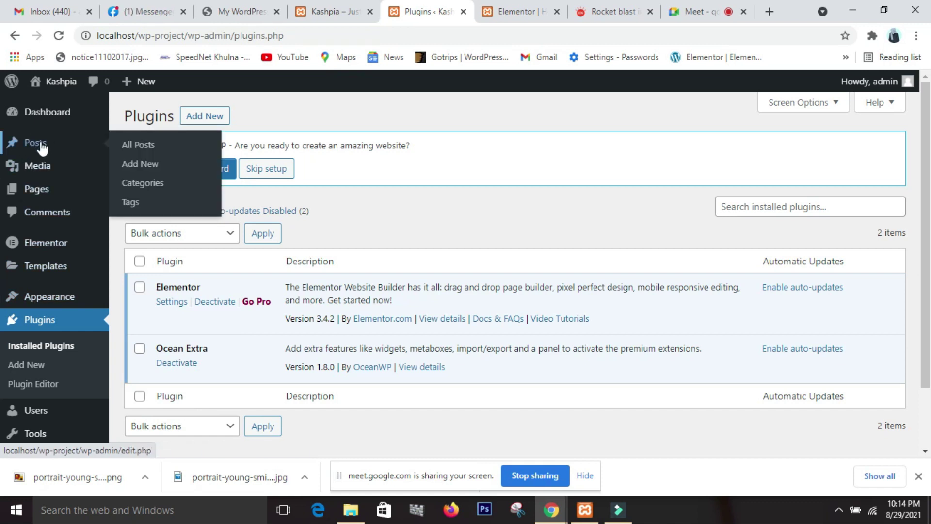
pyautogui.moveTo(67, 247)
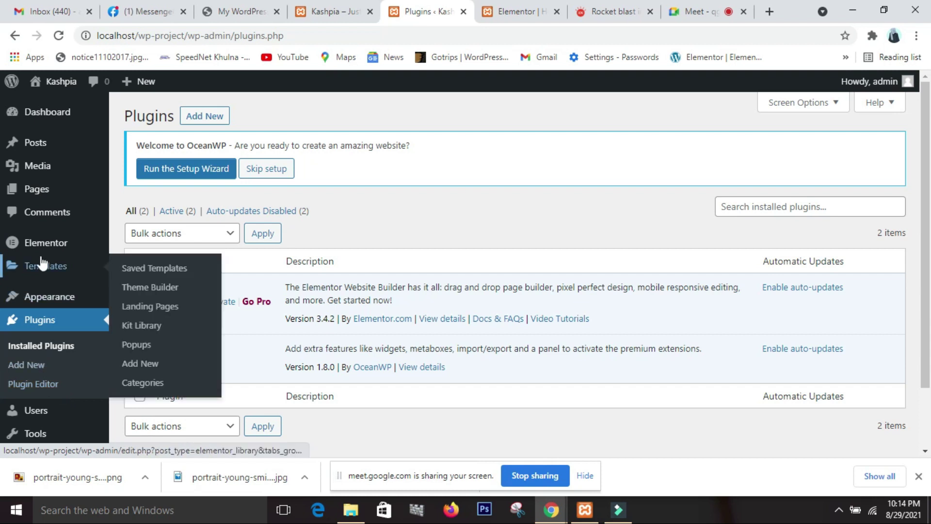
pyautogui.moveTo(36, 157)
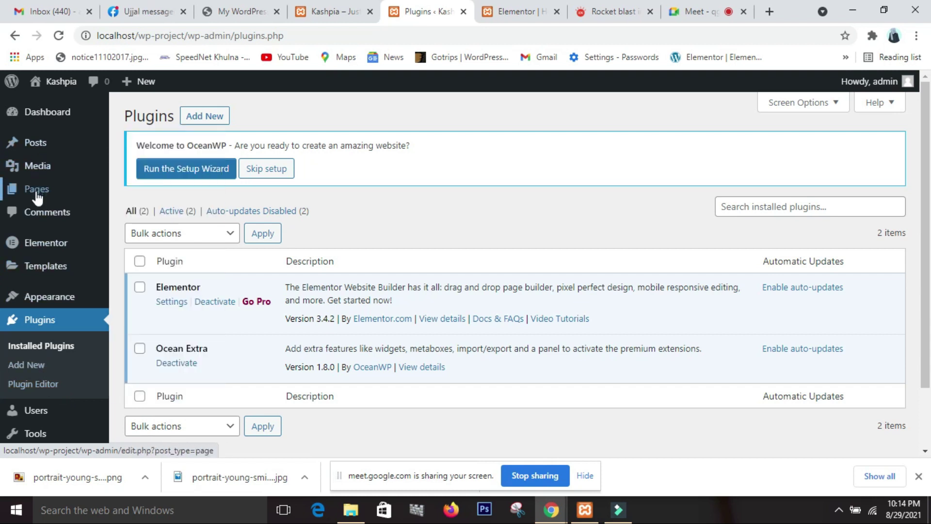
pyautogui.moveTo(36, 199)
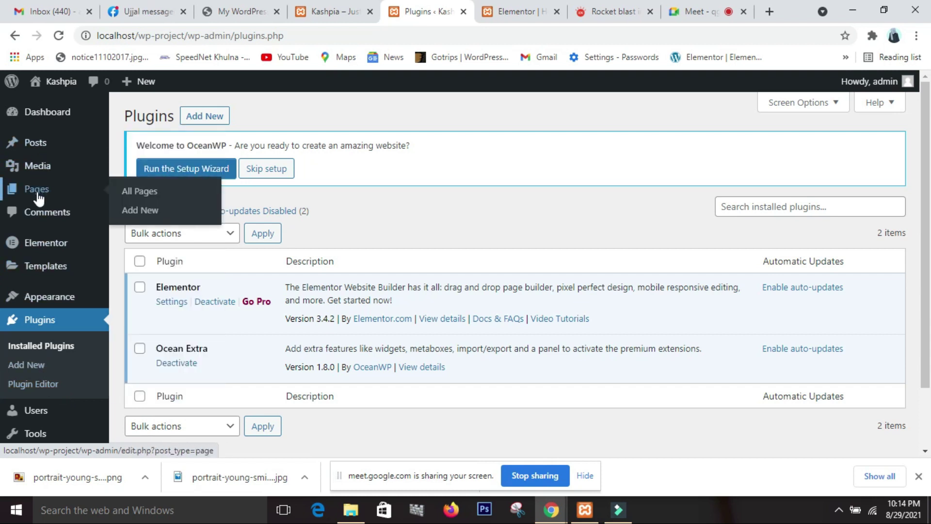
pyautogui.click(140, 210)
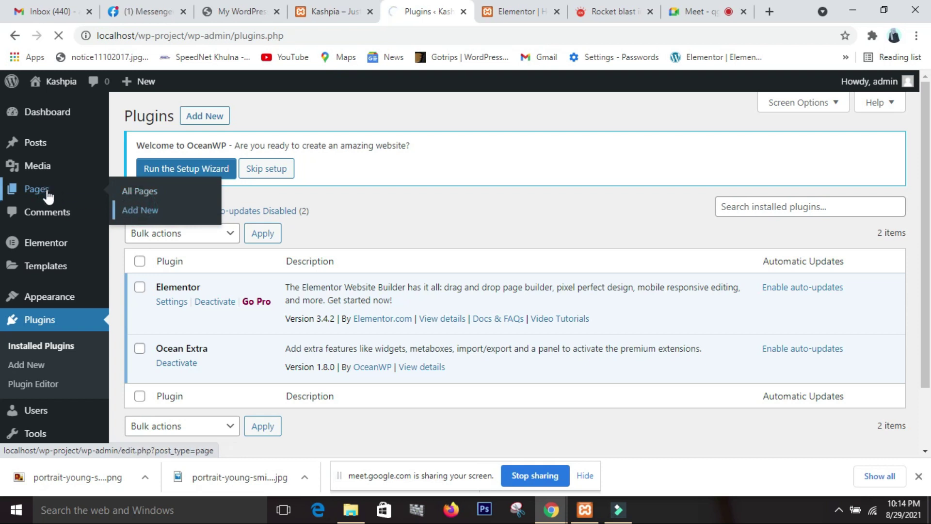
pyautogui.click(134, 192)
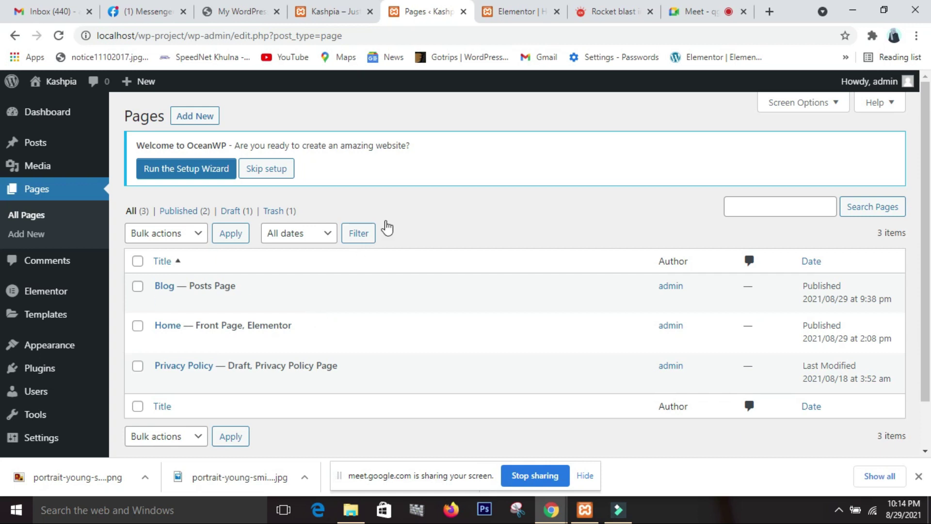
# Admit the next waiting participant in the Google Meet call and return to the WordPress list of pages.
pyautogui.click(698, 13)
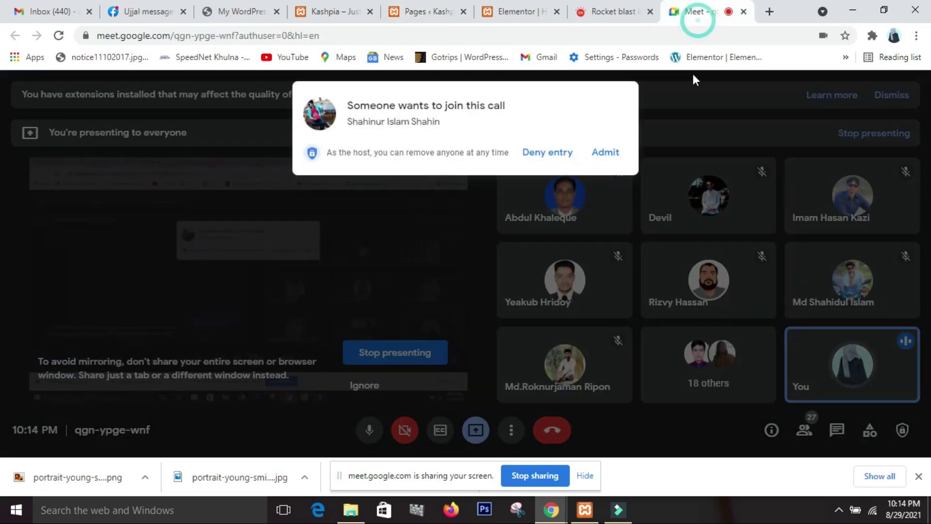
pyautogui.click(619, 152)
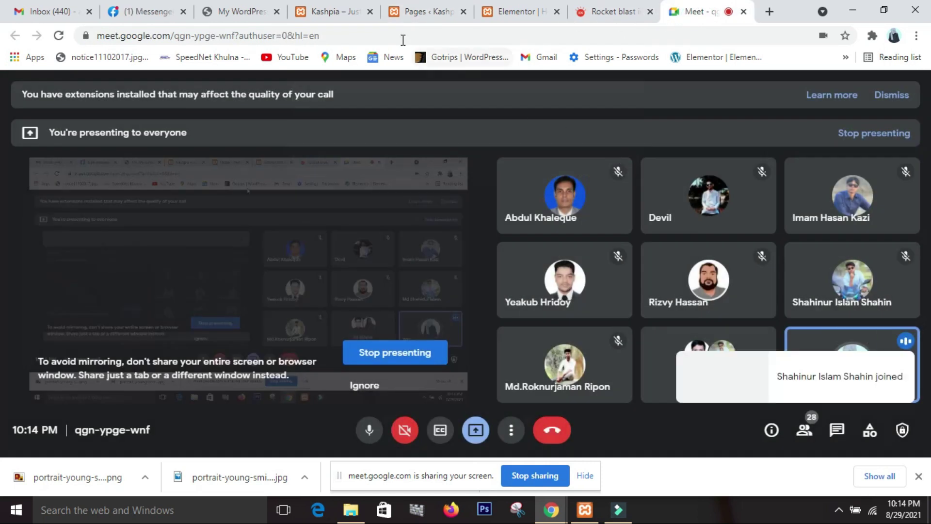
pyautogui.click(347, 14)
pyautogui.click(396, 11)
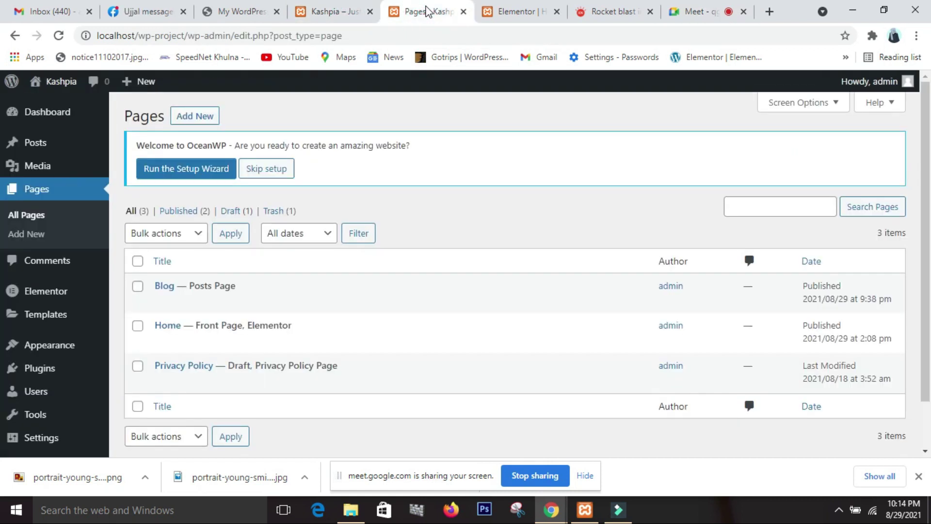
# Switch to Google Meet again to let another person into the call, and go back to the WordPress pages list.
pyautogui.moveTo(241, 345)
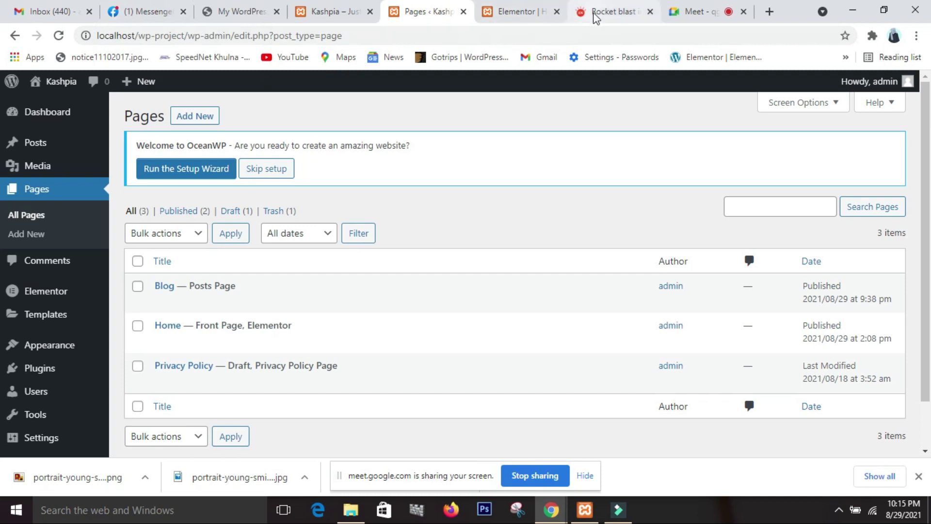
pyautogui.click(521, 11)
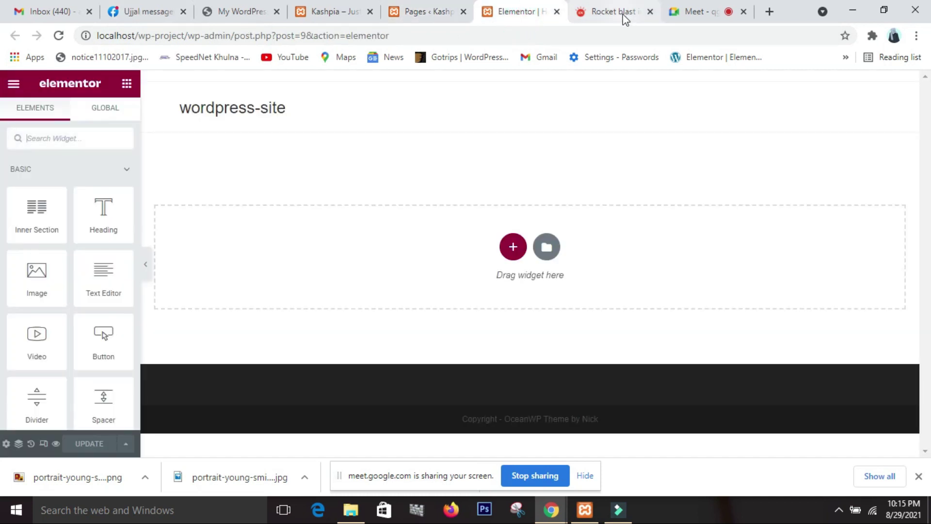
pyautogui.click(694, 11)
pyautogui.click(612, 150)
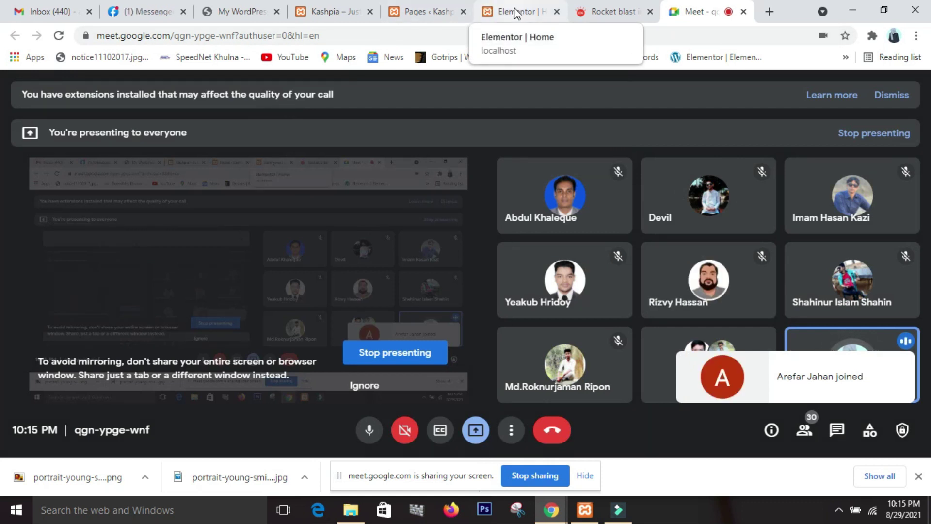
pyautogui.click(425, 15)
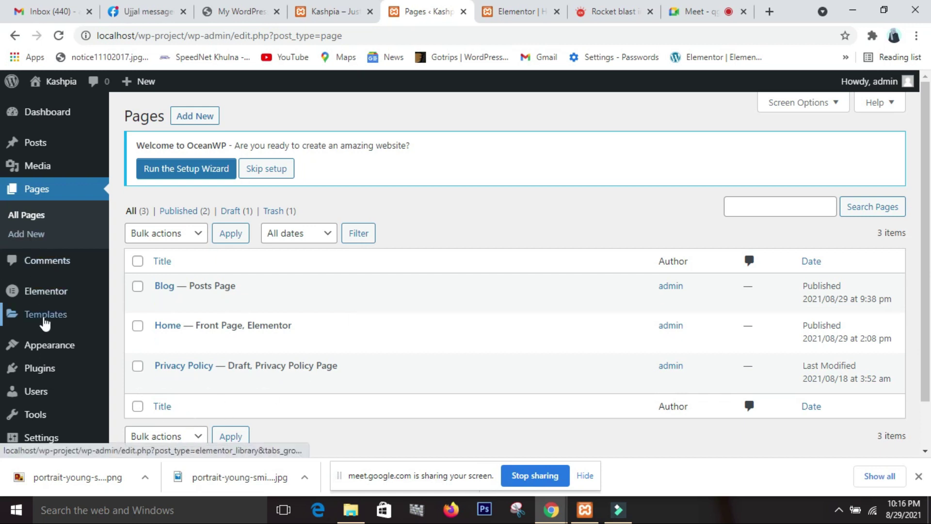
# Open the site's menu editor at the structure of the primary menu.
pyautogui.moveTo(44, 385)
pyautogui.moveTo(28, 345)
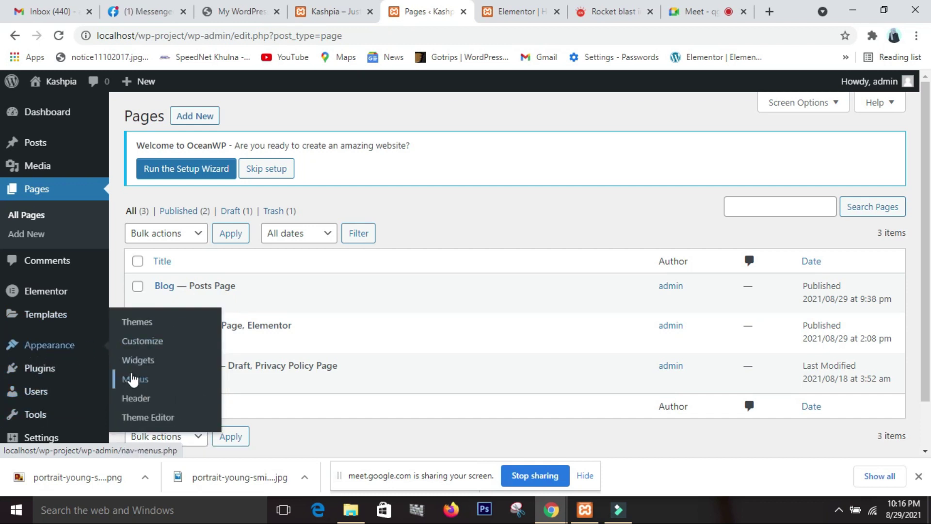
pyautogui.click(135, 380)
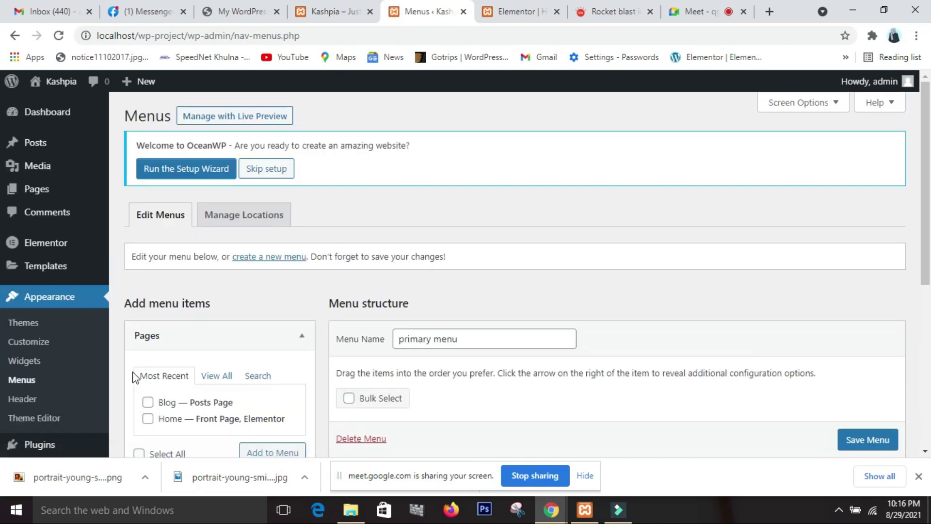
pyautogui.scroll(-2, 536, 374)
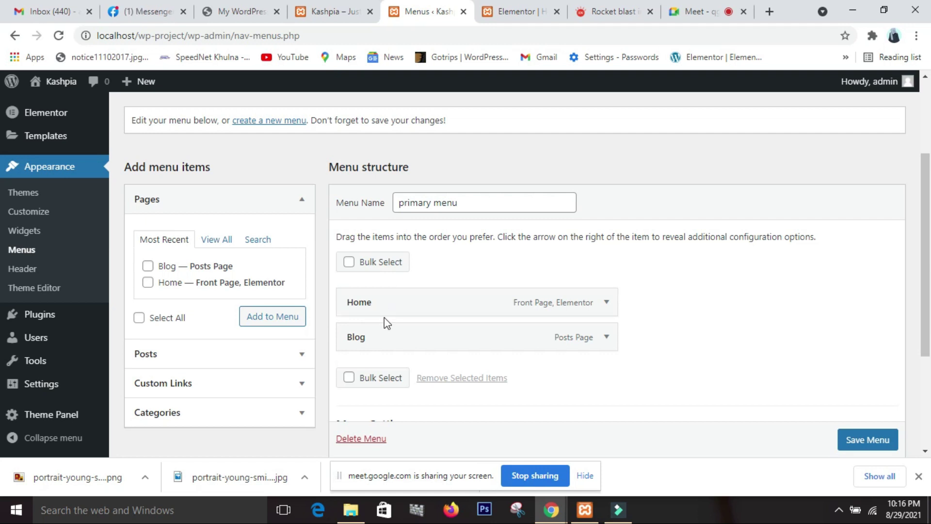
# Add a custom link with the text "About Me" and the URL #about to the primary menu.
pyautogui.click(282, 388)
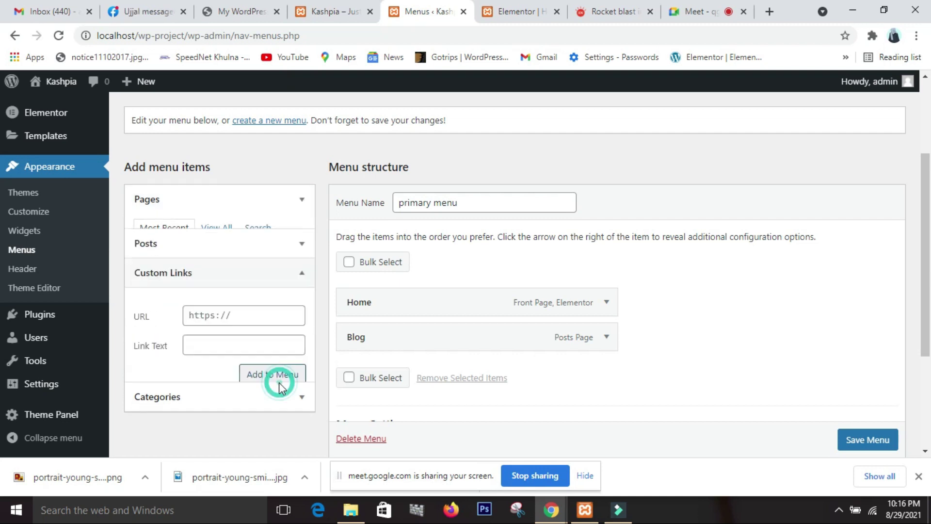
pyautogui.click(209, 332)
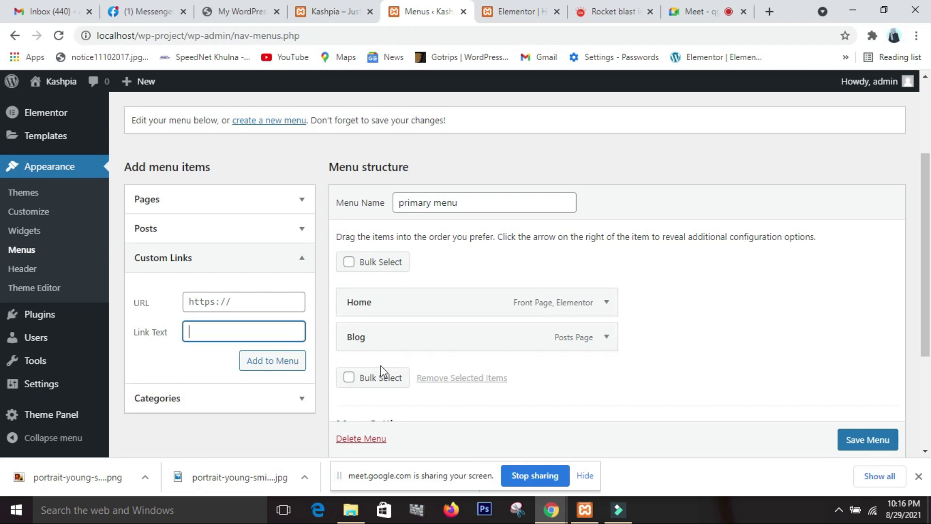
pyautogui.write('A')
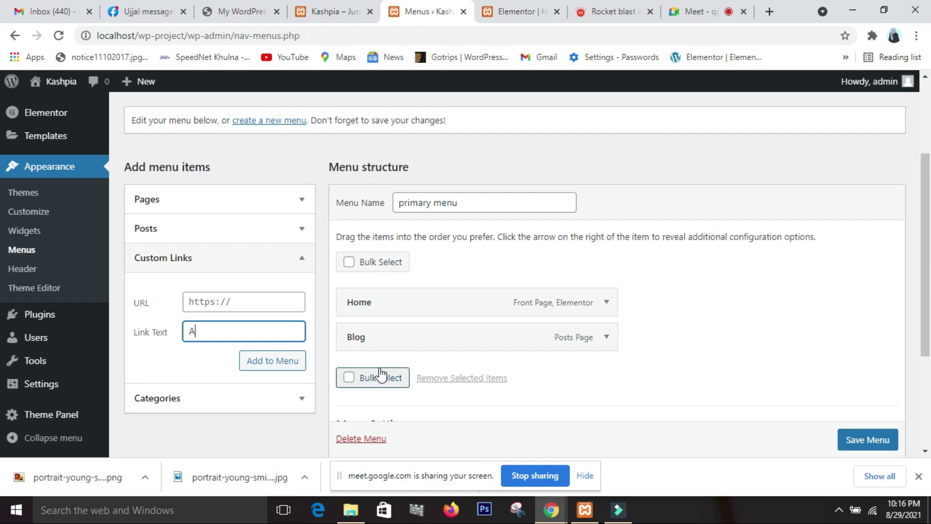
pyautogui.write('bout Me')
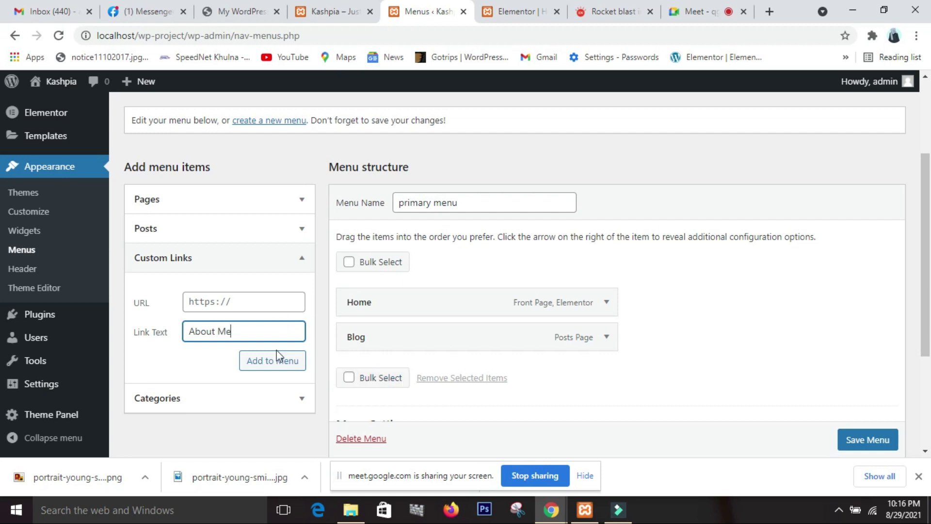
pyautogui.click(212, 308)
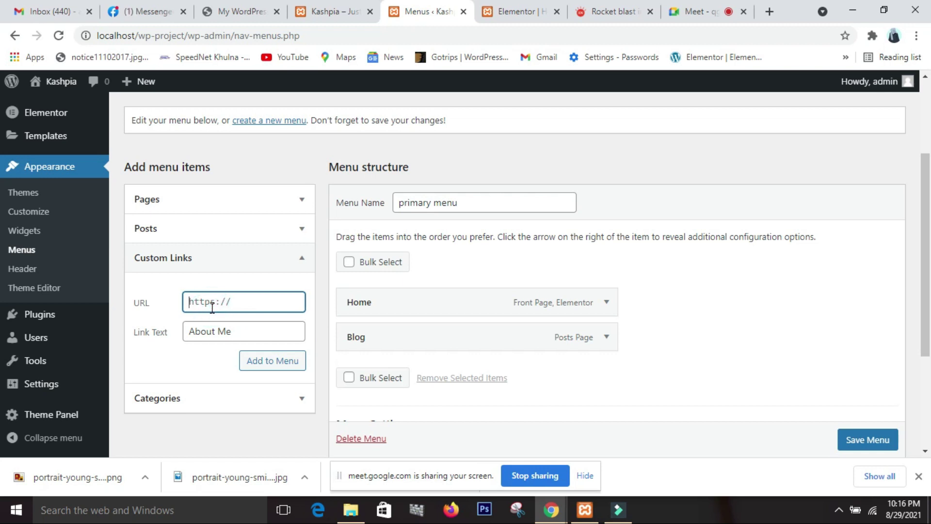
pyautogui.write('#about')
pyautogui.click(271, 368)
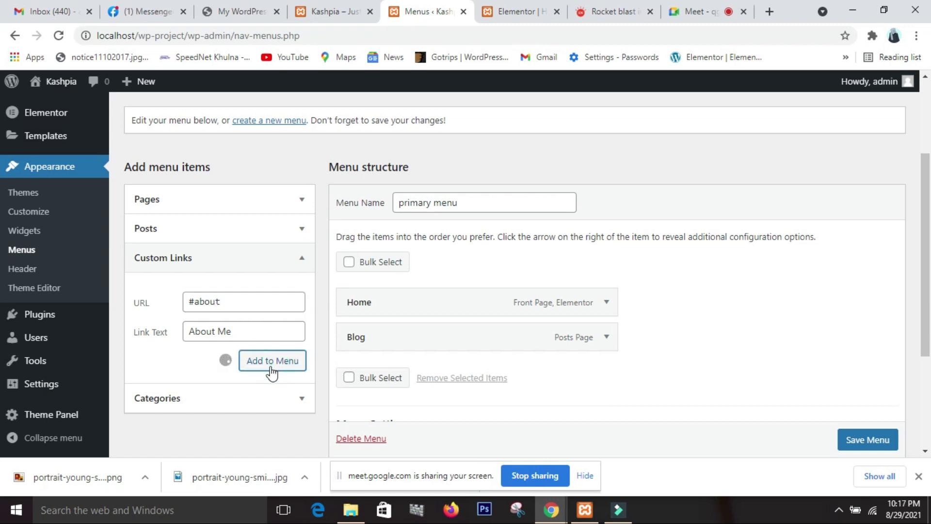
# Add a custom link with the text "Contact" and the URL #contact to the primary menu.
pyautogui.click(222, 333)
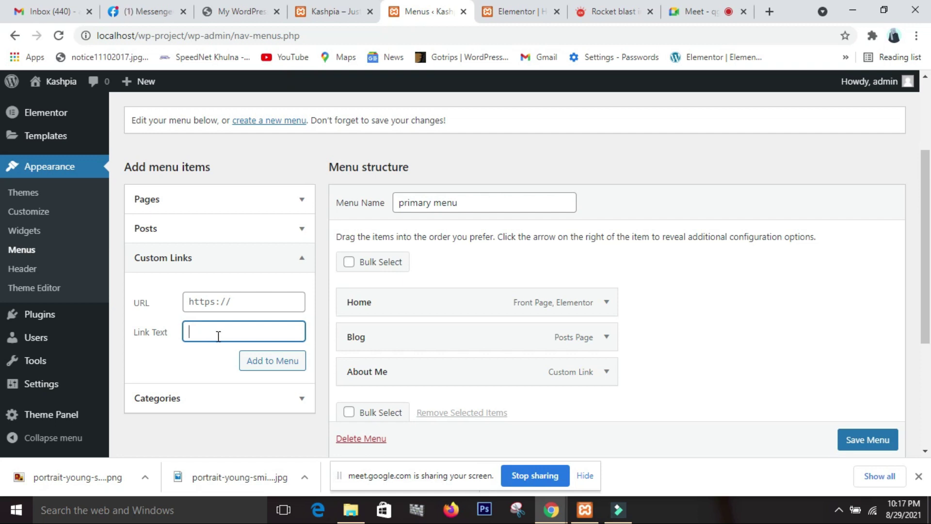
pyautogui.write('Contact')
pyautogui.click(216, 301)
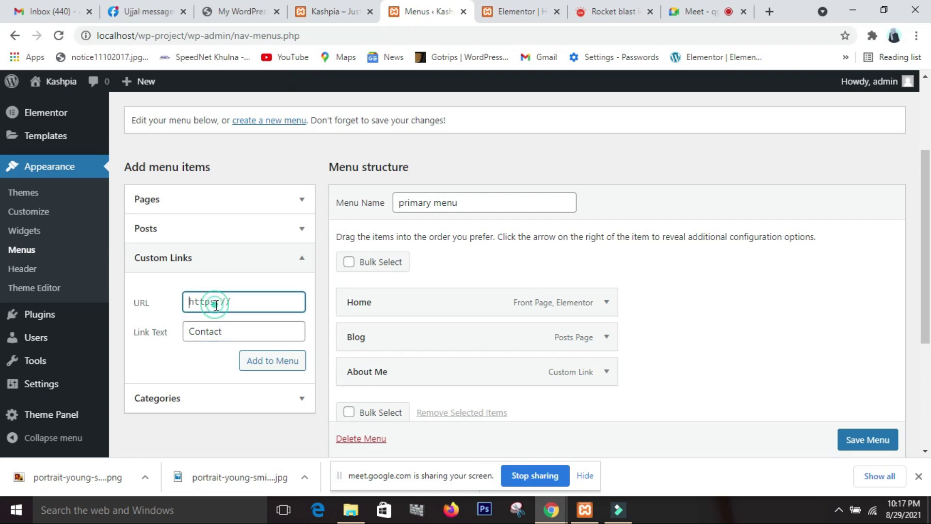
pyautogui.write('#contact')
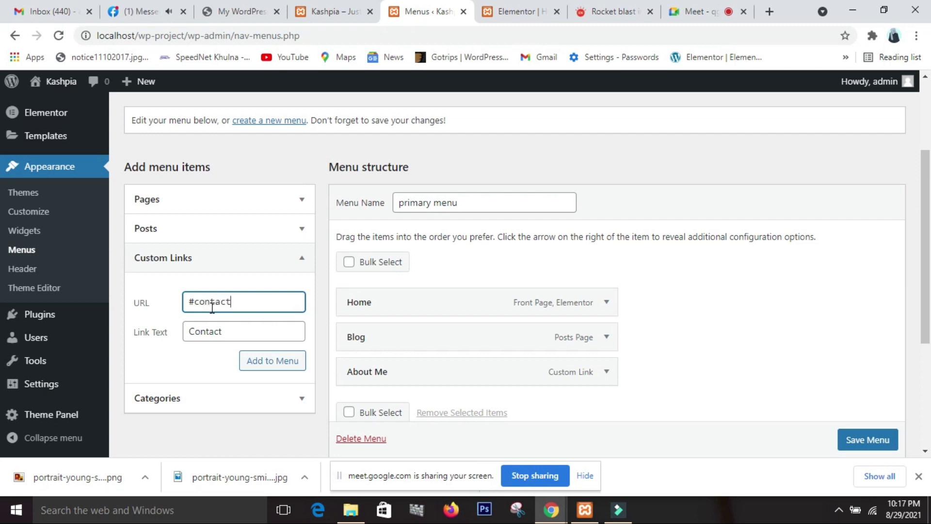
pyautogui.click(292, 370)
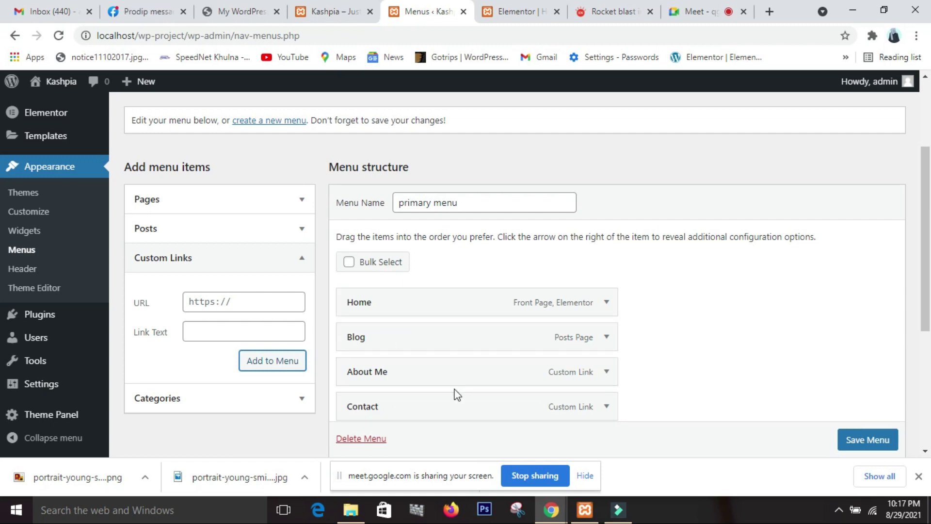
# Move the About Me and Contact items above Blog in the primary menu's structure.
pyautogui.moveTo(449, 381); pyautogui.dragTo(447, 345)
pyautogui.moveTo(457, 413); pyautogui.dragTo(460, 380)
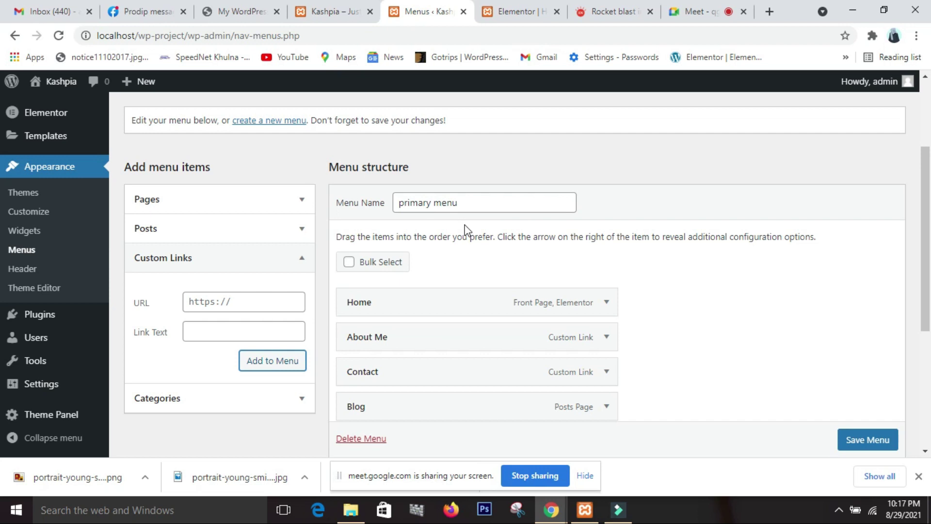
# Remove Top Bar from the primary menu's display locations, keep Main assigned, and save the menu.
pyautogui.scroll(3, 476, 237)
pyautogui.scroll(-3, 470, 271)
pyautogui.scroll(-1, 474, 255)
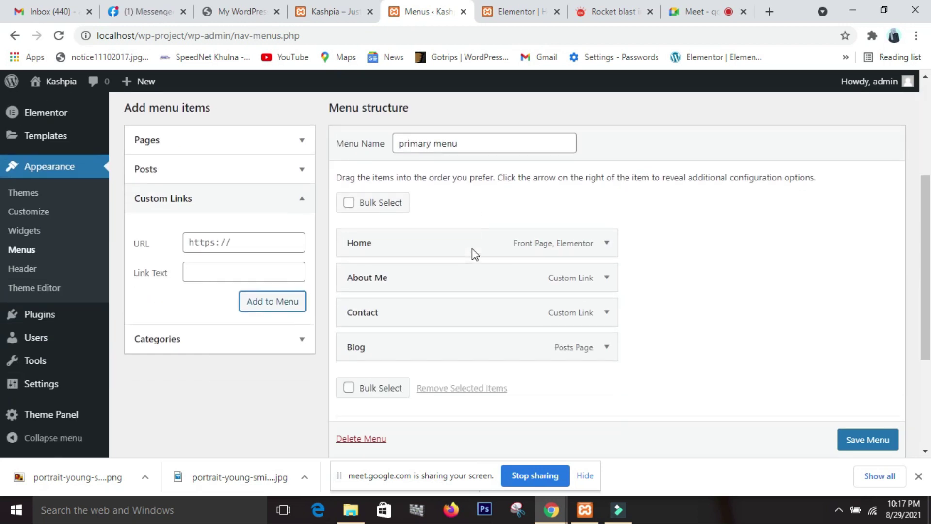
pyautogui.scroll(-1, 486, 247)
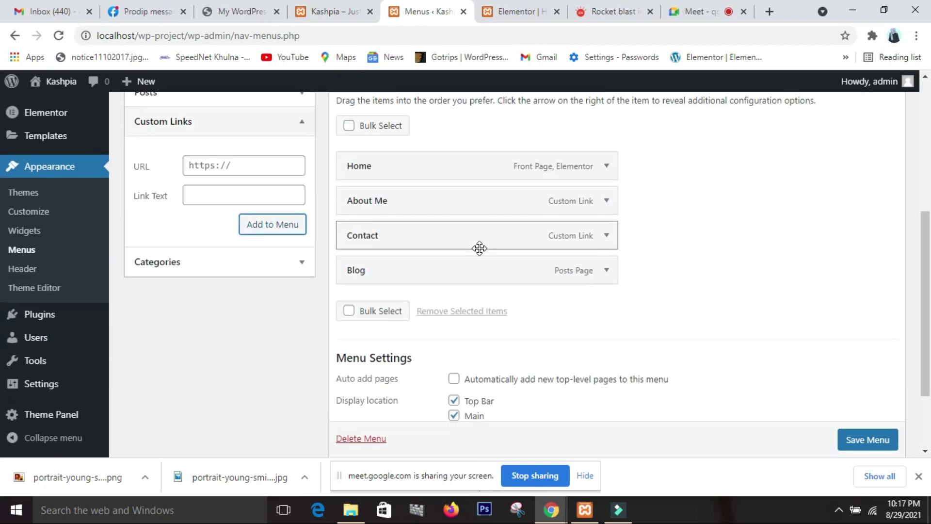
pyautogui.click(454, 414)
pyautogui.click(454, 400)
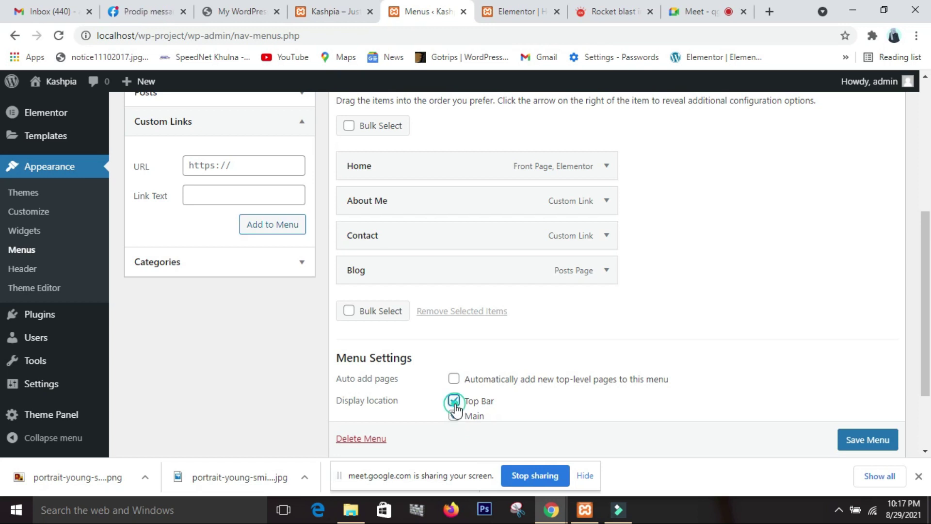
pyautogui.scroll(-2, 476, 390)
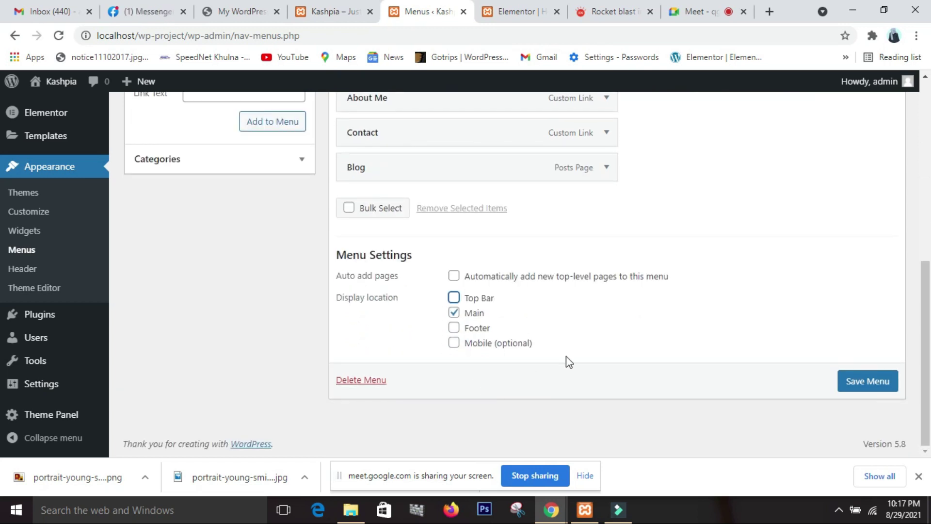
pyautogui.click(862, 386)
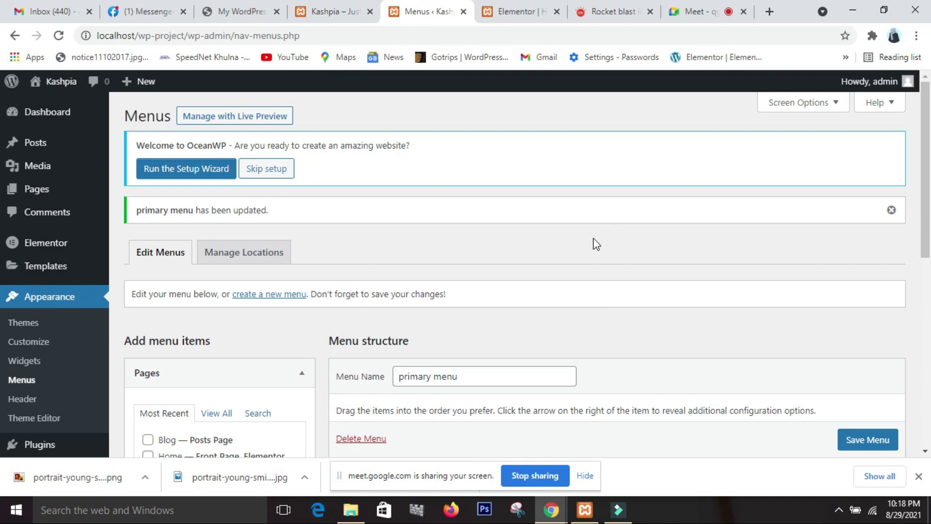
# Create a new menu named "top bar" without assigning any display location.
pyautogui.scroll(-4, 594, 243)
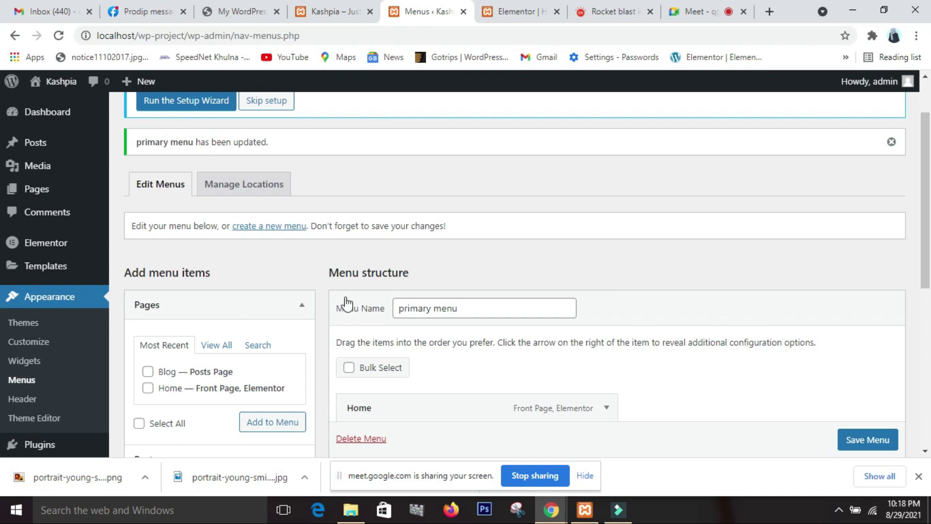
pyautogui.click(289, 231)
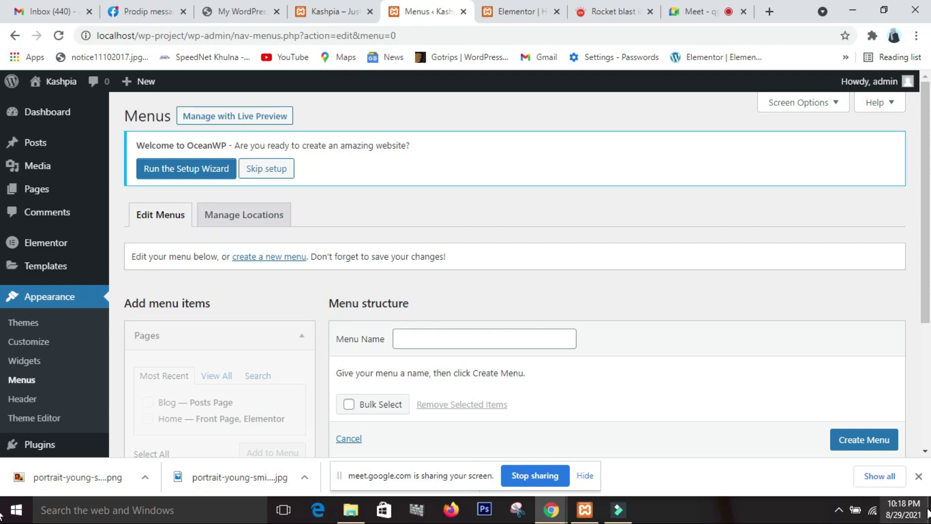
pyautogui.click(458, 338)
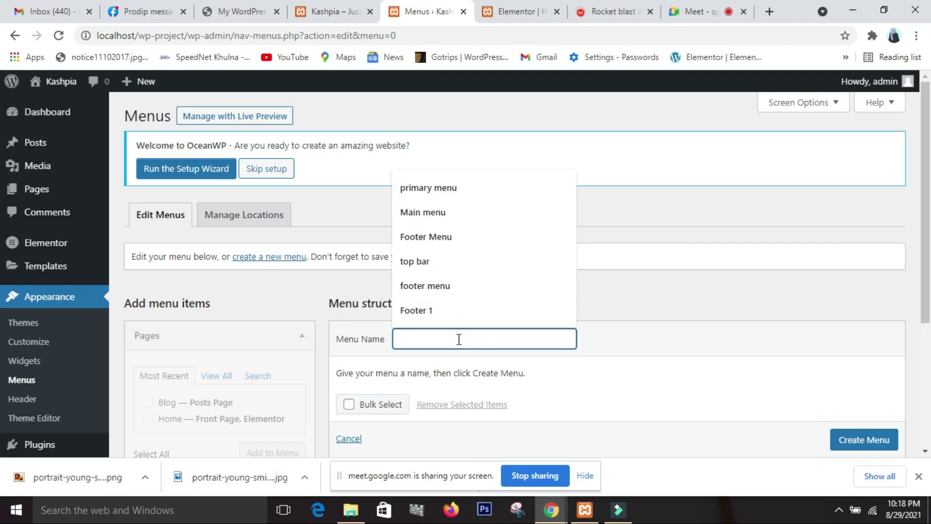
pyautogui.click(431, 265)
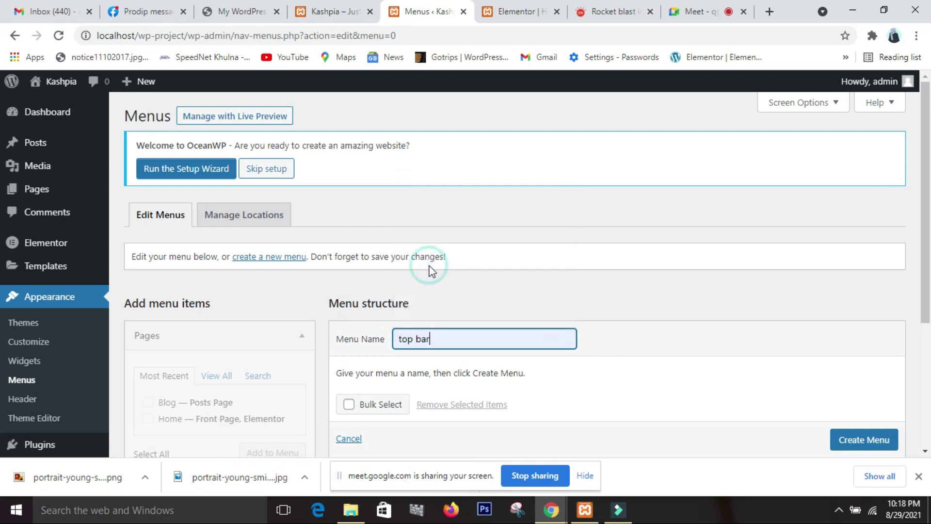
pyautogui.scroll(-1, 586, 380)
pyautogui.scroll(-2, 585, 380)
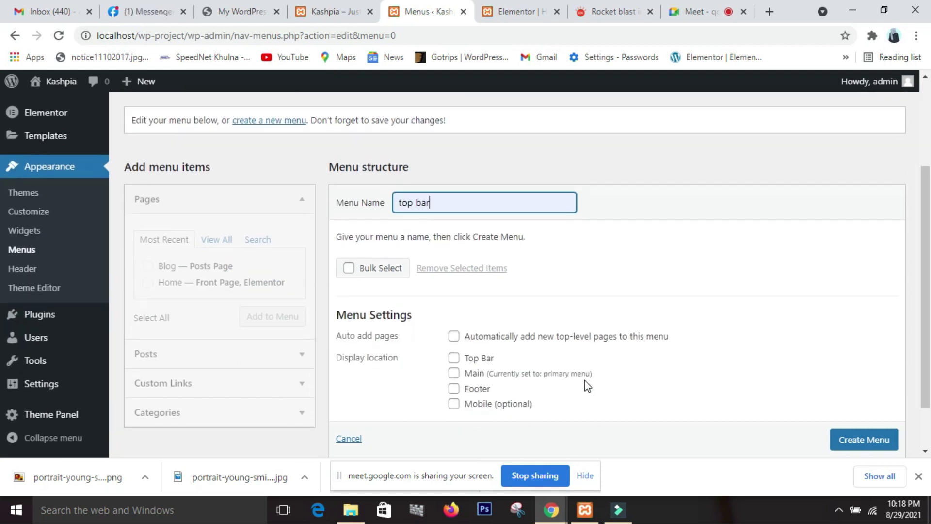
pyautogui.click(869, 440)
pyautogui.scroll(-1, 870, 442)
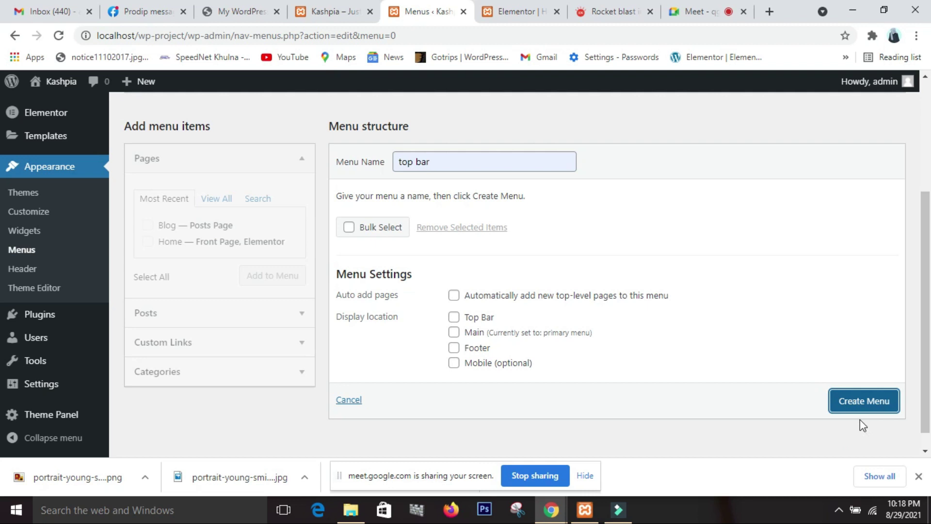
pyautogui.click(853, 401)
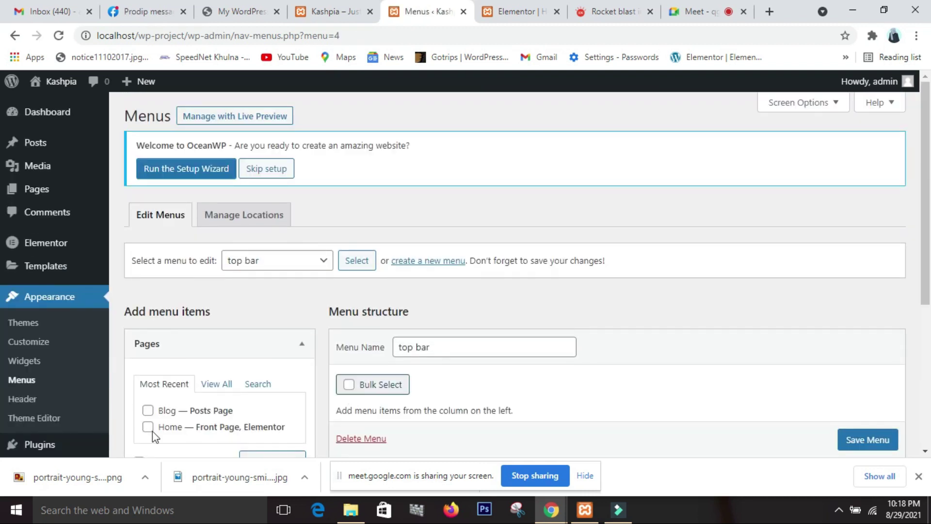
# Show the full list of pages that can be added to the top bar menu and look over its settings.
pyautogui.click(214, 385)
pyautogui.scroll(-2, 214, 393)
pyautogui.scroll(-1, 213, 393)
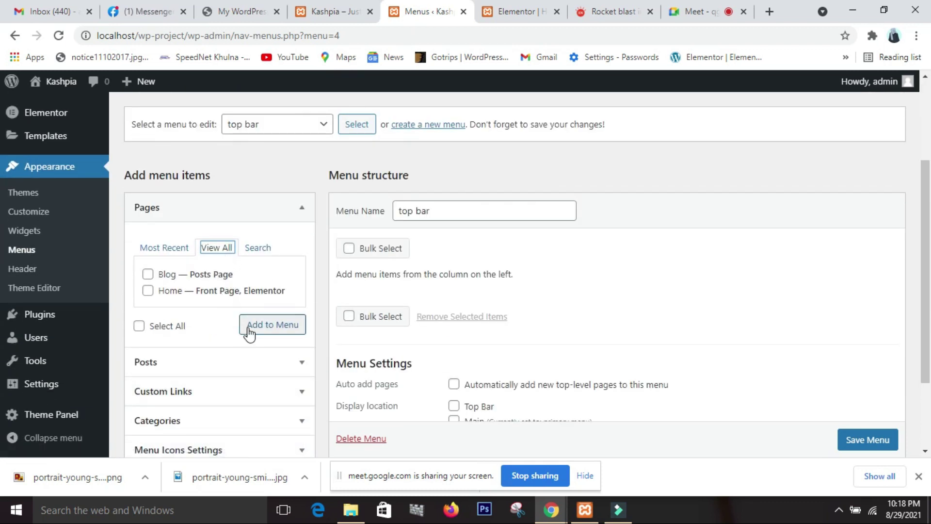
pyautogui.scroll(-2, 179, 325)
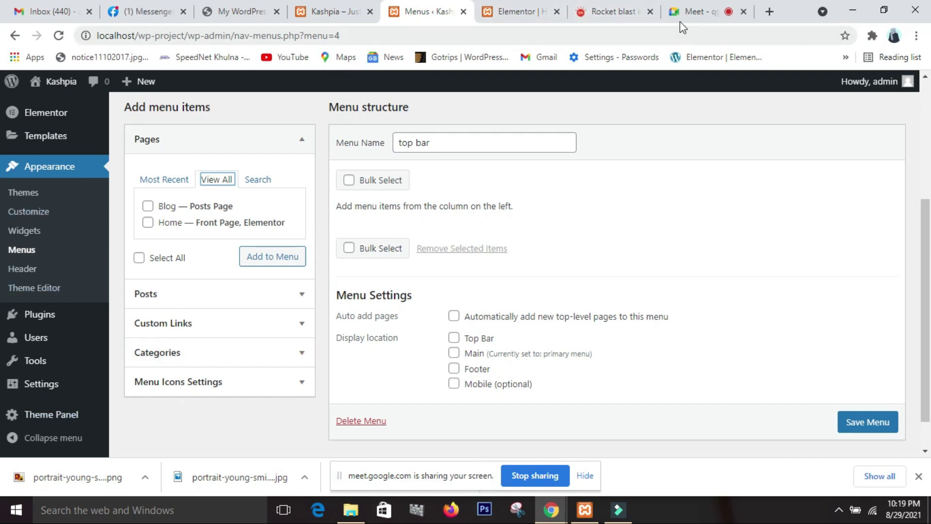
# Switch to the Google Meet call and mute the microphone.
pyautogui.click(694, 16)
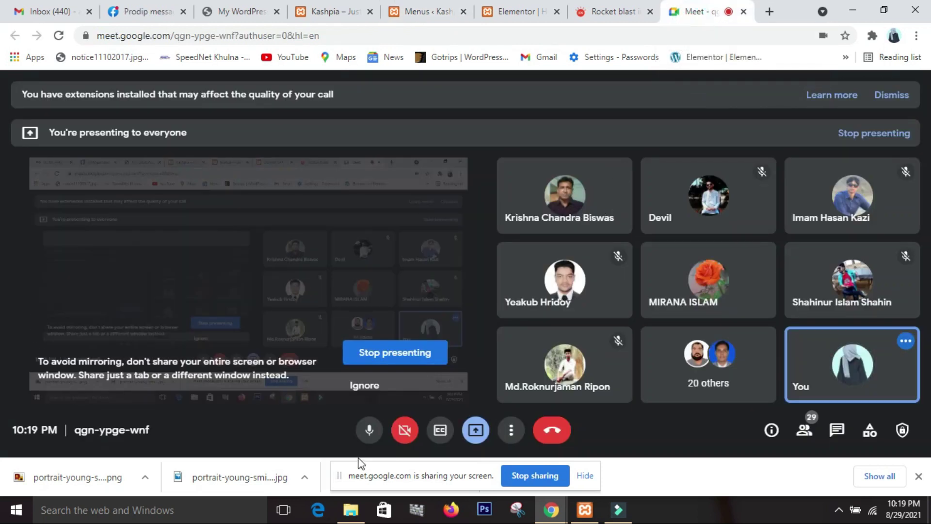
pyautogui.click(368, 431)
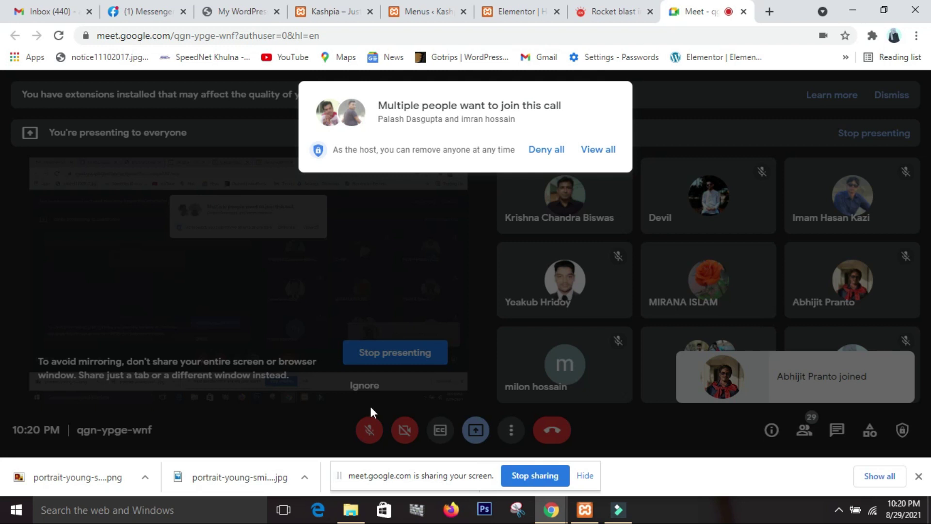
# Admit the waiting participants to the Google Meet call and unmute the microphone.
pyautogui.click(589, 149)
pyautogui.click(604, 152)
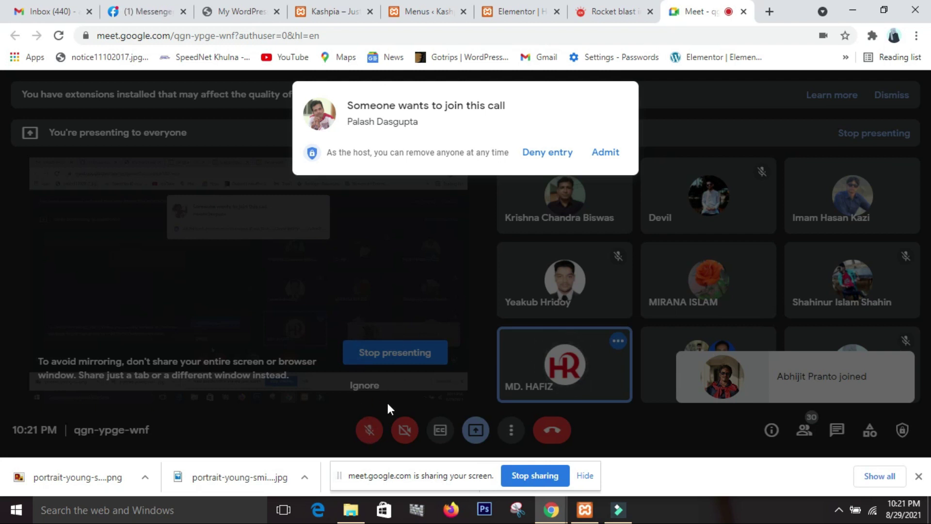
pyautogui.click(611, 155)
pyautogui.click(368, 430)
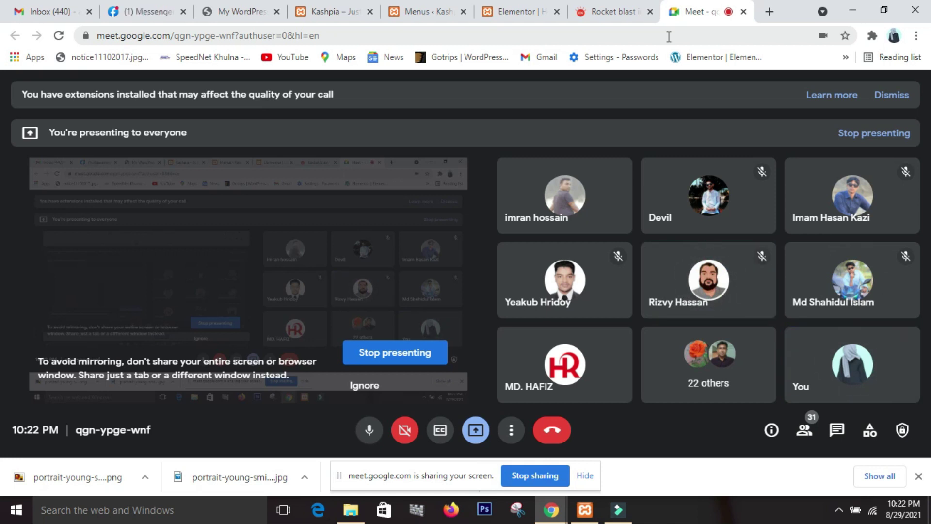
# Return to the WordPress menu editor and add the Blog and Home pages to the top bar menu.
pyautogui.click(517, 16)
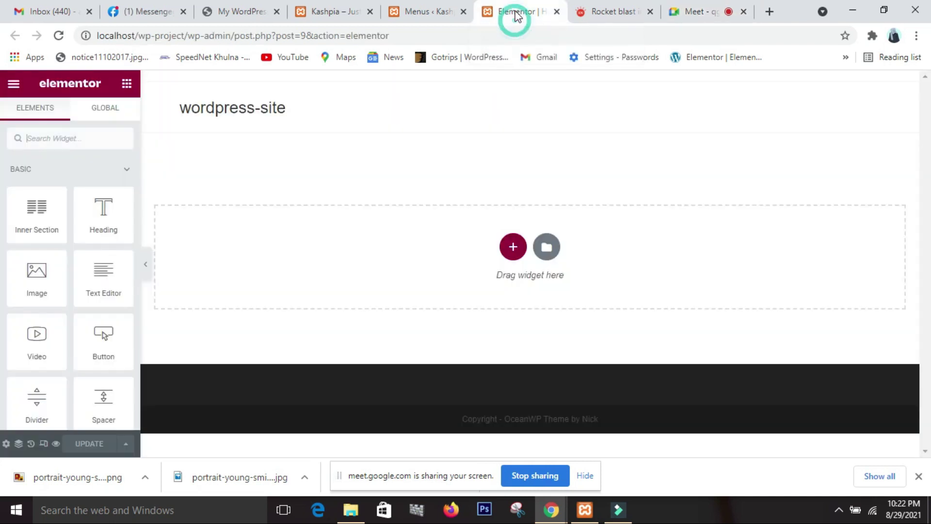
pyautogui.click(447, 18)
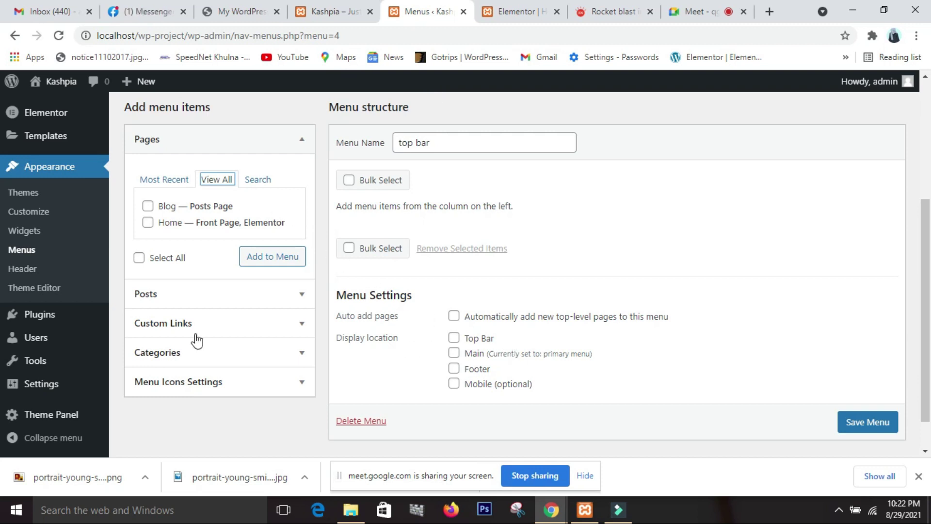
pyautogui.click(147, 206)
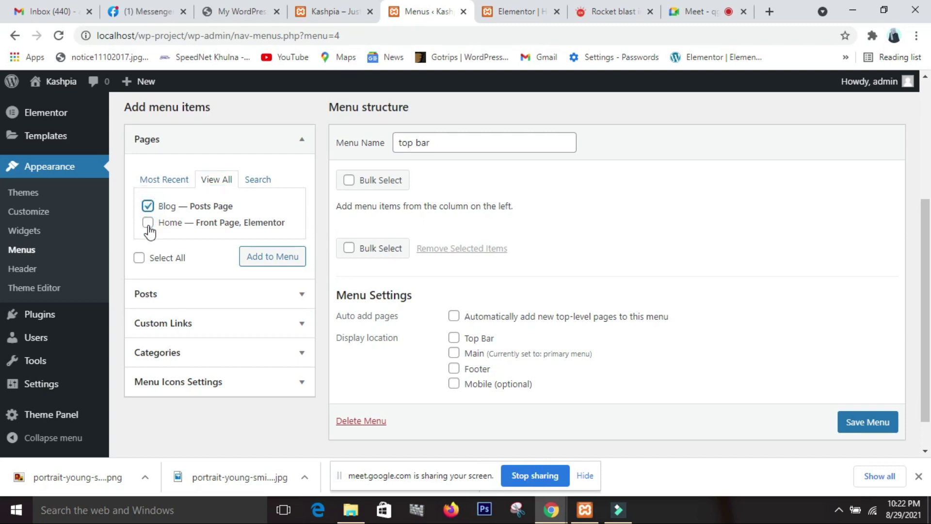
pyautogui.click(147, 224)
pyautogui.click(265, 266)
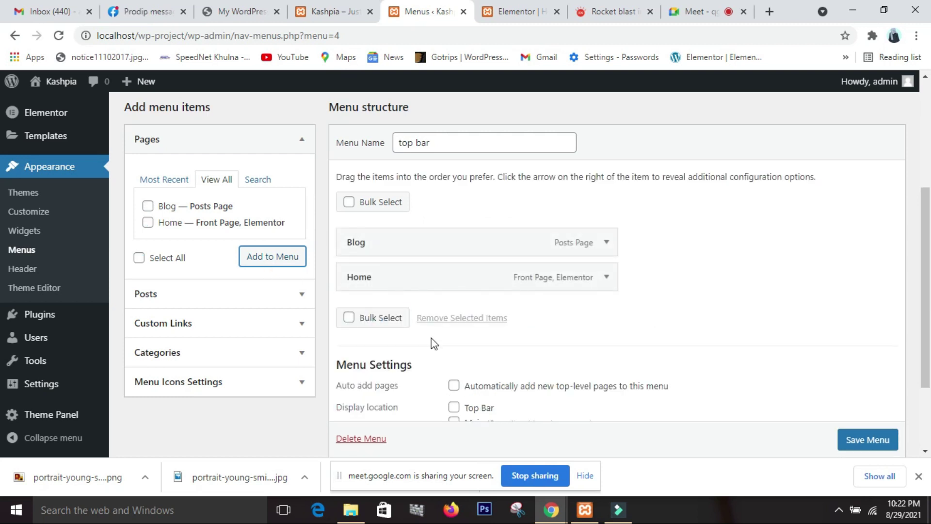
# Assign the top bar menu to the Top Bar display location, save the menu and look over the saved settings.
pyautogui.scroll(-3, 433, 343)
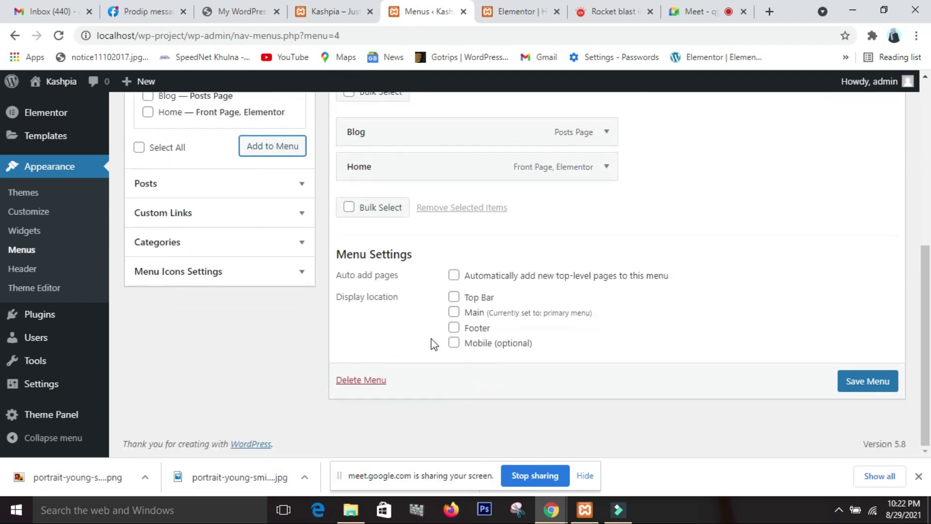
pyautogui.click(454, 298)
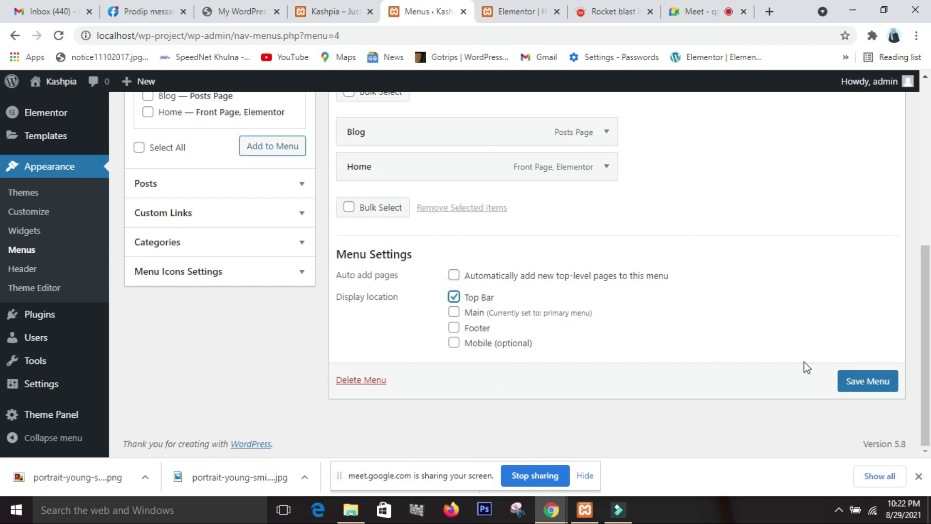
pyautogui.click(864, 383)
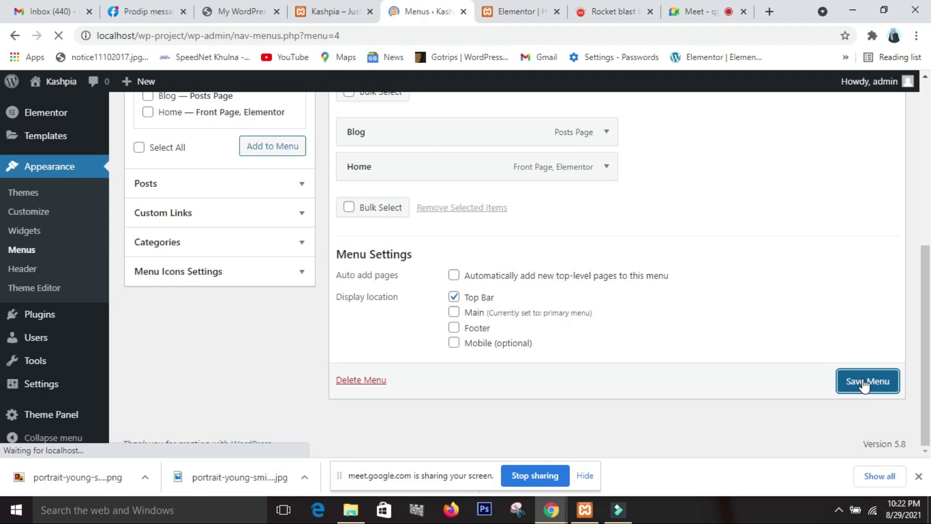
pyautogui.scroll(-7, 707, 380)
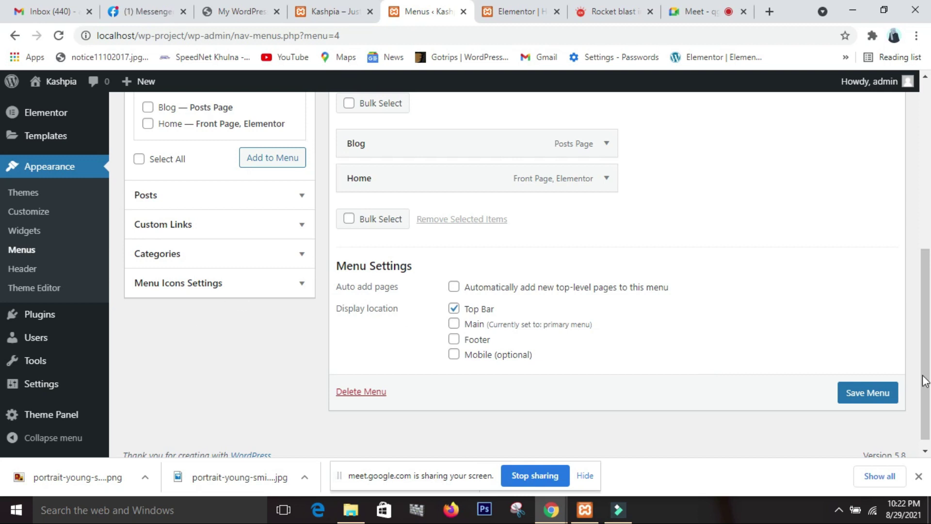
pyautogui.scroll(3, 742, 362)
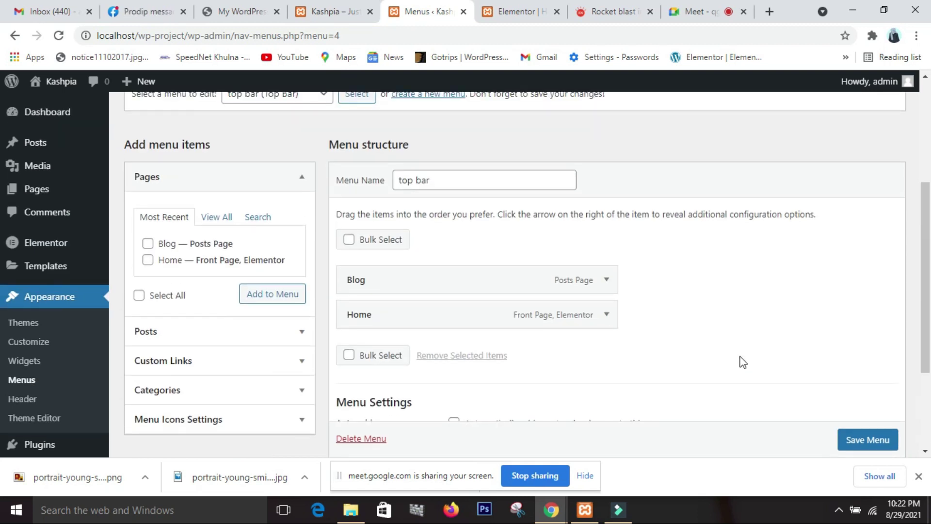
pyautogui.scroll(-3, 743, 362)
pyautogui.scroll(2, 742, 362)
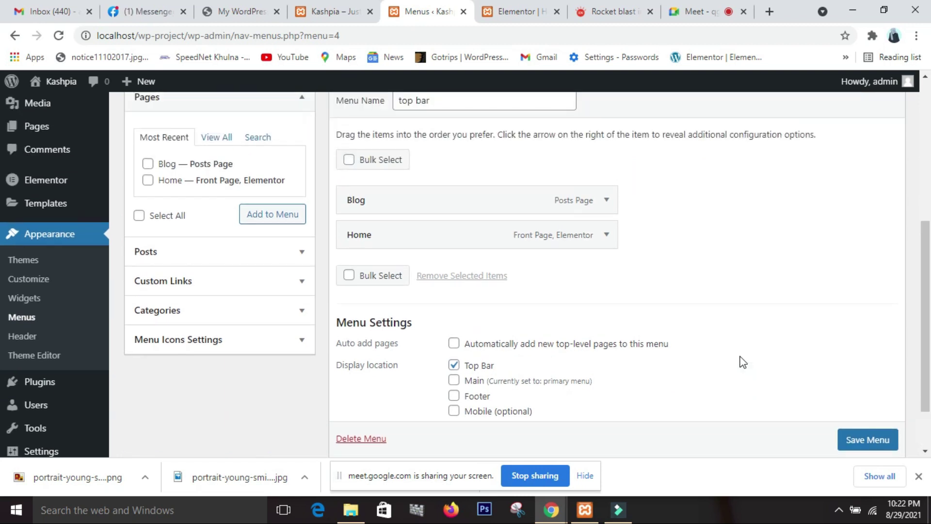
pyautogui.scroll(4, 173, 375)
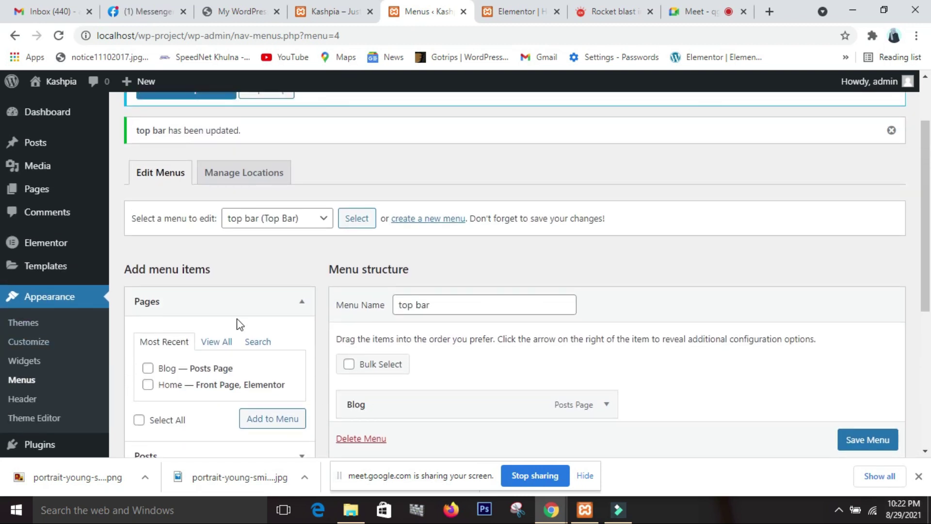
pyautogui.scroll(2, 34, 318)
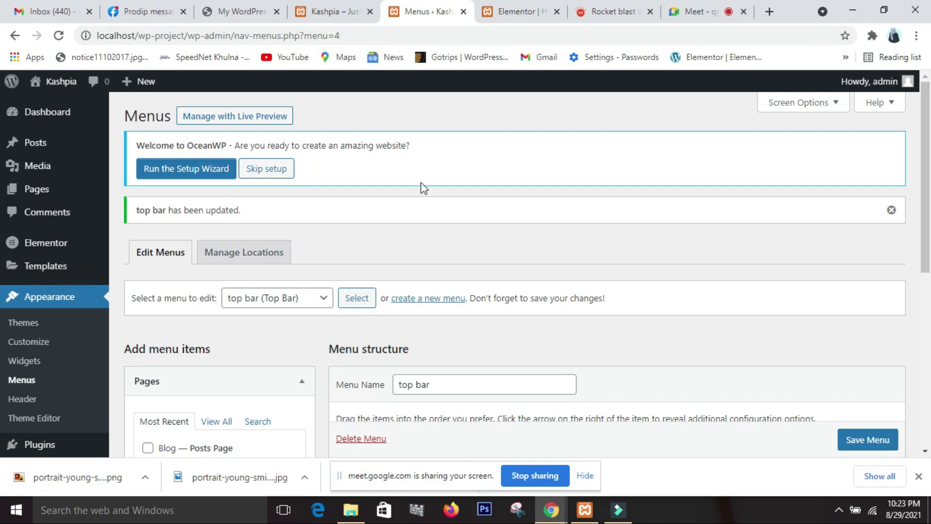
# Reload the Kashpia site's front page and check the top bar menu and the main navigation.
pyautogui.click(323, 11)
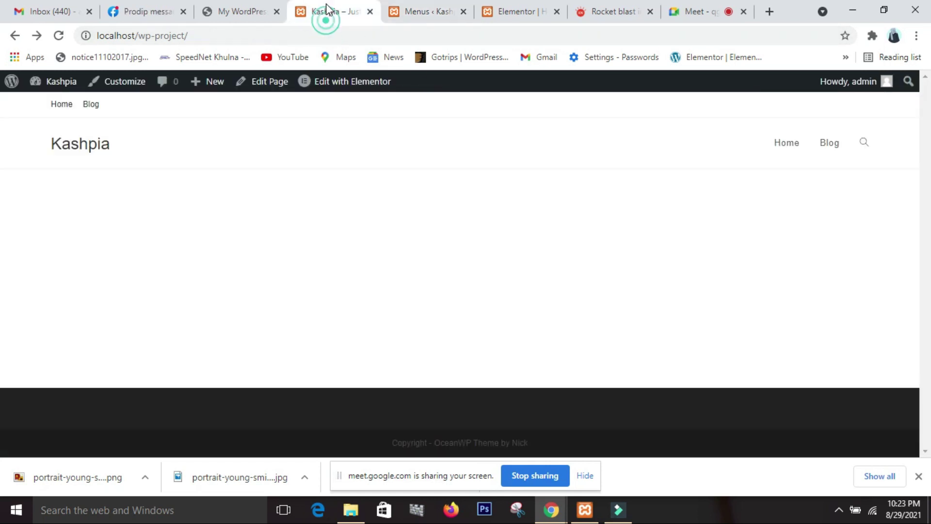
pyautogui.click(56, 40)
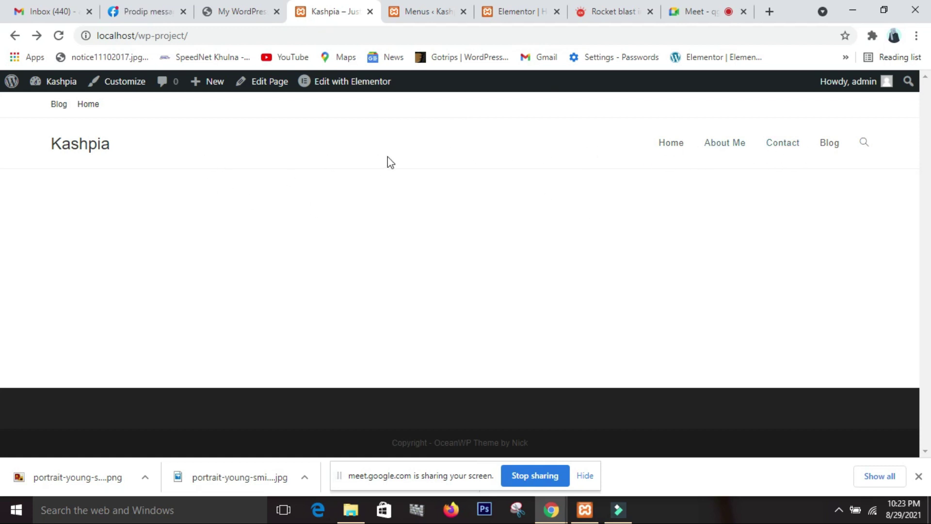
pyautogui.click(99, 105)
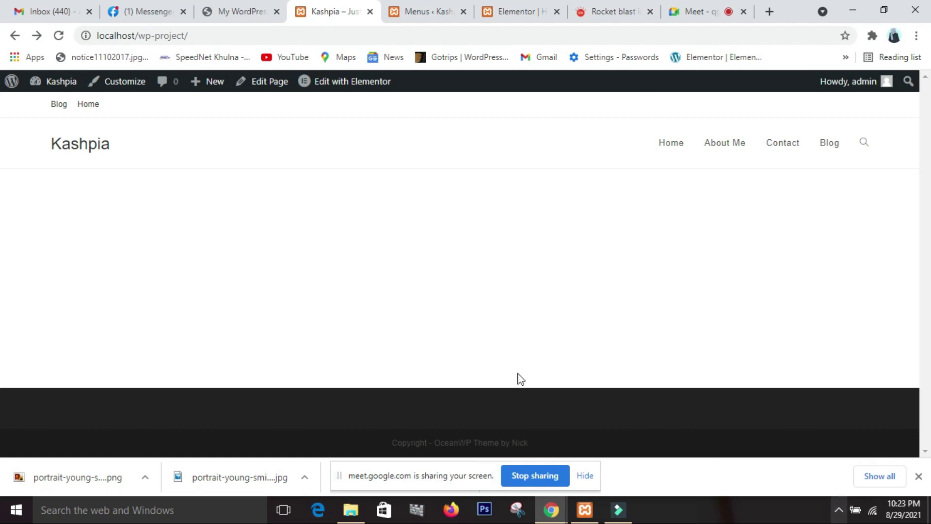
# Return to the WordPress menu editor and create a new menu named Footer Menu.
pyautogui.click(429, 13)
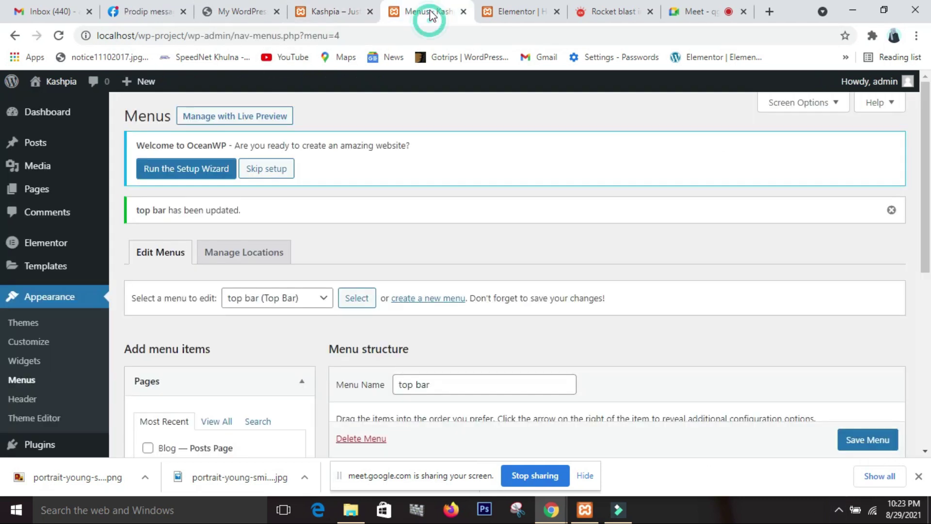
pyautogui.scroll(-1, 406, 380)
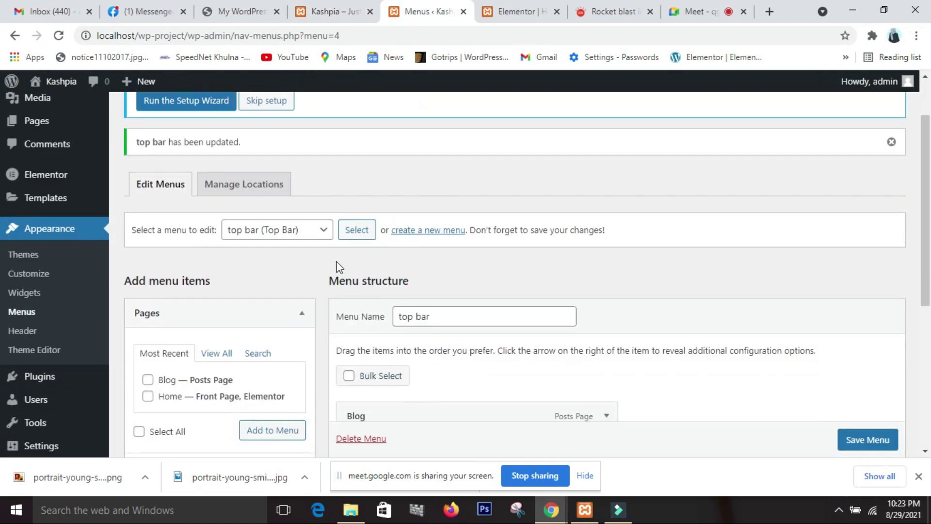
pyautogui.click(419, 232)
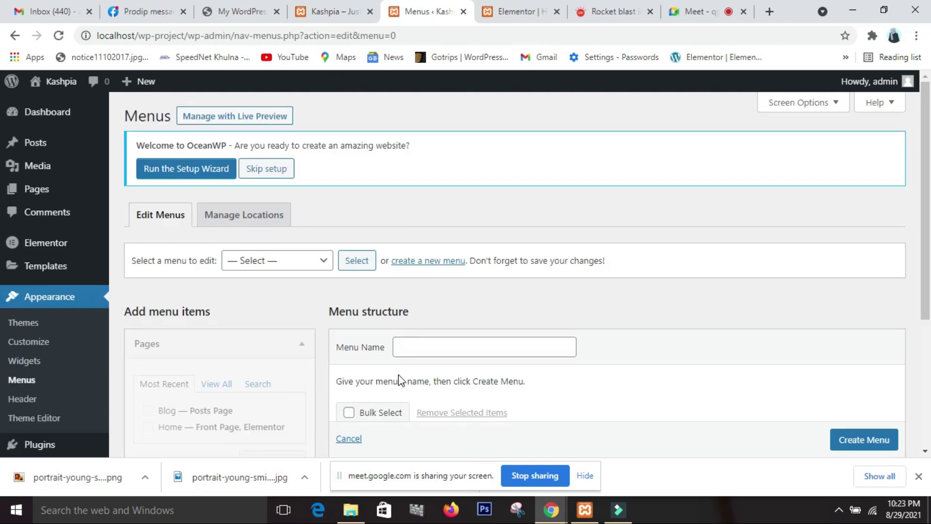
pyautogui.click(408, 354)
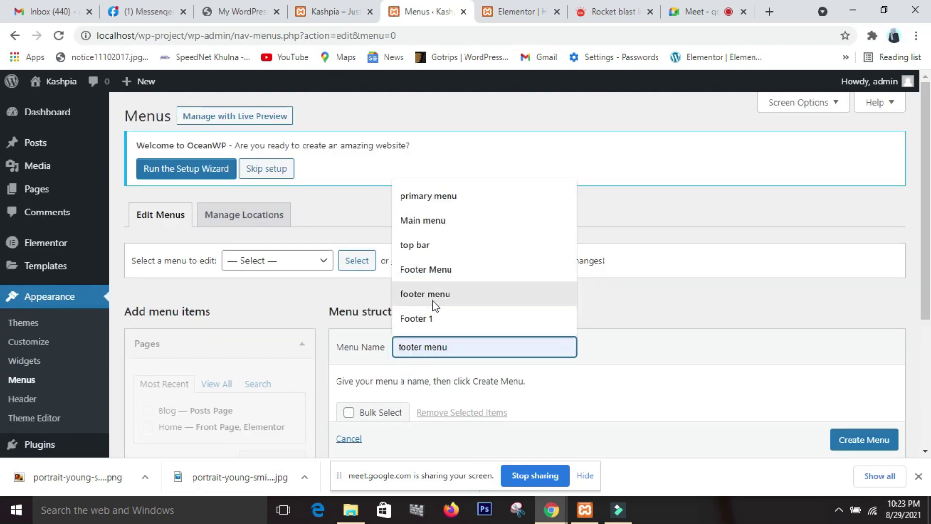
pyautogui.click(447, 271)
pyautogui.scroll(-2, 437, 381)
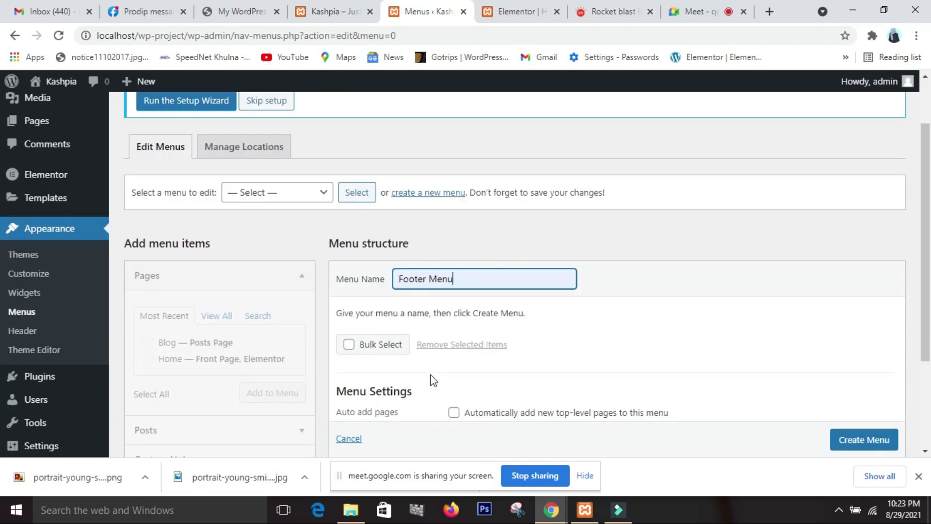
pyautogui.scroll(-1, 850, 439)
pyautogui.click(853, 439)
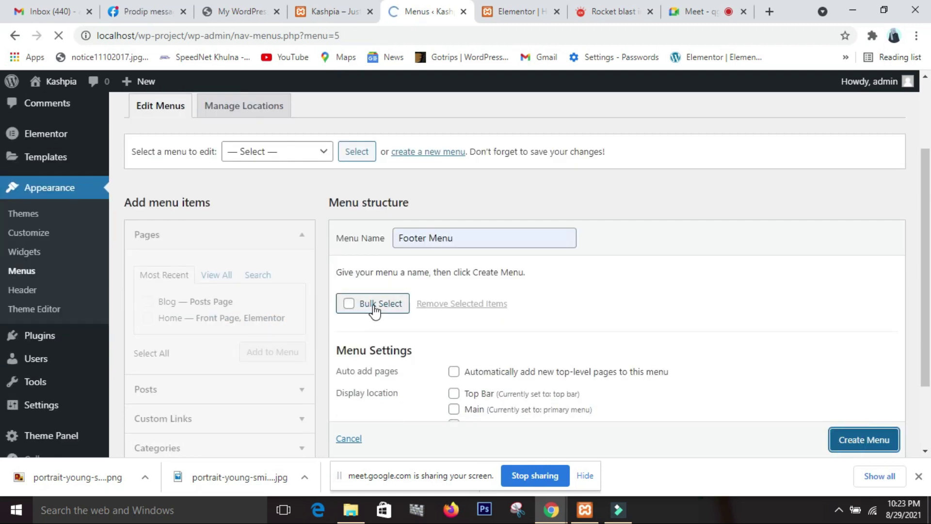
# Add the Blog and Home pages to the Footer Menu.
pyautogui.scroll(-3, 226, 340)
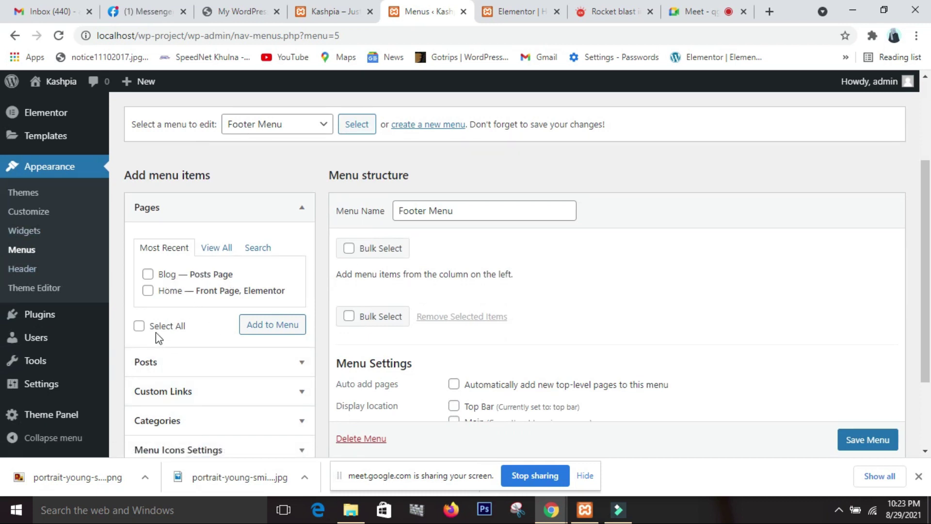
pyautogui.click(147, 273)
pyautogui.click(147, 291)
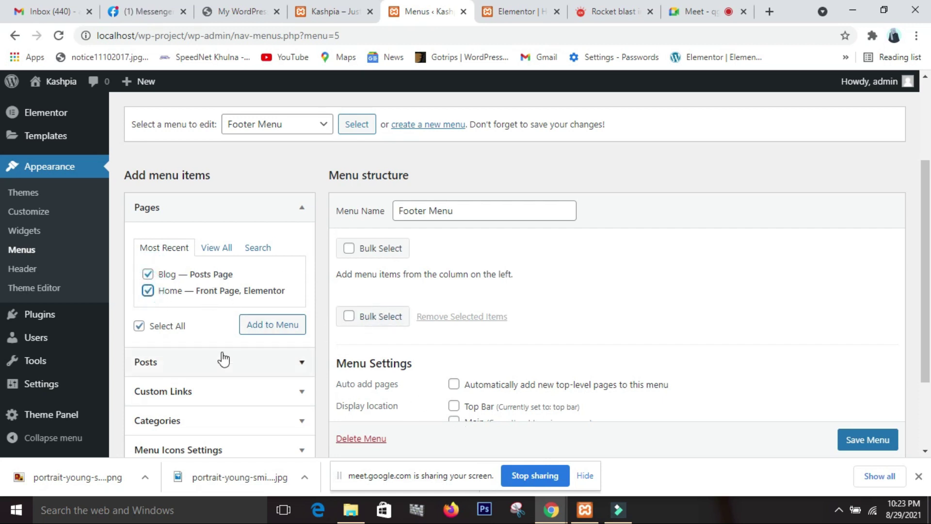
pyautogui.scroll(-2, 679, 412)
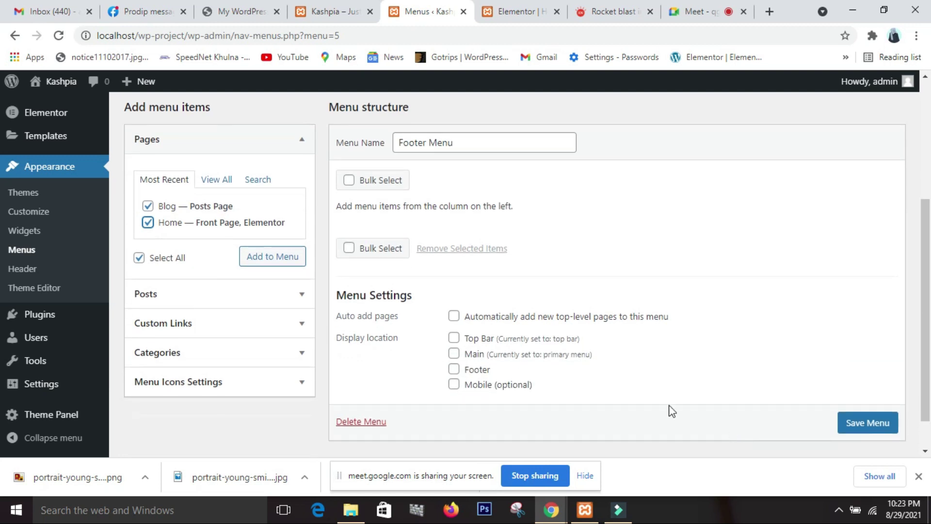
pyautogui.click(248, 262)
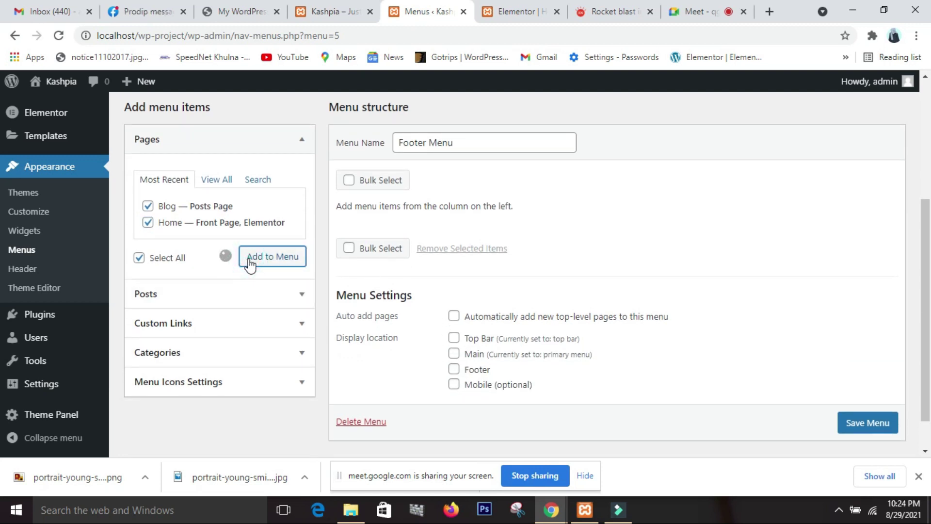
# Assign the Footer Menu to the Footer display location and save the menu.
pyautogui.scroll(-2, 473, 386)
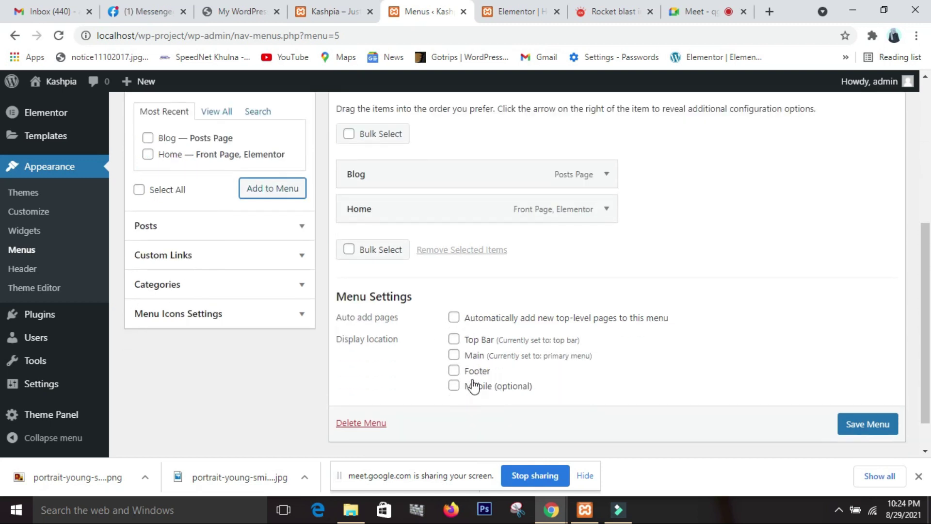
pyautogui.click(453, 370)
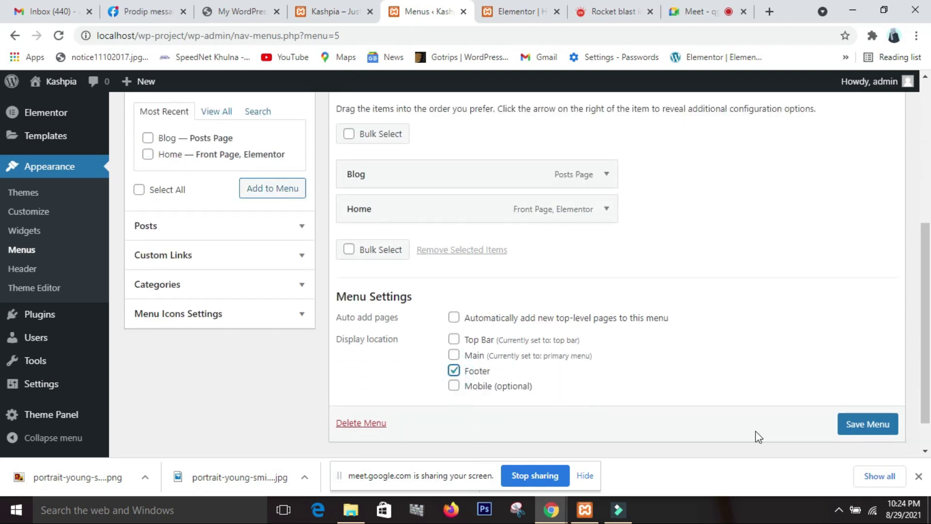
pyautogui.scroll(-1, 866, 428)
pyautogui.click(868, 407)
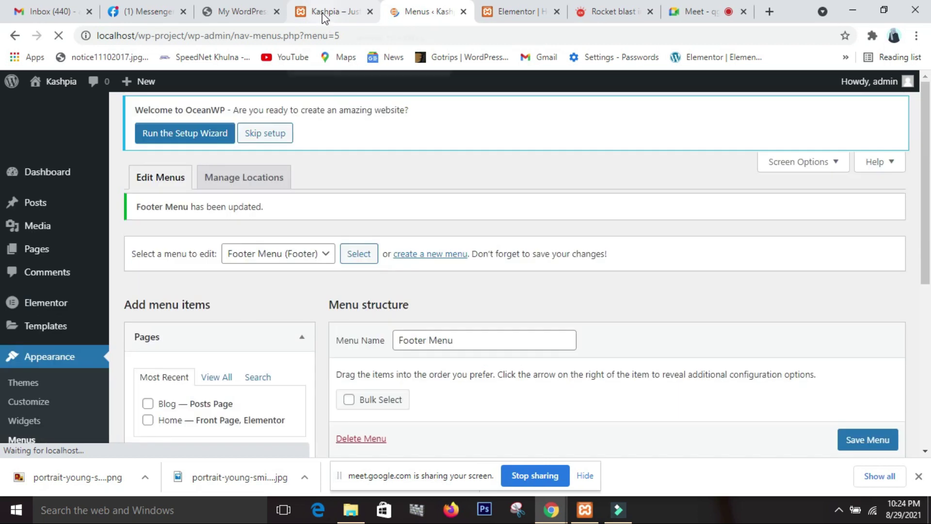
# Reload the Kashpia site's front page and check the footer for the new menu.
pyautogui.click(322, 15)
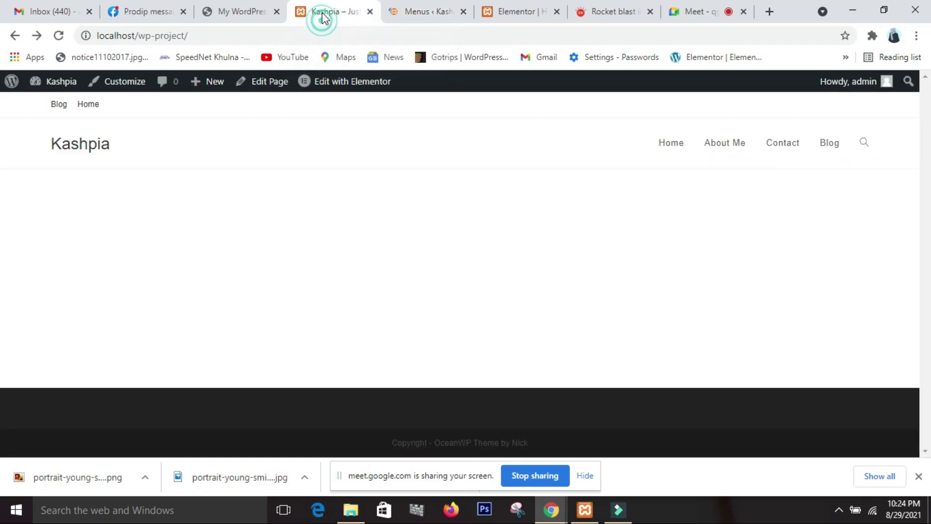
pyautogui.click(58, 37)
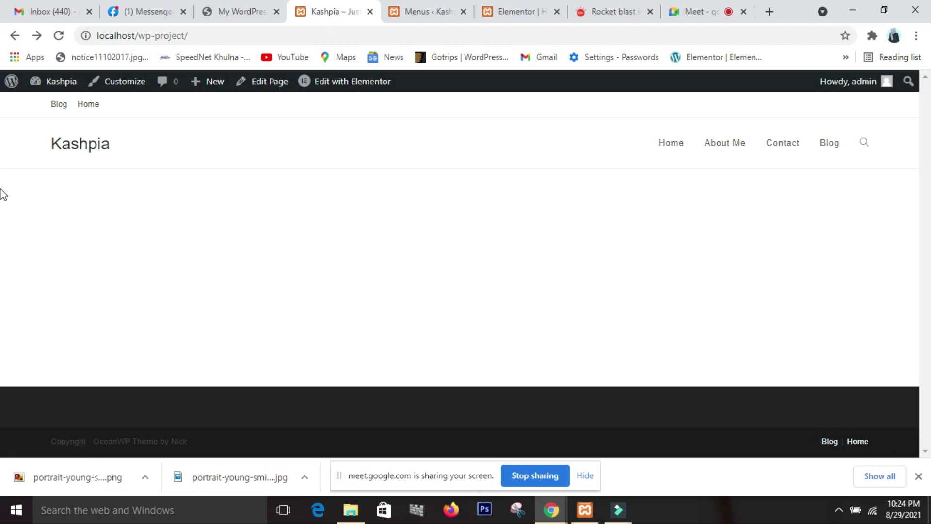
# Return to the WordPress admin, list all pages and open the Home page for editing with Elementor in a new browser tab.
pyautogui.click(418, 17)
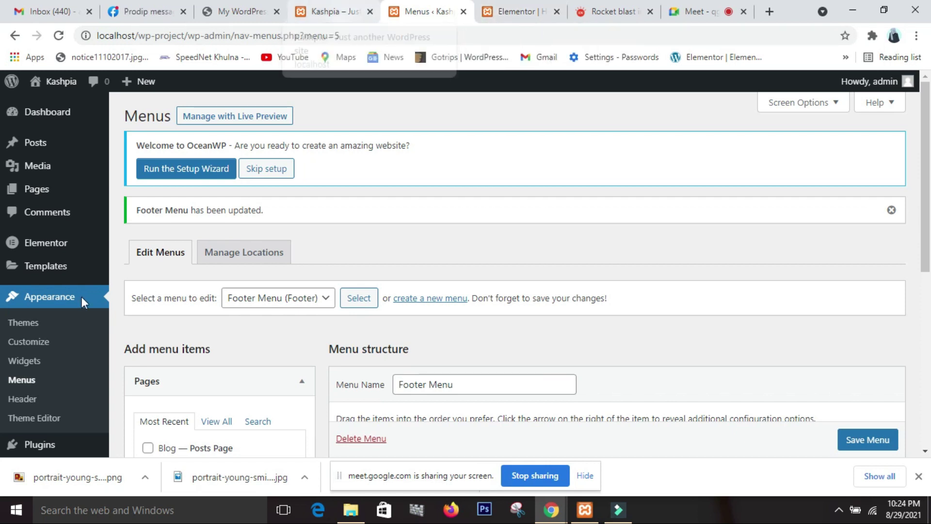
pyautogui.moveTo(21, 245)
pyautogui.moveTo(45, 191)
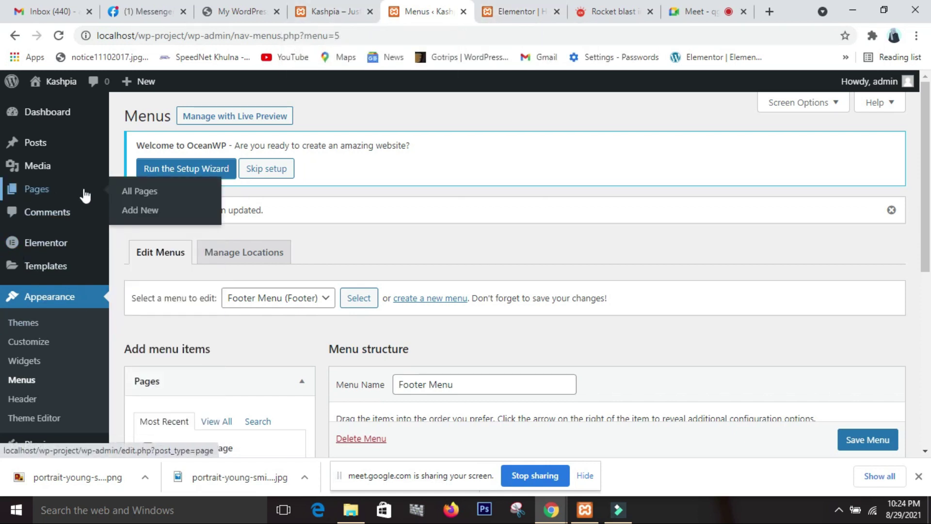
pyautogui.click(141, 192)
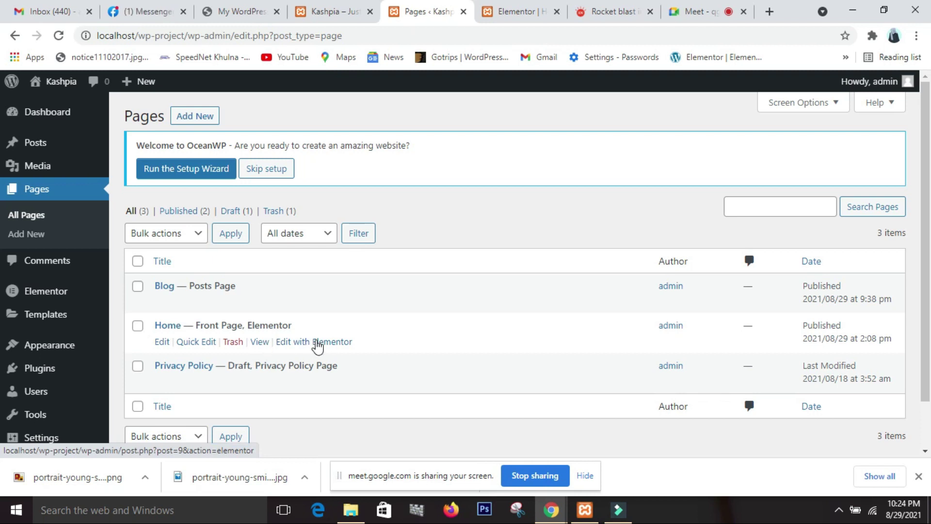
pyautogui.rightClick(317, 344)
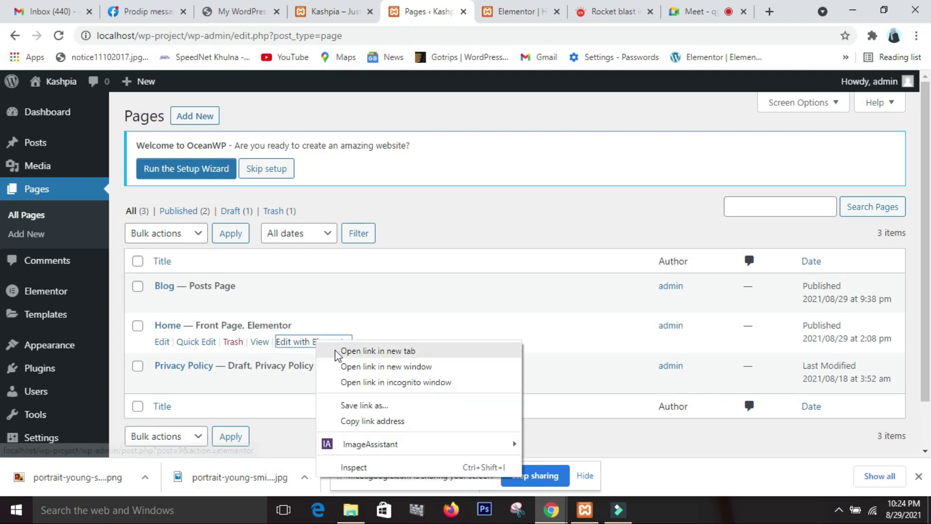
pyautogui.click(337, 352)
pyautogui.click(439, 8)
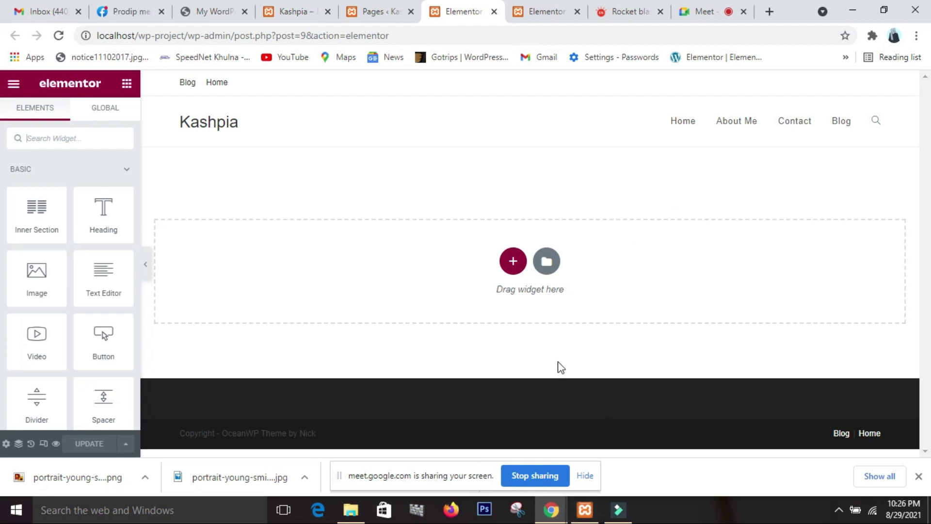
# Add a new single-column section to the empty Home page.
pyautogui.click(513, 261)
pyautogui.click(365, 295)
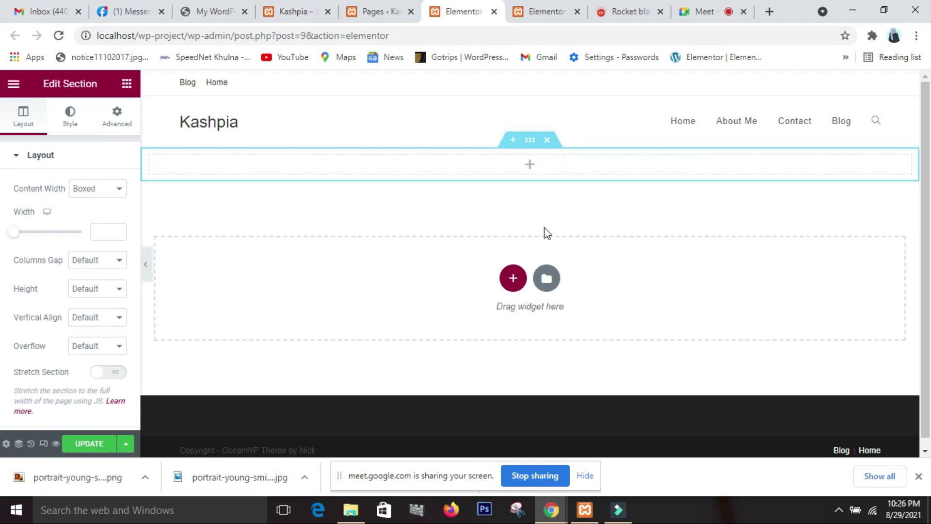
# Open the settings of the new empty section and set its content width to Full Width.
pyautogui.click(124, 86)
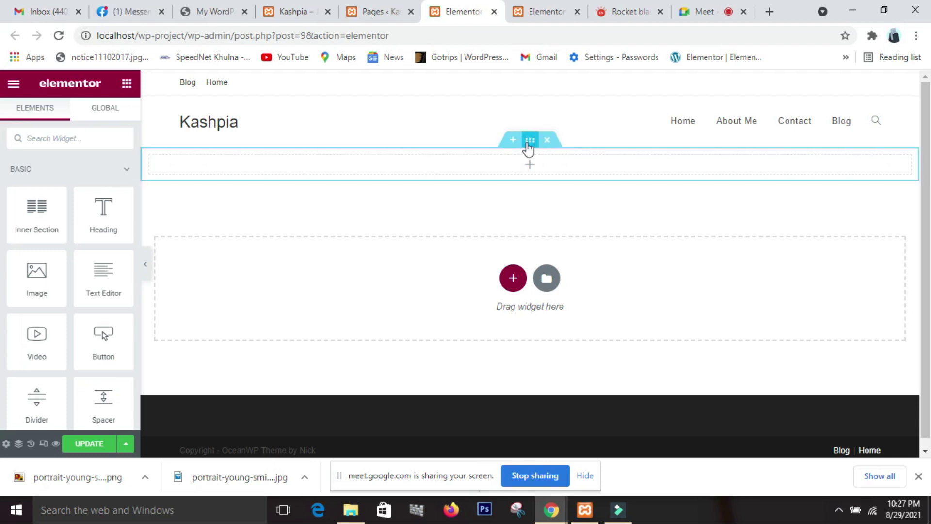
pyautogui.click(529, 142)
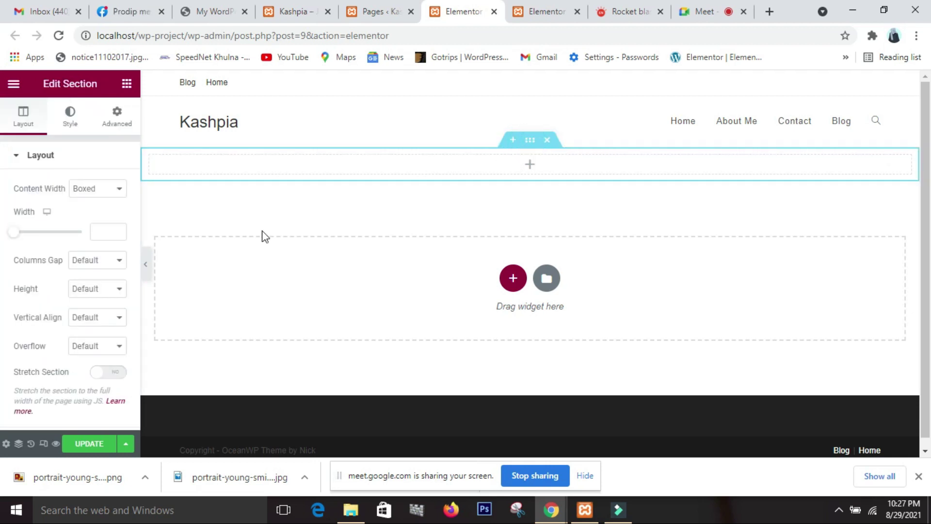
pyautogui.click(114, 196)
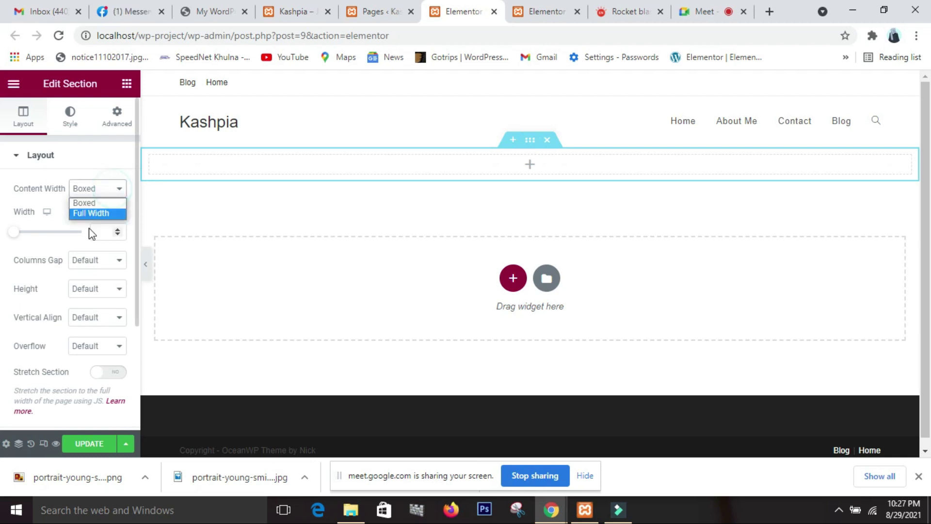
pyautogui.click(92, 211)
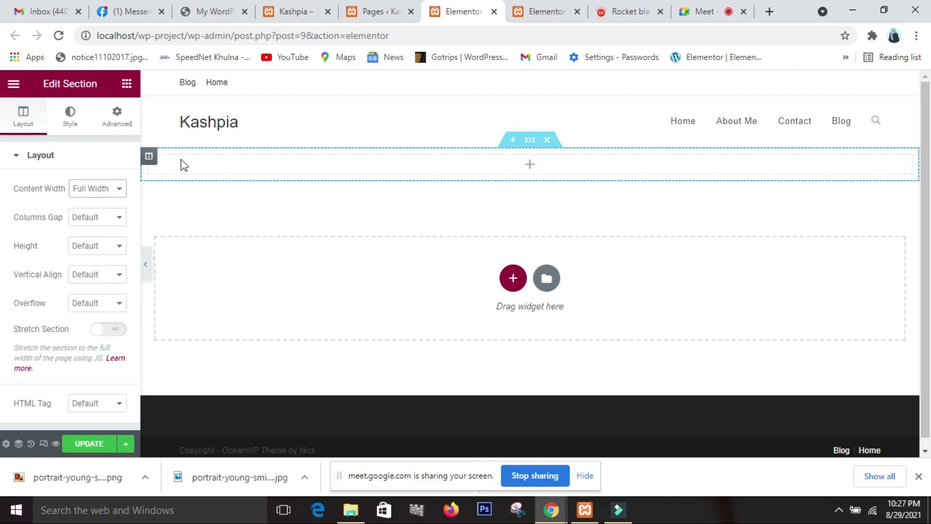
# Give the section a classic background using workplace-2303851_1920.jpg, uploaded from the Downloads folder.
pyautogui.click(71, 119)
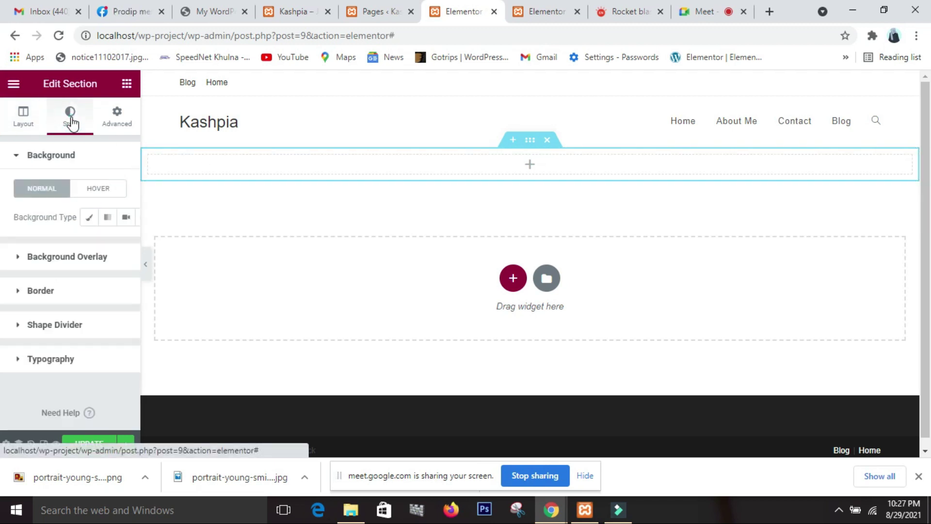
pyautogui.click(88, 218)
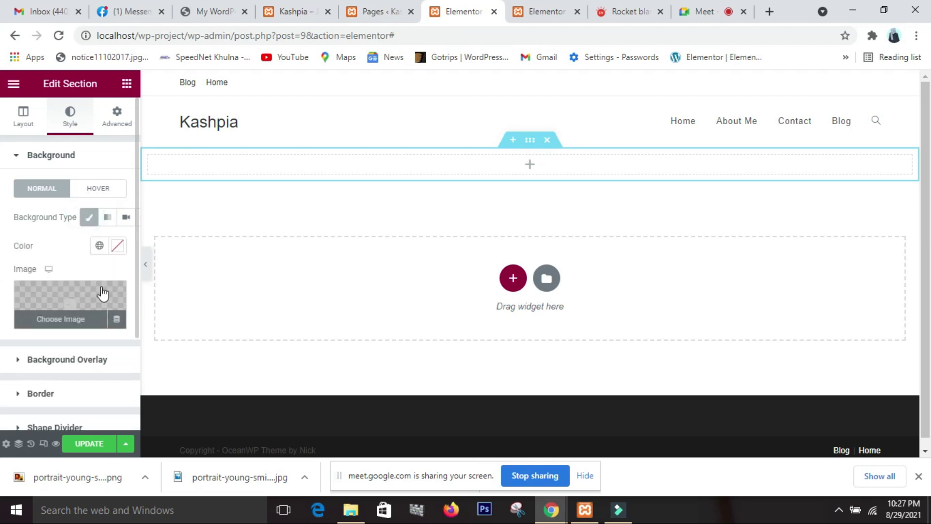
pyautogui.click(70, 320)
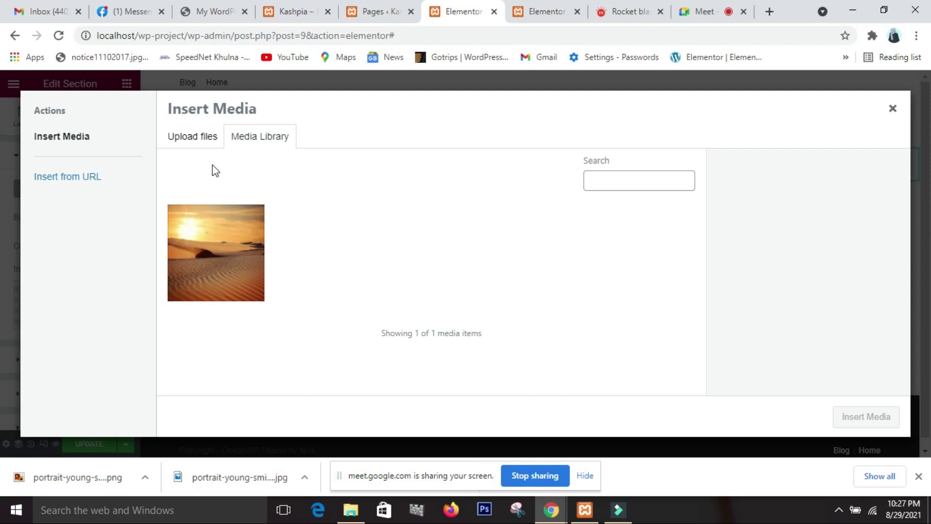
pyautogui.click(189, 144)
pyautogui.click(515, 291)
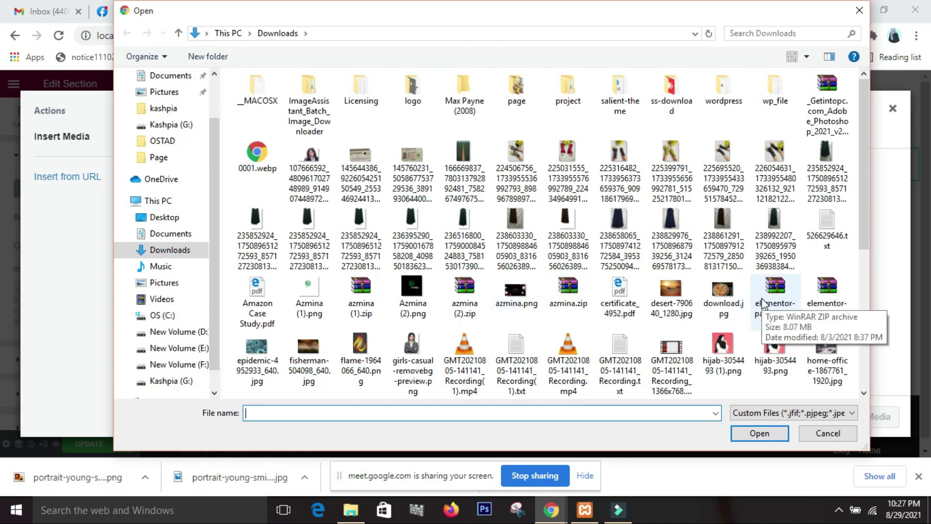
pyautogui.scroll(-3, 763, 304)
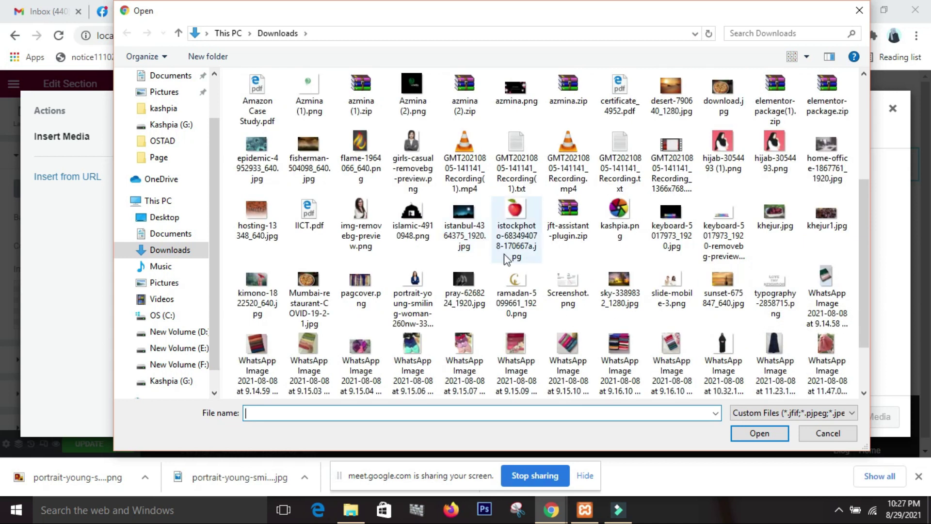
pyautogui.scroll(-1, 506, 262)
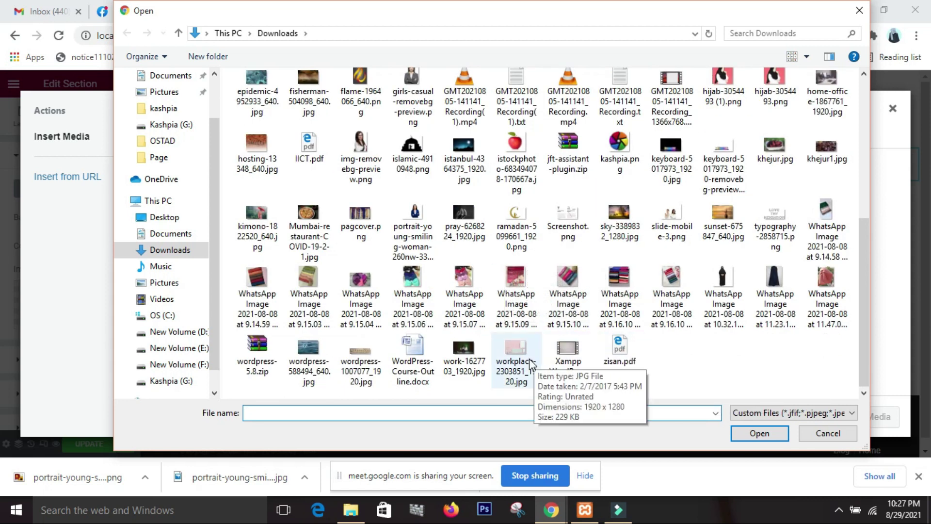
pyautogui.scroll(4, 531, 363)
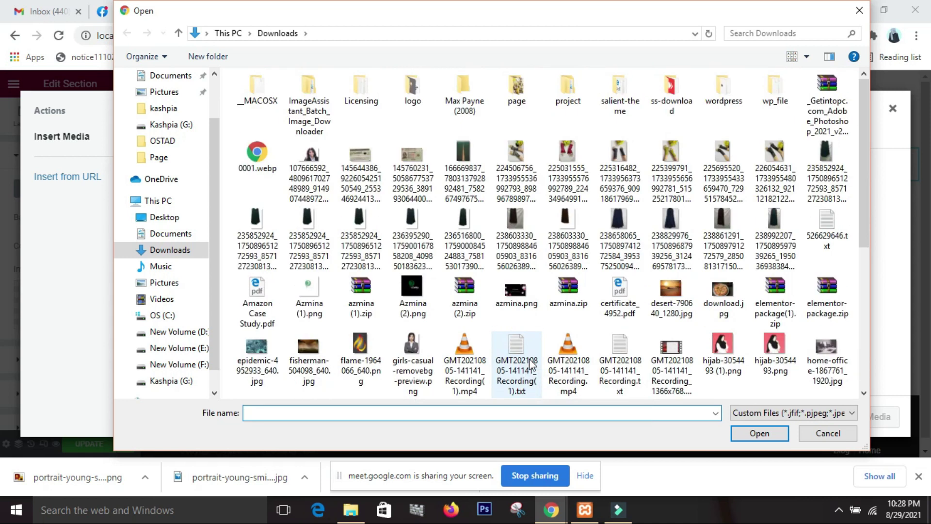
pyautogui.scroll(-4, 532, 364)
pyautogui.click(517, 361)
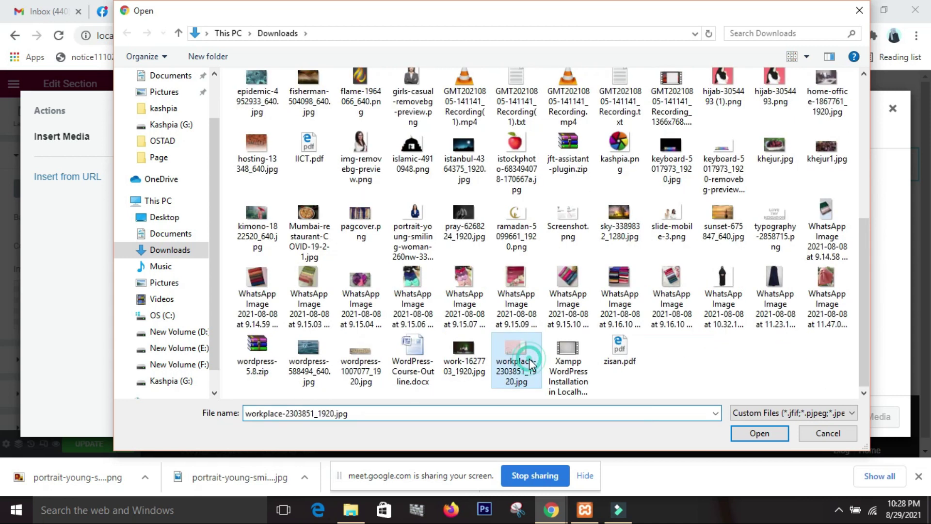
pyautogui.click(758, 433)
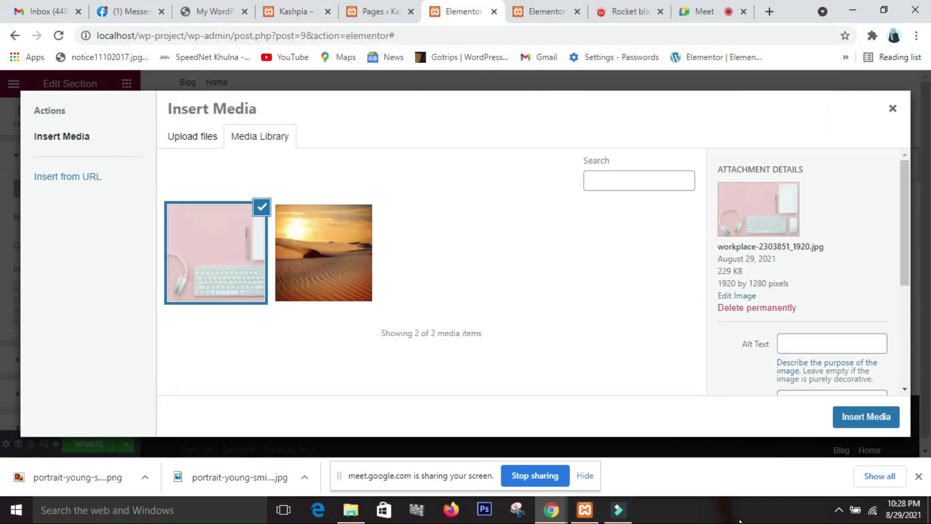
pyautogui.click(845, 425)
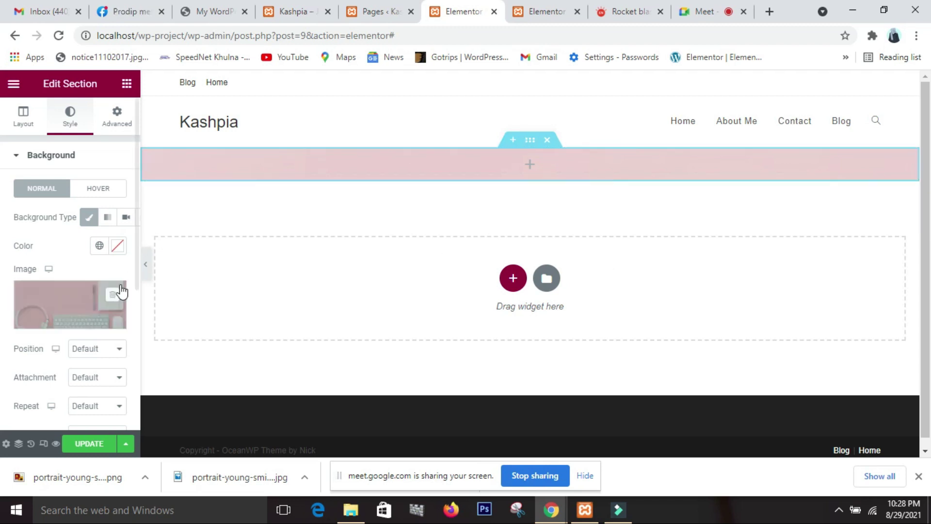
# Set the section's height to Min Height with a minimum height of 544 px.
pyautogui.click(23, 117)
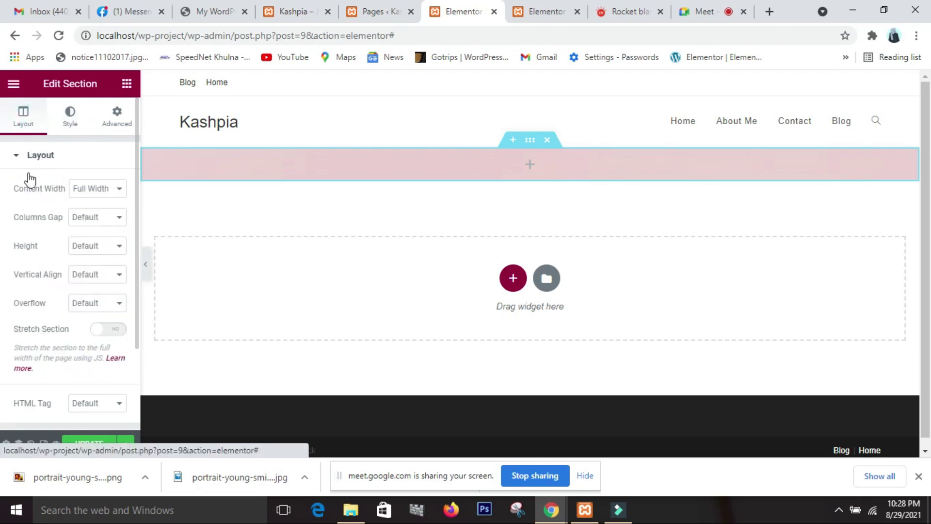
pyautogui.click(101, 247)
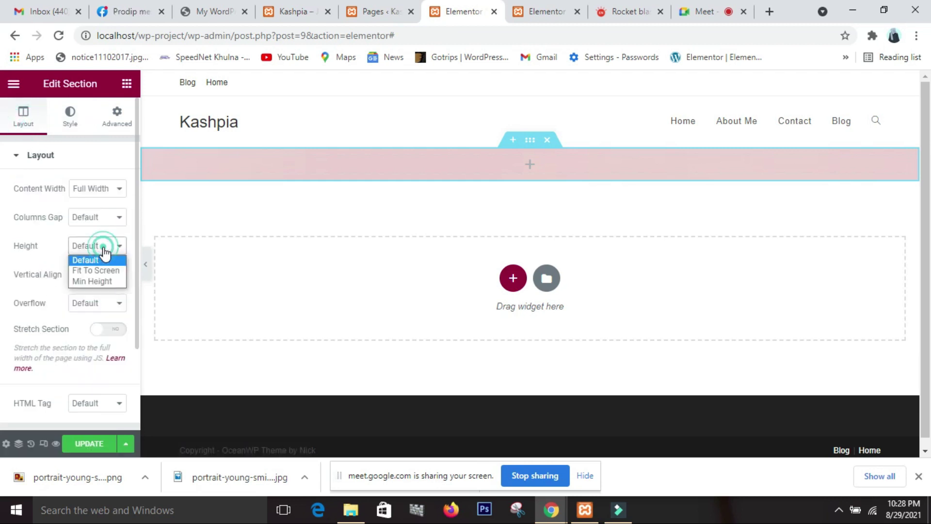
pyautogui.click(109, 283)
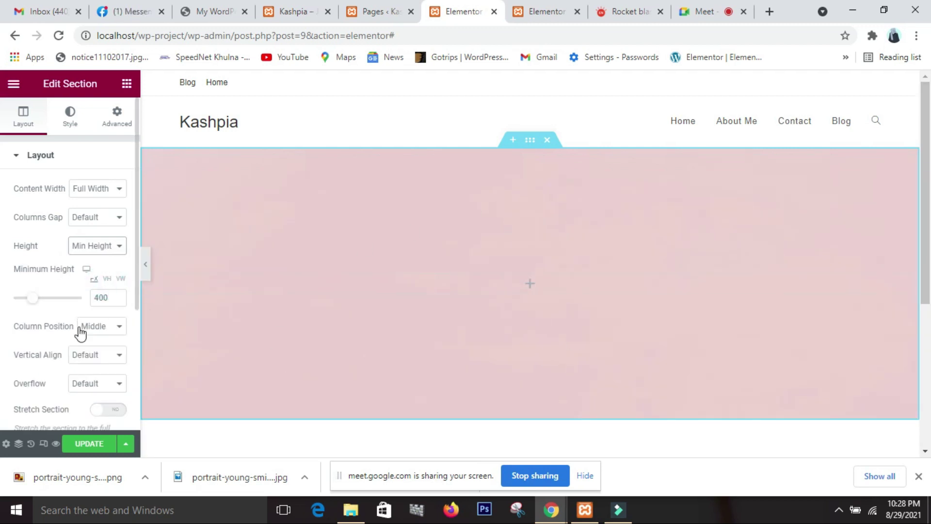
pyautogui.moveTo(34, 300)
pyautogui.mouseDown()
pyautogui.moveTo(60, 299)
pyautogui.moveTo(39, 299)
pyautogui.mouseUp()
pyautogui.scroll(-3, 348, 328)
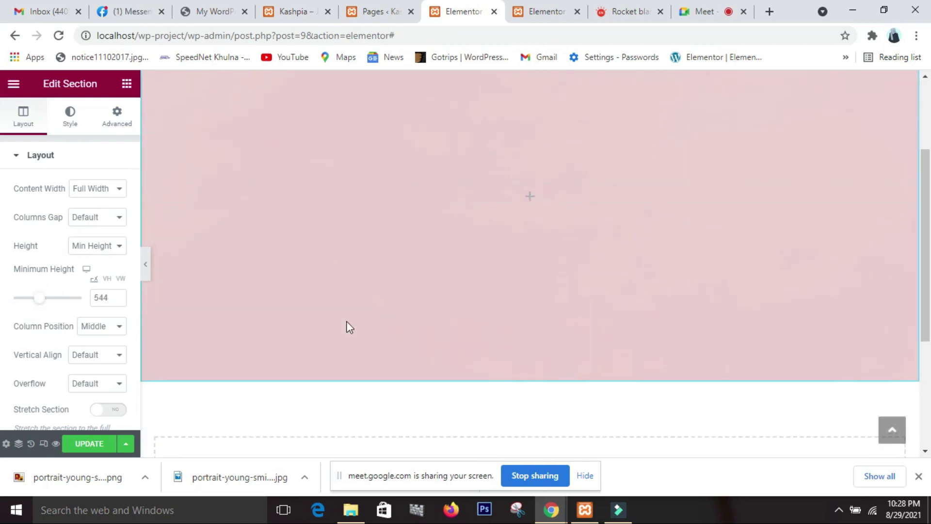
# Try the Top column position, return it to Middle, and set the section's vertical align to Middle.
pyautogui.click(106, 329)
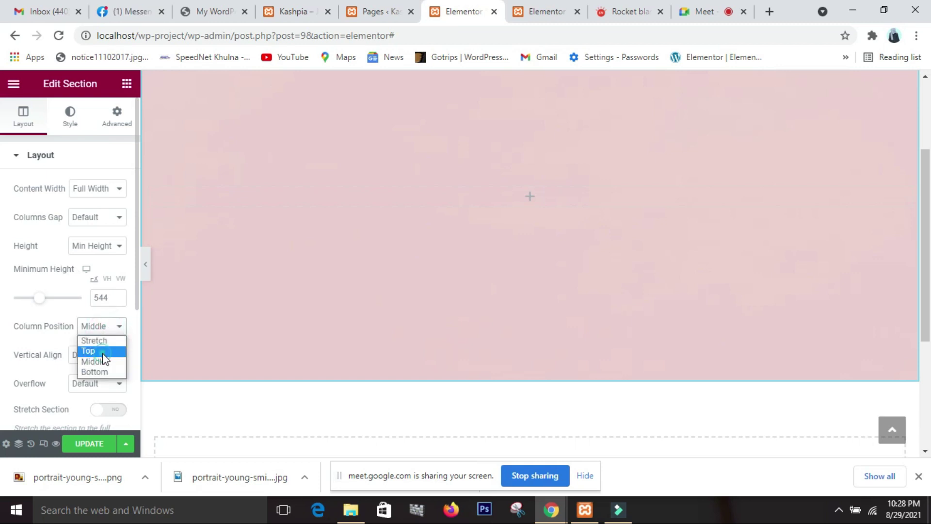
pyautogui.click(103, 354)
pyautogui.click(114, 326)
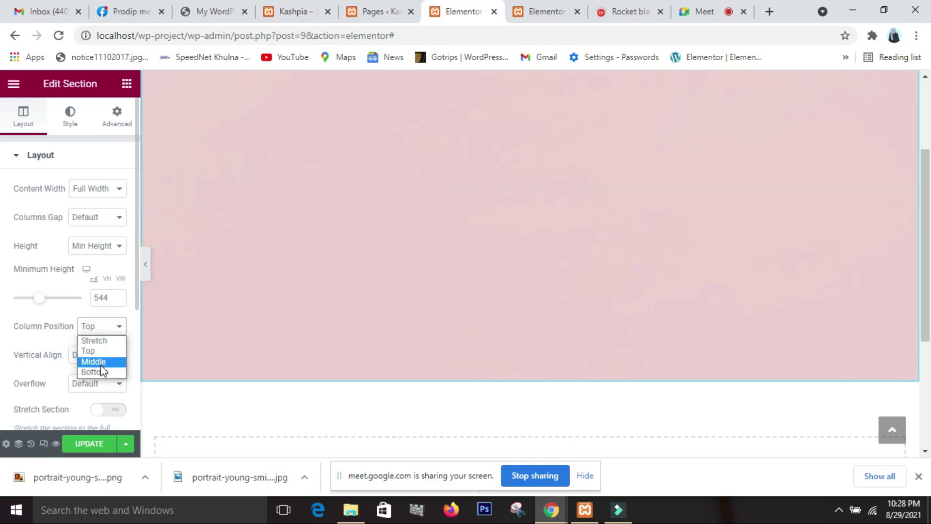
pyautogui.click(100, 363)
pyautogui.click(105, 355)
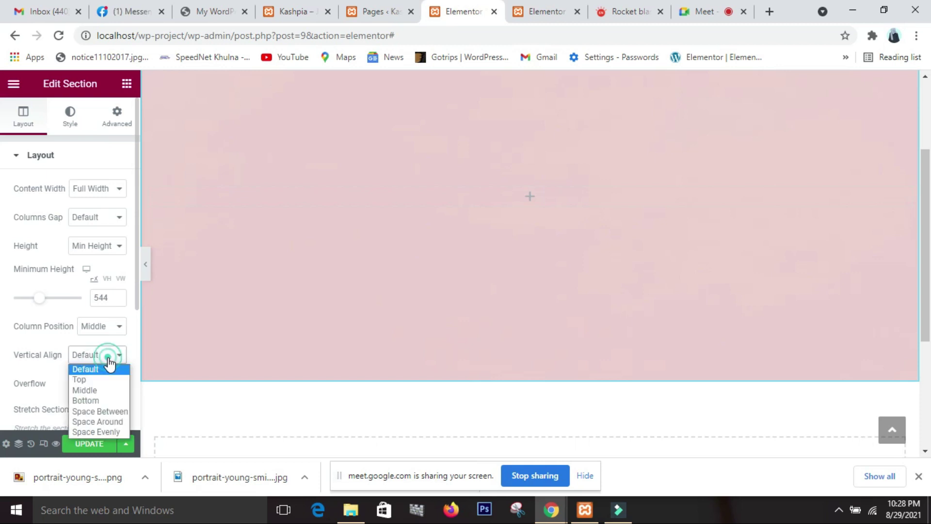
pyautogui.click(107, 390)
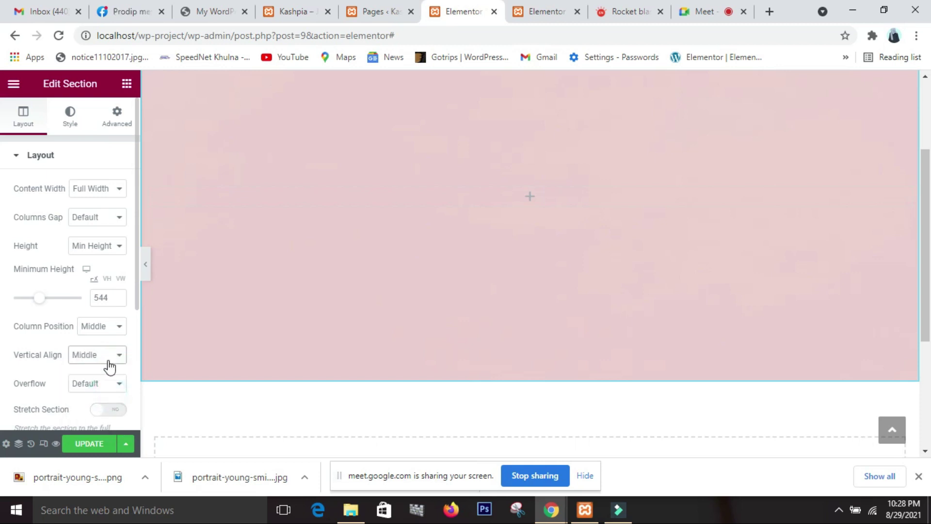
pyautogui.scroll(-3, 179, 372)
pyautogui.scroll(4, 229, 286)
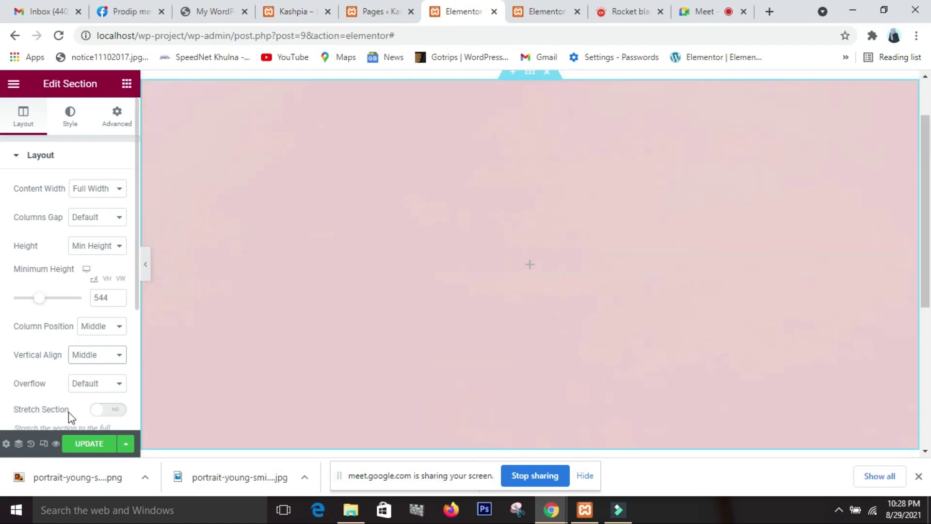
# Set the section's height to Fit To Screen and check how the section fills the page.
pyautogui.scroll(-1, 68, 411)
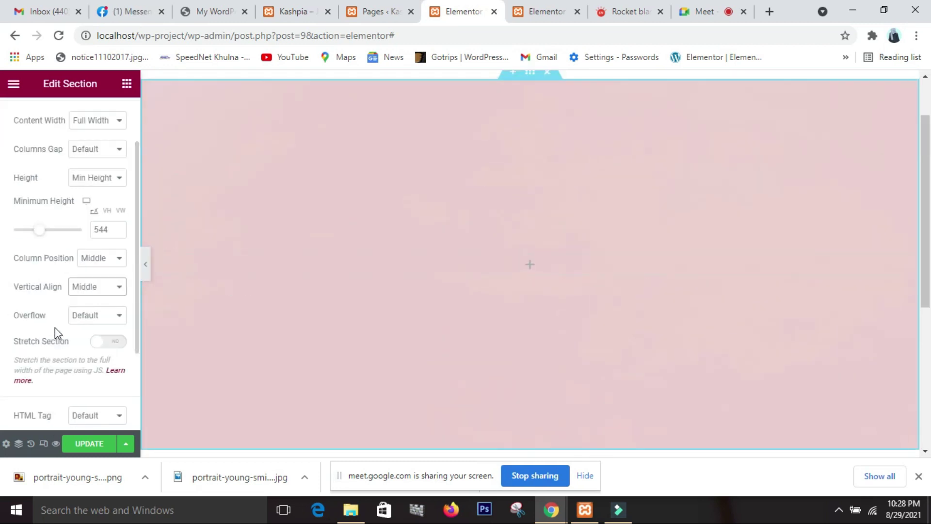
pyautogui.click(118, 179)
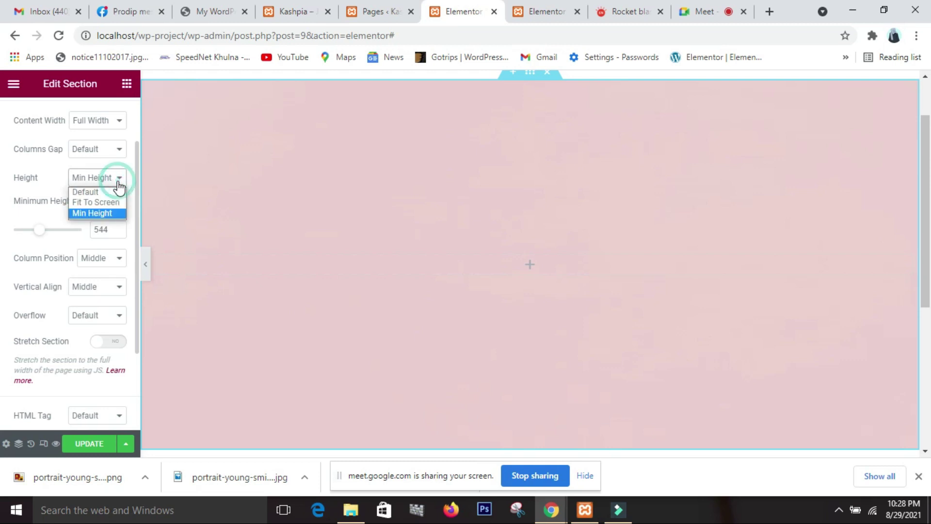
pyautogui.click(100, 211)
pyautogui.click(118, 179)
pyautogui.click(115, 200)
pyautogui.moveTo(925, 220); pyautogui.dragTo(927, 260)
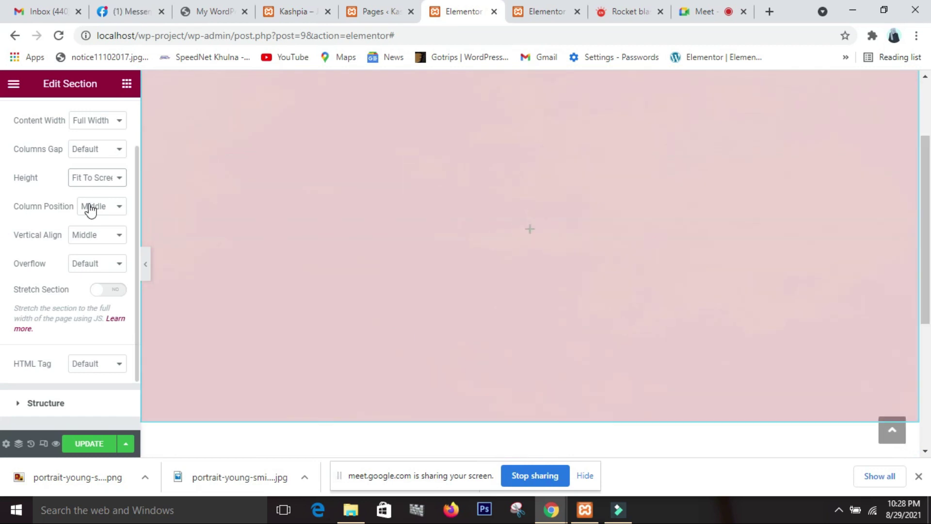
pyautogui.scroll(2, 88, 211)
pyautogui.scroll(2, 232, 214)
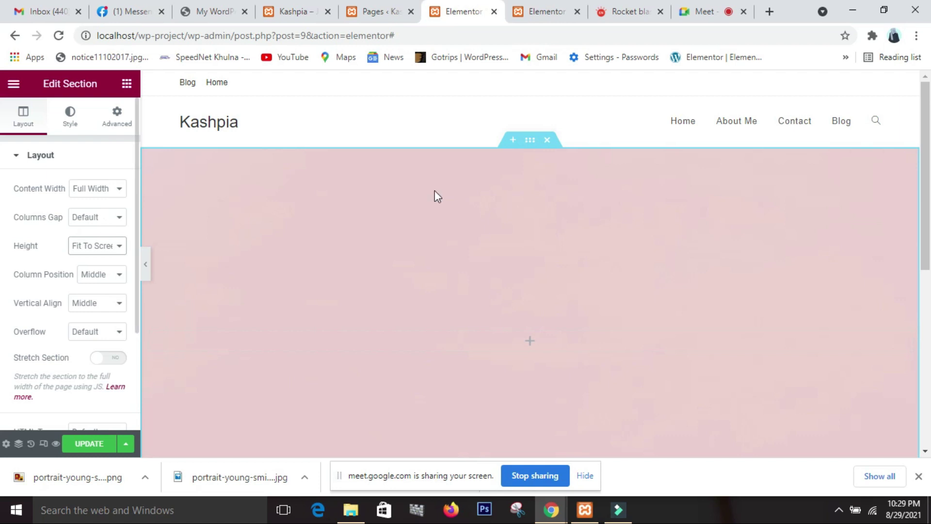
# Replace the section's background image with desert-790640_1280.jpg from the media library and look over the result.
pyautogui.click(70, 116)
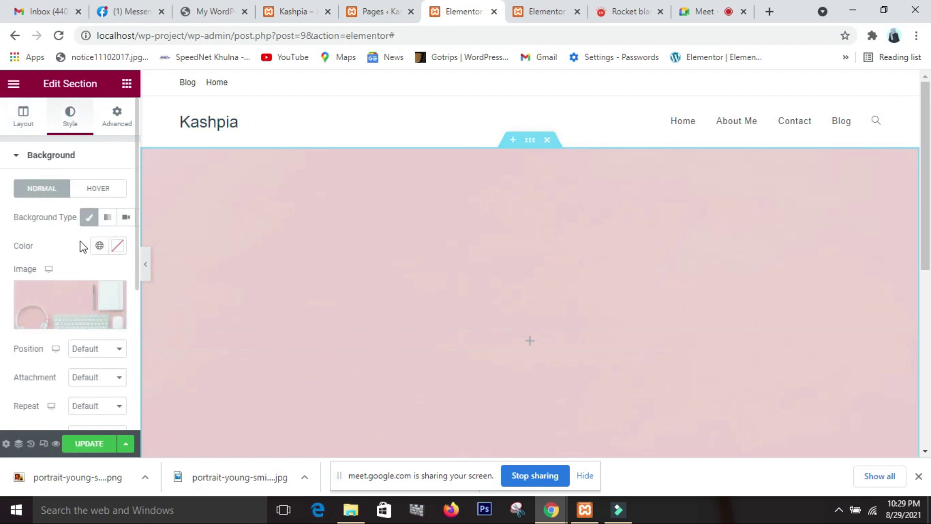
pyautogui.click(68, 312)
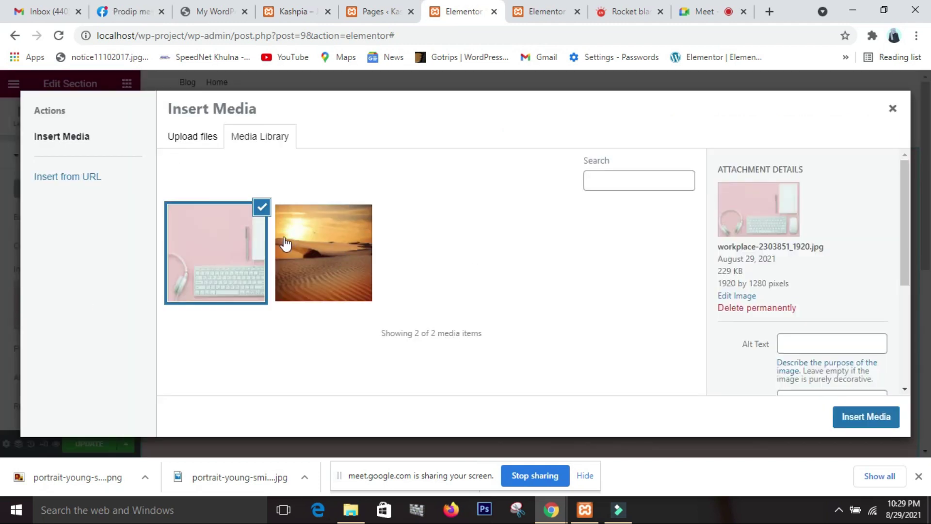
pyautogui.click(307, 245)
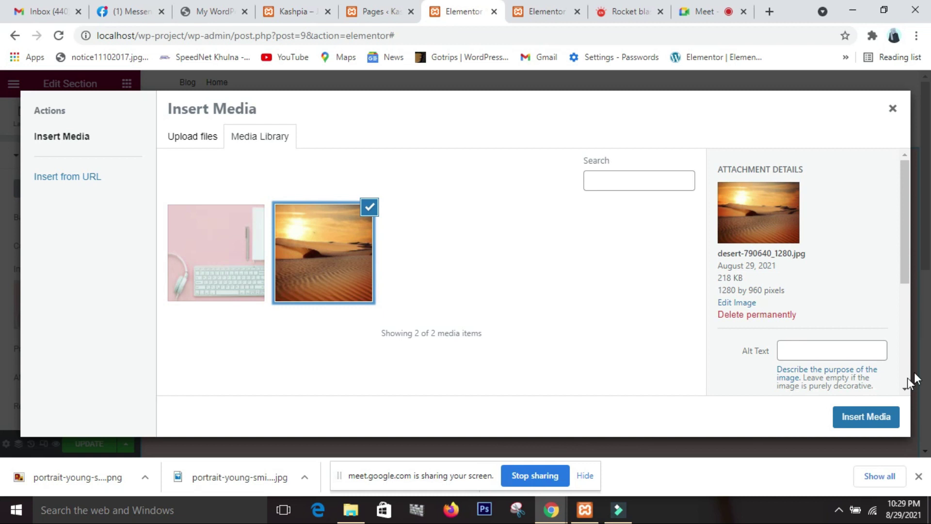
pyautogui.click(866, 417)
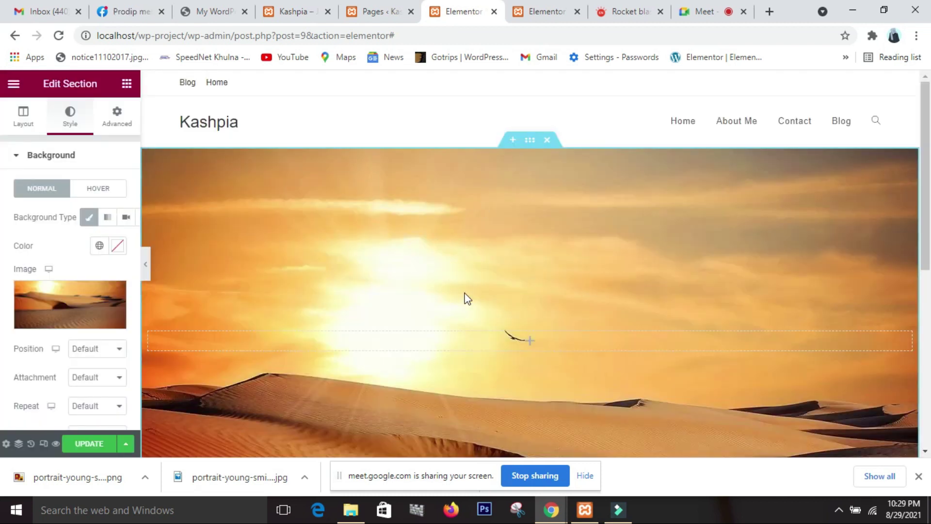
pyautogui.scroll(-4, 466, 298)
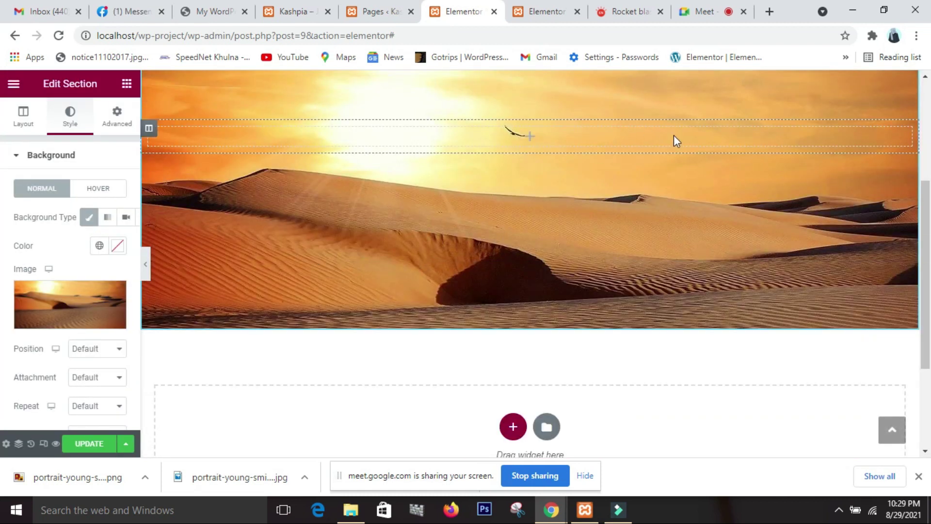
pyautogui.scroll(4, 684, 139)
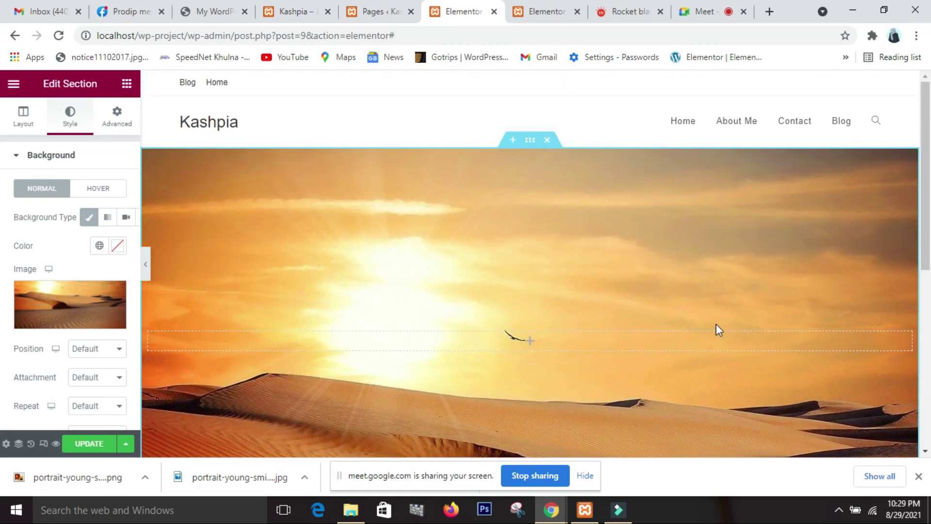
pyautogui.scroll(-3, 438, 327)
pyautogui.scroll(1, 429, 319)
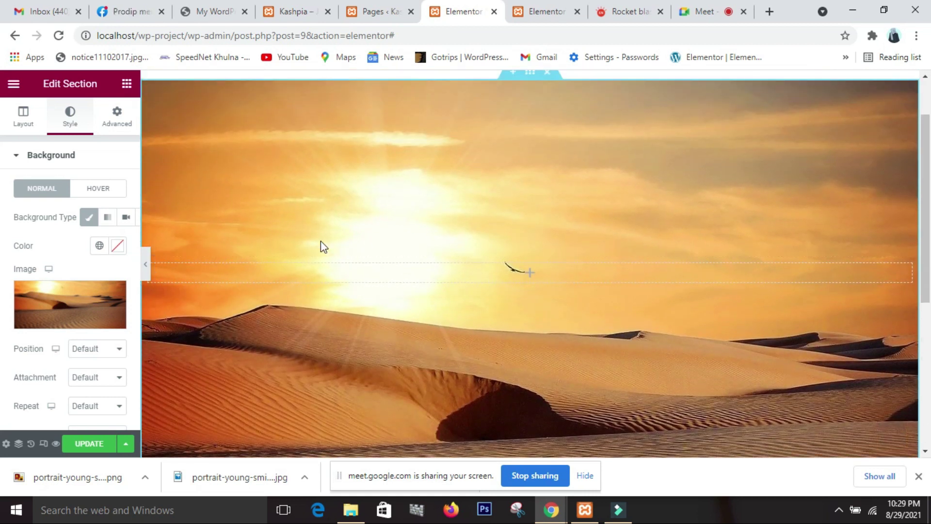
pyautogui.scroll(1, 467, 276)
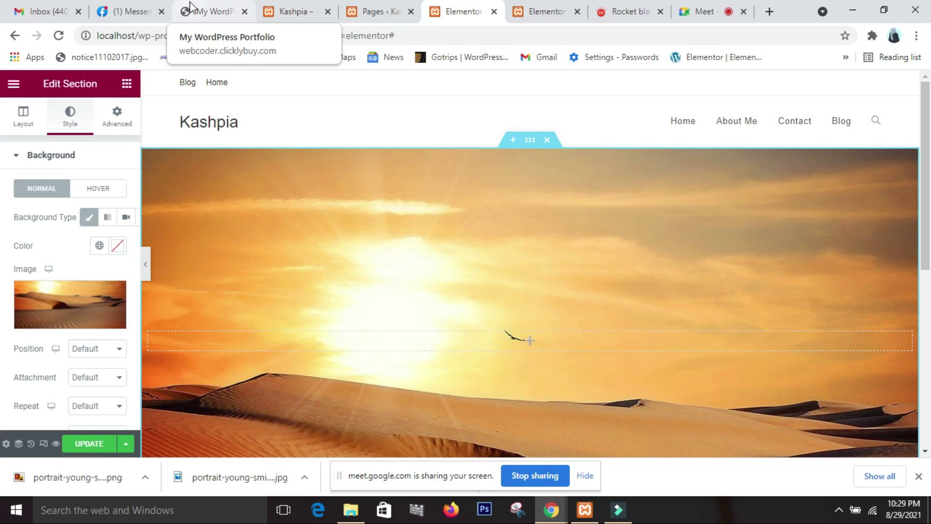
# Look over the desert background section and add a single-column section directly below it.
pyautogui.scroll(-2, 927, 272)
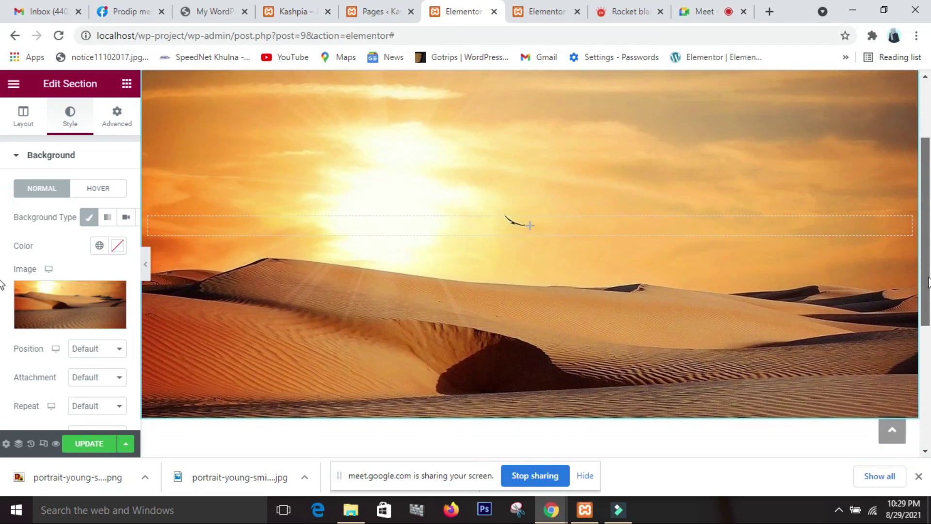
pyautogui.scroll(-2, 928, 282)
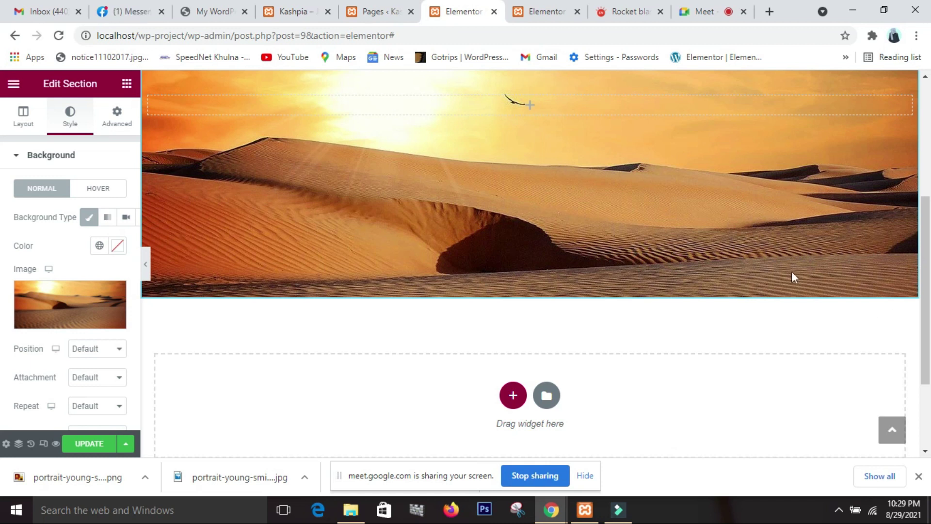
pyautogui.moveTo(923, 247); pyautogui.dragTo(926, 139)
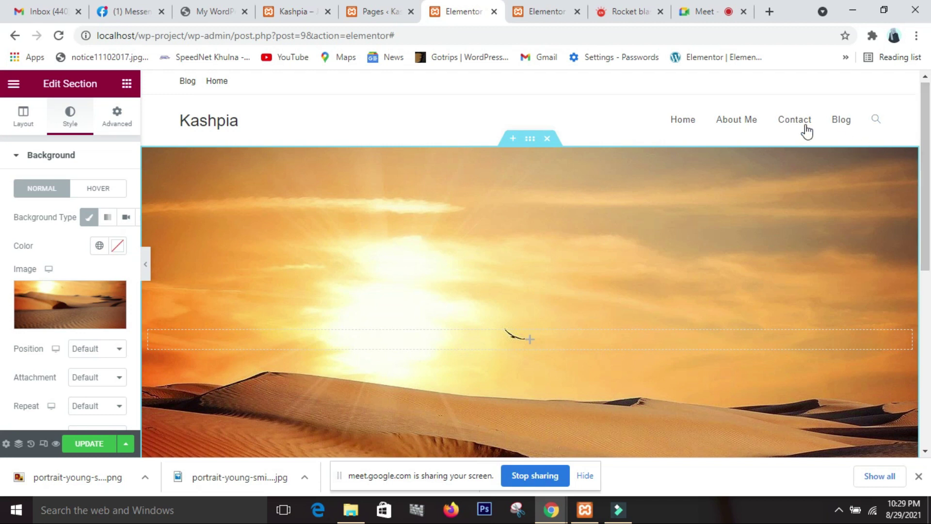
pyautogui.moveTo(924, 266); pyautogui.dragTo(927, 333)
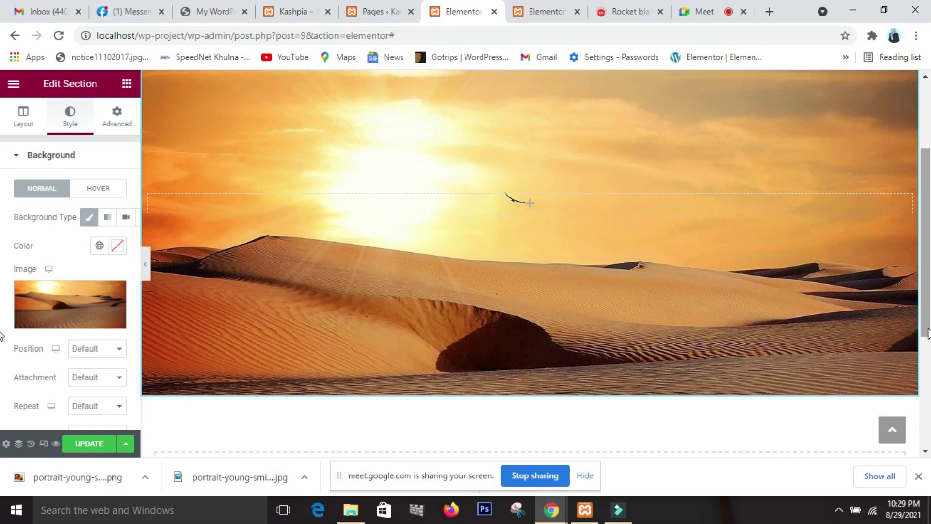
pyautogui.moveTo(926, 334); pyautogui.dragTo(927, 387)
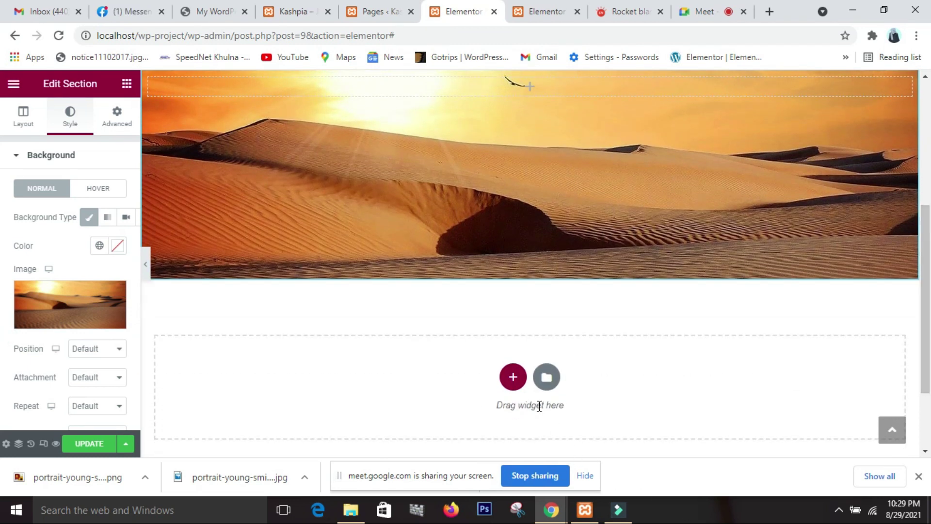
pyautogui.click(513, 383)
pyautogui.click(377, 426)
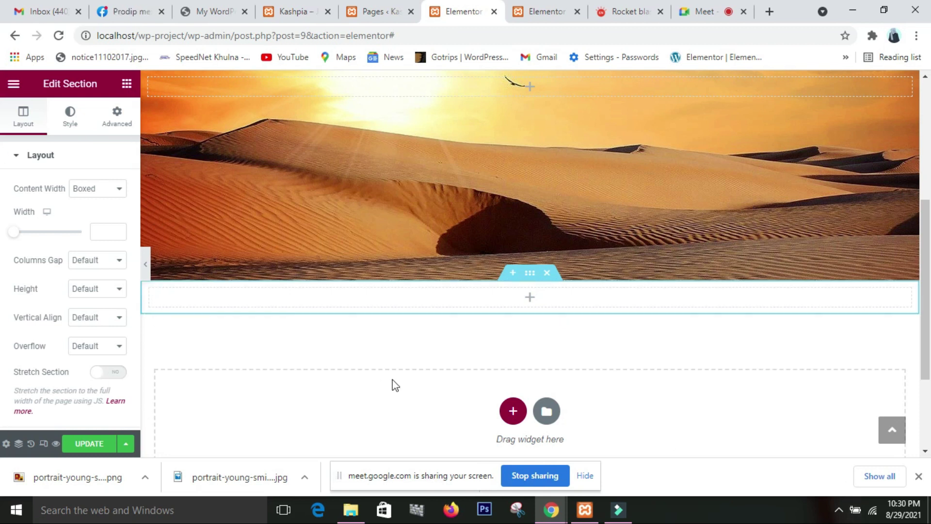
# Add a Heading widget to the new section and set its title to "About Me".
pyautogui.click(127, 83)
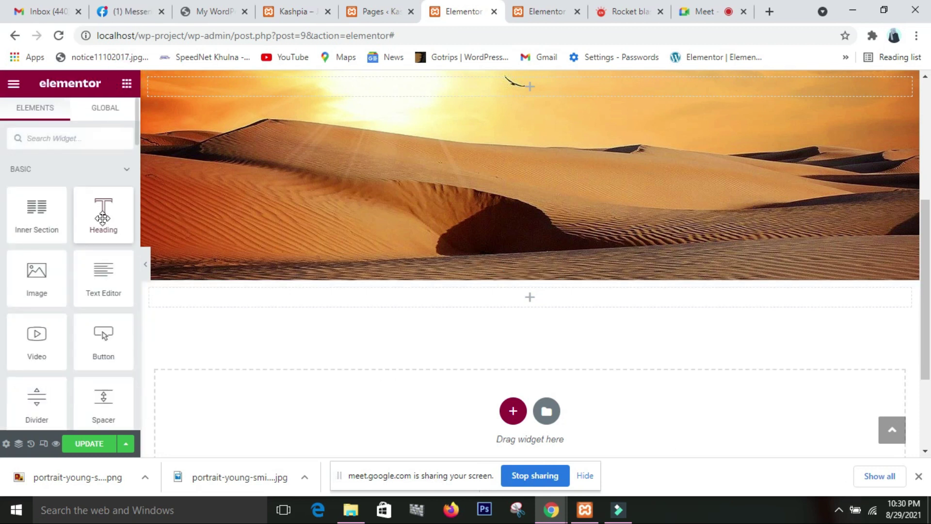
pyautogui.moveTo(102, 218); pyautogui.dragTo(519, 297)
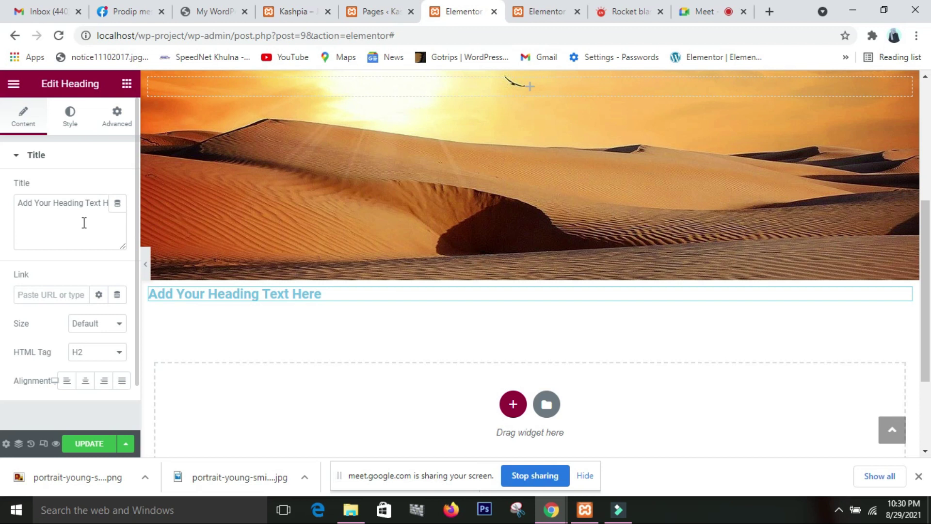
pyautogui.moveTo(23, 203); pyautogui.dragTo(3, 202)
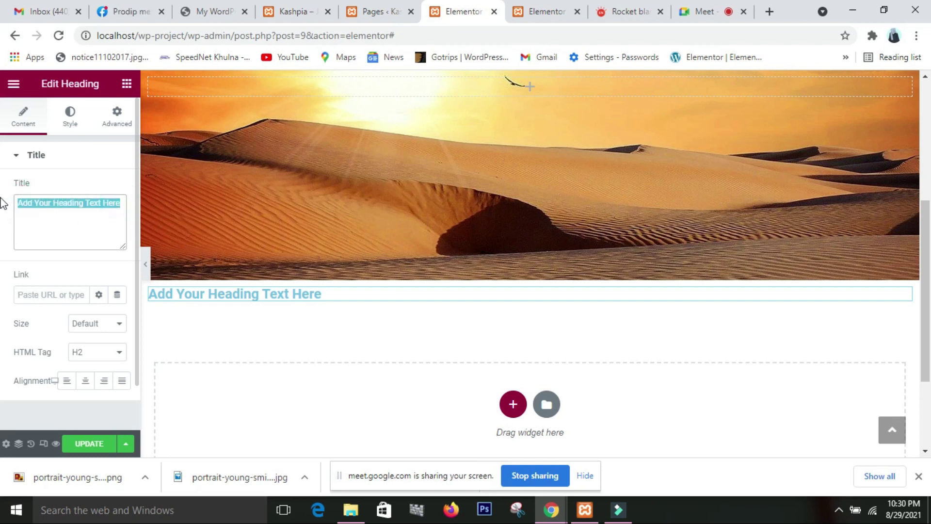
pyautogui.press('BackSpace')
pyautogui.write('About Me')
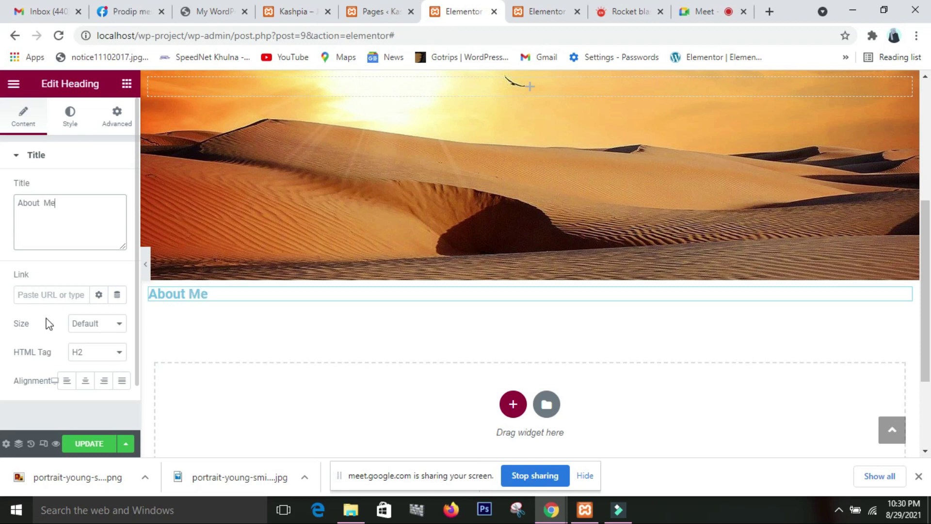
# Center the About Me heading, set its HTML tag to H1 and its size to XL.
pyautogui.click(86, 380)
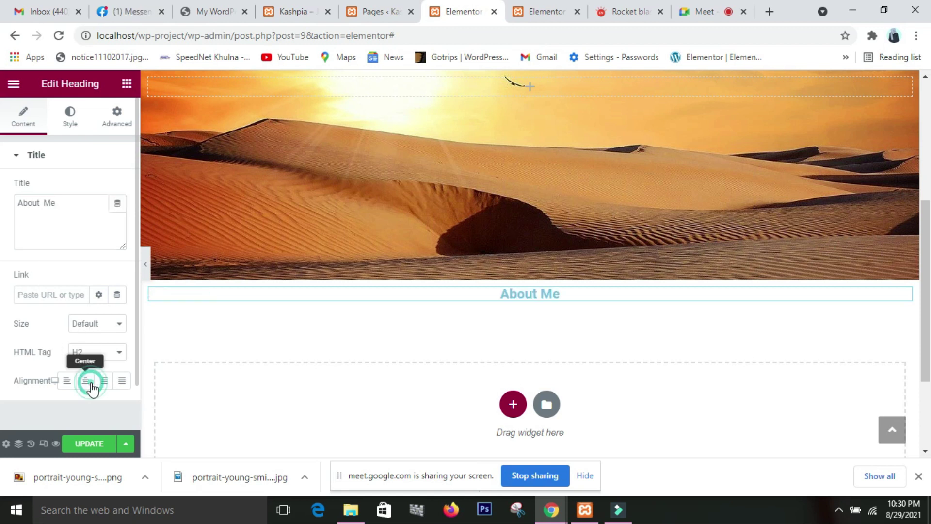
pyautogui.click(110, 351)
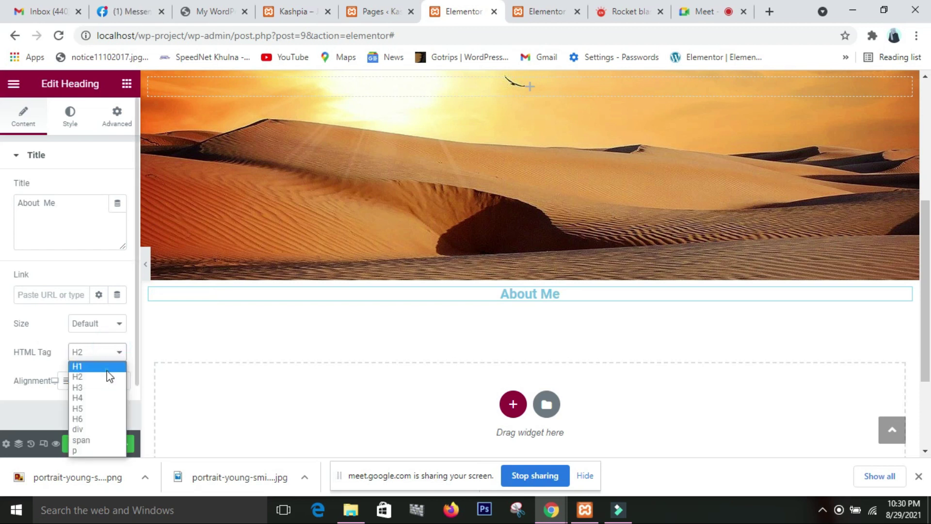
pyautogui.click(107, 368)
pyautogui.click(108, 323)
pyautogui.click(97, 368)
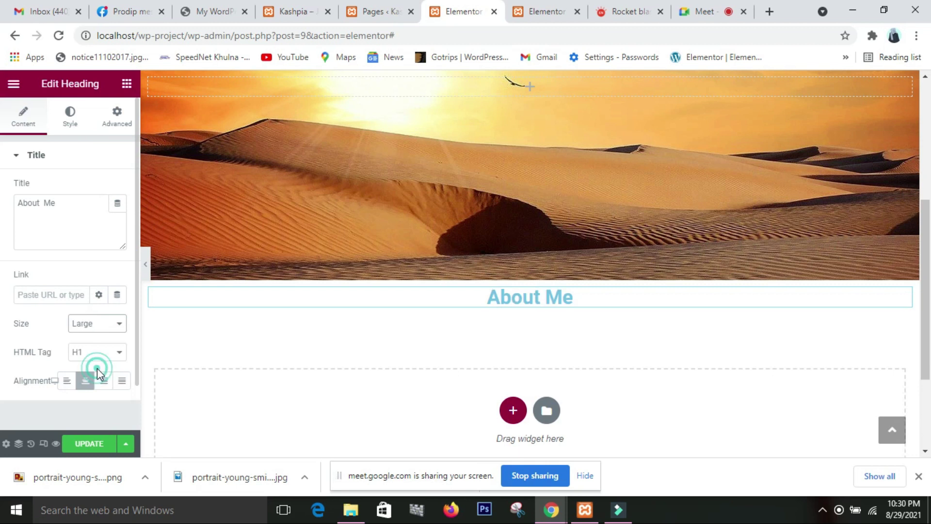
pyautogui.click(121, 323)
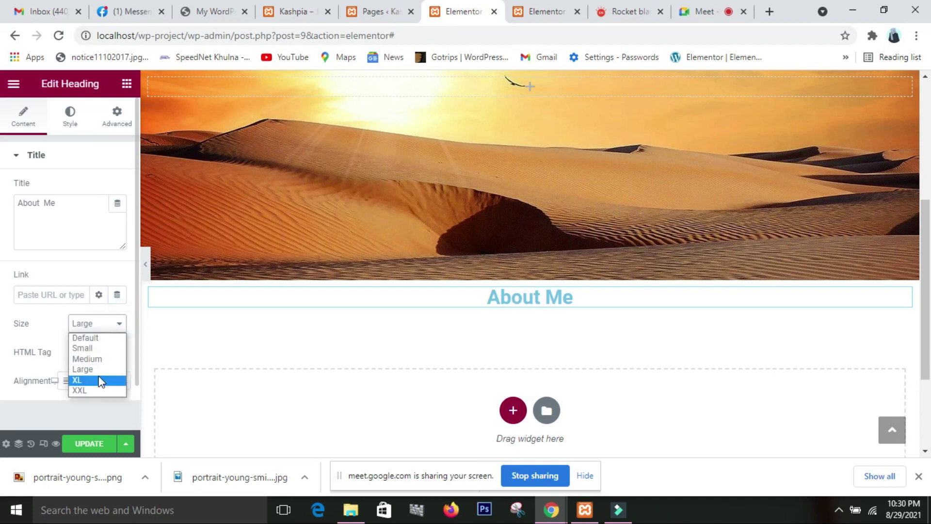
pyautogui.click(100, 381)
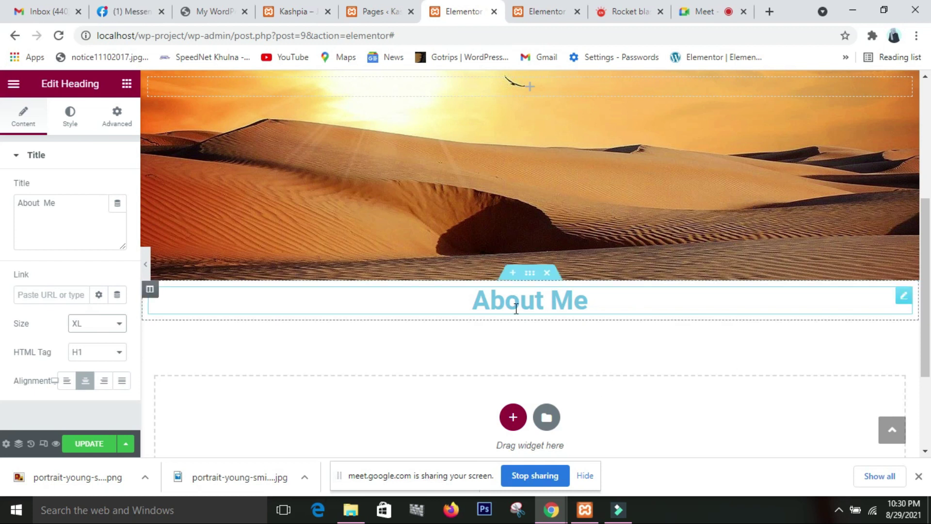
# Add a two-column inner section below the About Me heading and place a Text Editor widget in its first column.
pyautogui.click(127, 83)
pyautogui.moveTo(22, 220); pyautogui.dragTo(557, 307)
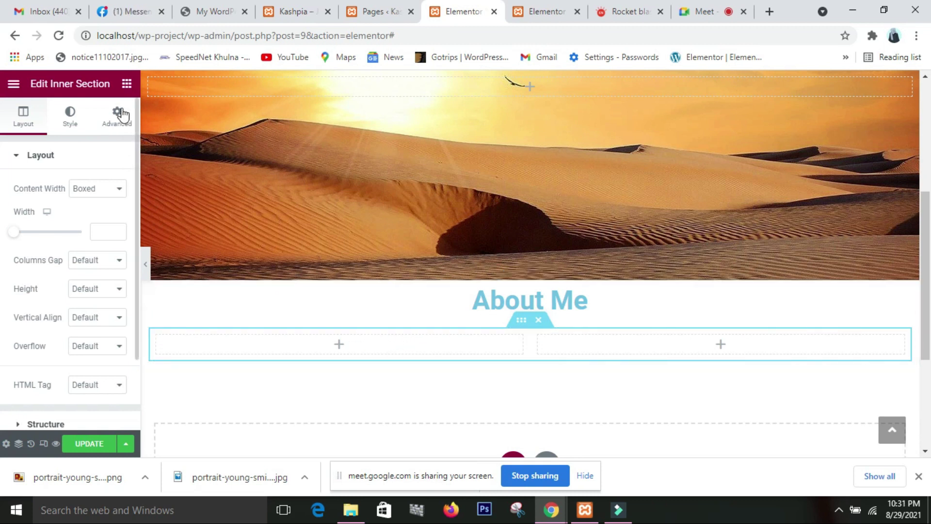
pyautogui.click(129, 89)
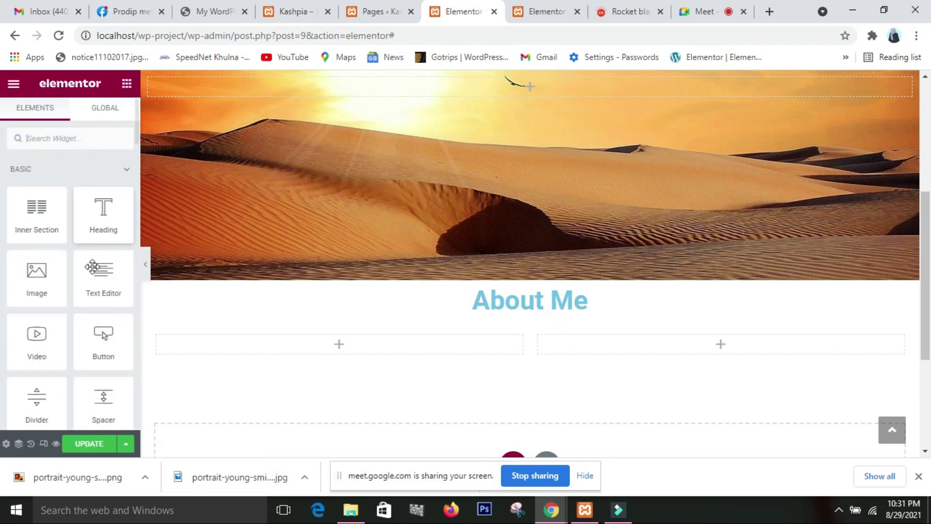
pyautogui.moveTo(95, 280); pyautogui.dragTo(277, 347)
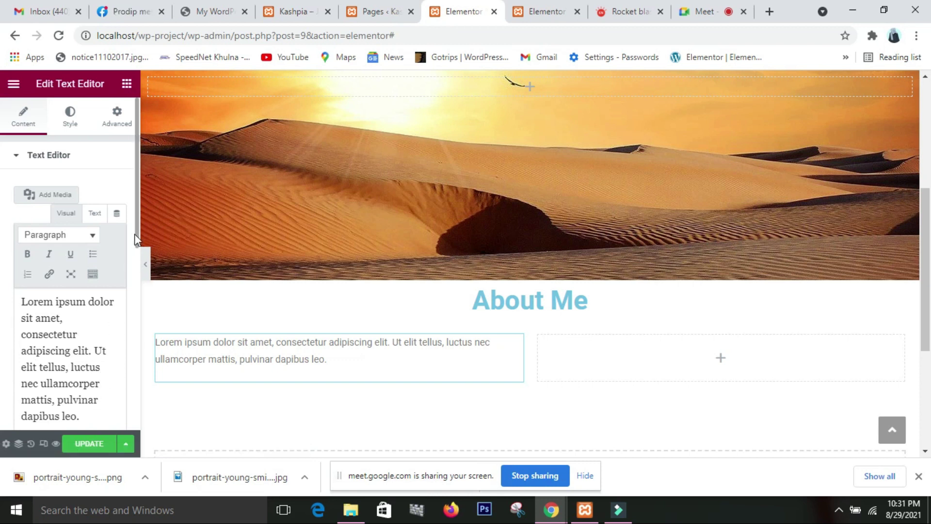
# Lengthen the text widget's paragraph by appending two more copies of the Lorem ipsum placeholder text.
pyautogui.scroll(-2, 115, 289)
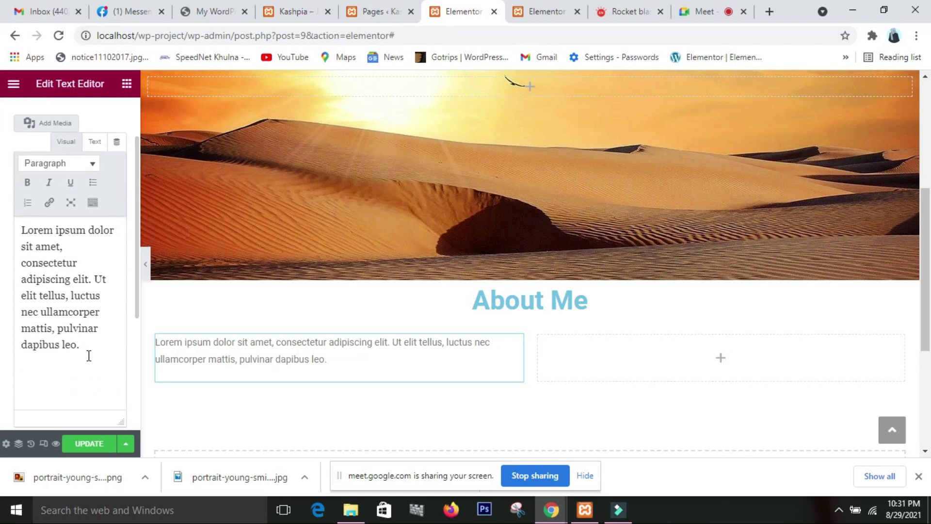
pyautogui.moveTo(81, 345); pyautogui.dragTo(6, 228)
pyautogui.hotkey('ctrl', 'c')
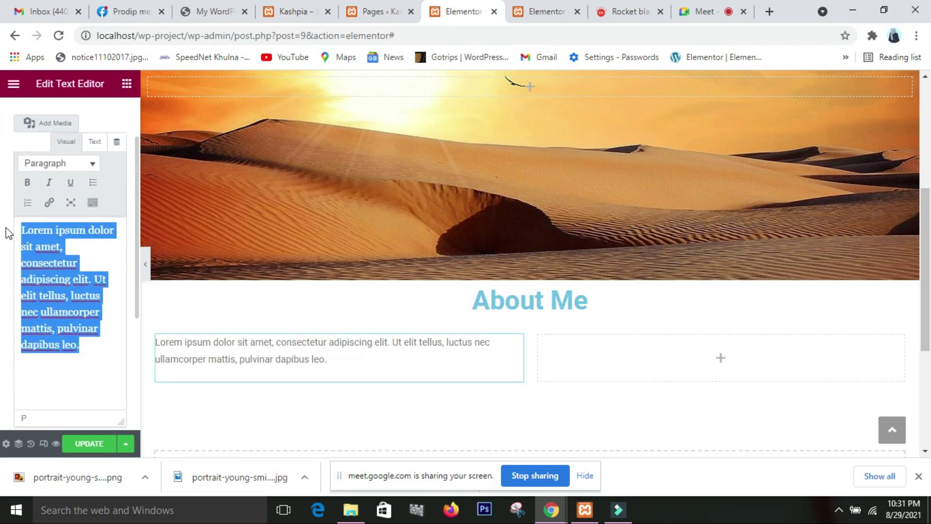
pyautogui.click(89, 350)
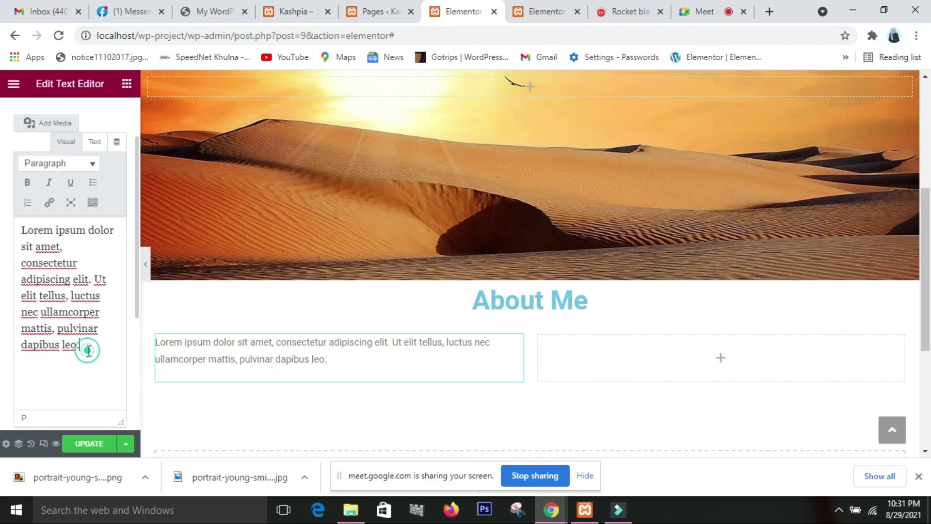
pyautogui.hotkey('ctrl', 'v')
pyautogui.hotkey('ctrl', 'v')
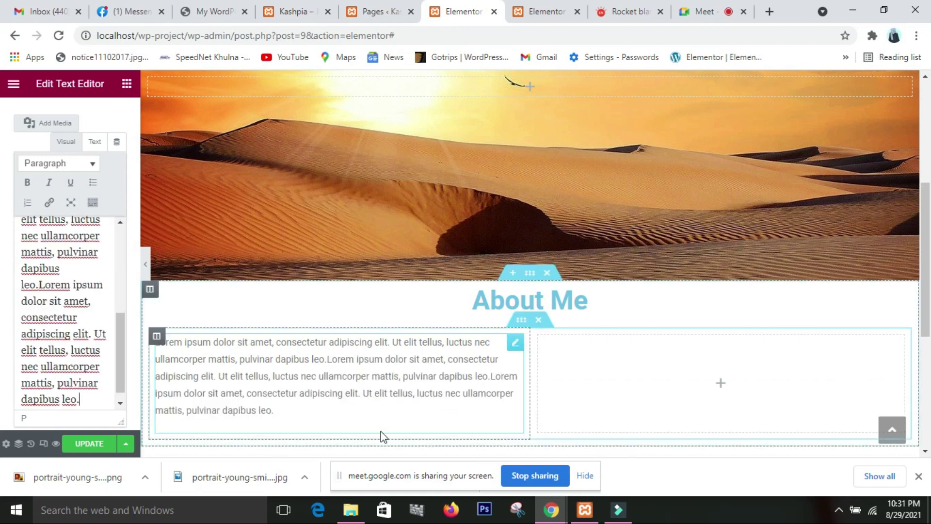
# Add an Image widget to the empty second column of the inner section.
pyautogui.click(609, 368)
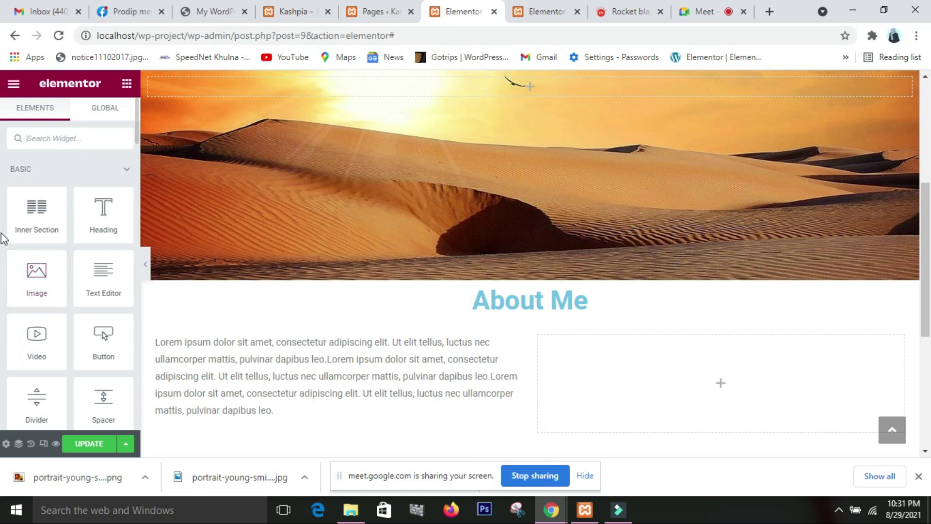
pyautogui.moveTo(20, 290); pyautogui.dragTo(639, 391)
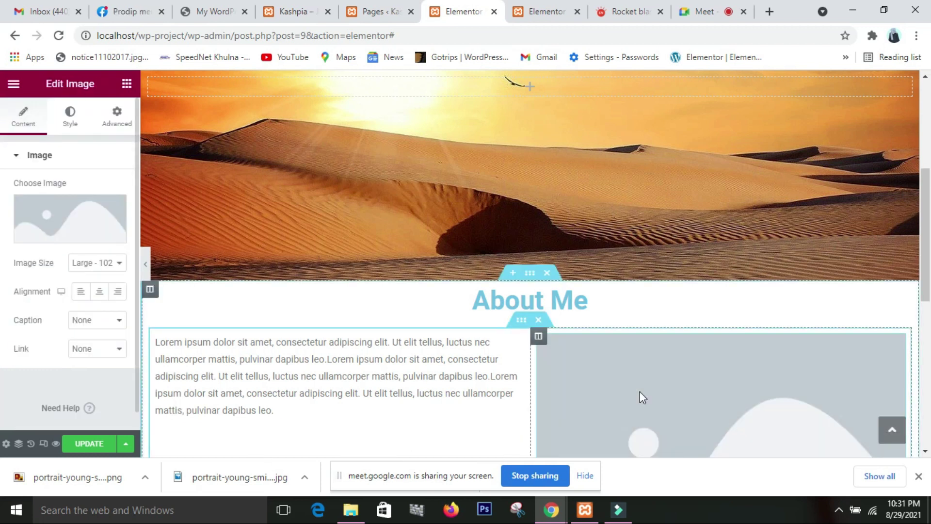
pyautogui.scroll(-4, 639, 391)
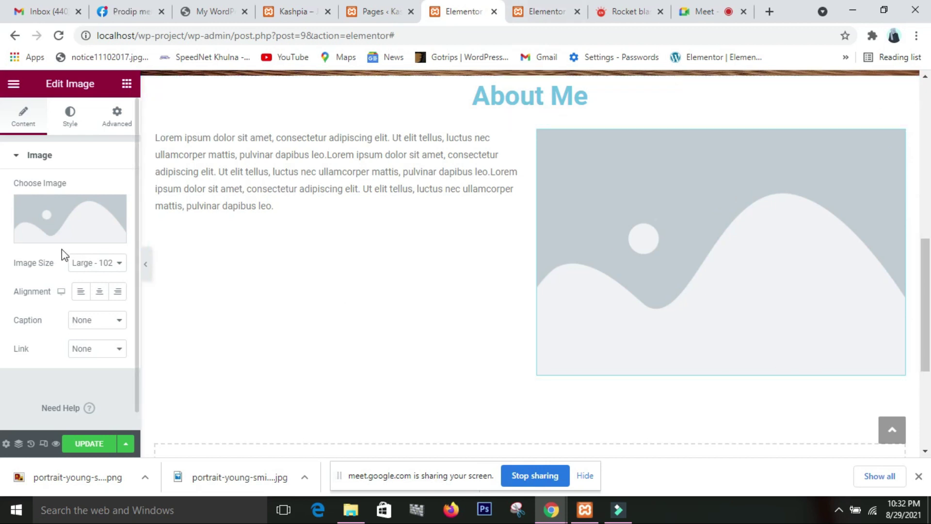
# Upload girls-casual-removebg-preview.png from the Downloads folder and insert it into the Image widget.
pyautogui.click(71, 235)
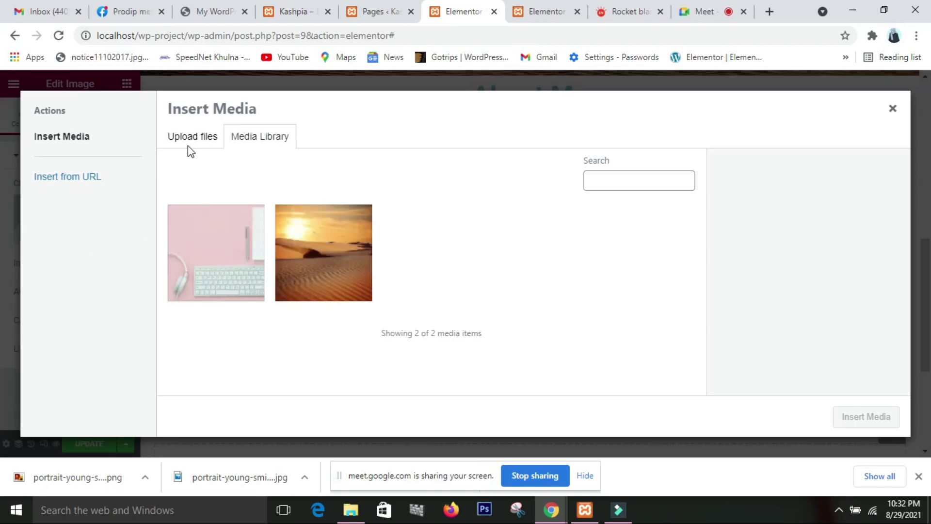
pyautogui.click(191, 139)
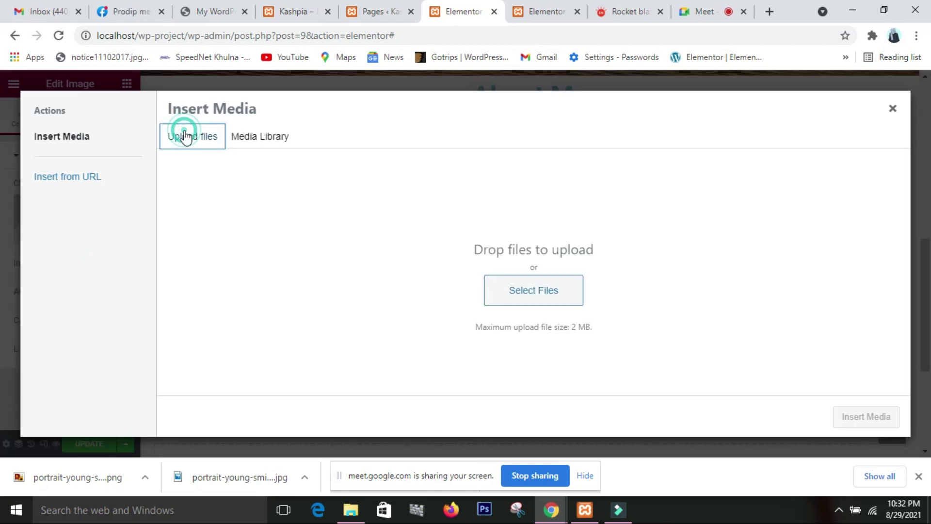
pyautogui.click(522, 296)
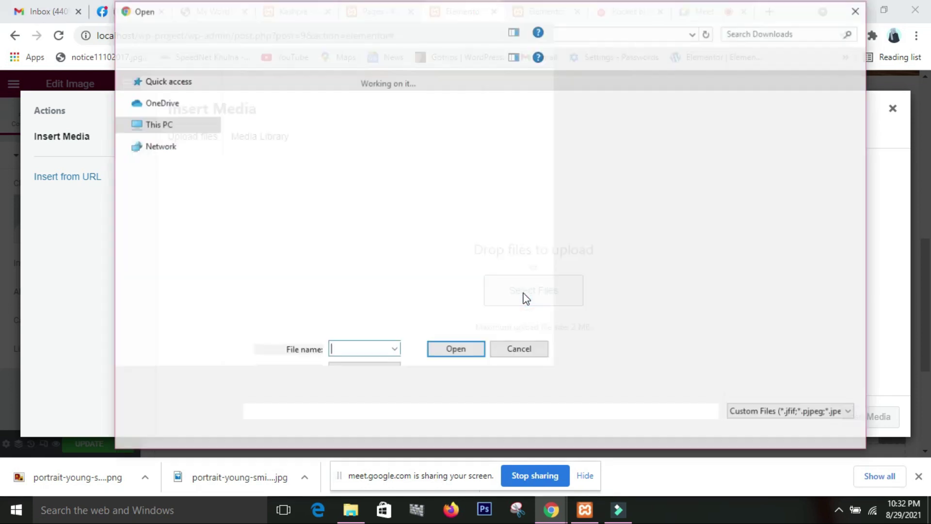
pyautogui.scroll(-5, 523, 299)
pyautogui.scroll(3, 519, 301)
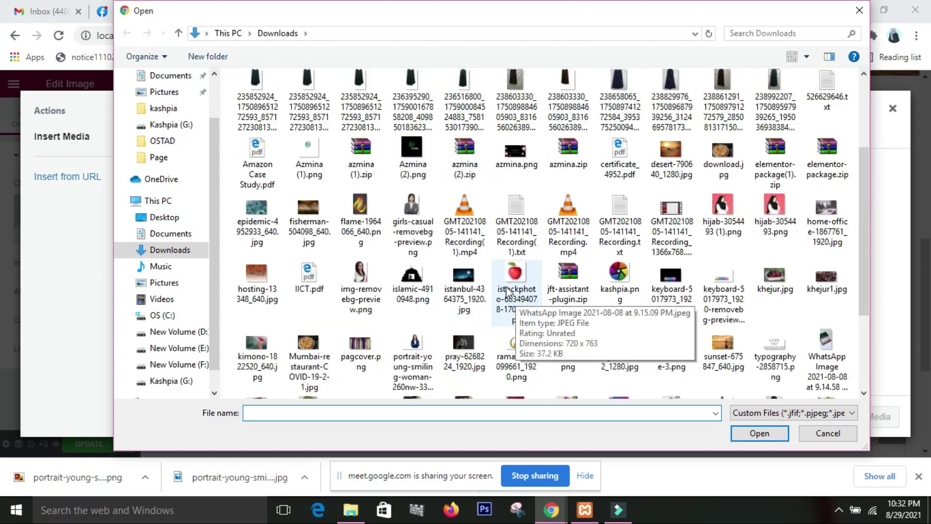
pyautogui.click(426, 215)
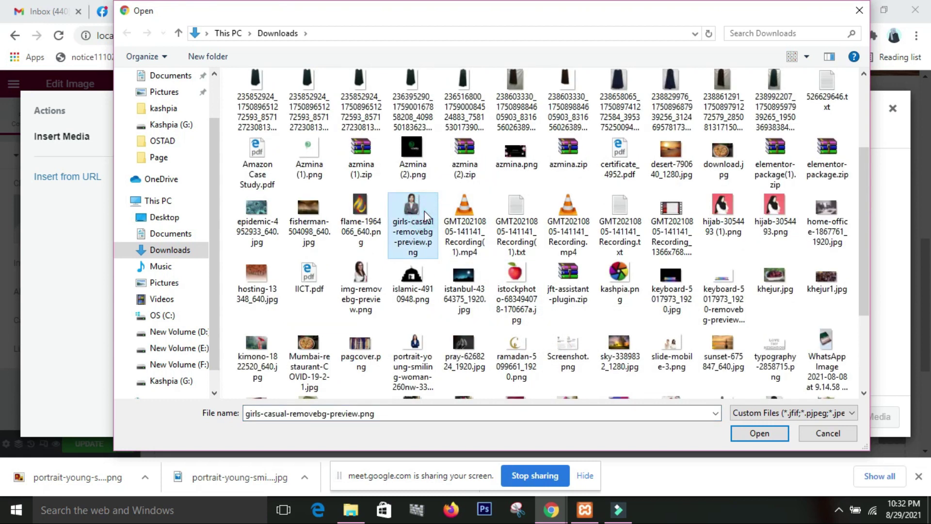
pyautogui.click(780, 439)
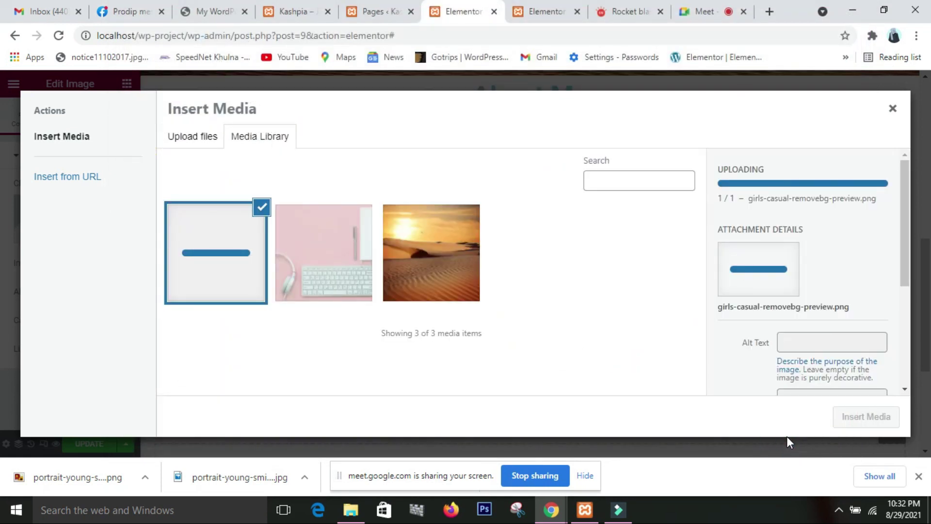
pyautogui.click(853, 420)
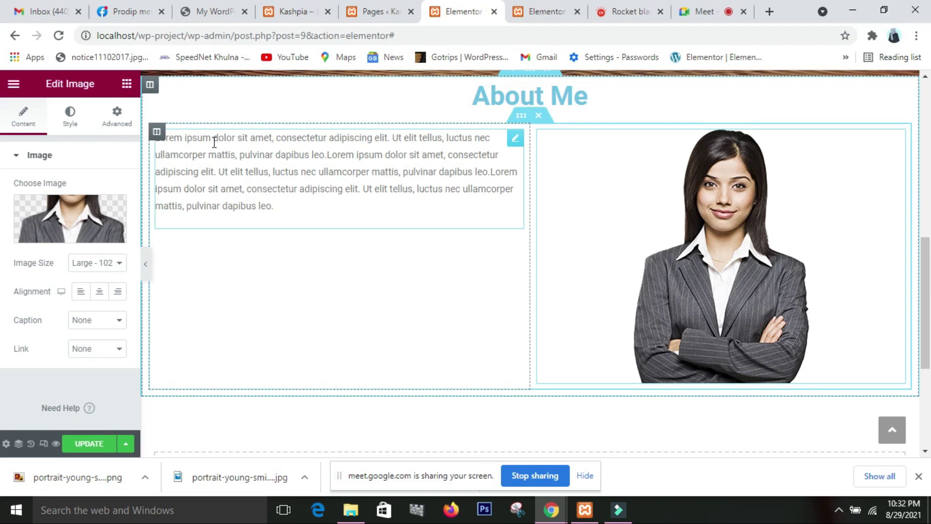
# Set the vertical align of the inner section's text column to Middle.
pyautogui.click(156, 136)
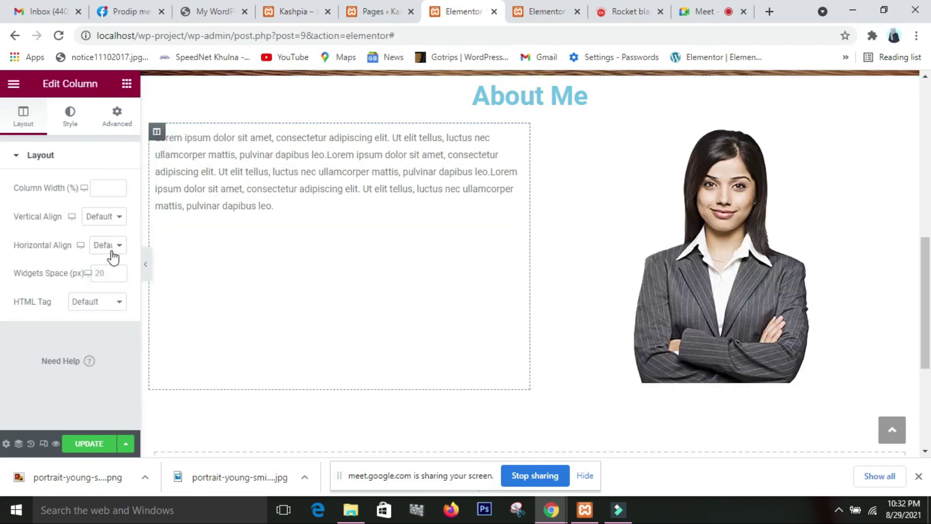
pyautogui.click(114, 218)
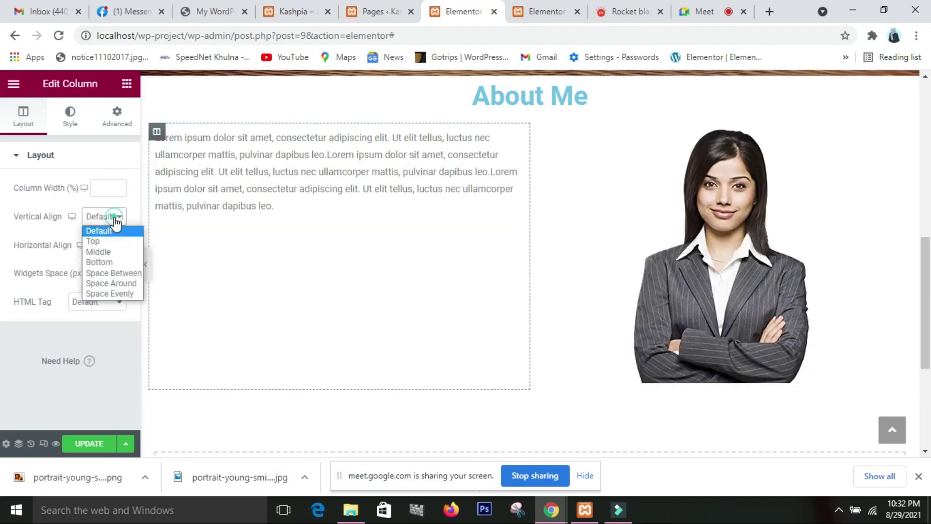
pyautogui.click(114, 251)
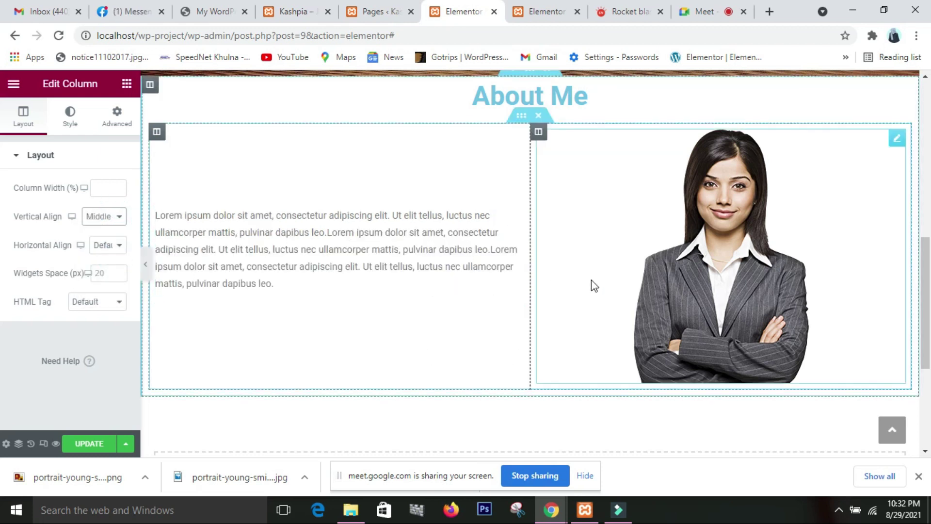
# Set the content width of the About Me section to Full Width.
pyautogui.scroll(2, 663, 281)
pyautogui.scroll(-1, 679, 310)
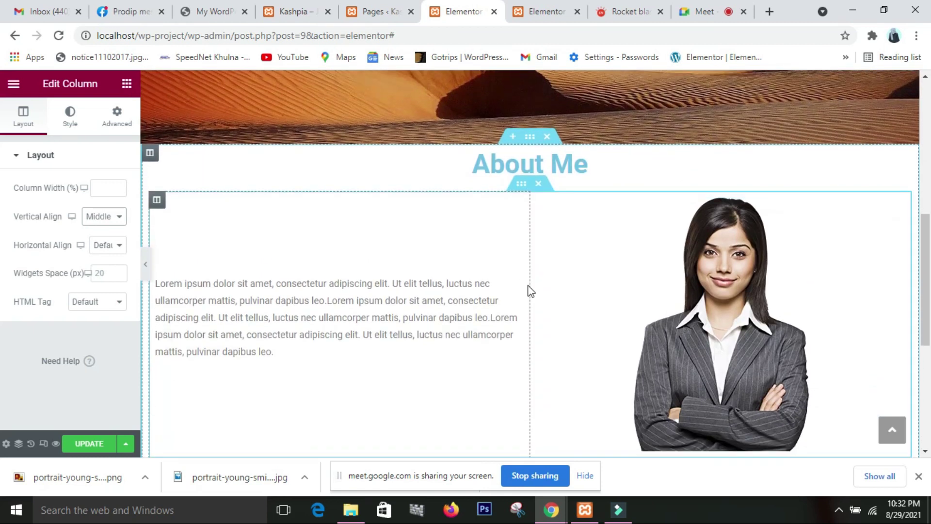
pyautogui.scroll(-1, 529, 291)
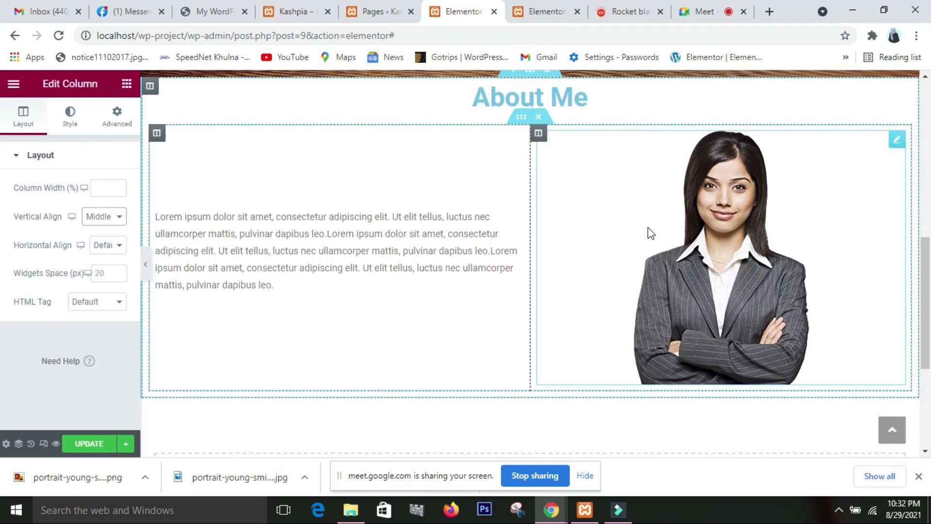
pyautogui.scroll(1, 650, 232)
pyautogui.click(530, 136)
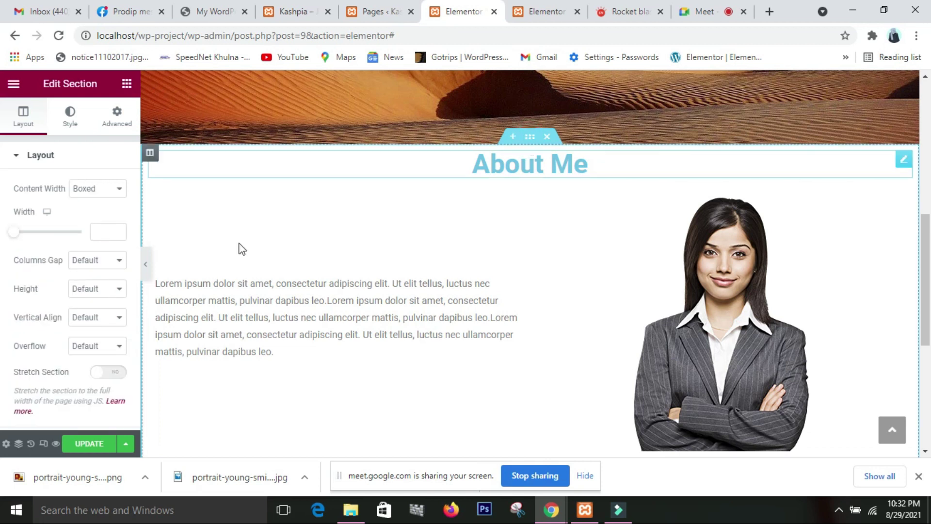
pyautogui.click(115, 189)
pyautogui.click(99, 212)
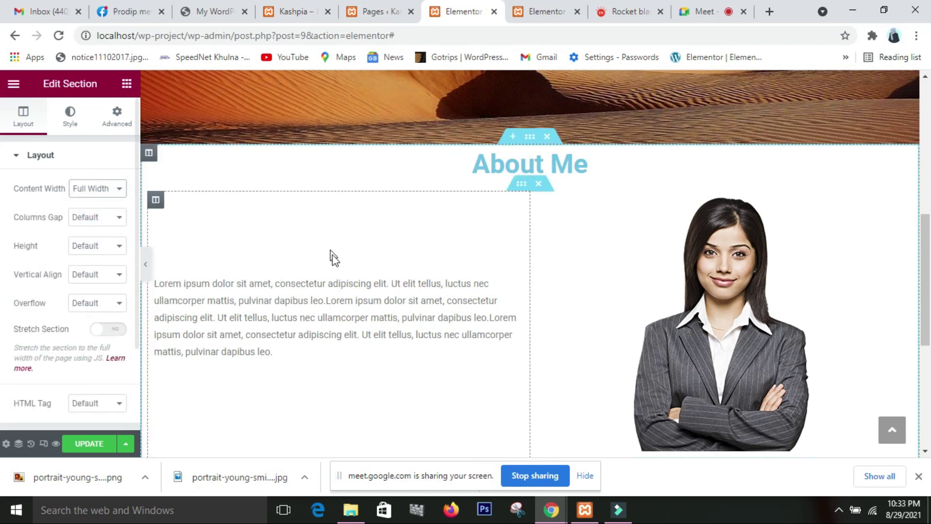
# Give the About Me section a classic background in light lavender, color #E3E1F2.
pyautogui.click(74, 125)
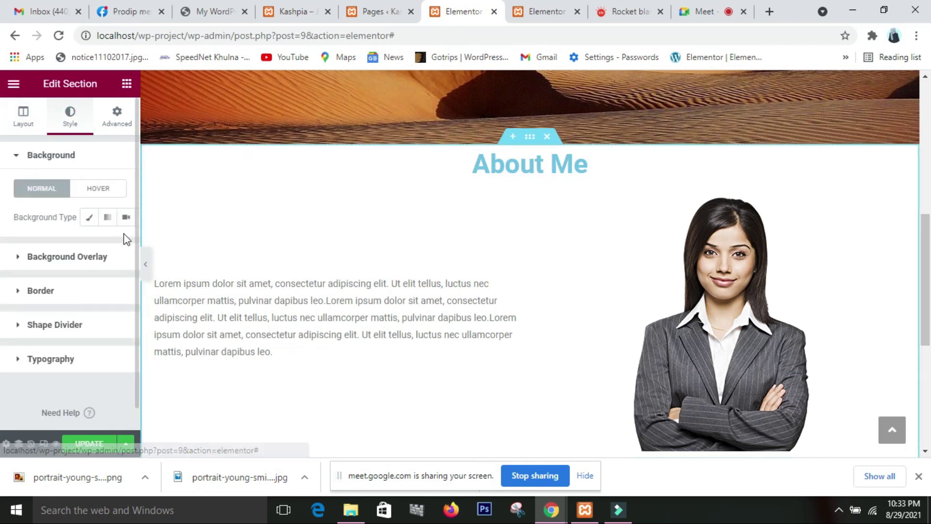
pyautogui.click(89, 216)
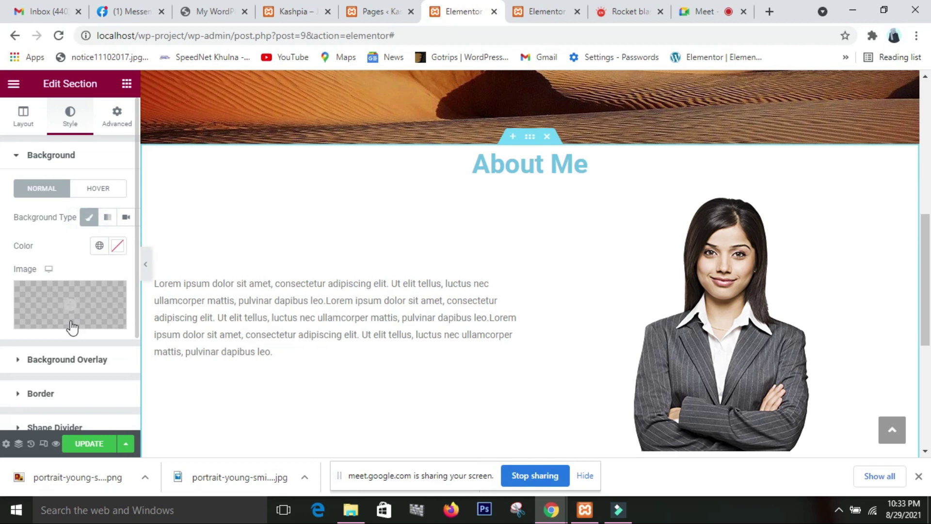
pyautogui.click(117, 248)
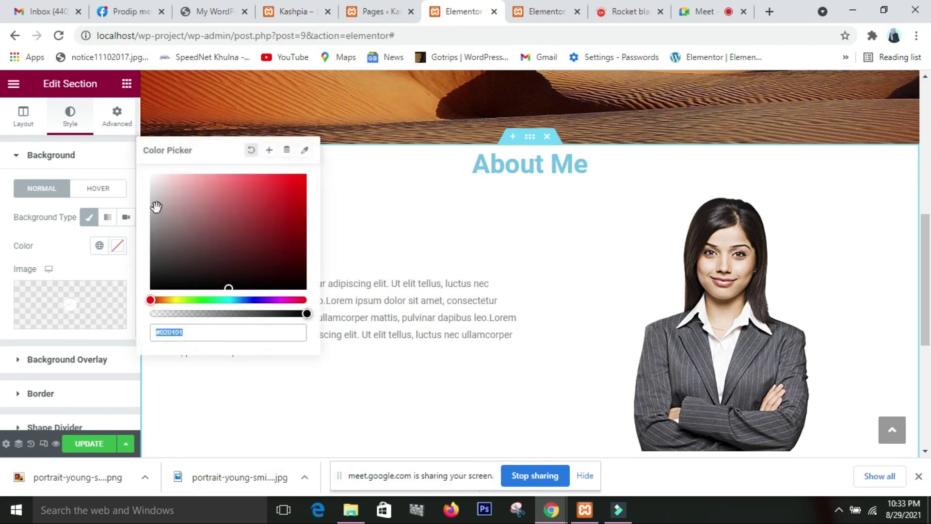
pyautogui.click(162, 189)
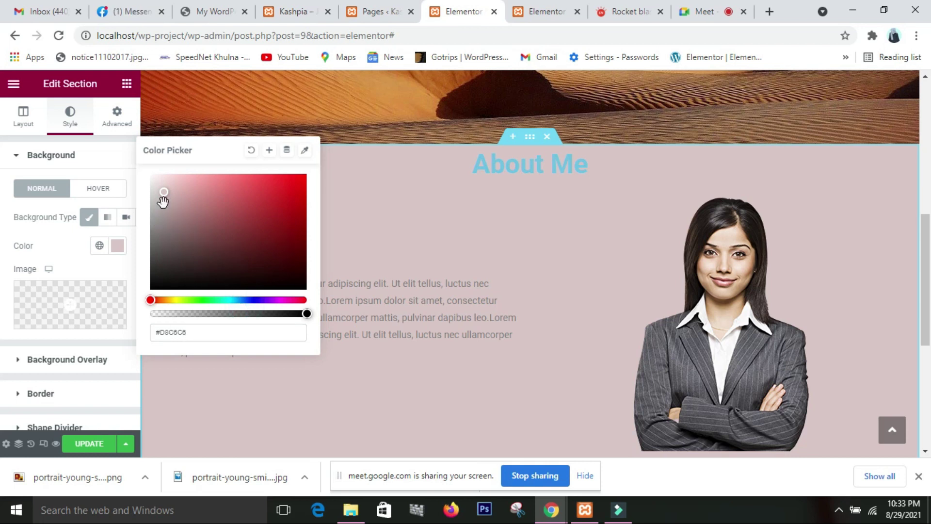
pyautogui.click(257, 299)
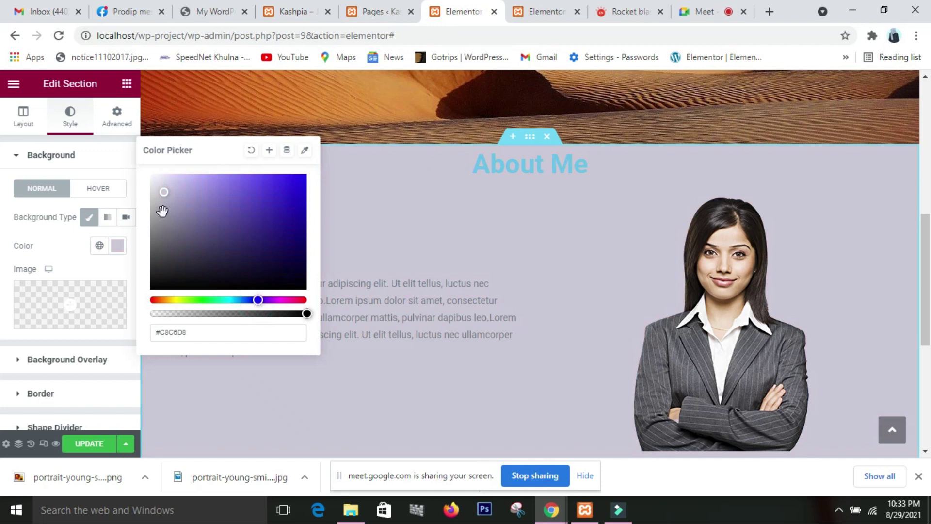
pyautogui.moveTo(162, 195)
pyautogui.mouseDown()
pyautogui.moveTo(187, 212)
pyautogui.moveTo(161, 180)
pyautogui.mouseUp()
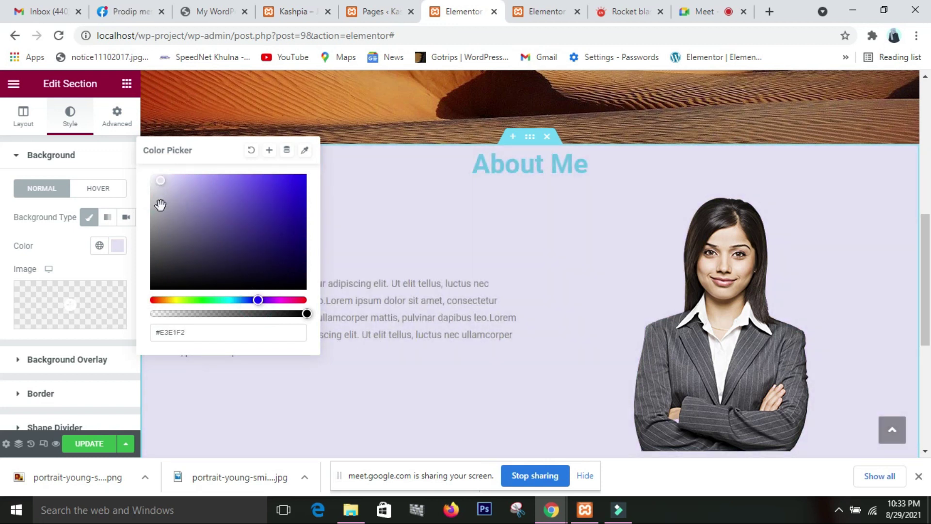
pyautogui.click(108, 156)
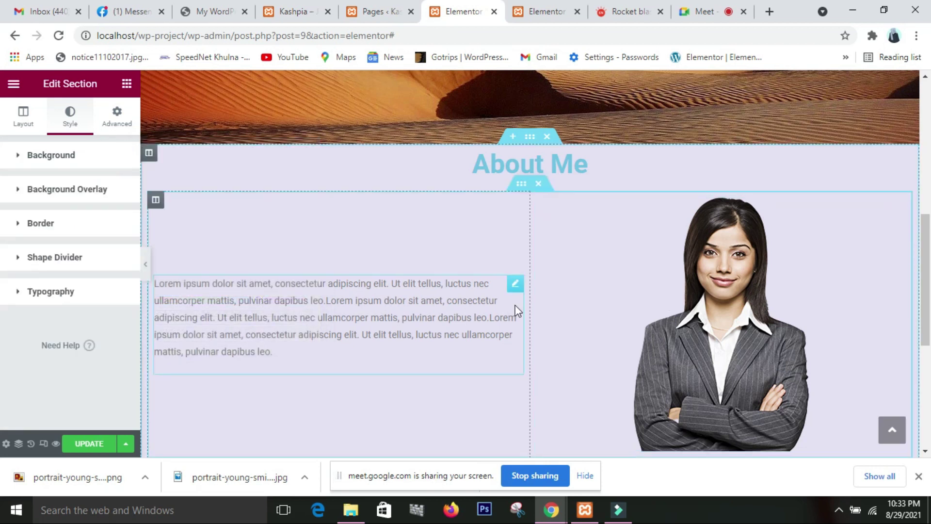
pyautogui.scroll(-1, 528, 305)
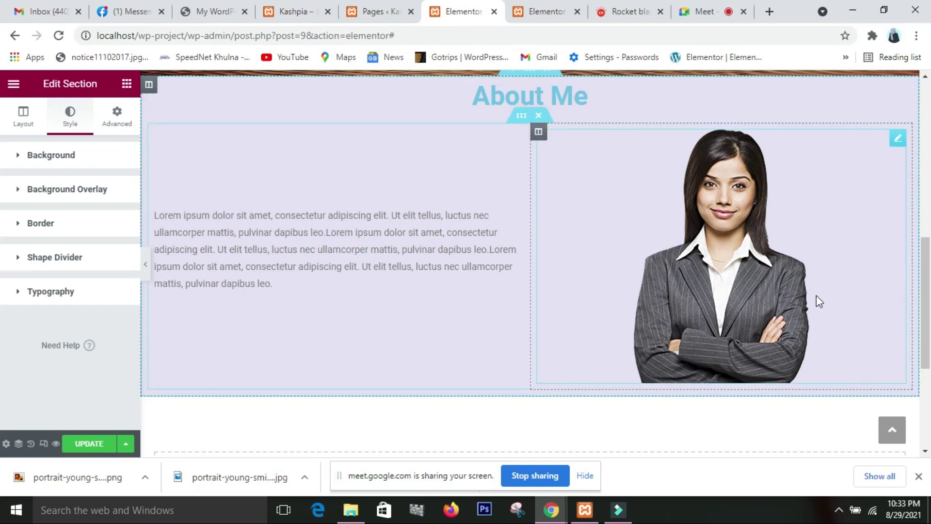
# Search the web for "remove bg" in a new browser tab and view the remove.bg site's image upload area.
pyautogui.click(776, 13)
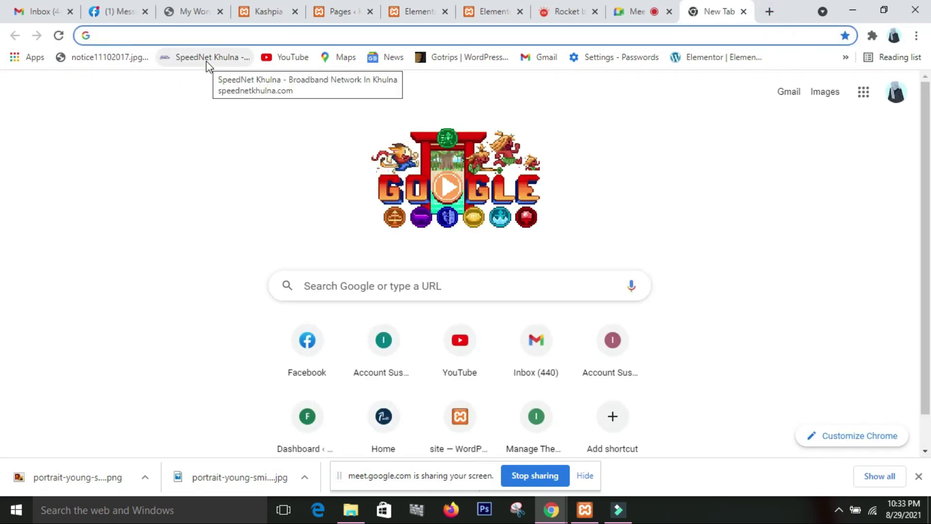
pyautogui.write('re')
pyautogui.click(206, 61)
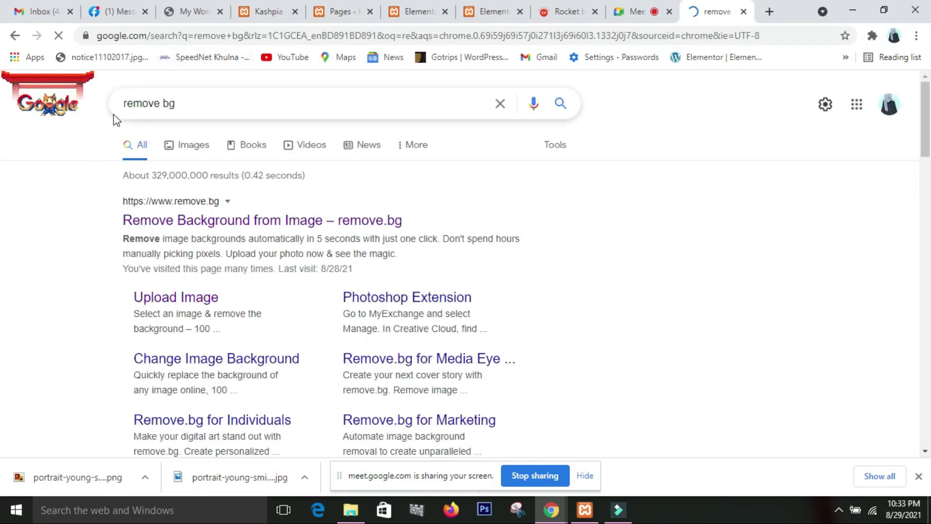
pyautogui.click(228, 221)
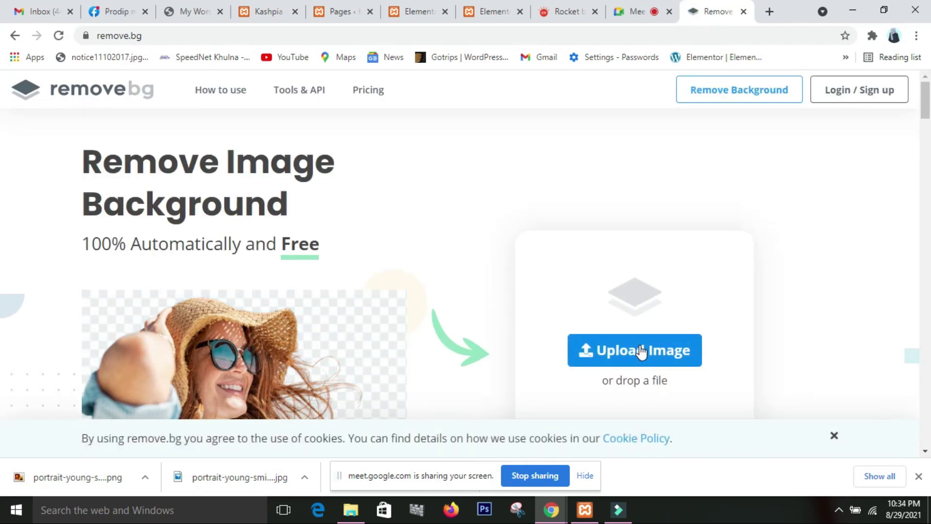
pyautogui.scroll(-3, 641, 351)
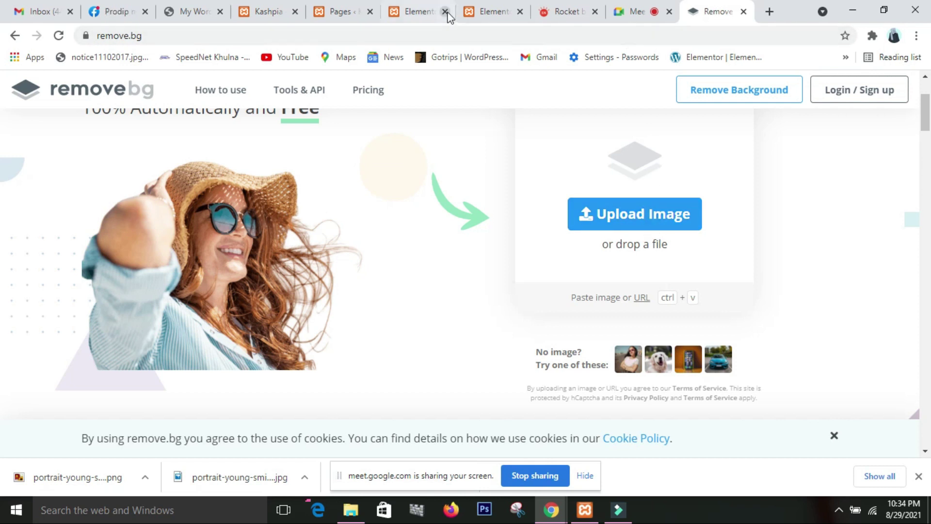
# Return to the Elementor page and add a new single-column section below the About Me section.
pyautogui.click(411, 14)
pyautogui.scroll(-2, 577, 374)
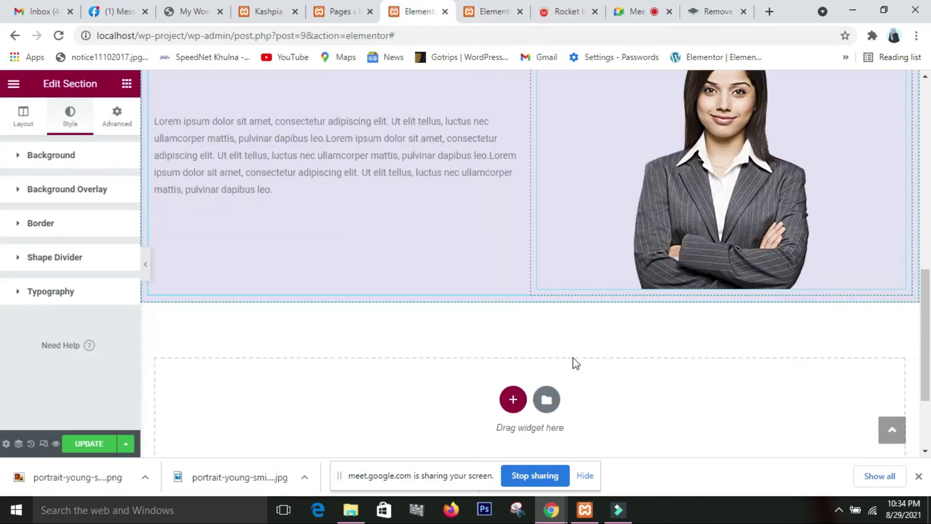
pyautogui.scroll(4, 572, 363)
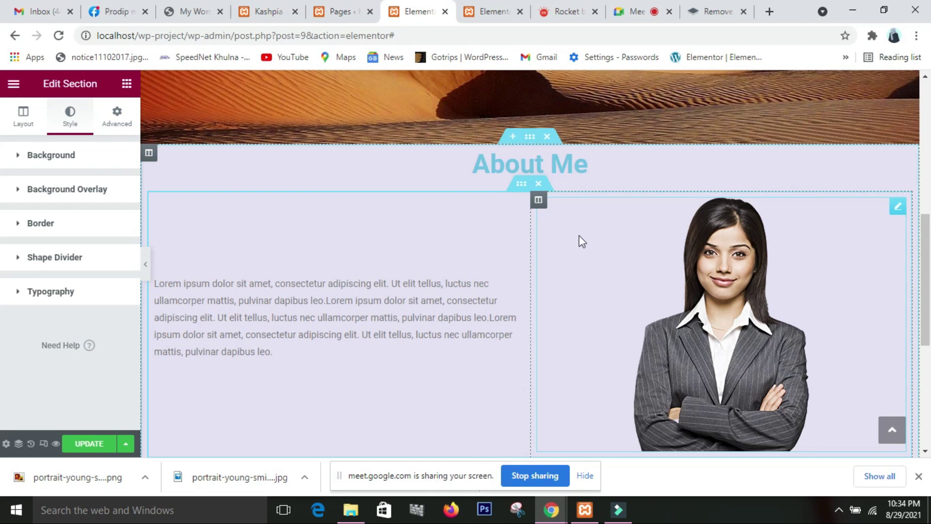
pyautogui.scroll(-1, 586, 334)
pyautogui.scroll(-1, 586, 334)
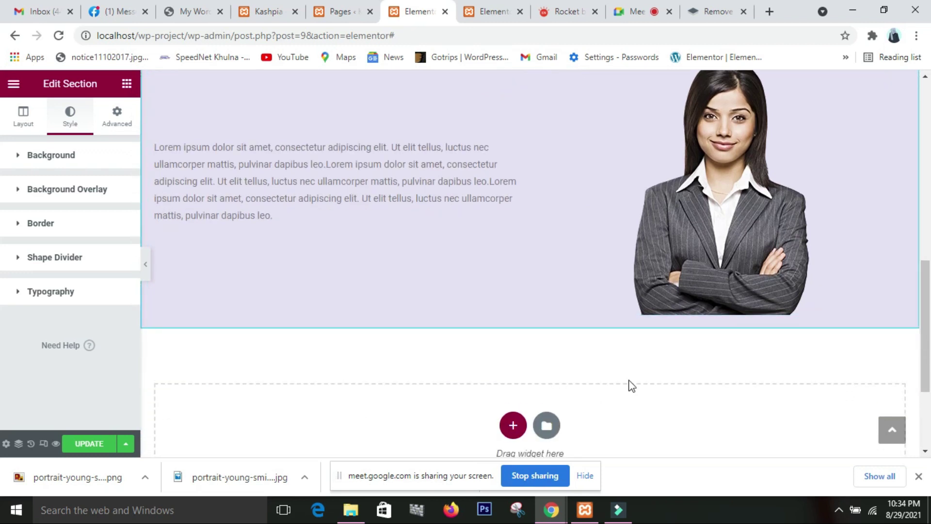
pyautogui.click(513, 426)
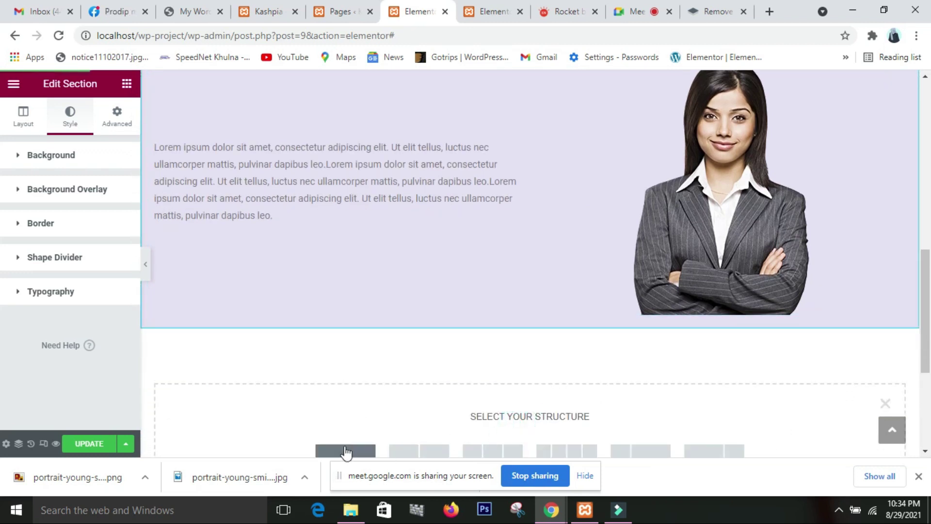
pyautogui.scroll(-1, 358, 399)
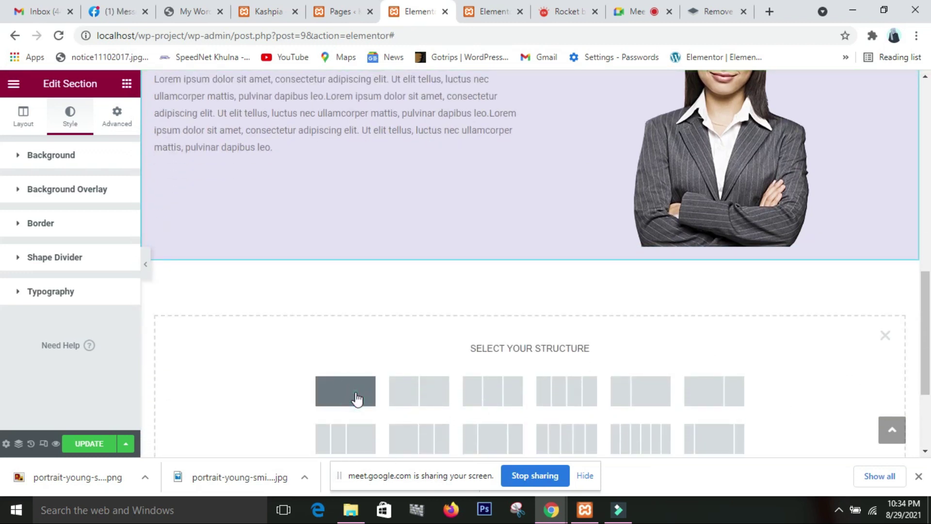
pyautogui.click(356, 391)
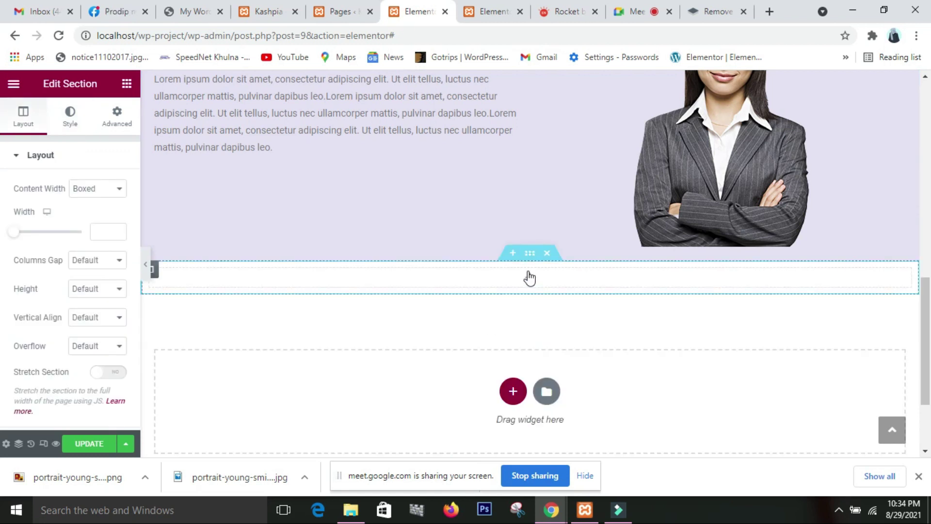
# Add a Heading widget to the new empty section and set its title to "My services".
pyautogui.click(127, 84)
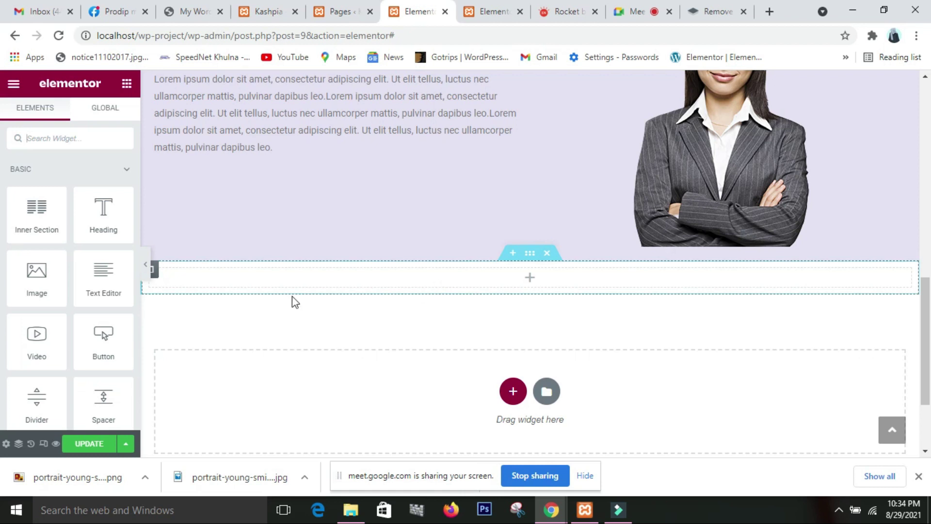
pyautogui.moveTo(110, 226); pyautogui.dragTo(246, 283)
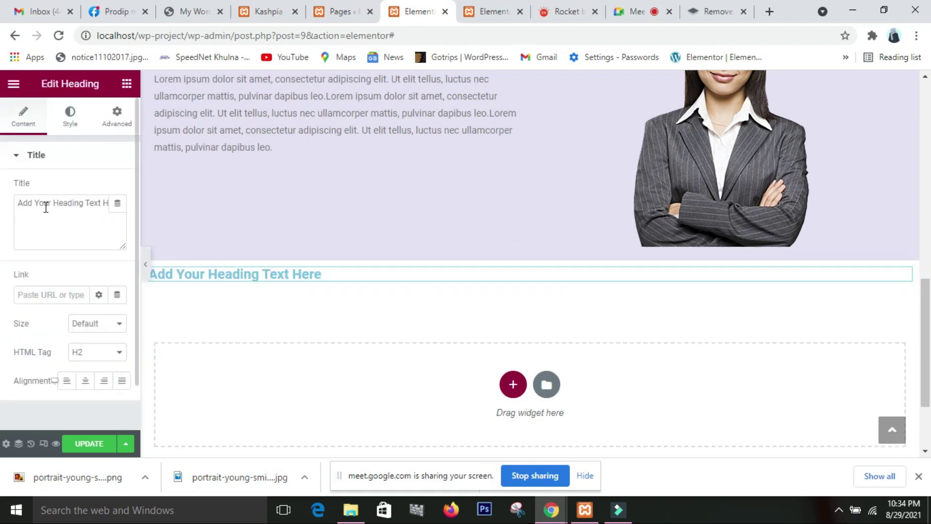
pyautogui.moveTo(23, 201); pyautogui.dragTo(128, 209)
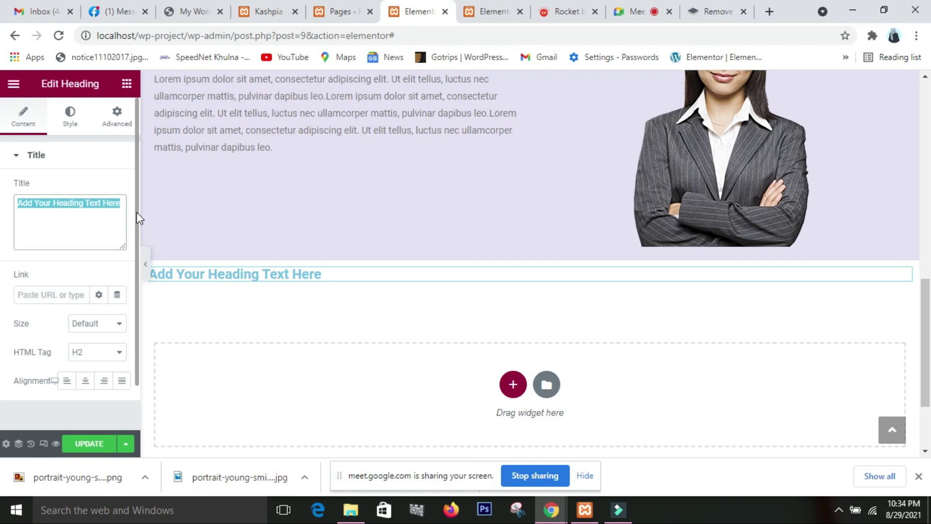
pyautogui.press('BackSpace')
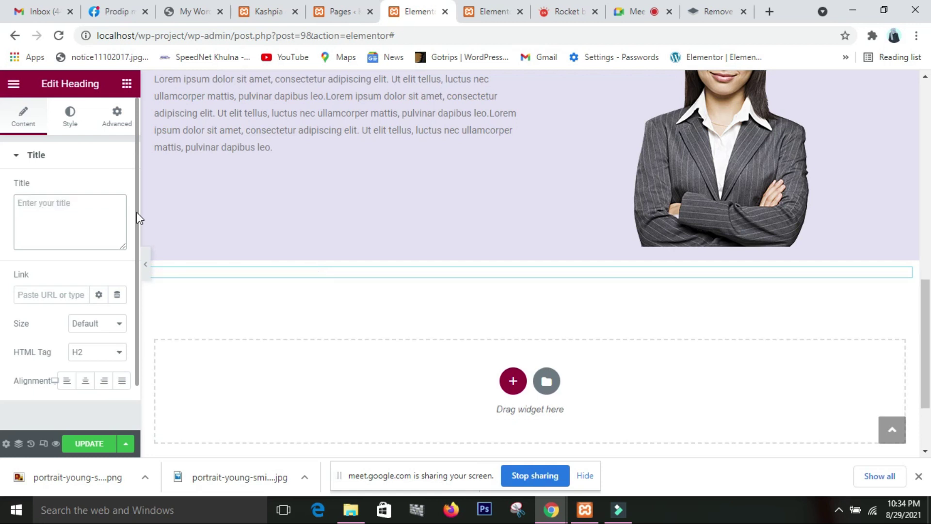
pyautogui.write('My')
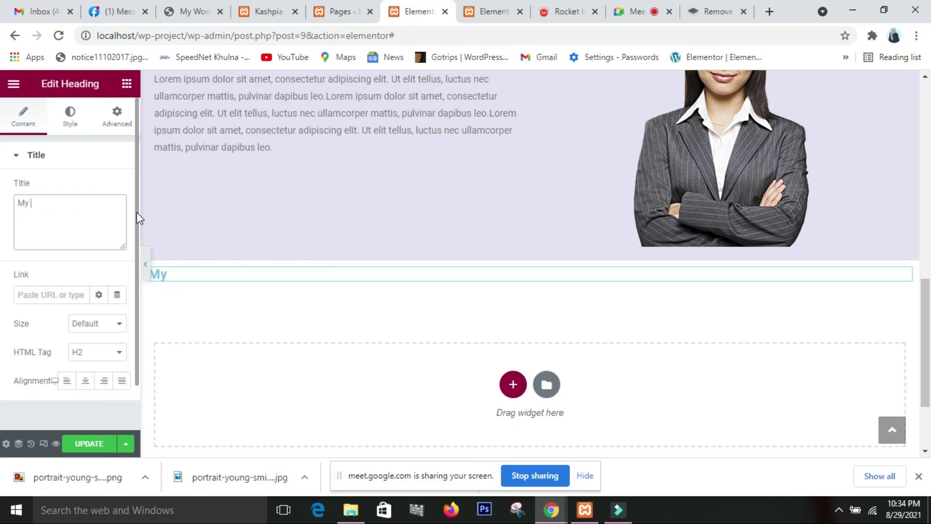
pyautogui.write(' services')
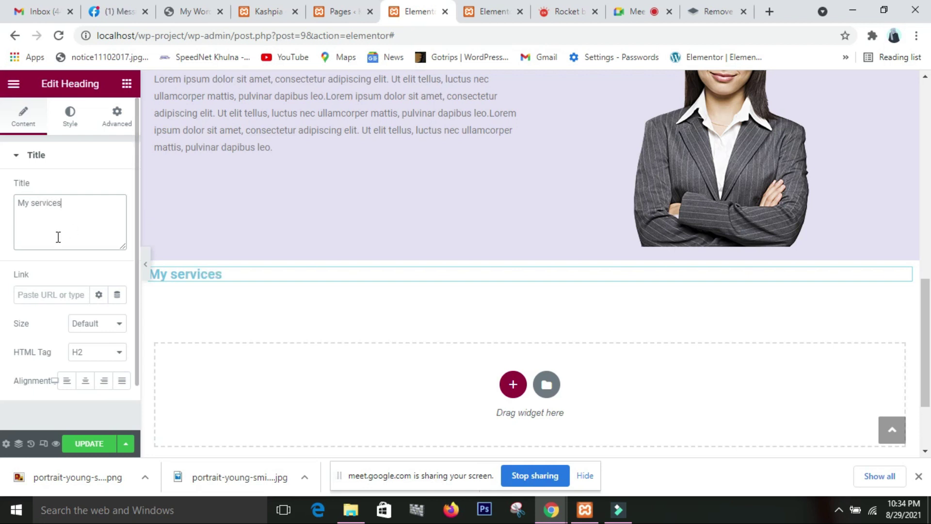
# Center the "My services" heading and set its size to XL.
pyautogui.click(87, 386)
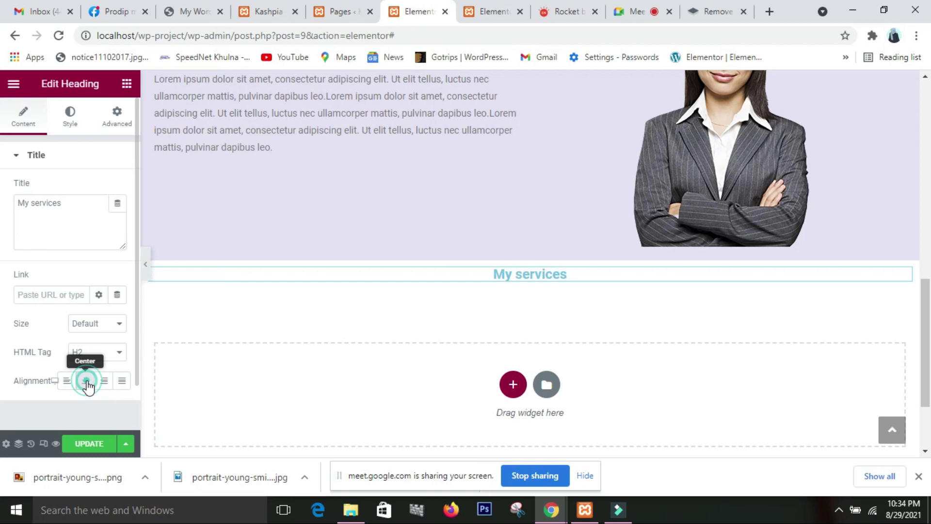
pyautogui.click(121, 324)
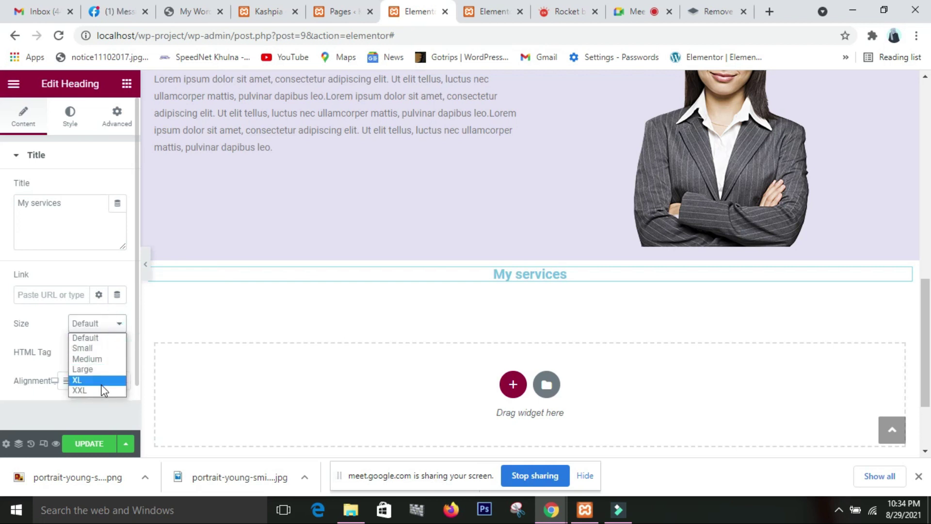
pyautogui.click(101, 379)
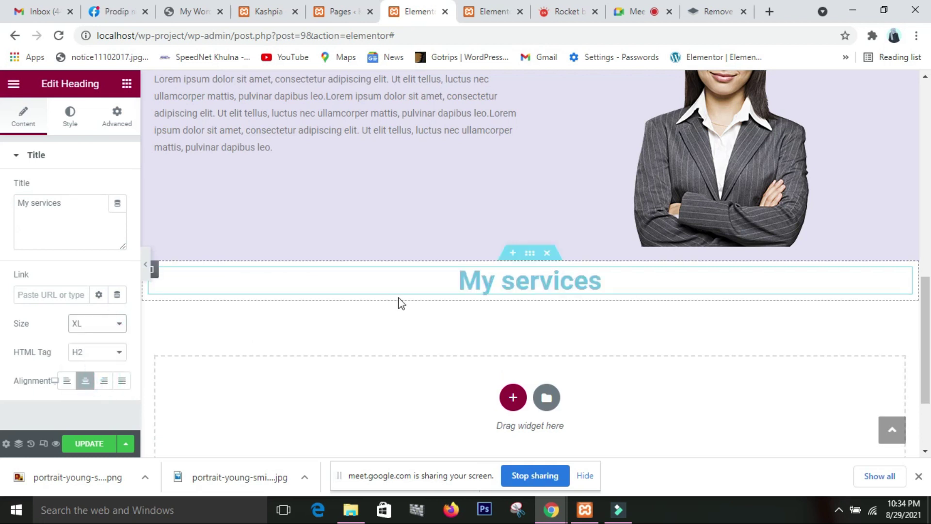
# Add an Inner Section below the "My services" heading and duplicate its second column to make three columns.
pyautogui.scroll(-3, 542, 300)
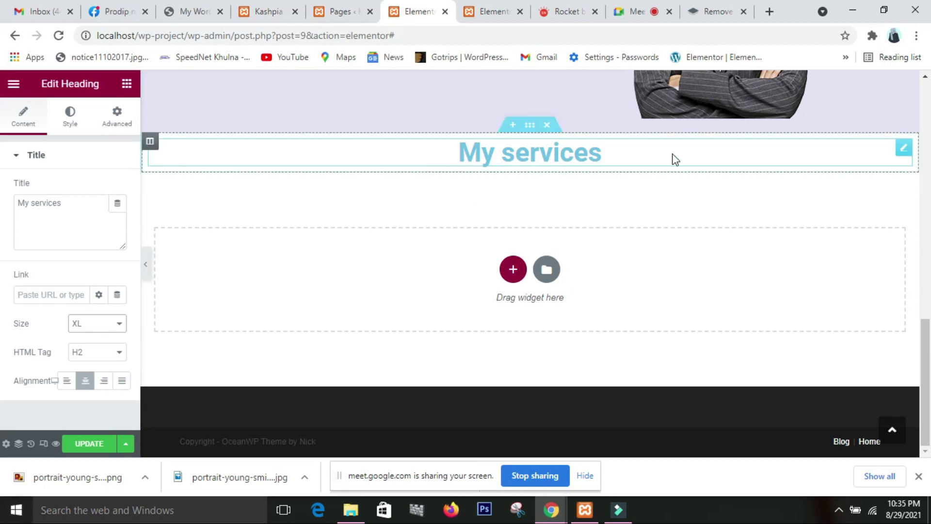
pyautogui.click(131, 87)
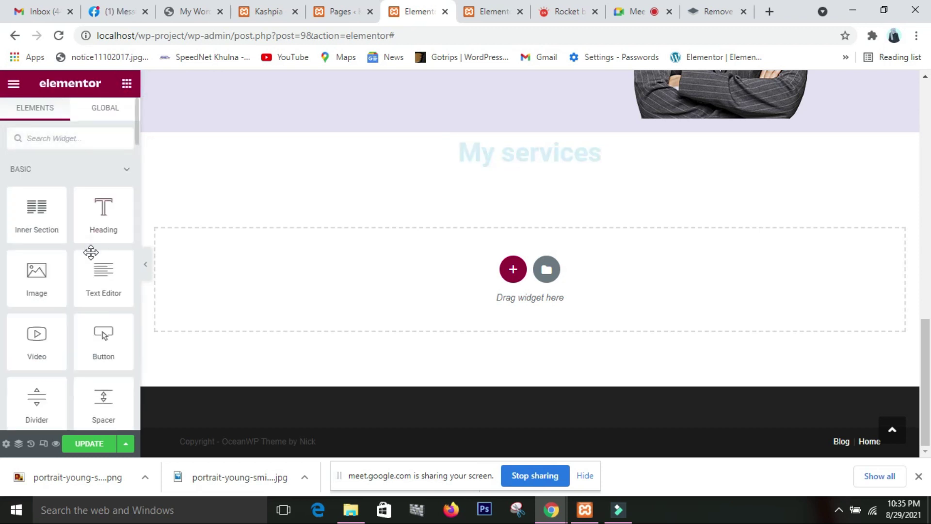
pyautogui.moveTo(42, 233); pyautogui.dragTo(549, 173)
pyautogui.rightClick(640, 199)
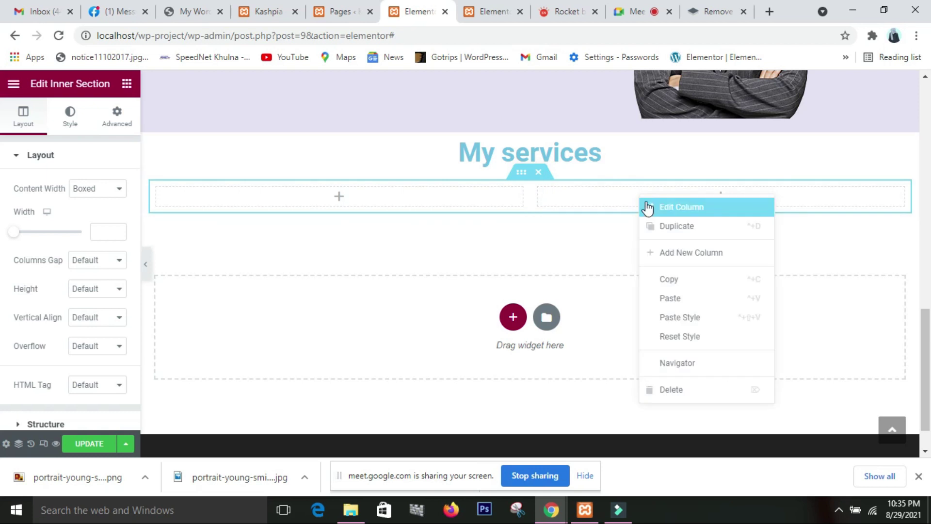
pyautogui.click(678, 231)
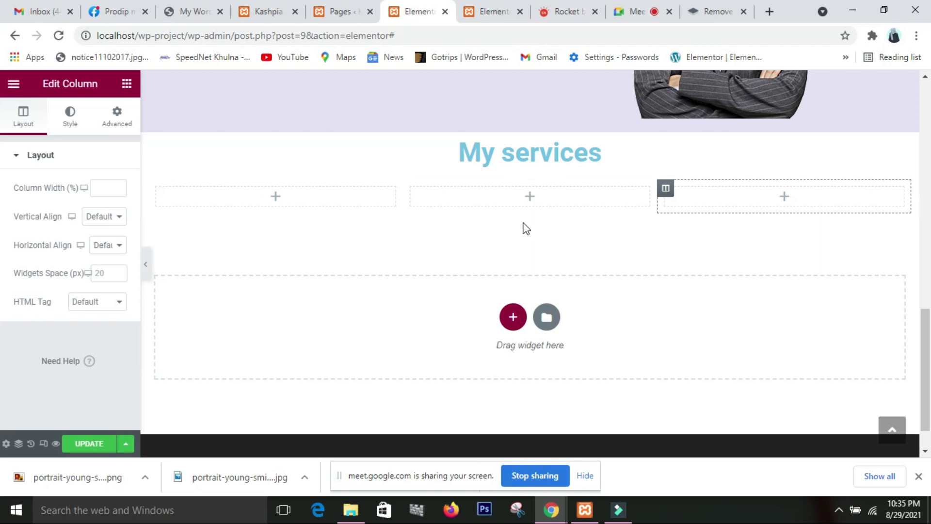
# Add an Icon widget to the first of the three columns under the "My services" heading.
pyautogui.click(319, 208)
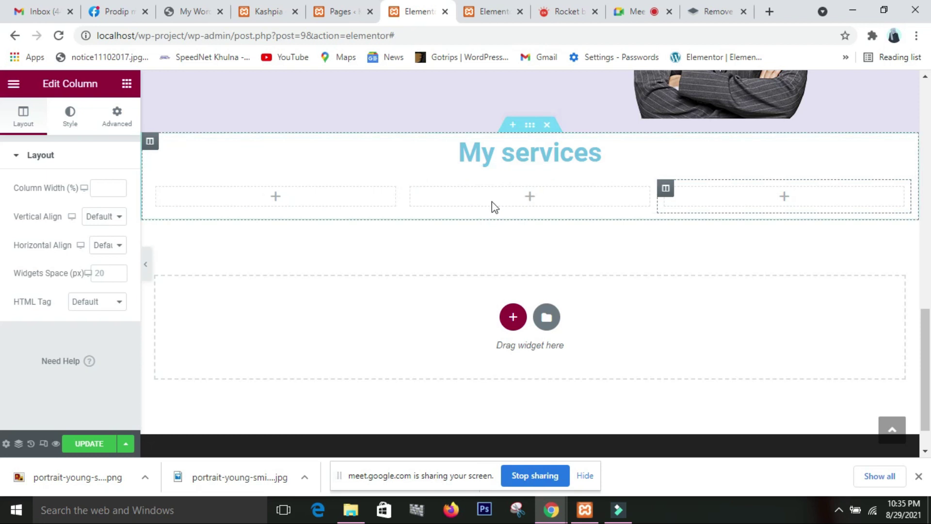
pyautogui.click(574, 202)
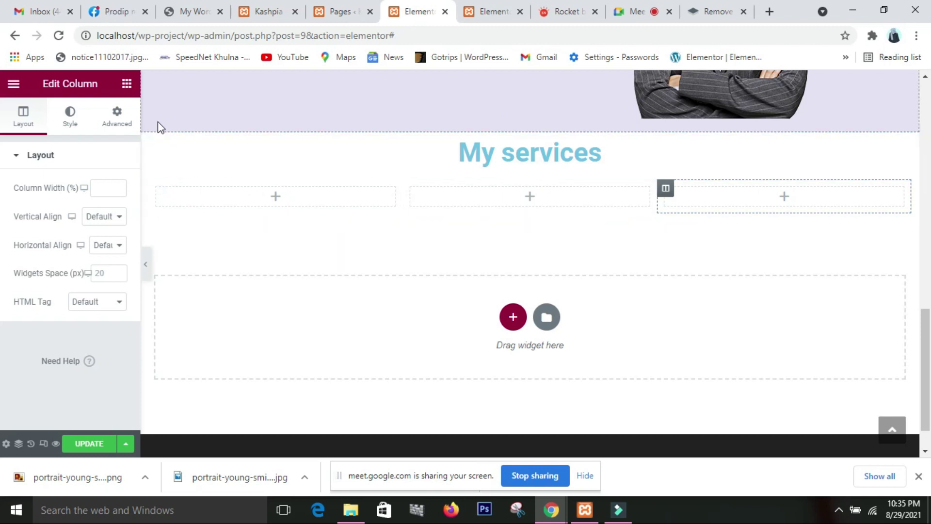
pyautogui.click(131, 88)
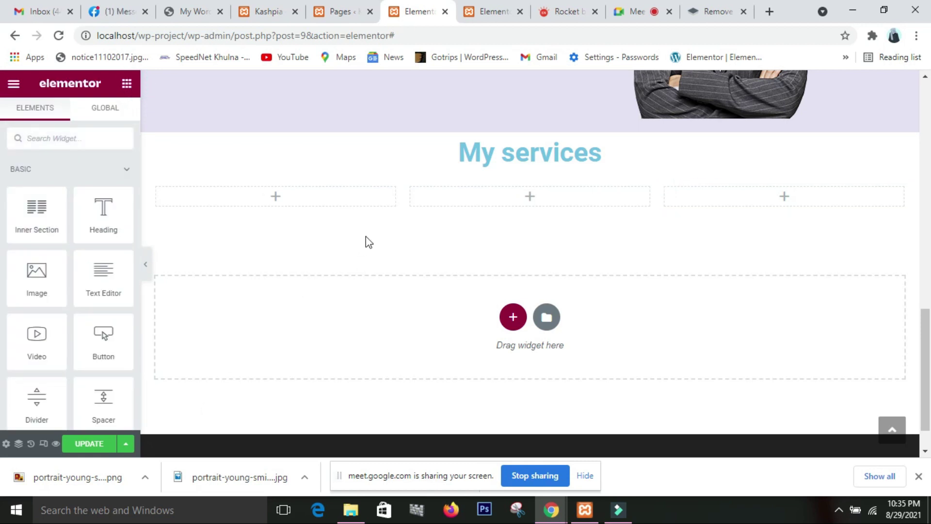
pyautogui.scroll(-3, 63, 349)
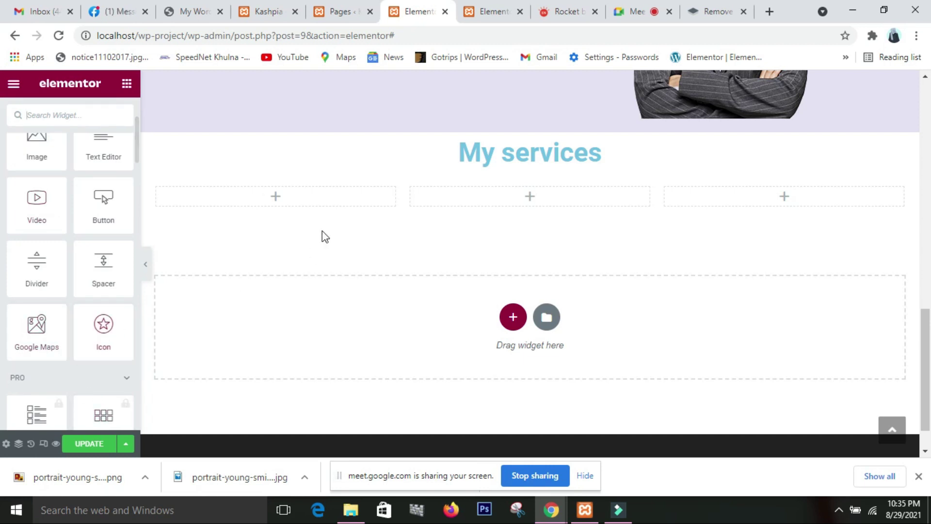
pyautogui.scroll(-4, 60, 304)
pyautogui.scroll(4, 60, 304)
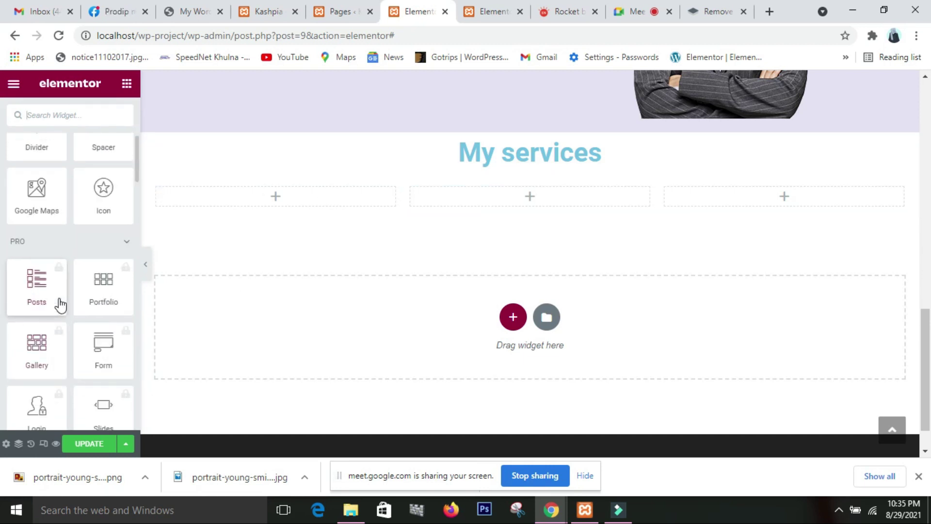
pyautogui.moveTo(105, 353); pyautogui.dragTo(305, 206)
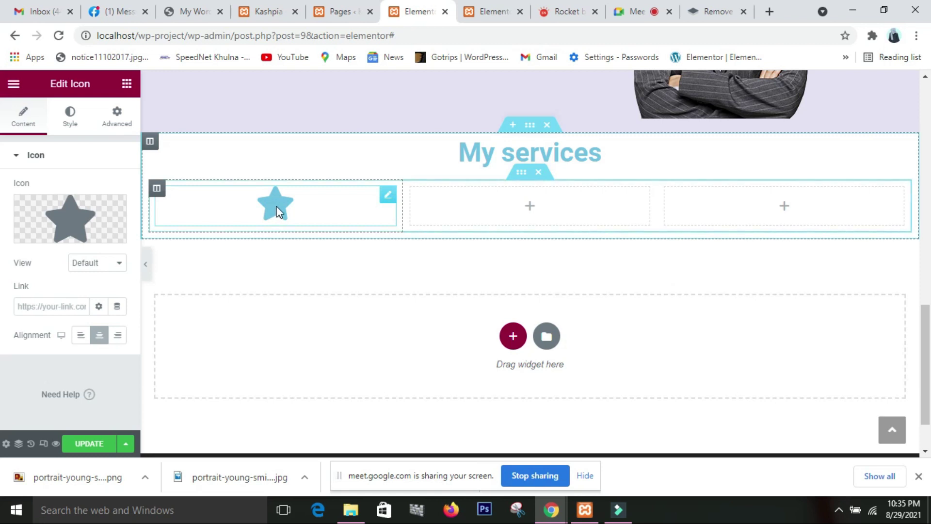
# Search the icon library for "code" and replace the first column's star with the laptop code icon.
pyautogui.moveTo(43, 235)
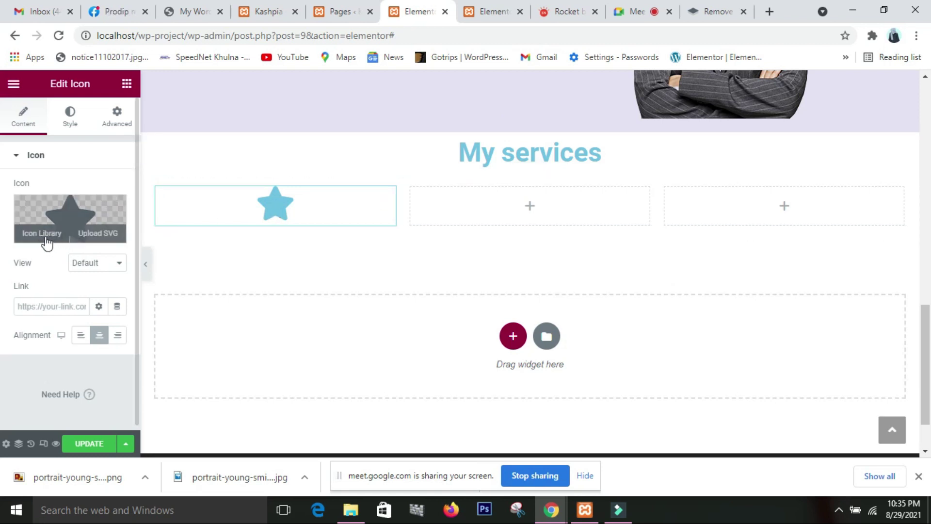
pyautogui.click(45, 235)
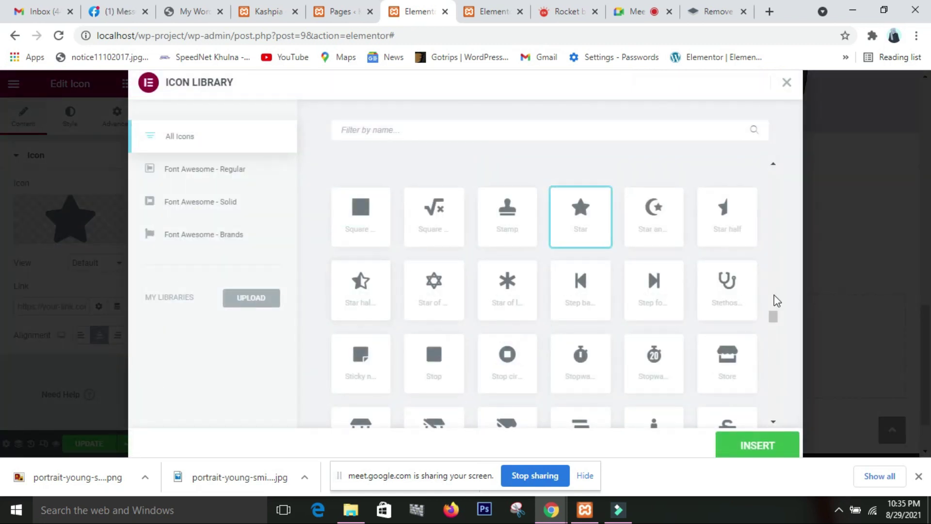
pyautogui.scroll(-4, 693, 291)
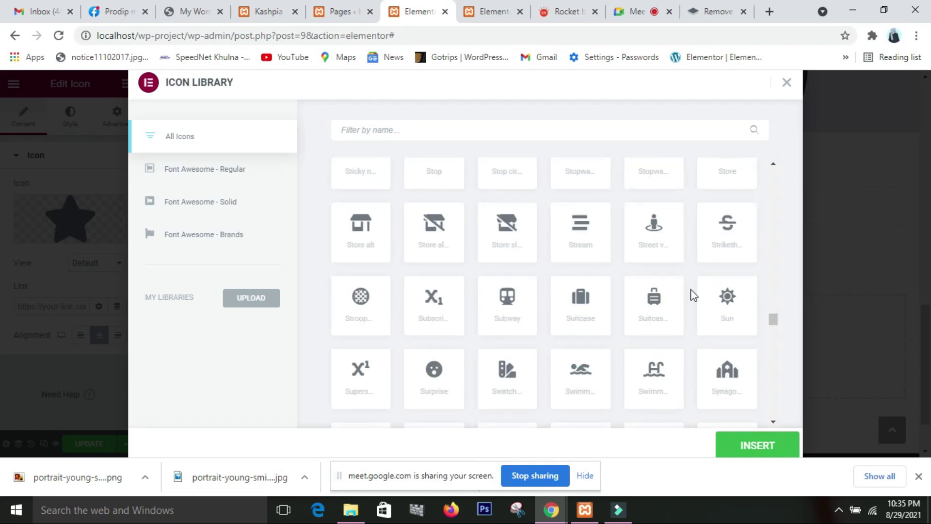
pyautogui.scroll(4, 693, 295)
pyautogui.click(476, 138)
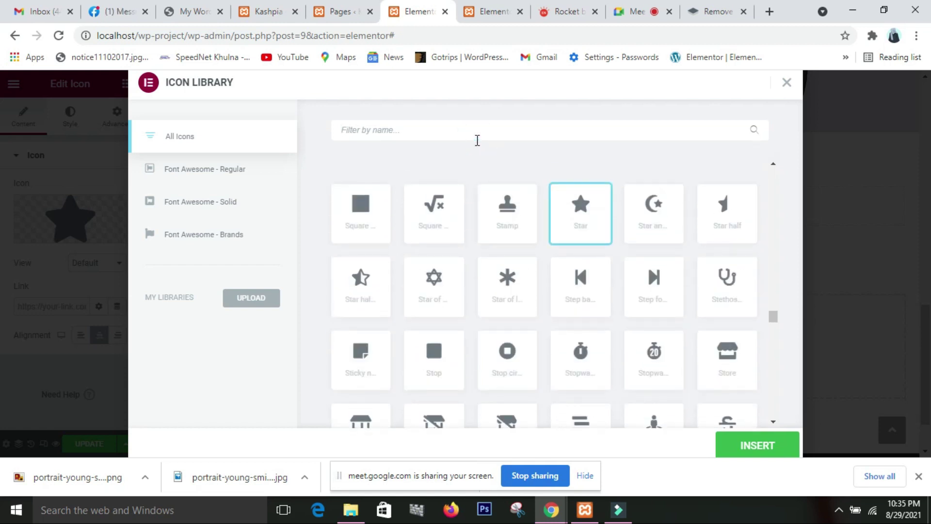
pyautogui.write('code')
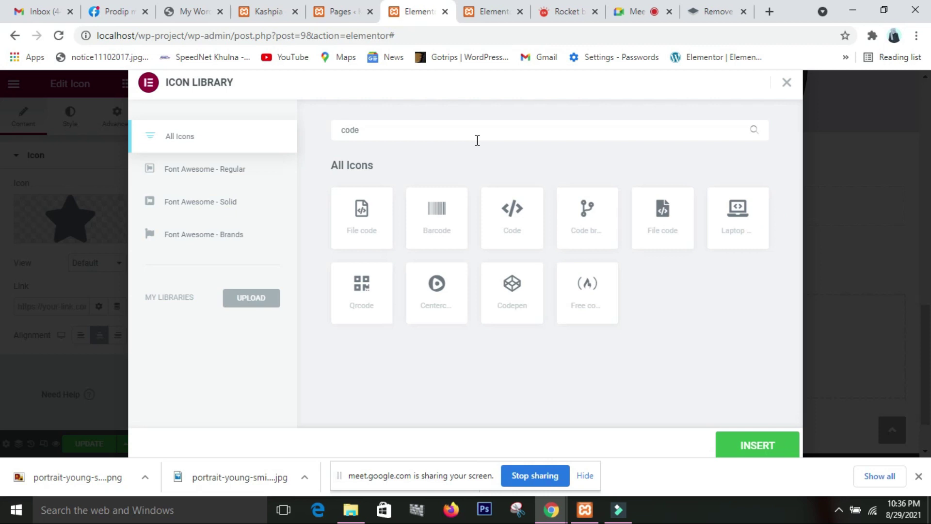
pyautogui.click(741, 229)
pyautogui.click(744, 448)
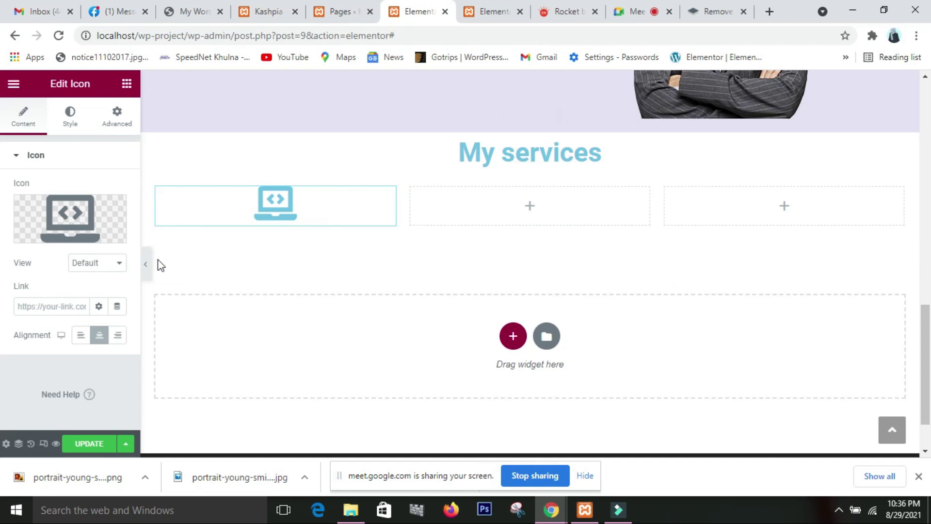
# Add a Text Editor widget below the laptop icon in the first column and center its text.
pyautogui.click(127, 84)
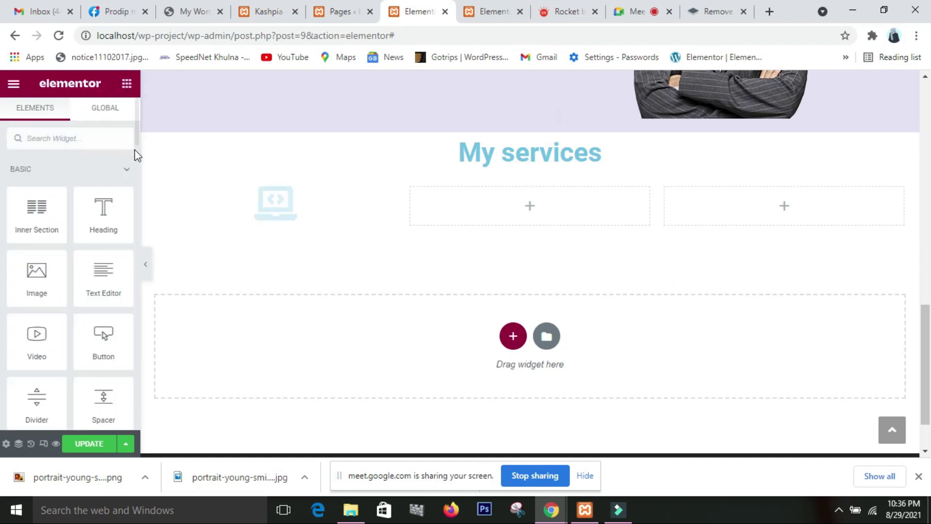
pyautogui.moveTo(100, 289); pyautogui.dragTo(316, 237)
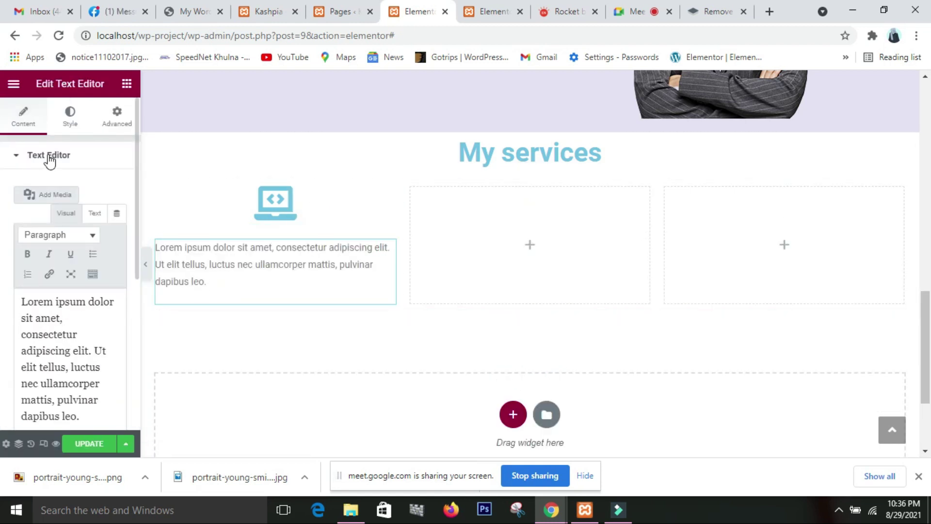
pyautogui.click(69, 115)
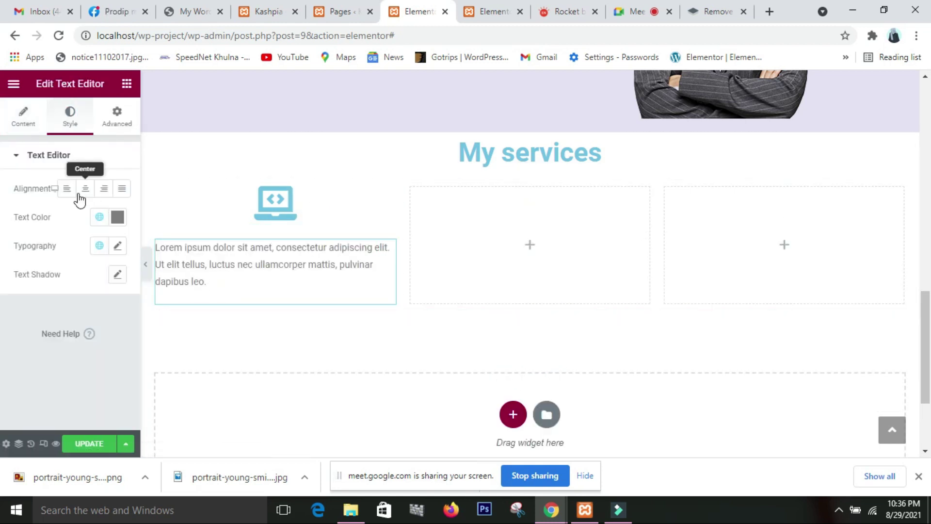
pyautogui.click(86, 194)
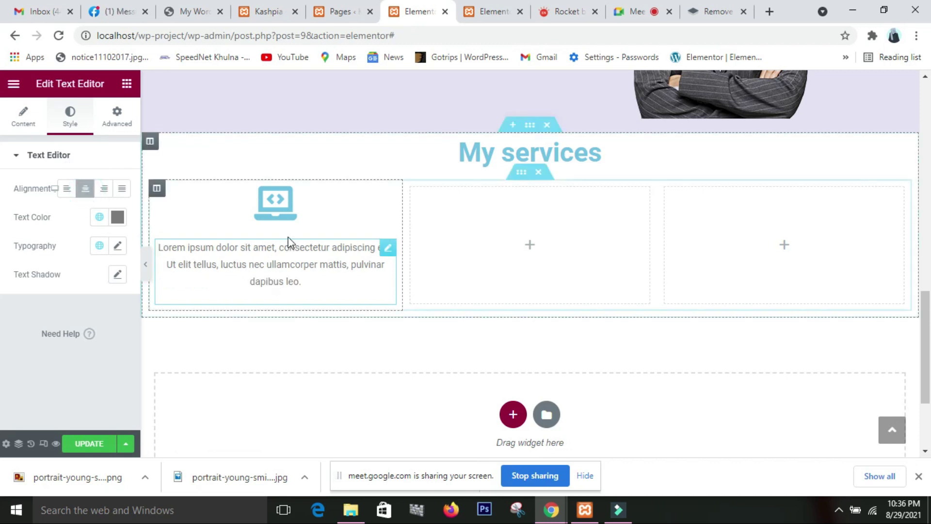
# Try copying the laptop icon into the second services column and delete the pasted copy.
pyautogui.rightClick(346, 202)
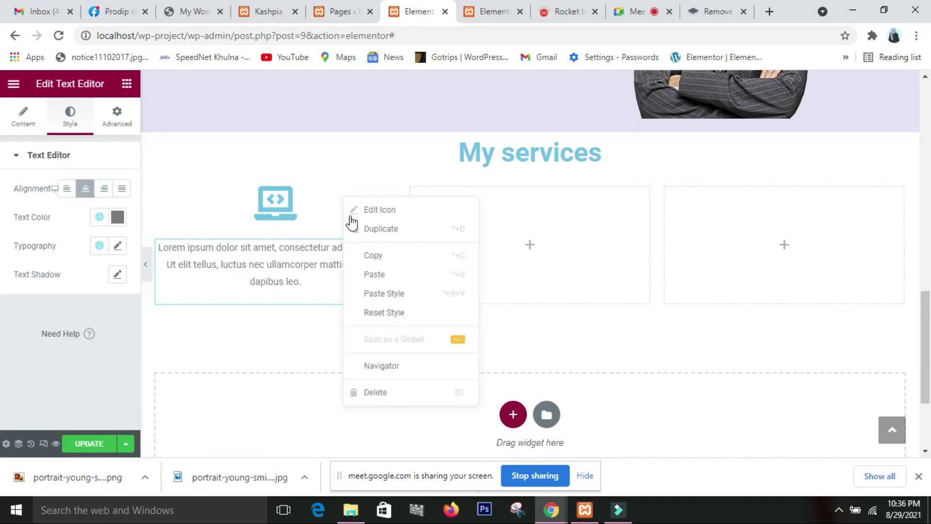
pyautogui.click(372, 258)
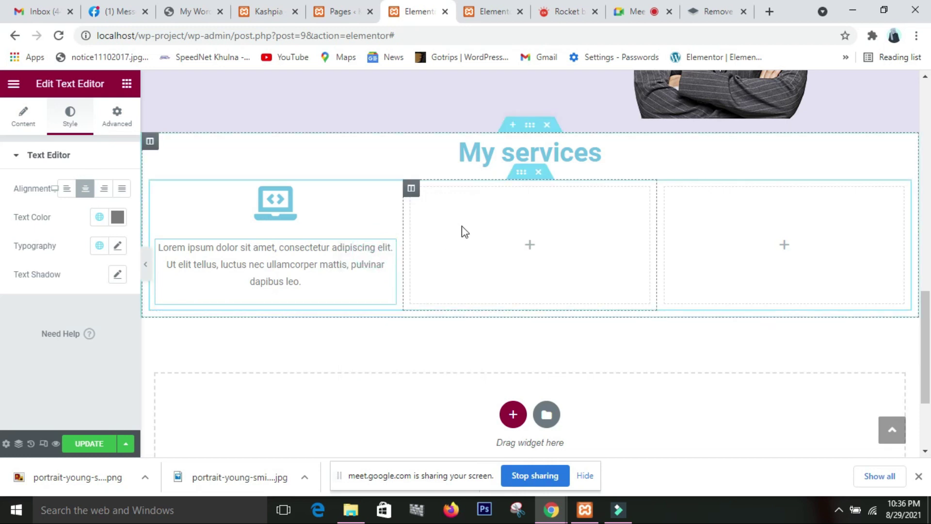
pyautogui.rightClick(480, 219)
pyautogui.click(541, 334)
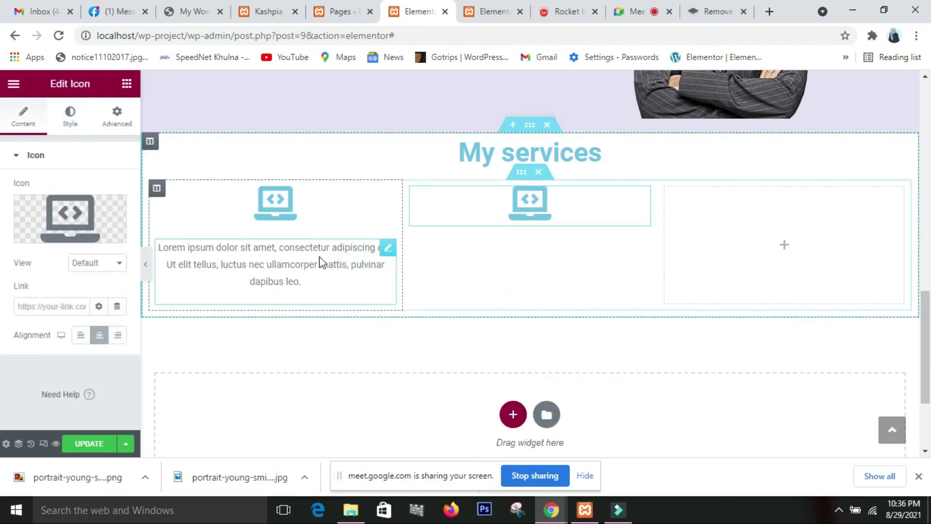
pyautogui.rightClick(365, 267)
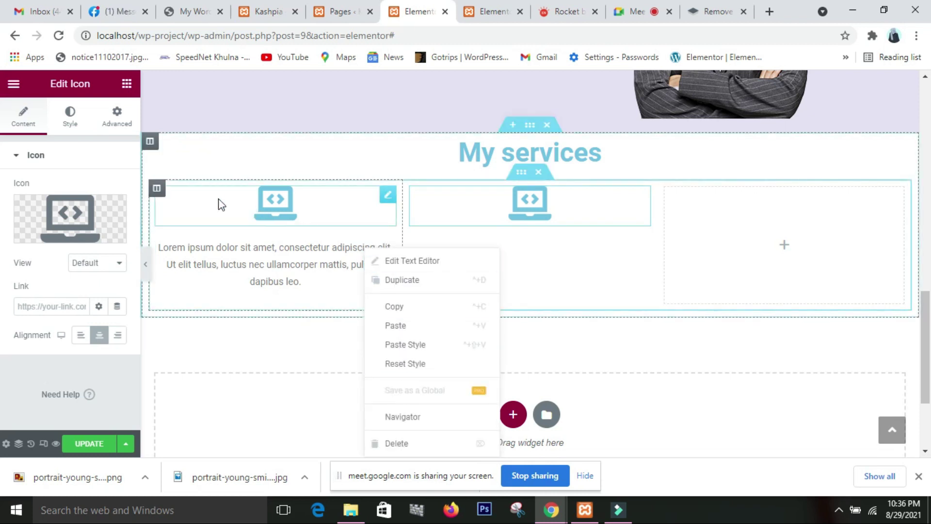
pyautogui.rightClick(479, 214)
pyautogui.click(544, 403)
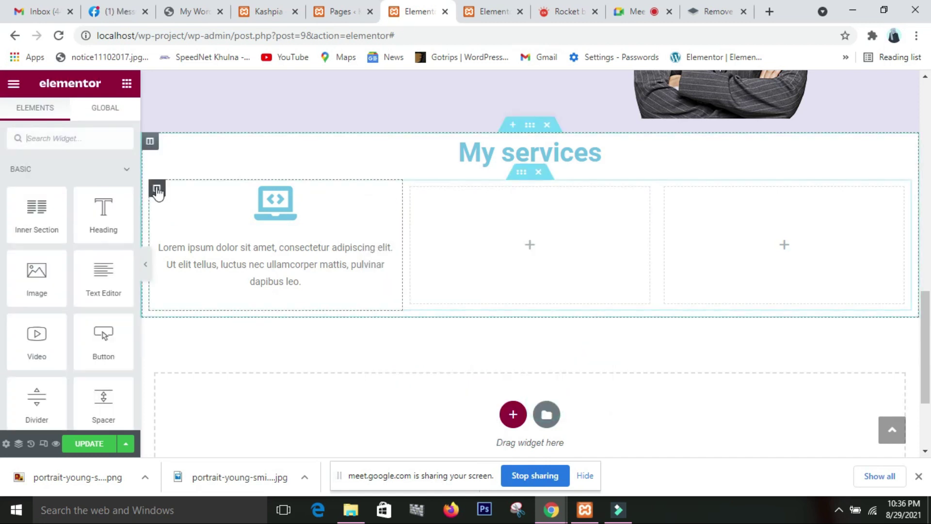
# Copy the whole first services column and paste it after each of the two empty columns.
pyautogui.rightClick(167, 195)
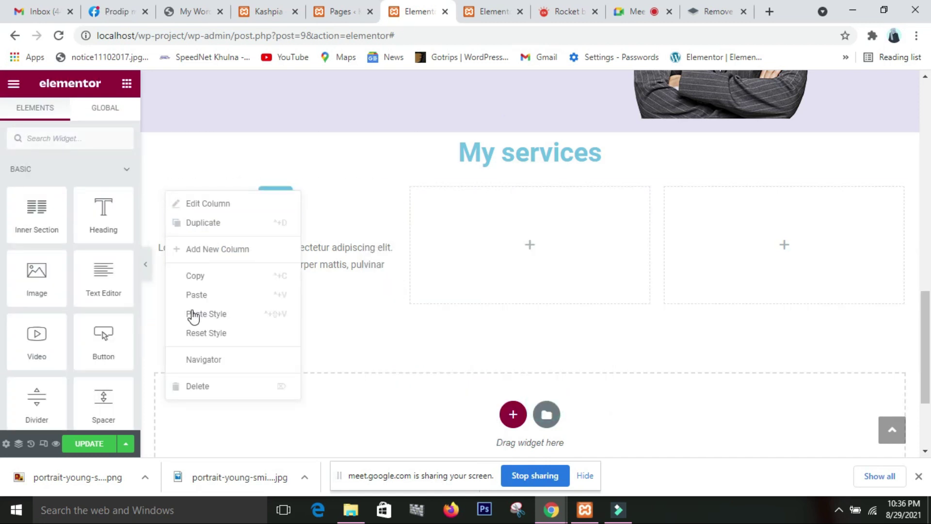
pyautogui.click(194, 276)
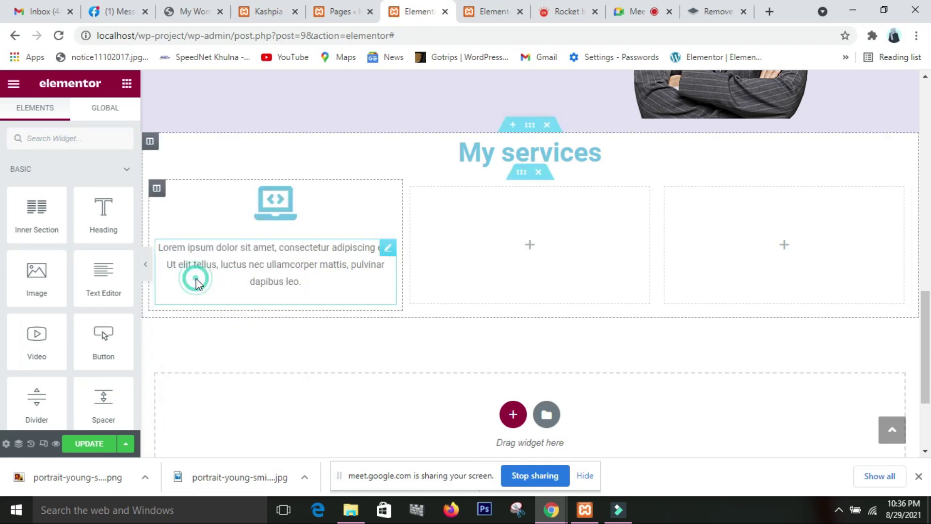
pyautogui.rightClick(556, 214)
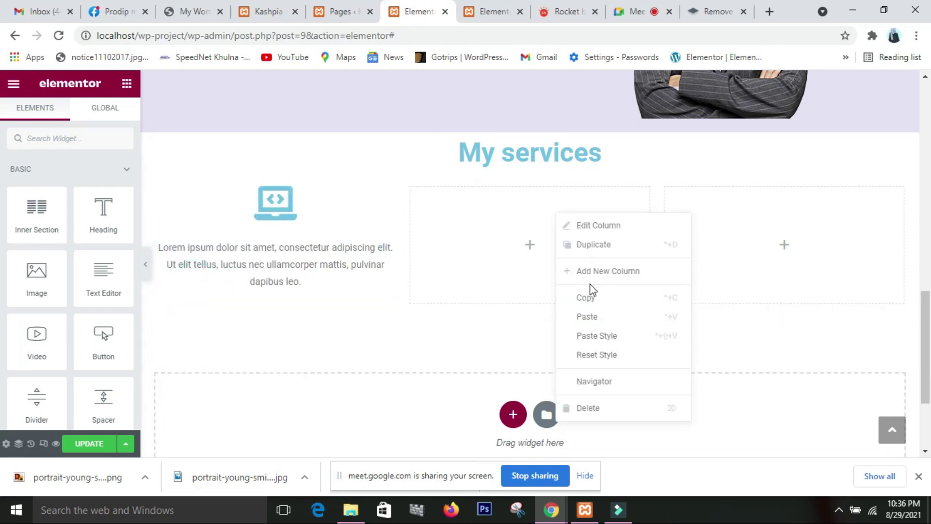
pyautogui.click(601, 320)
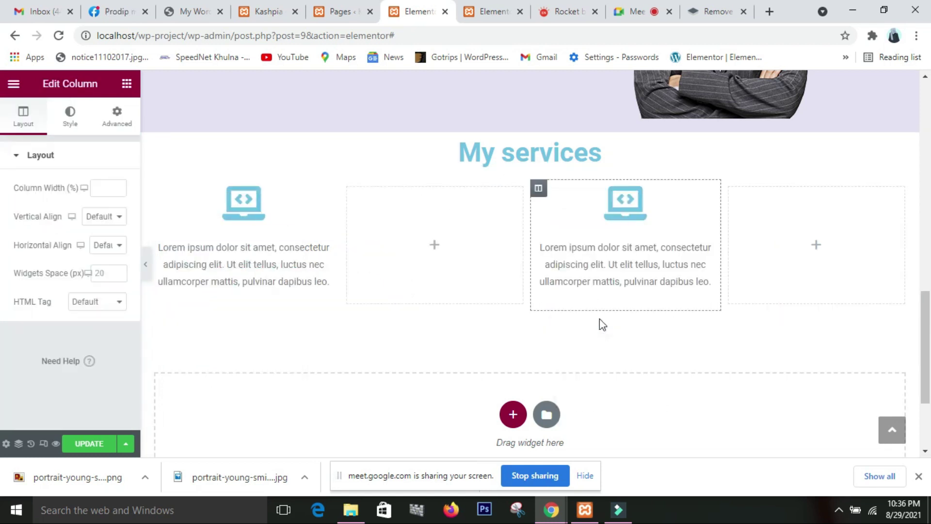
pyautogui.rightClick(796, 243)
pyautogui.click(848, 342)
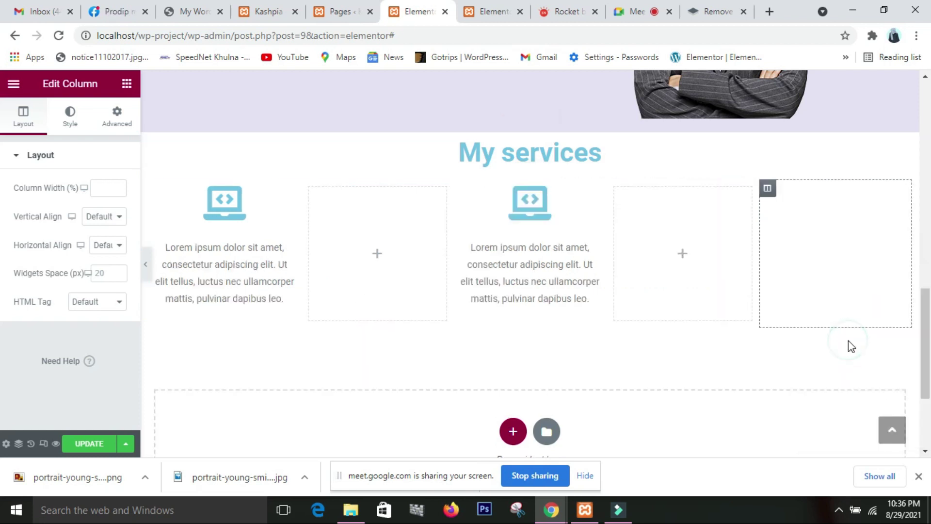
# Delete the two empty columns from the "My services" inner section.
pyautogui.rightClick(694, 263)
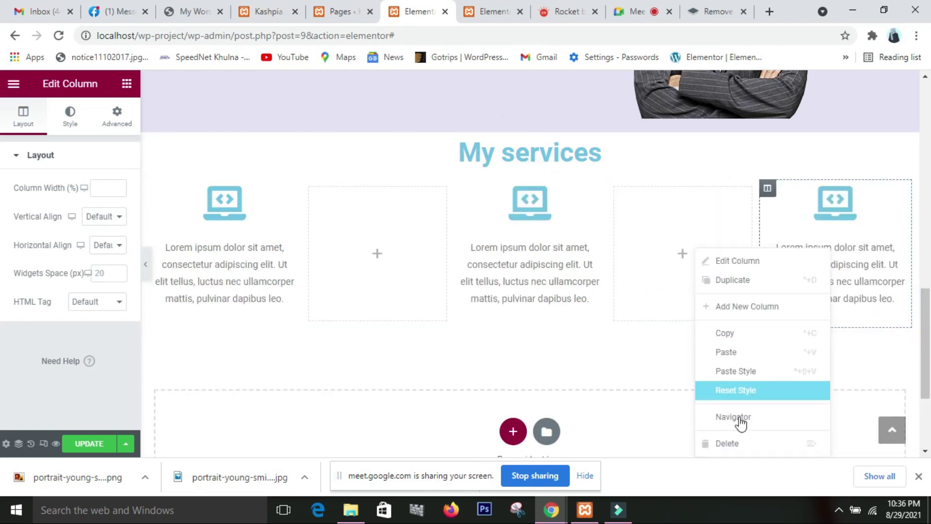
pyautogui.click(743, 445)
pyautogui.rightClick(455, 254)
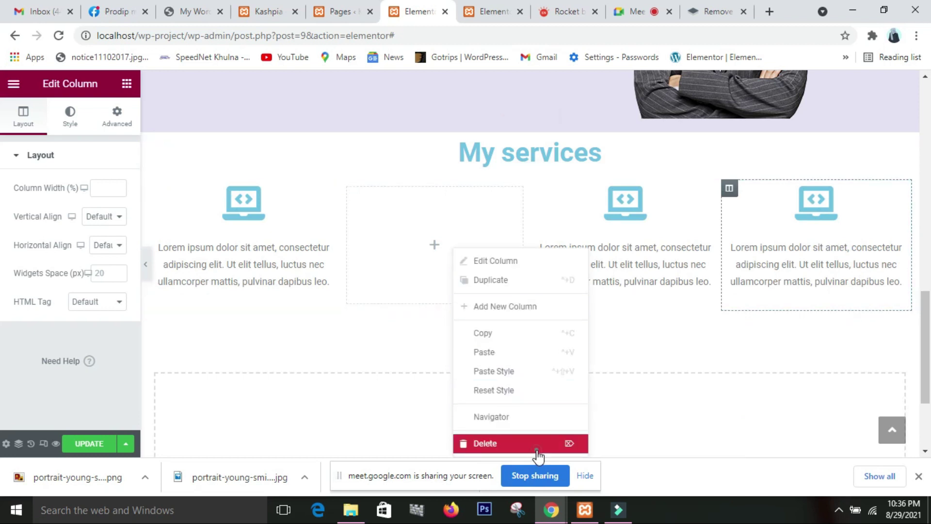
pyautogui.click(535, 444)
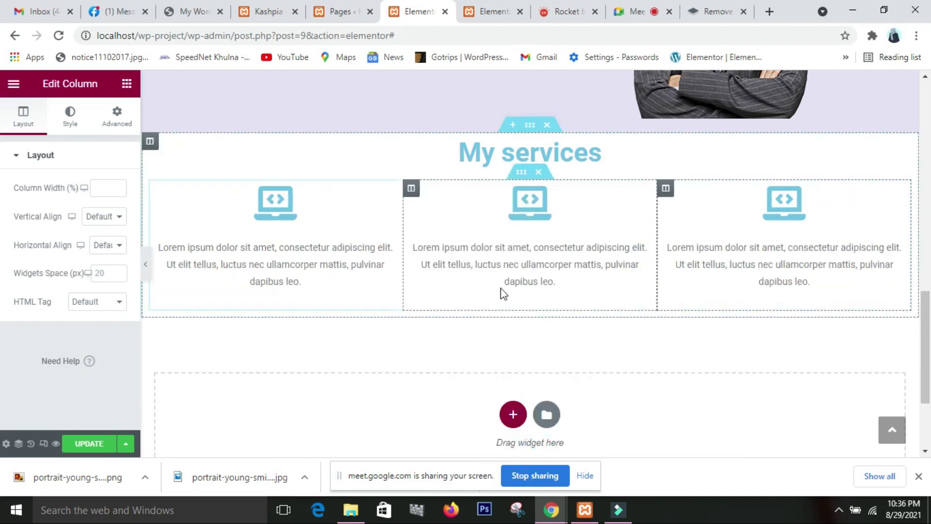
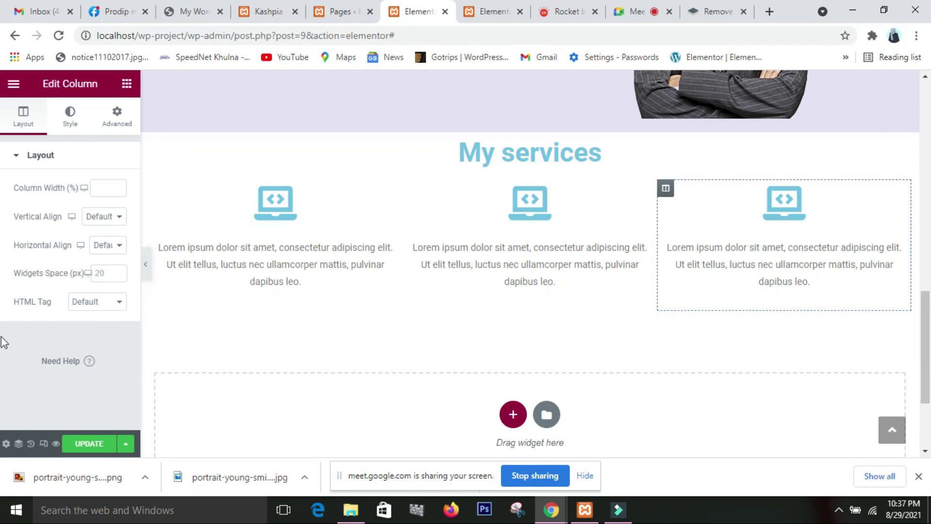
# Add a centered Heading titled "WEbDesign" between the icon and the text in the first services column.
pyautogui.click(125, 88)
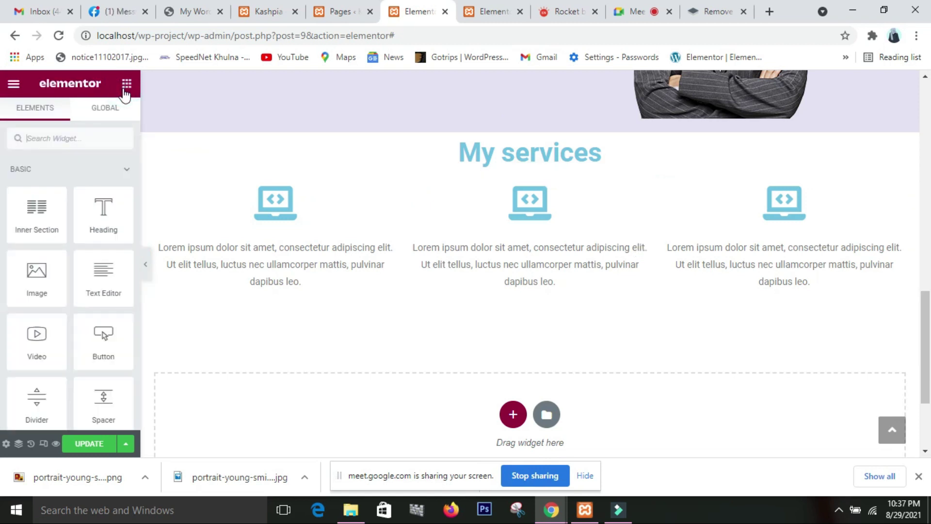
pyautogui.moveTo(94, 203); pyautogui.dragTo(257, 217)
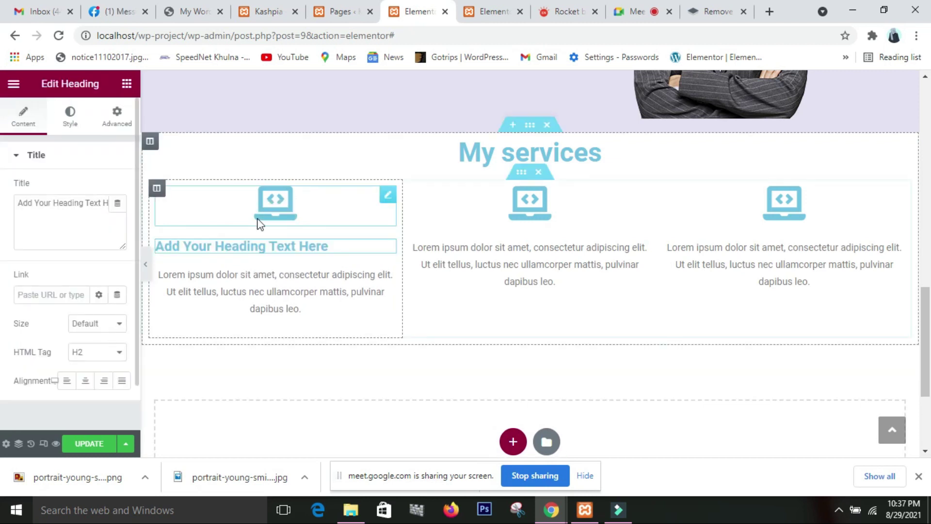
pyautogui.moveTo(19, 201); pyautogui.dragTo(141, 199)
pyautogui.press('BackSpace')
pyautogui.write('WEbDesign')
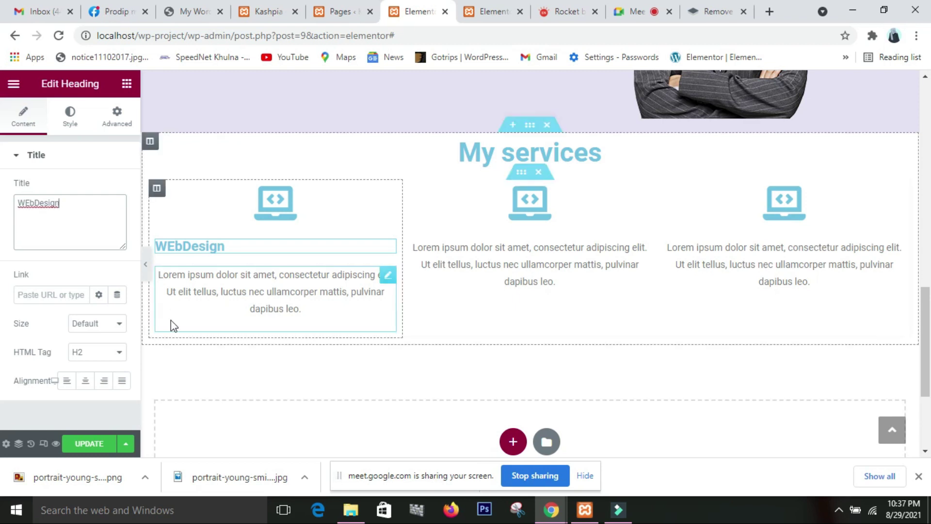
pyautogui.click(85, 380)
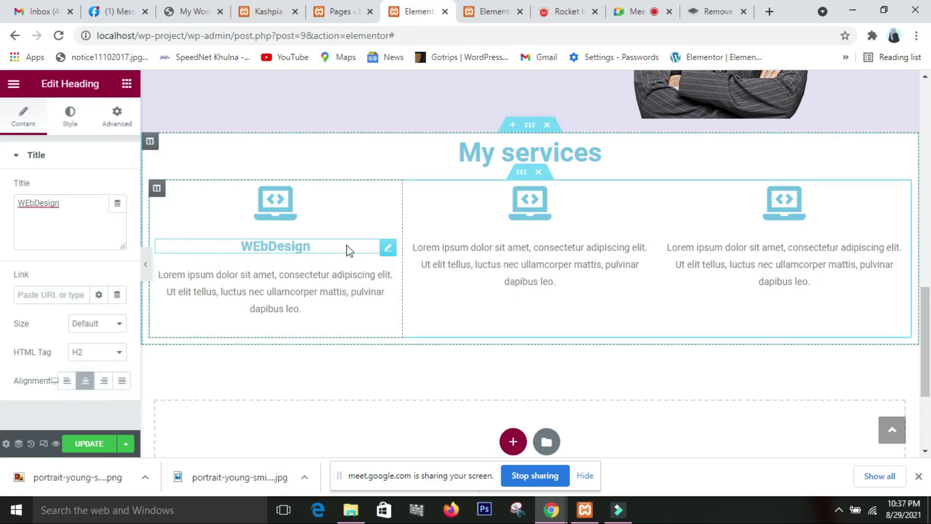
# Try copying the "WEbDesign" heading into the second services column and moving it above the text, and delete the pasted copy.
pyautogui.rightClick(347, 248)
pyautogui.click(404, 303)
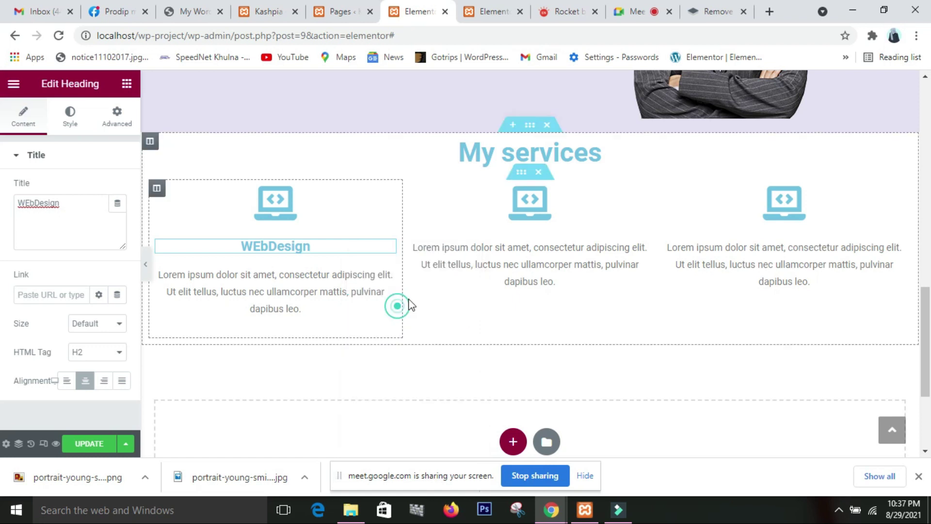
pyautogui.rightClick(582, 239)
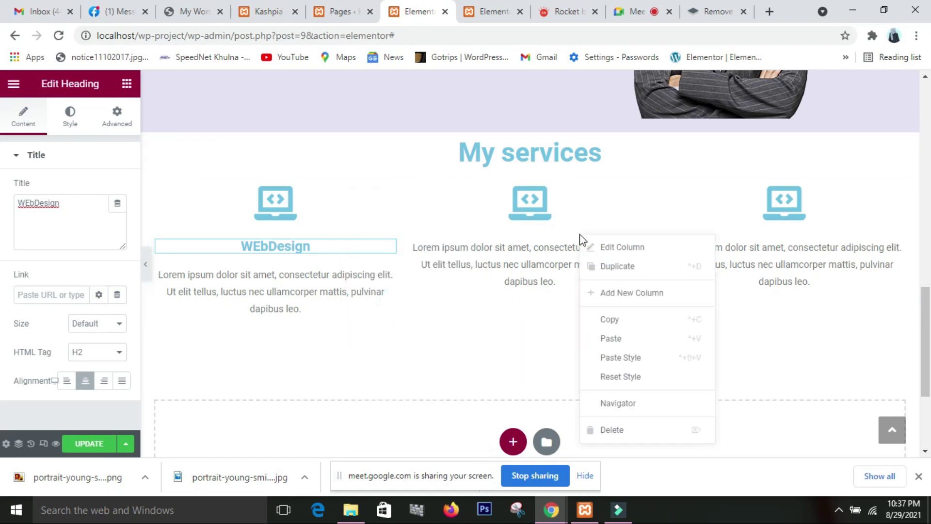
pyautogui.click(618, 339)
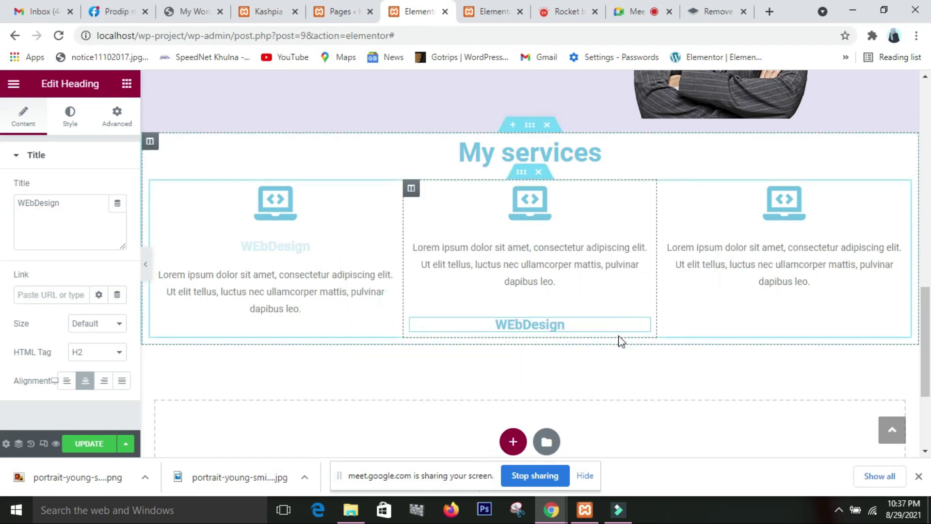
pyautogui.doubleClick(614, 329)
pyautogui.moveTo(599, 264); pyautogui.dragTo(463, 246)
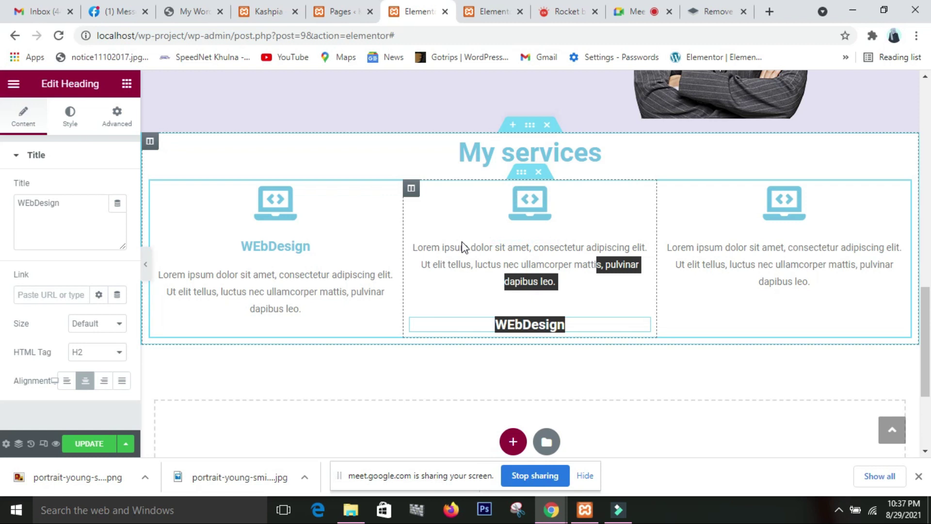
pyautogui.moveTo(441, 330); pyautogui.dragTo(490, 266)
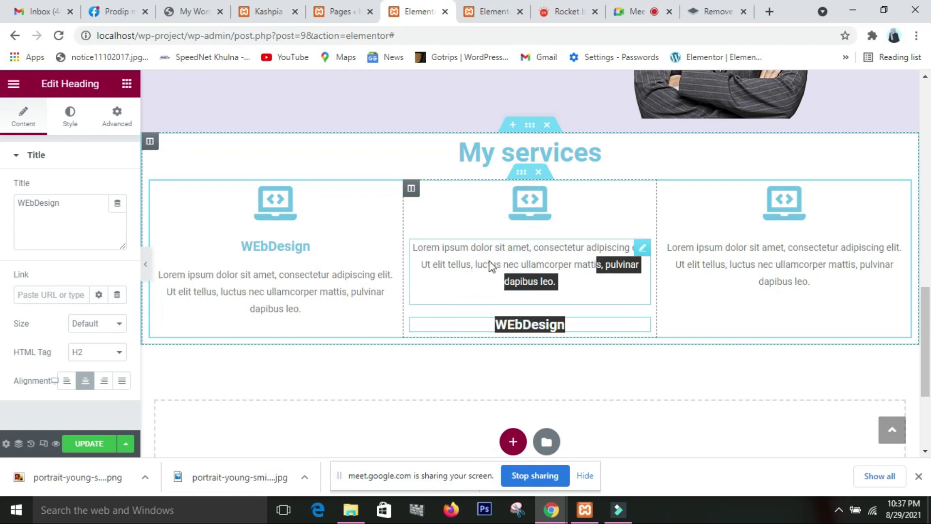
pyautogui.click(598, 324)
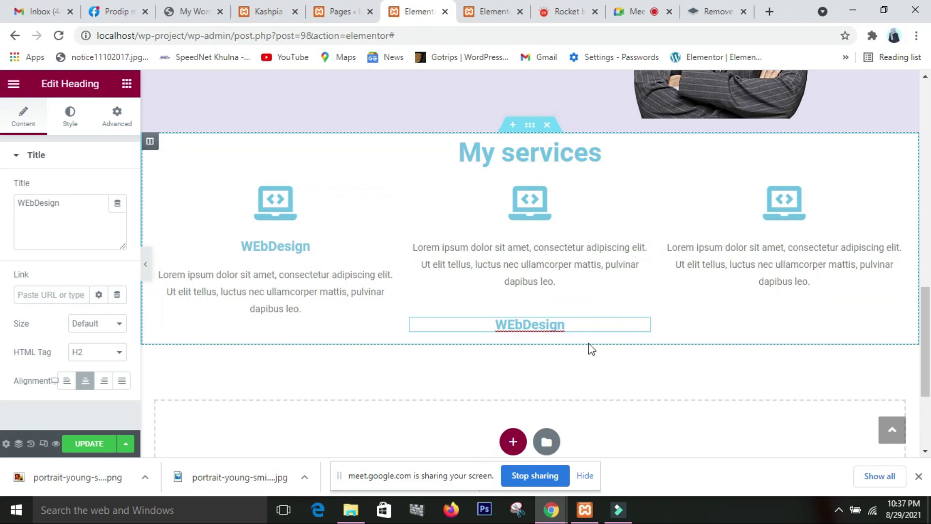
pyautogui.rightClick(594, 322)
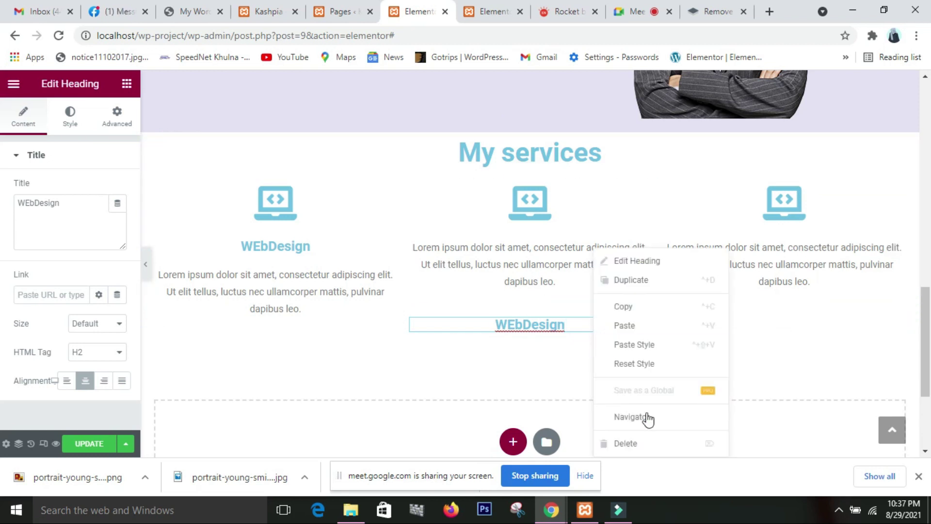
pyautogui.click(641, 446)
# Add a centered Heading titled "Graphics Design" between the icon and the text in the second services column.
pyautogui.moveTo(89, 228); pyautogui.dragTo(500, 226)
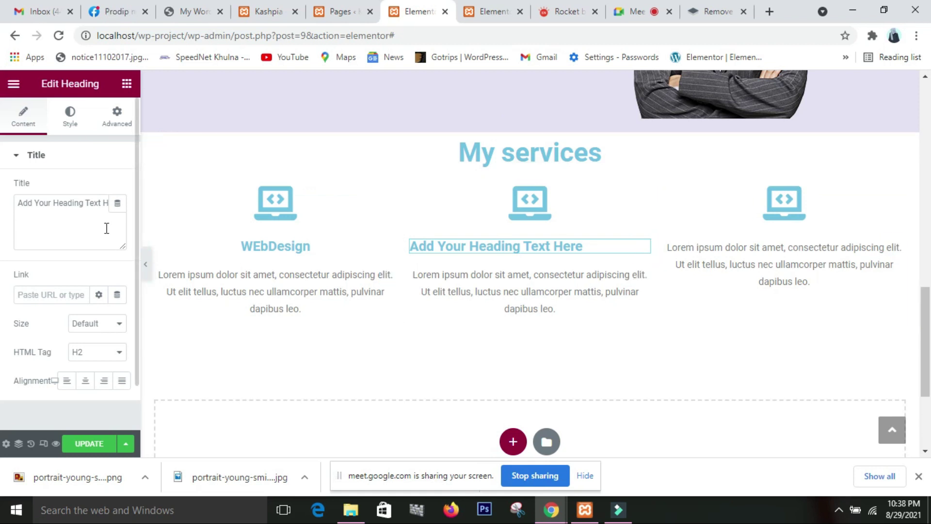
pyautogui.click(105, 214)
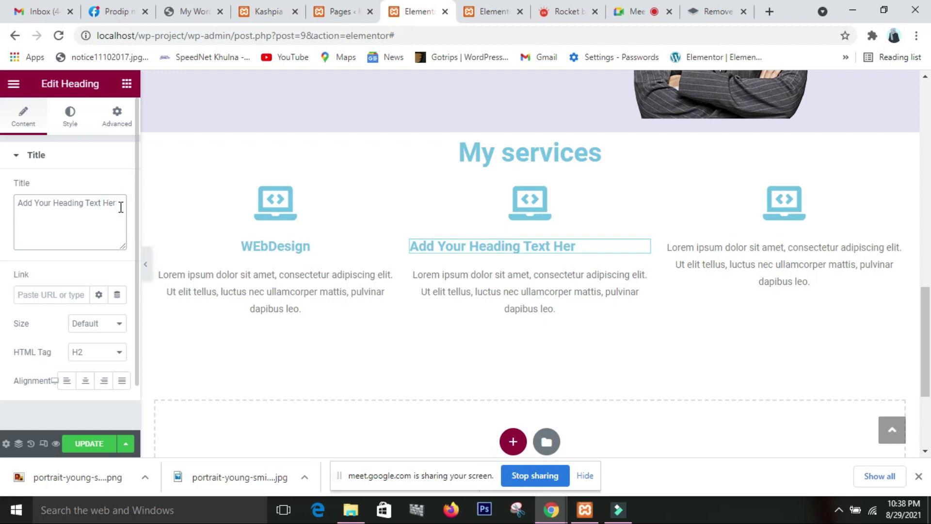
pyautogui.press('BackSpace')
pyautogui.press('BackSpace')
pyautogui.press('BackSpace')
pyautogui.press('BackSpace')
pyautogui.press('BackSpace')
pyautogui.press('BackSpace')
pyautogui.press('BackSpace')
pyautogui.press('BackSpace')
pyautogui.press('BackSpace')
pyautogui.press('BackSpace')
pyautogui.press('BackSpace')
pyautogui.press('BackSpace')
pyautogui.press('BackSpace')
pyautogui.press('BackSpace')
pyautogui.press('BackSpace')
pyautogui.press('BackSpace')
pyautogui.press('BackSpace')
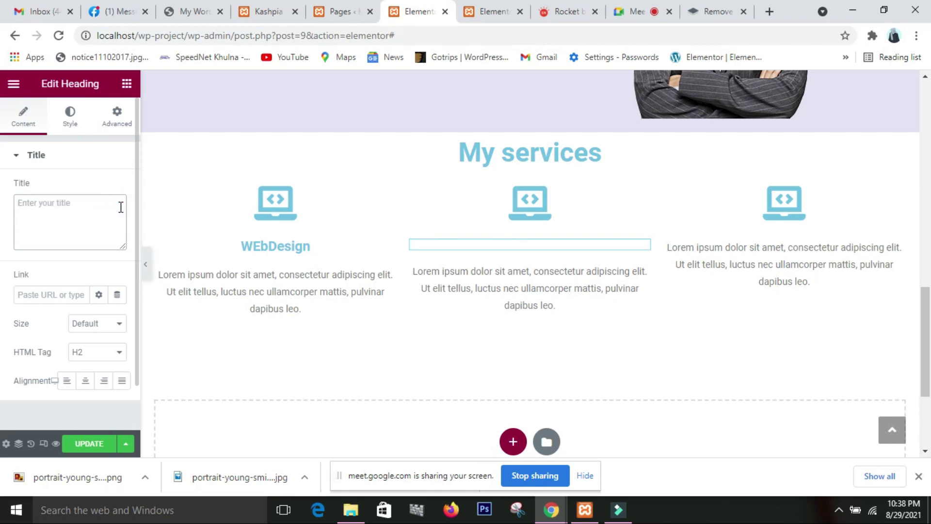
pyautogui.write('Graphics Design')
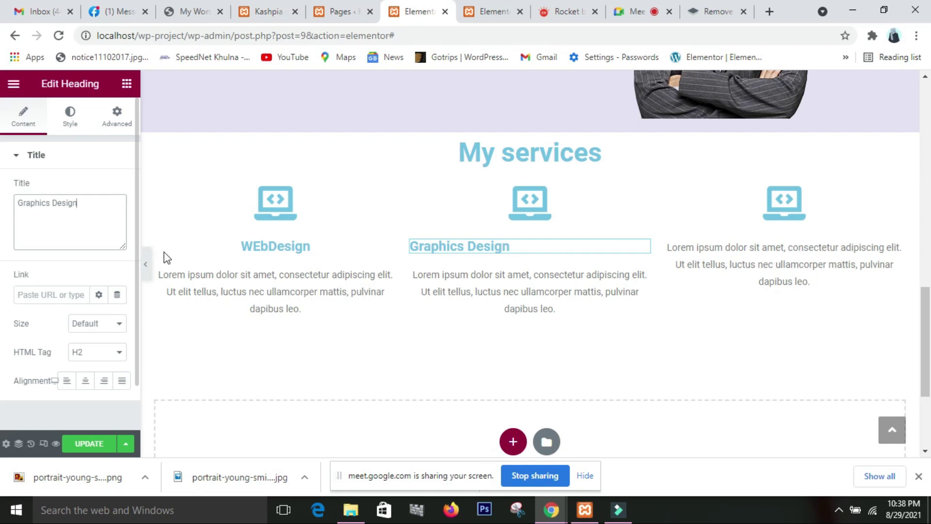
pyautogui.click(84, 381)
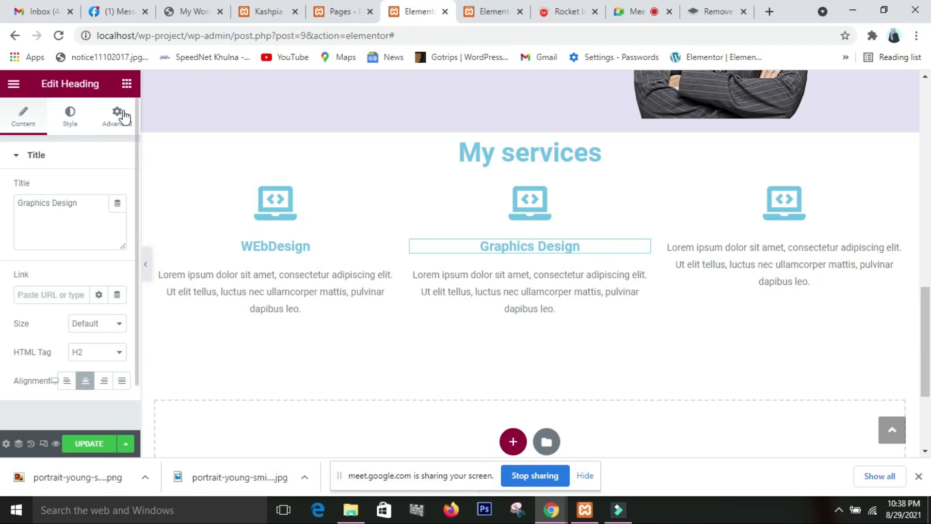
# Add a centered Heading titled "Wordpress" between the icon and the text in the third services column.
pyautogui.click(127, 83)
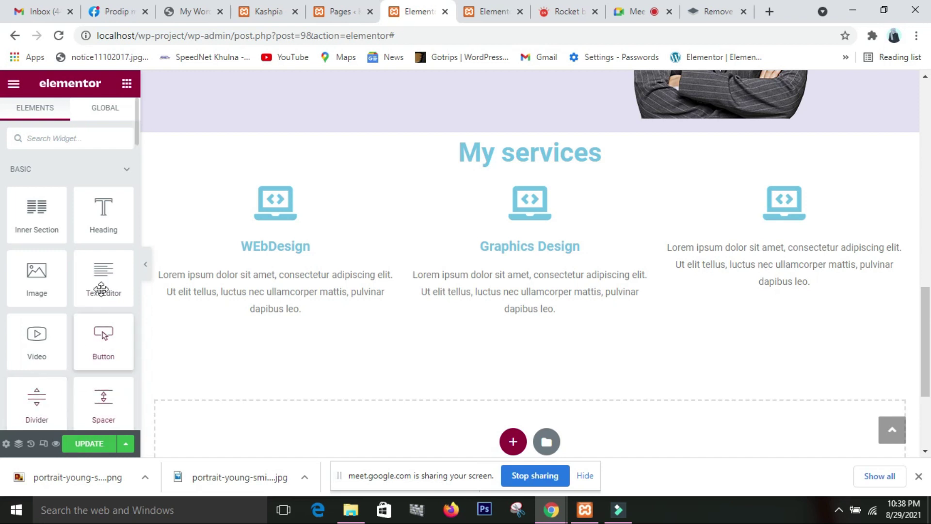
pyautogui.moveTo(102, 224); pyautogui.dragTo(738, 218)
pyautogui.moveTo(758, 238); pyautogui.dragTo(761, 221)
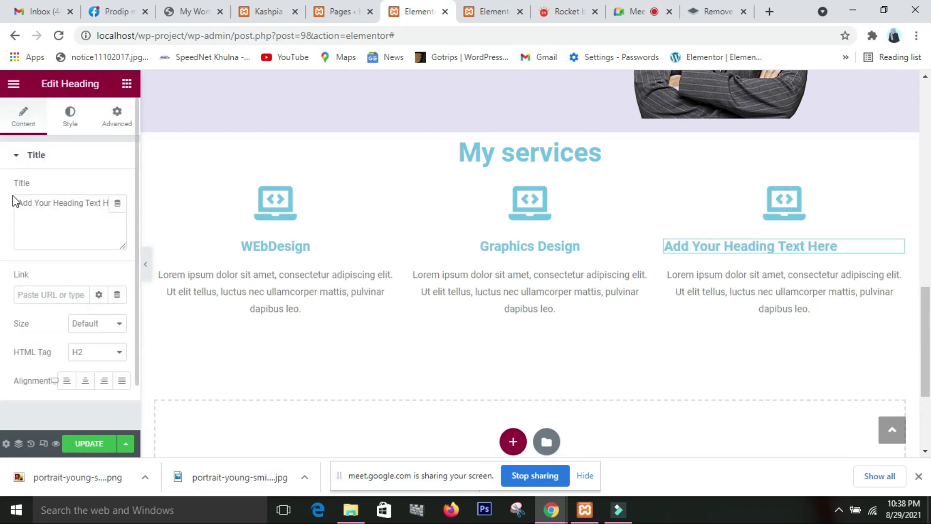
pyautogui.moveTo(22, 202); pyautogui.dragTo(137, 213)
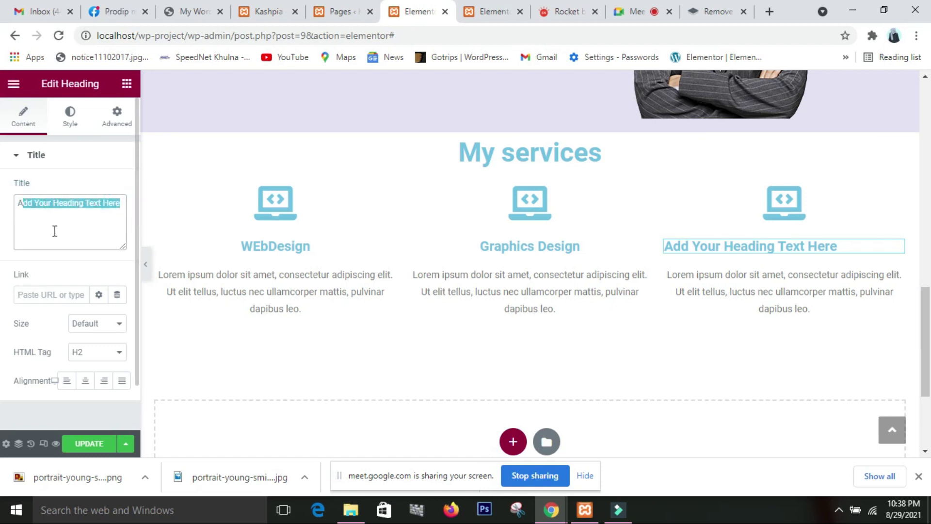
pyautogui.press('BackSpace')
pyautogui.press('BackSpace')
pyautogui.write('Wordpress')
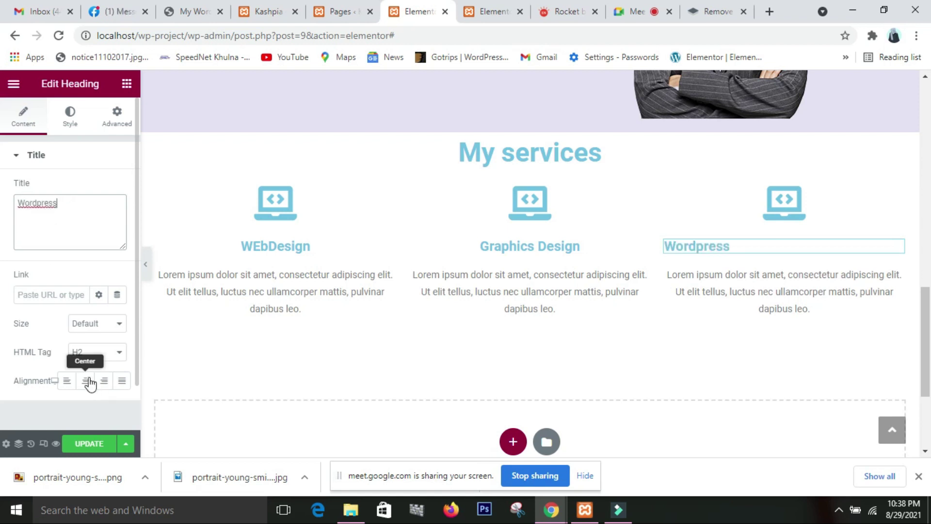
pyautogui.click(85, 380)
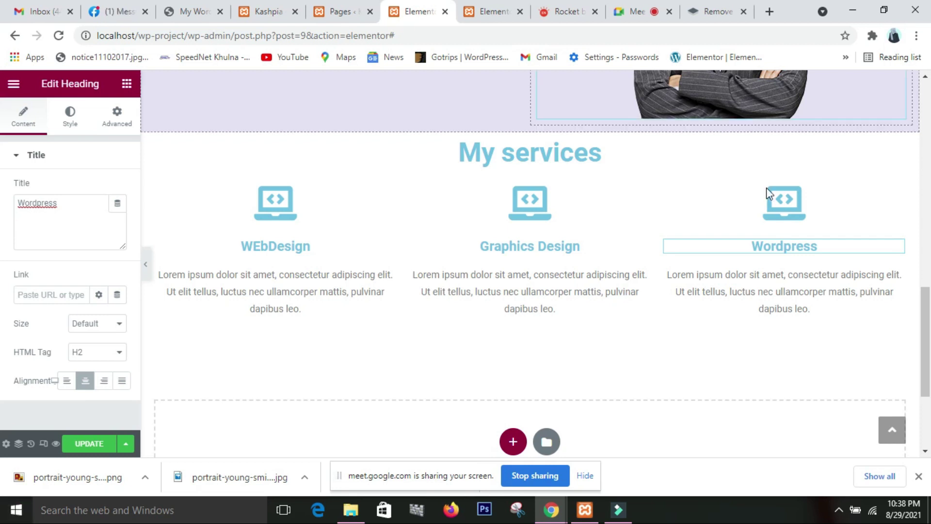
# Add a new single-column section below the "My services" section.
pyautogui.scroll(-2, 2, 325)
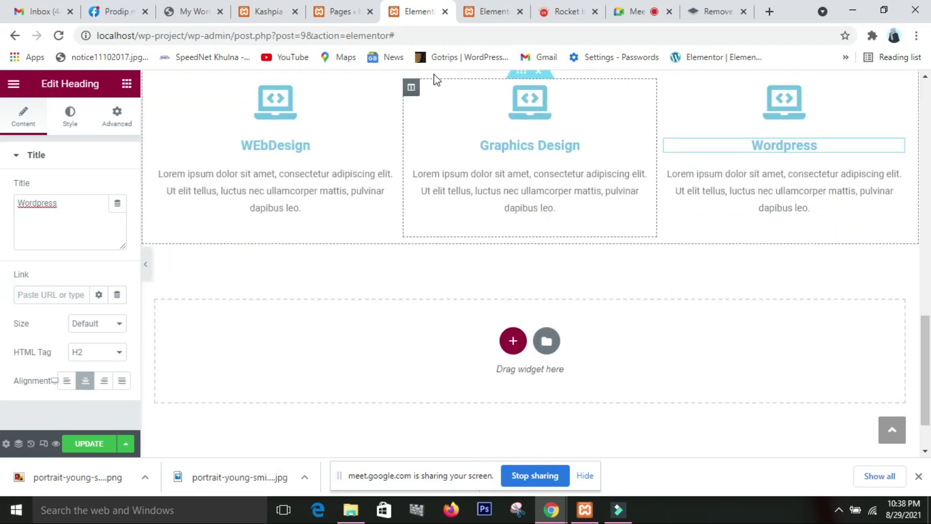
pyautogui.scroll(3, 548, 205)
pyautogui.scroll(4, 739, 199)
pyautogui.scroll(-6, 738, 202)
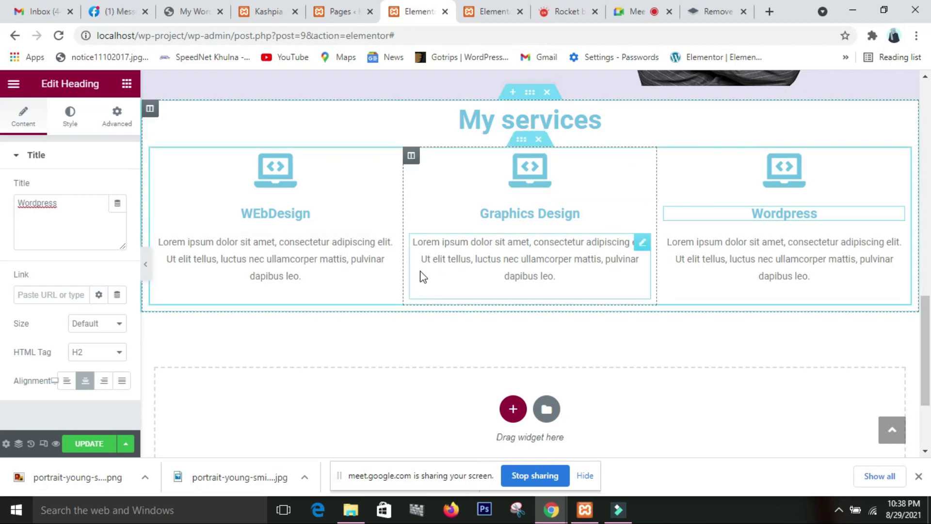
pyautogui.click(511, 408)
pyautogui.click(358, 439)
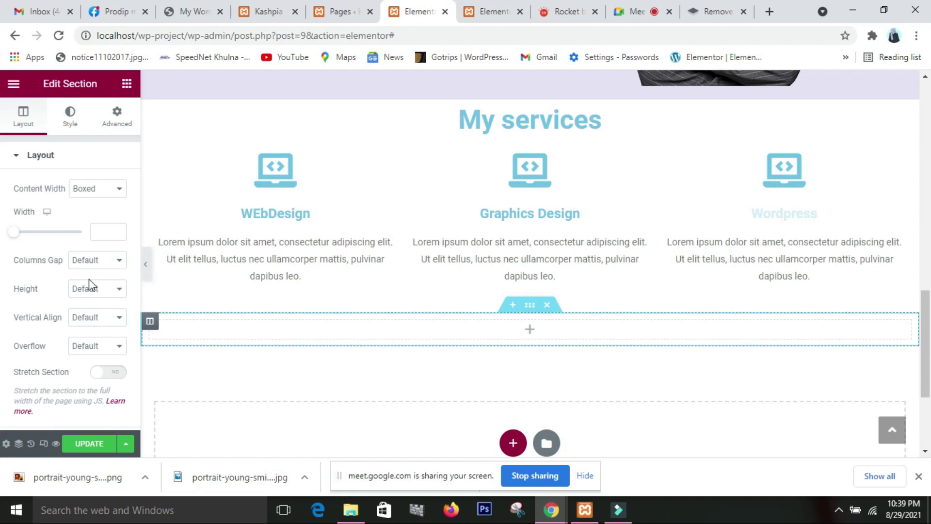
# Copy the "My services" heading and paste it into the new empty section below.
pyautogui.click(118, 91)
pyautogui.moveTo(103, 214); pyautogui.dragTo(43, 194)
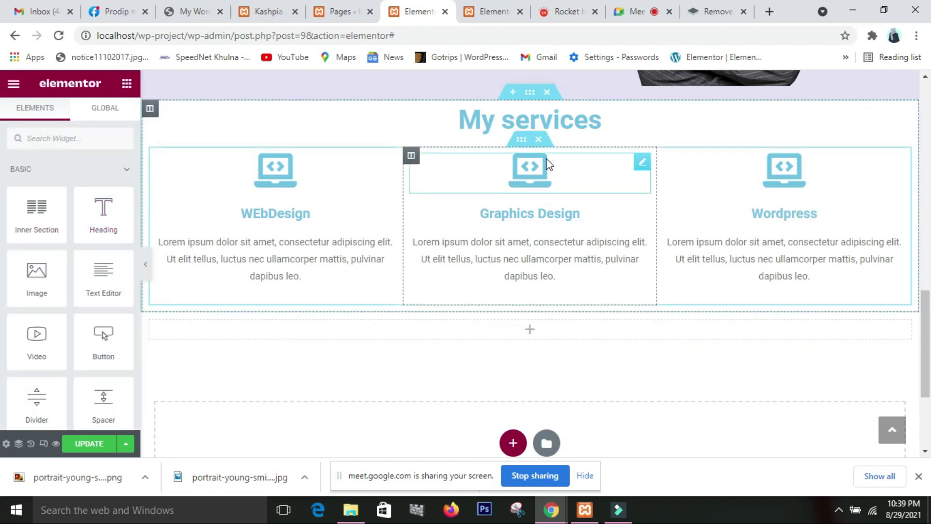
pyautogui.moveTo(547, 120); pyautogui.dragTo(638, 115)
pyautogui.click(638, 111)
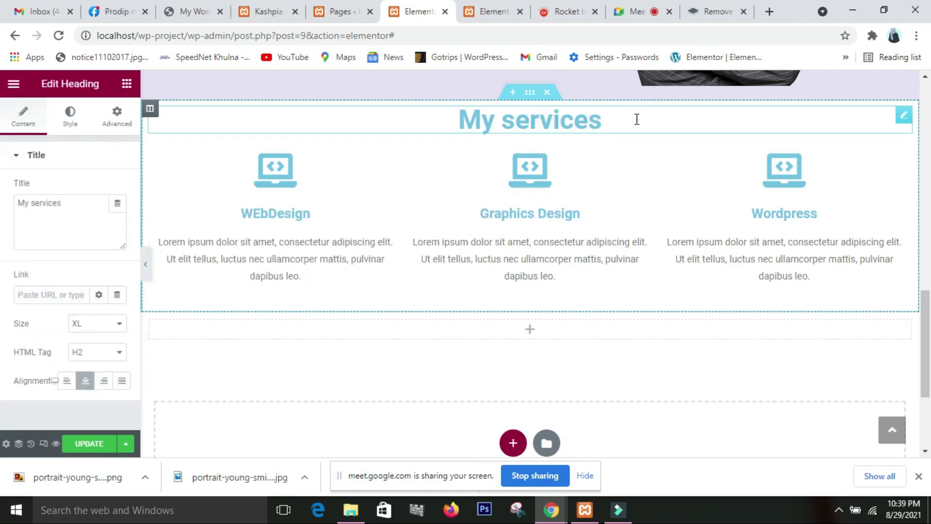
pyautogui.rightClick(636, 119)
pyautogui.click(661, 178)
pyautogui.rightClick(564, 332)
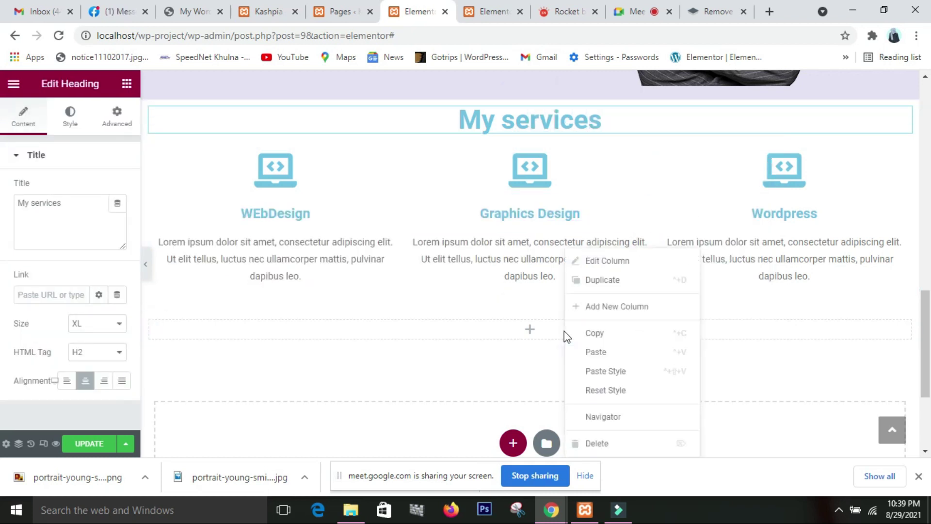
pyautogui.click(577, 352)
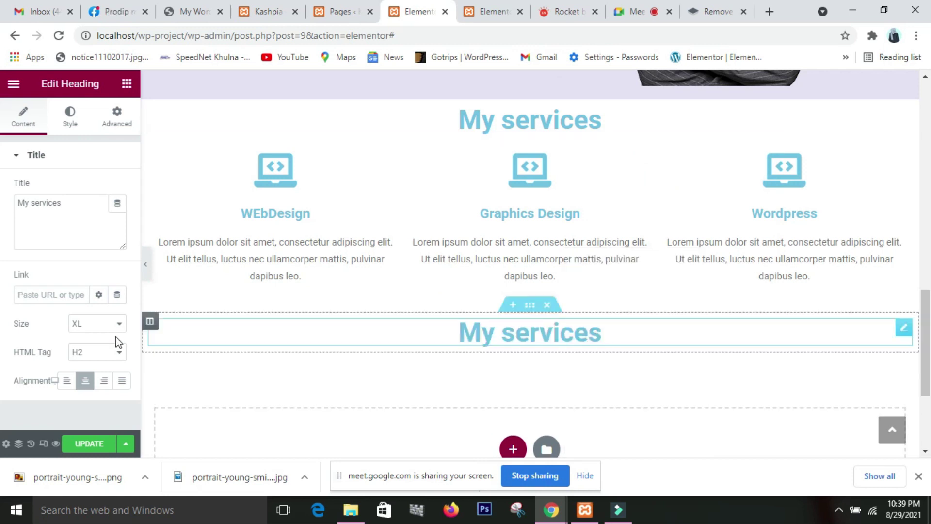
# Change the title of the pasted heading in the new section to "My Works".
pyautogui.click(62, 203)
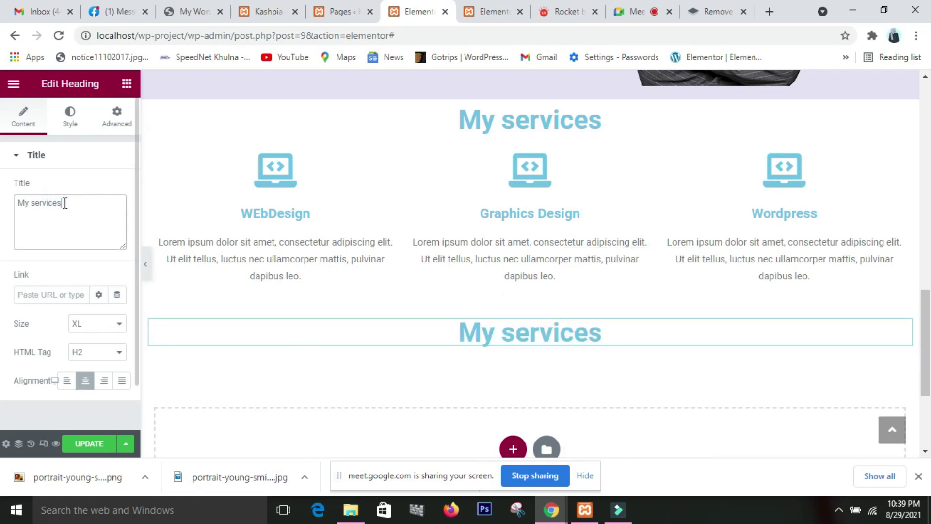
pyautogui.press('BackSpace')
pyautogui.press('BackSpace')
pyautogui.press('BackSpace')
pyautogui.press('BackSpace')
pyautogui.press('BackSpace')
pyautogui.press('BackSpace')
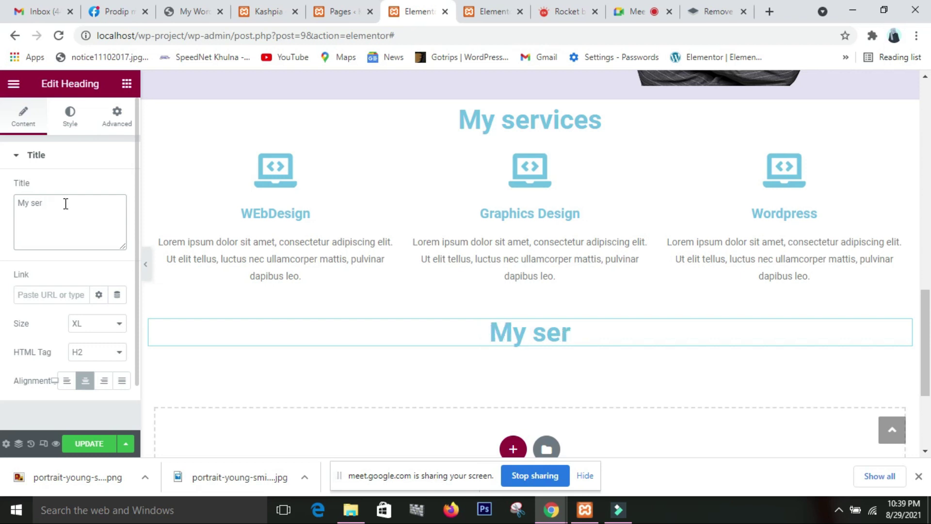
pyautogui.press('BackSpace')
pyautogui.write('Works')
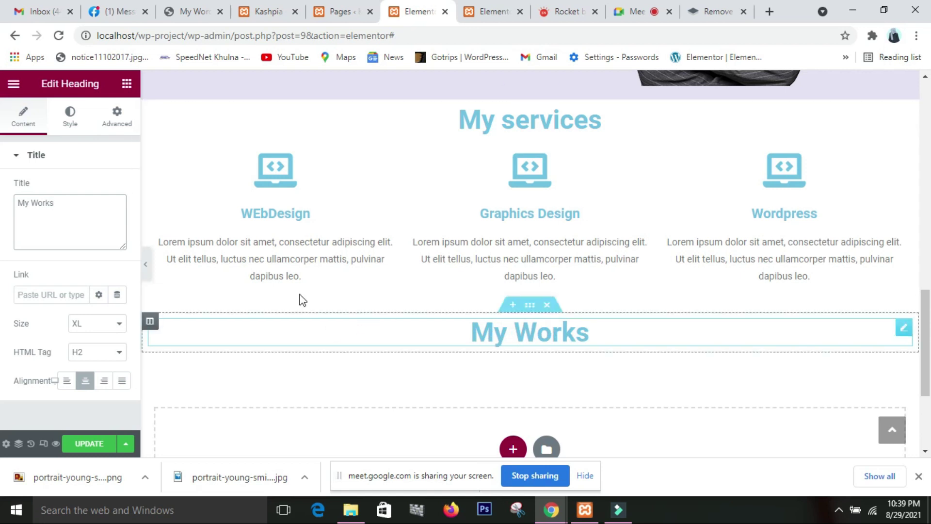
# Search the widget library for "im".
pyautogui.click(125, 86)
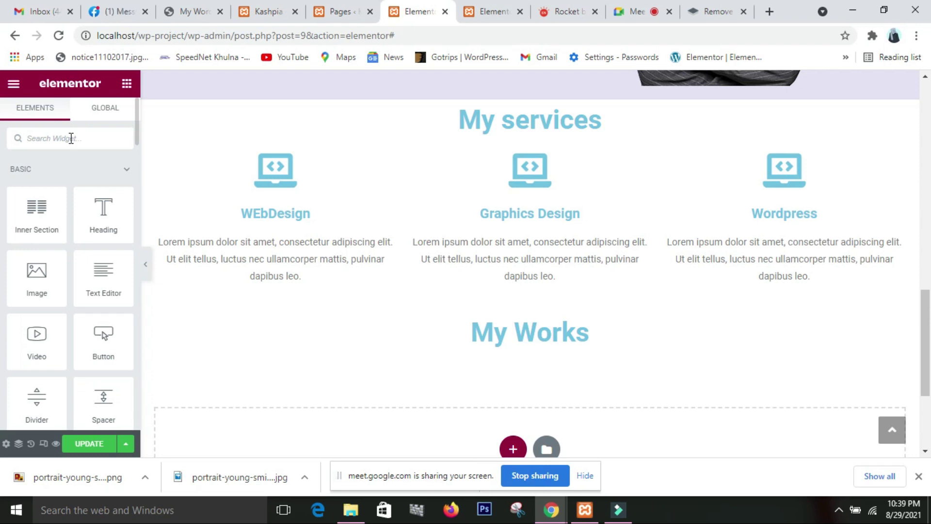
pyautogui.write('i')
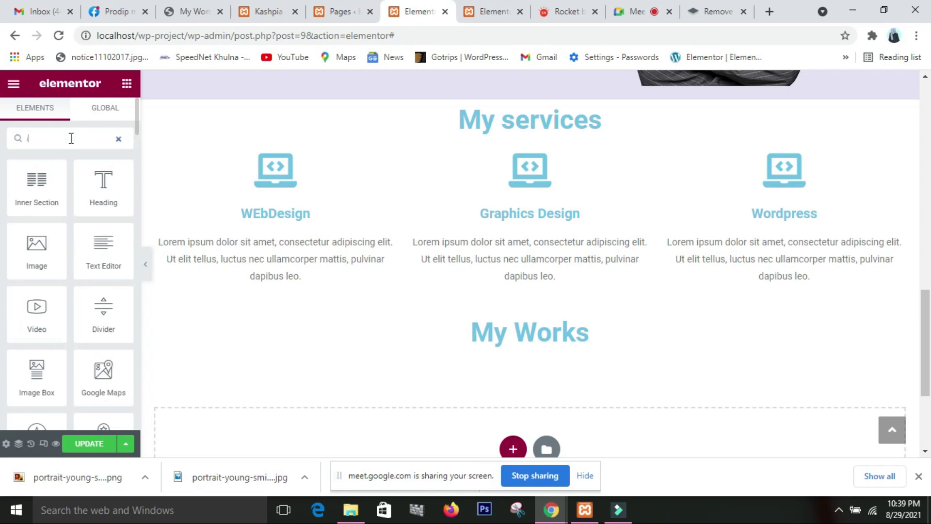
pyautogui.write('m')
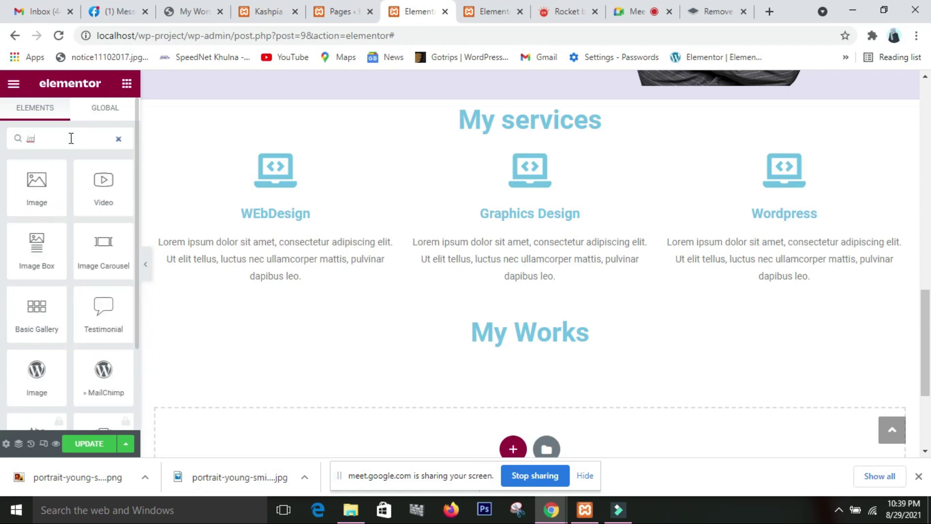
# Add an Image Carousel widget below the My Works heading and open the file selection for uploading its gallery images.
pyautogui.moveTo(103, 255); pyautogui.dragTo(537, 337)
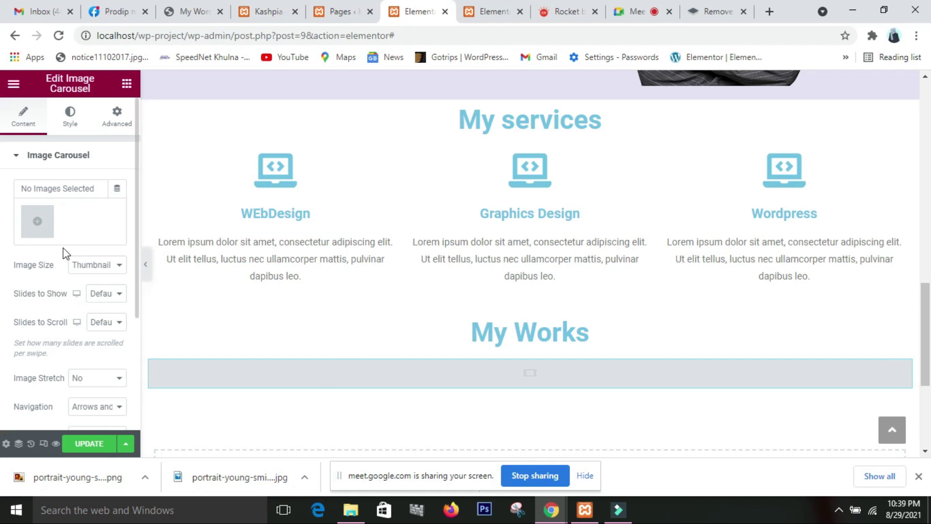
pyautogui.click(32, 227)
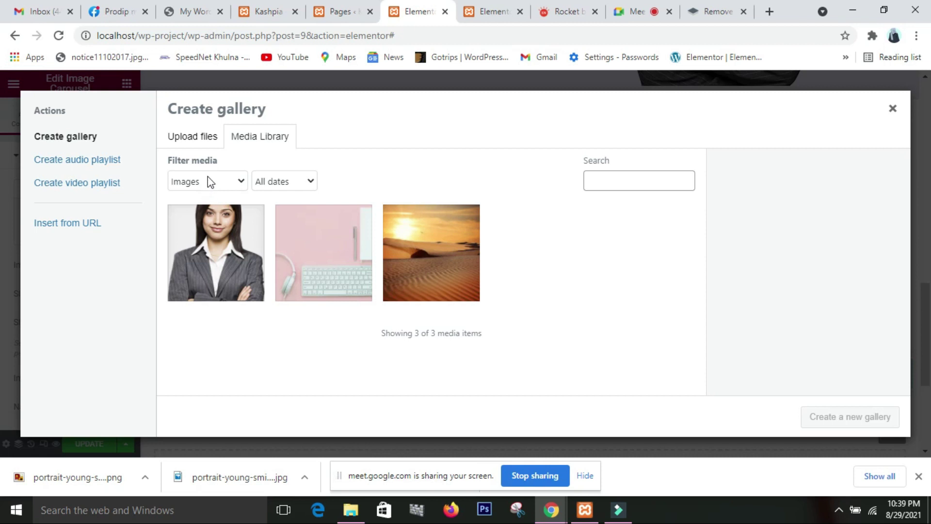
pyautogui.click(205, 149)
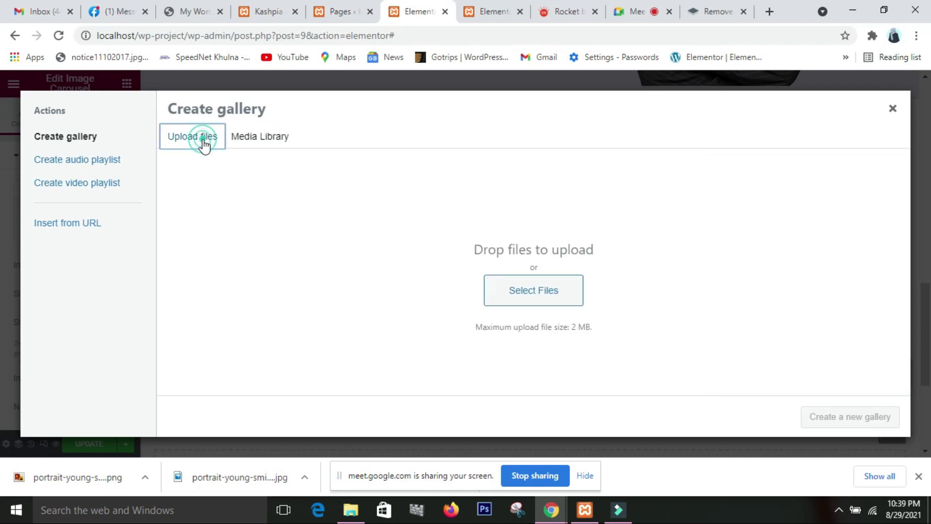
pyautogui.click(496, 292)
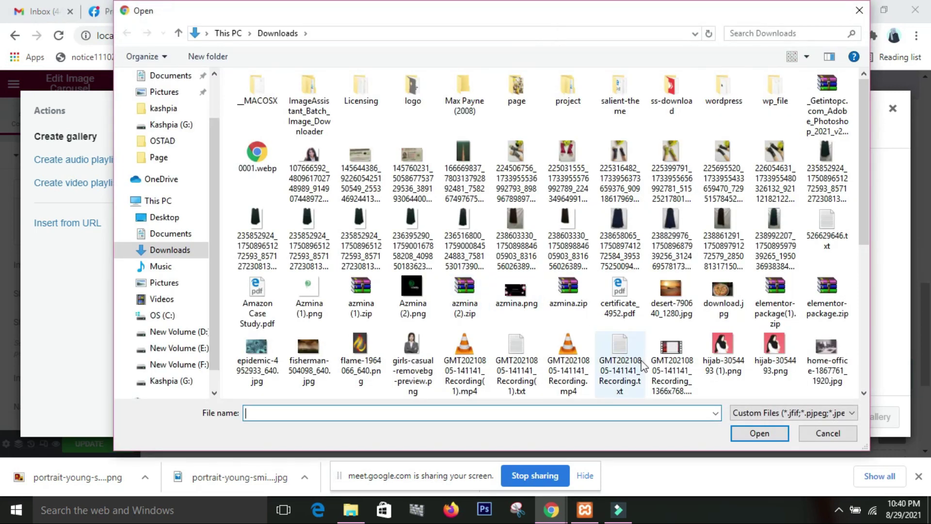
# Upload flame-1964066_640.png, epidemic-4952933_640.jpg and islamic-4910948.png from the Downloads folder to the media library.
pyautogui.scroll(-4, 643, 365)
pyautogui.scroll(4, 630, 369)
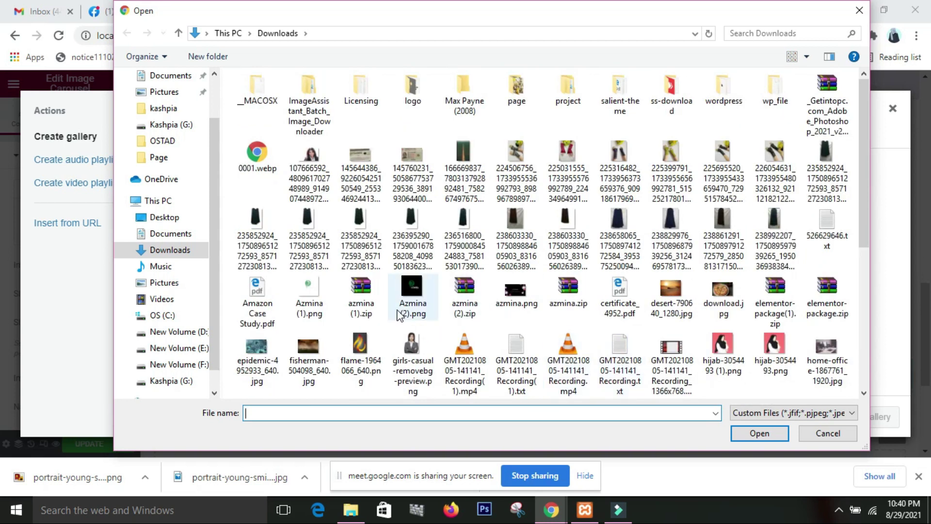
pyautogui.click(360, 370)
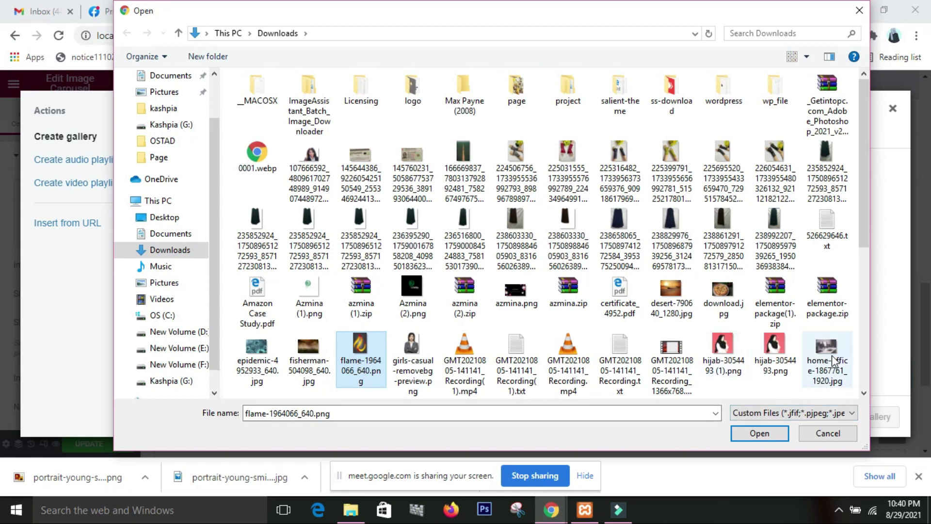
pyautogui.keyDown('ctrl'); pyautogui.scroll(-2, 727, 339); pyautogui.keyUp('ctrl')
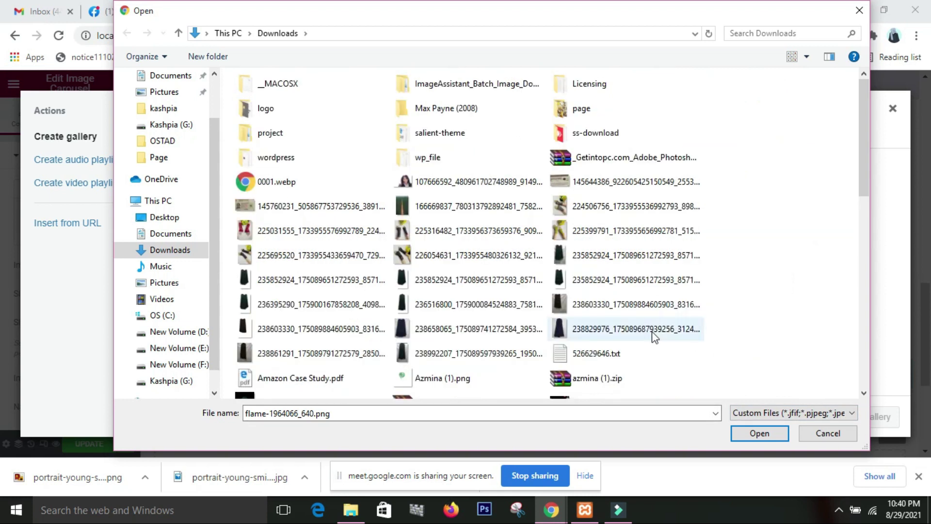
pyautogui.keyDown('ctrl'); pyautogui.scroll(2, 659, 333); pyautogui.keyUp('ctrl')
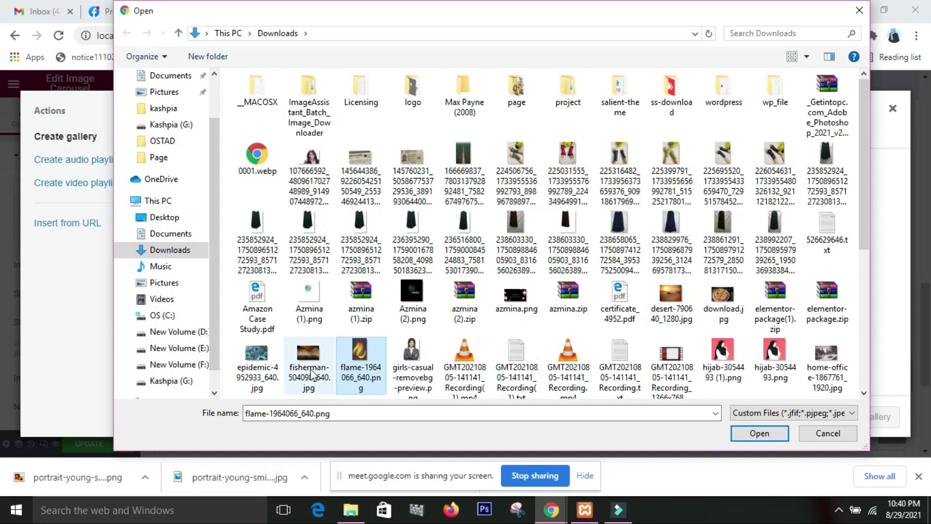
pyautogui.keyDown('ctrl'); pyautogui.click(257, 356); pyautogui.keyUp('ctrl')
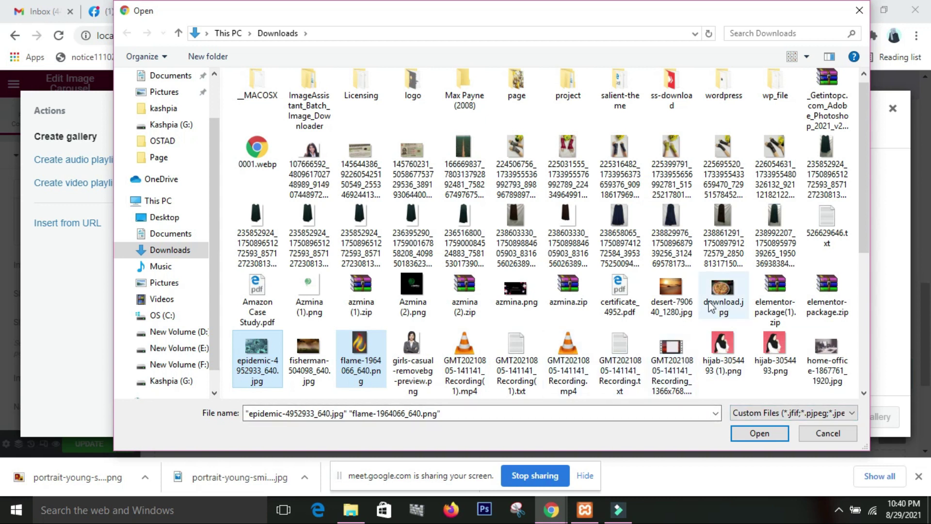
pyautogui.scroll(1, 710, 306)
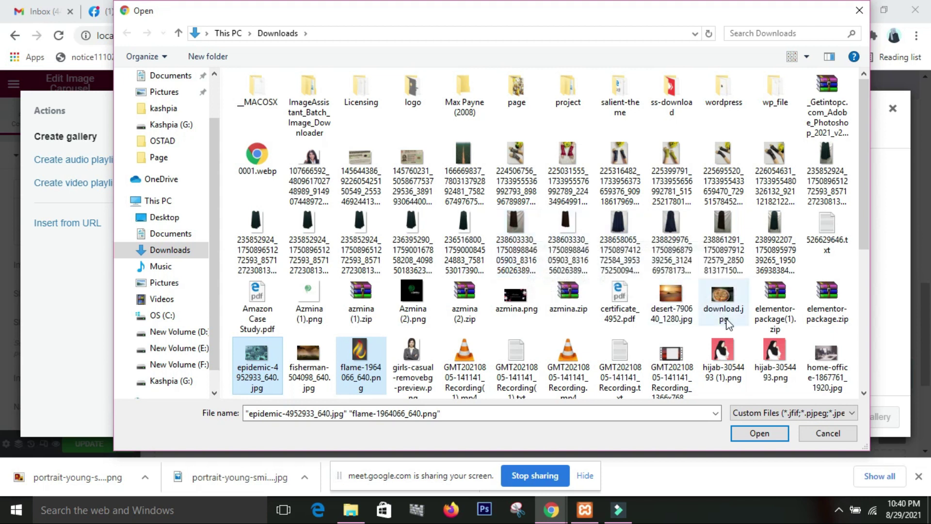
pyautogui.moveTo(863, 232); pyautogui.dragTo(873, 346)
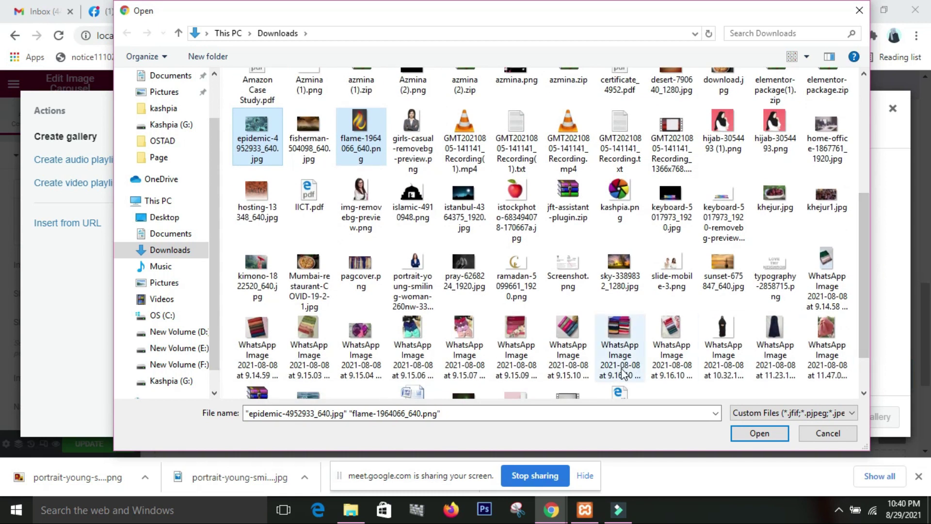
pyautogui.keyDown('ctrl'); pyautogui.click(409, 221); pyautogui.keyUp('ctrl')
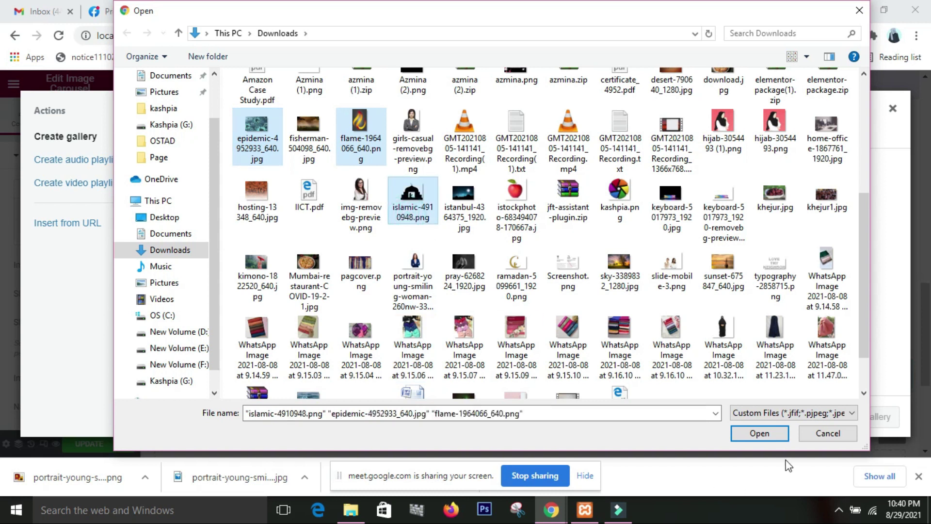
pyautogui.click(774, 439)
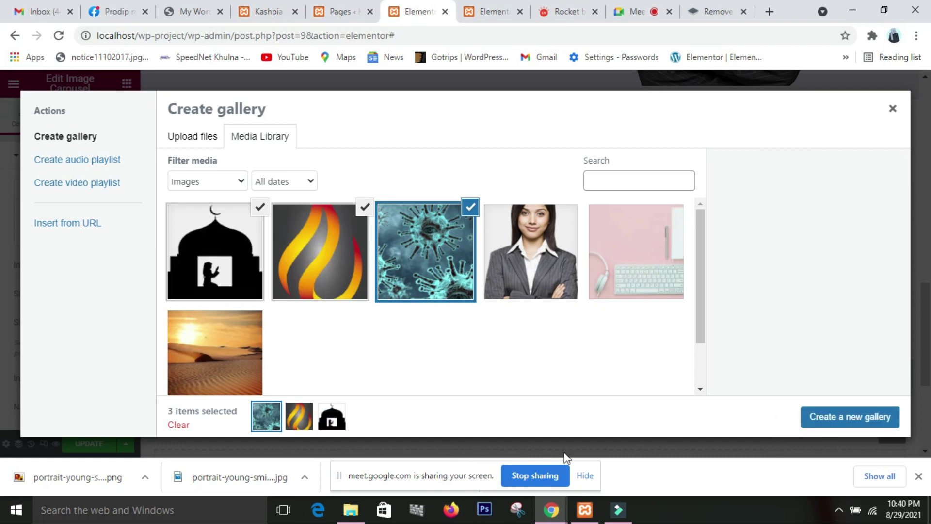
# Create a gallery from the three uploaded images and insert it into the My Works carousel.
pyautogui.click(848, 421)
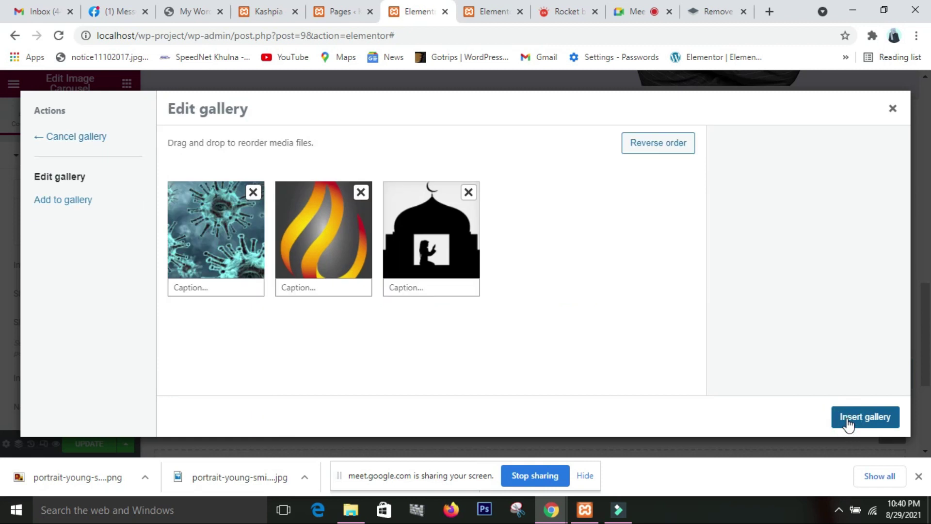
pyautogui.click(848, 418)
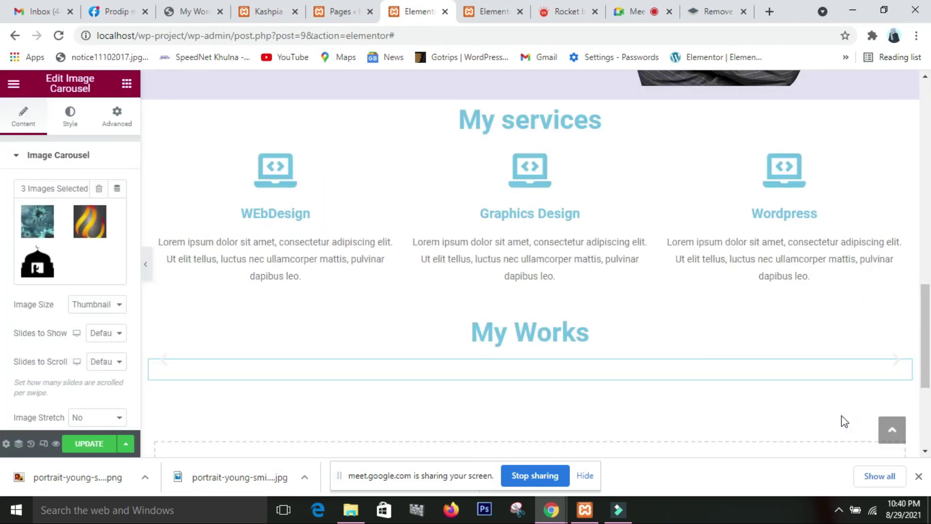
pyautogui.scroll(-3, 805, 364)
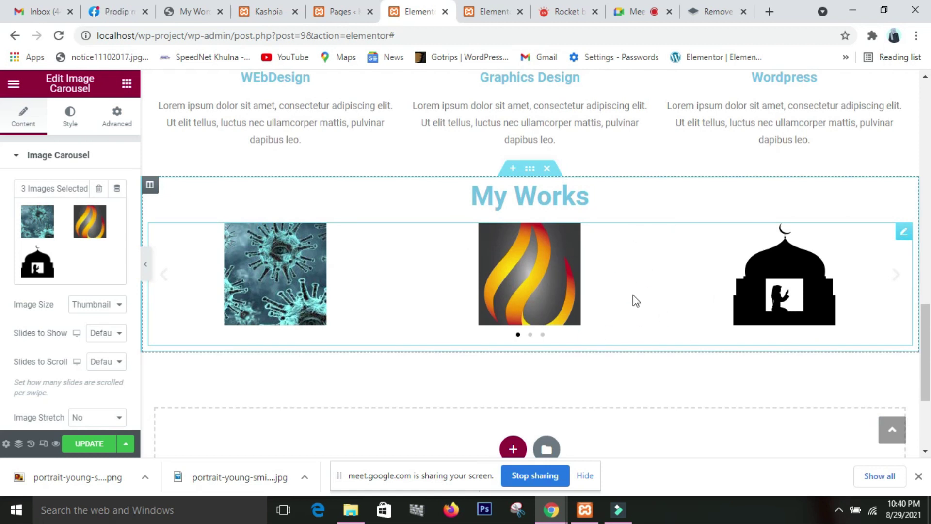
# Add a single-column section below the carousel and paste a copy of the My Works heading into it.
pyautogui.scroll(-1, 566, 291)
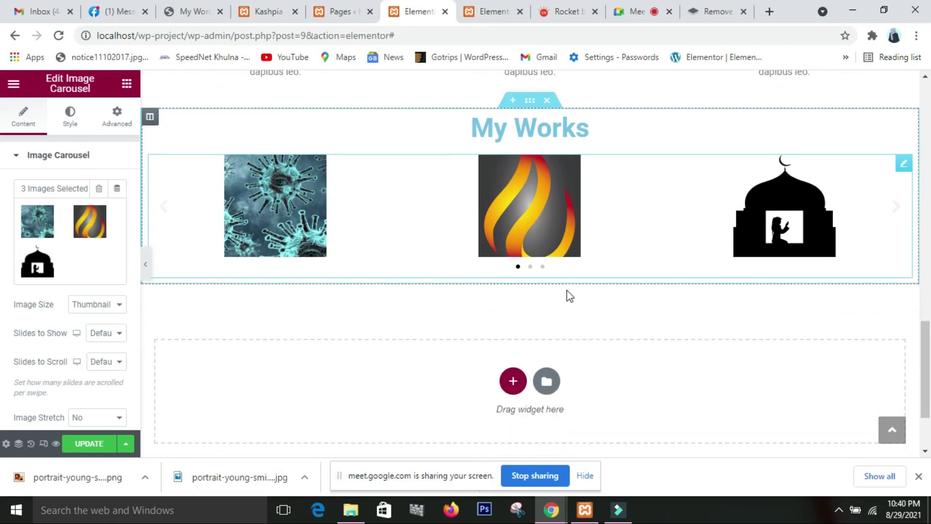
pyautogui.click(512, 383)
pyautogui.click(356, 433)
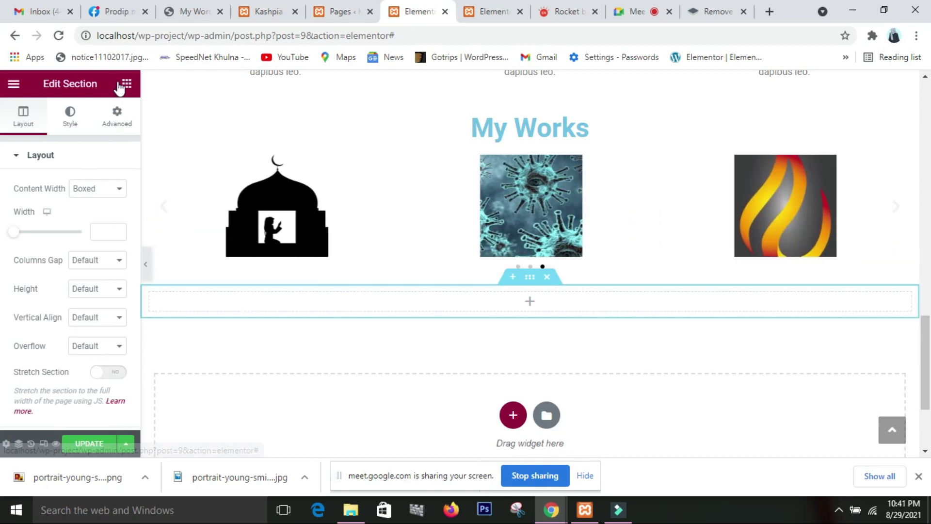
pyautogui.rightClick(567, 130)
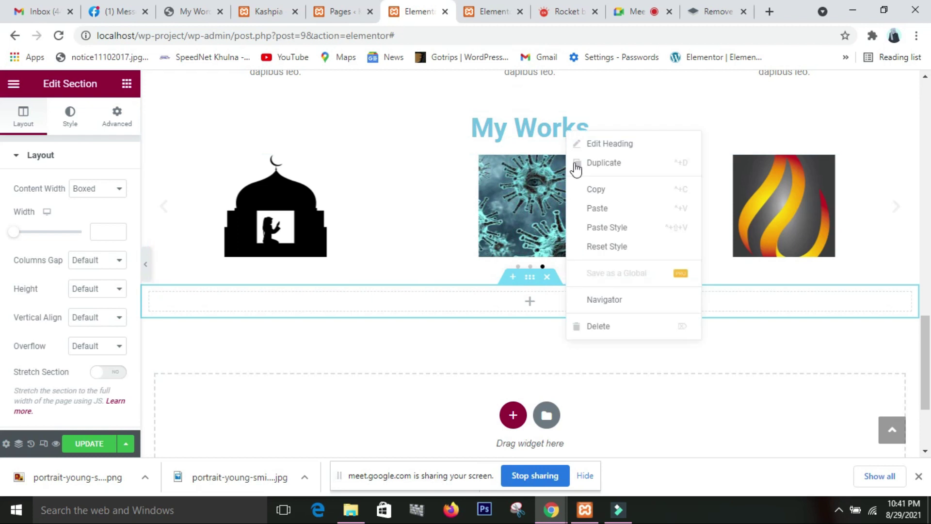
pyautogui.click(590, 189)
pyautogui.rightClick(582, 306)
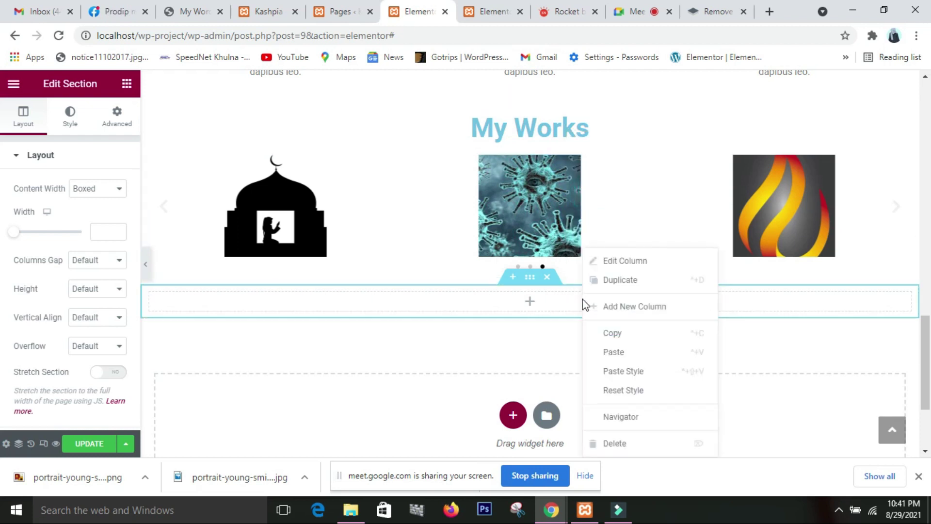
pyautogui.click(628, 352)
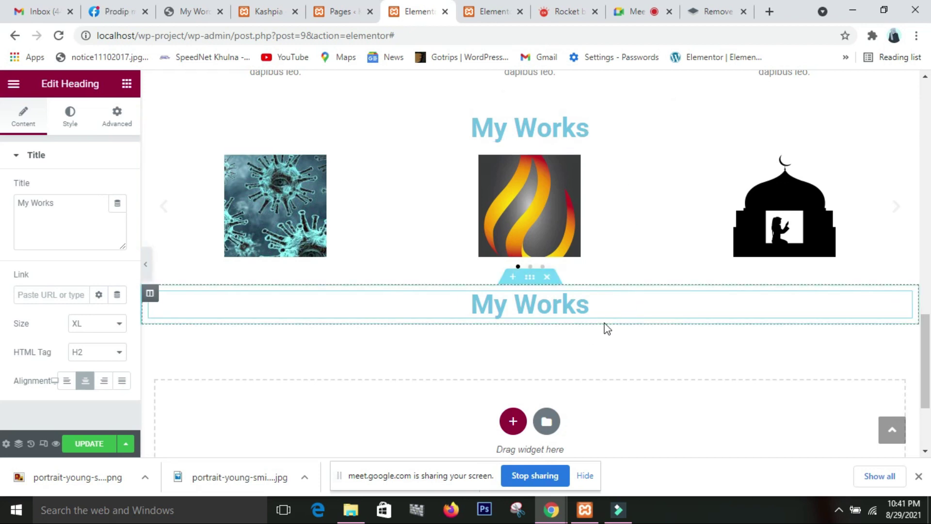
# Change the title of the copied heading to Contact.
pyautogui.click(55, 206)
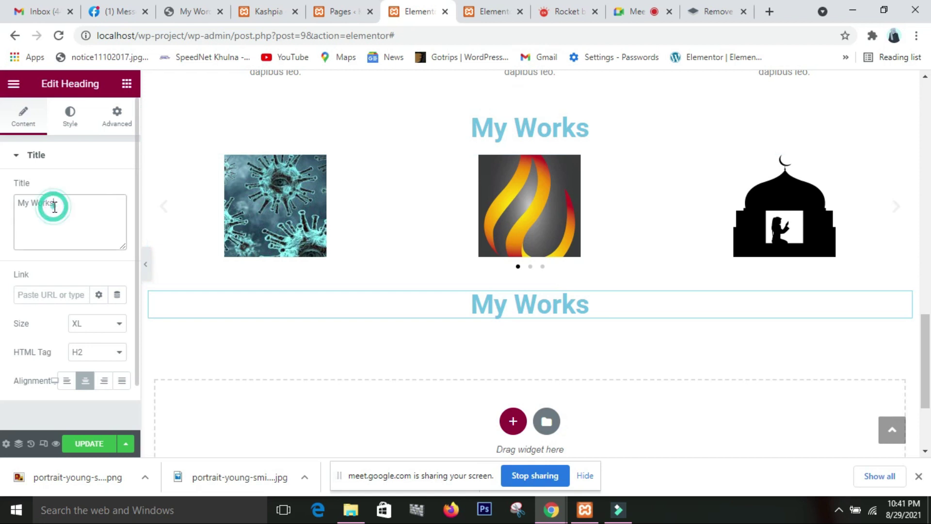
pyautogui.press('BackSpace')
pyautogui.press('BackSpace')
pyautogui.press('BackSpace')
pyautogui.press('BackSpace')
pyautogui.press('BackSpace')
pyautogui.press('BackSpace')
pyautogui.press('BackSpace')
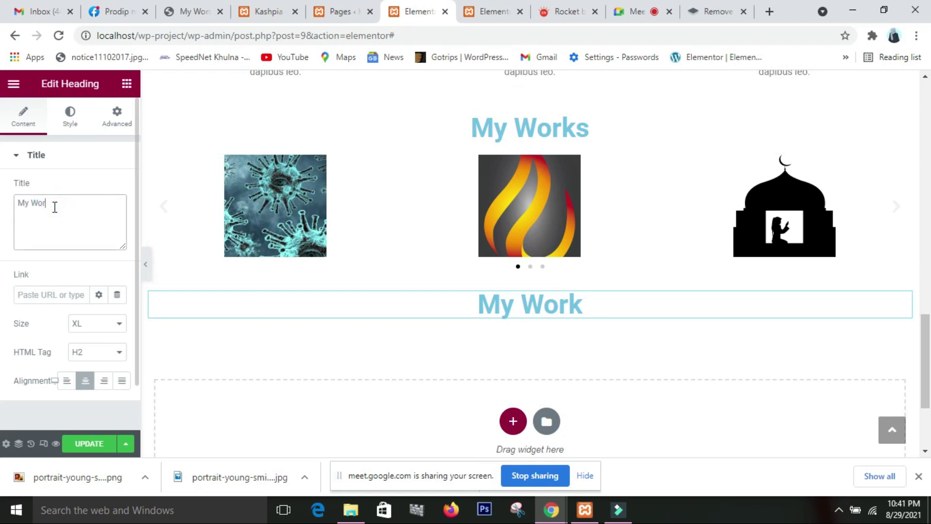
pyautogui.write('Co')
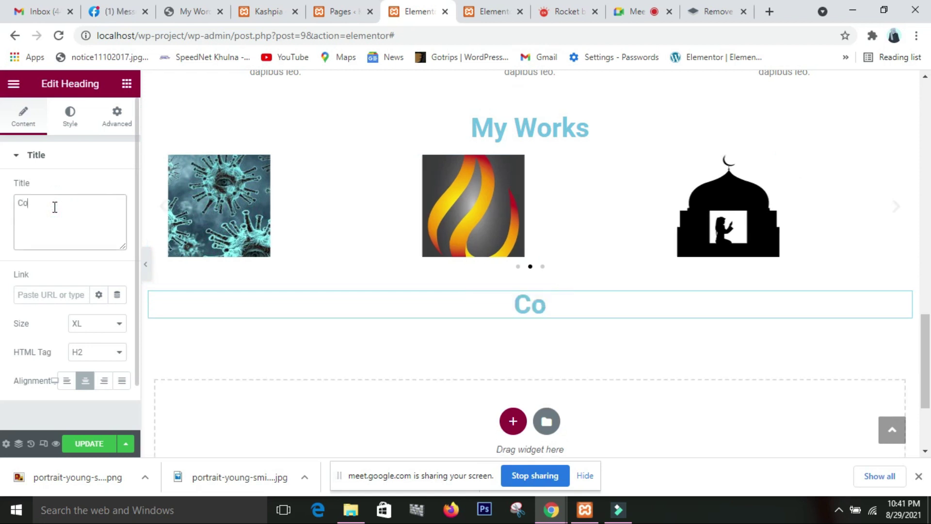
pyautogui.write('ntact')
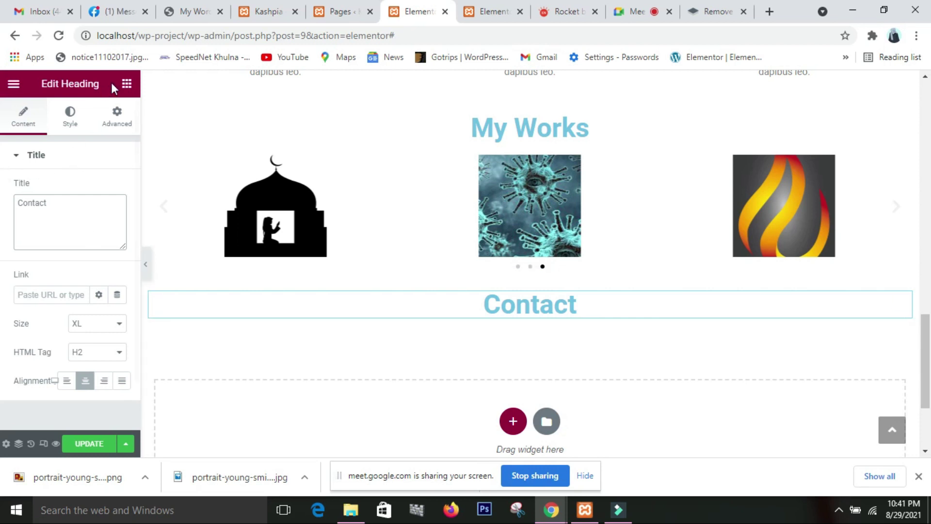
pyautogui.click(126, 84)
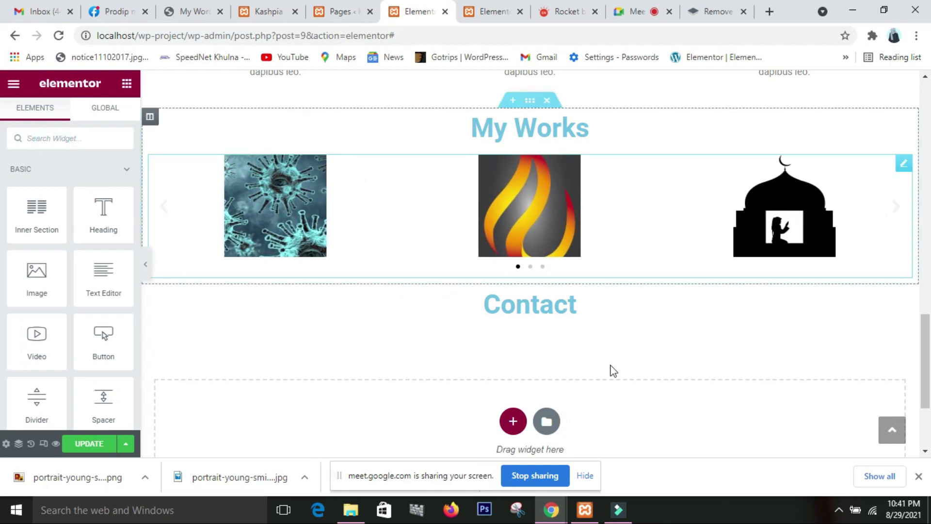
pyautogui.click(71, 141)
pyautogui.write('con')
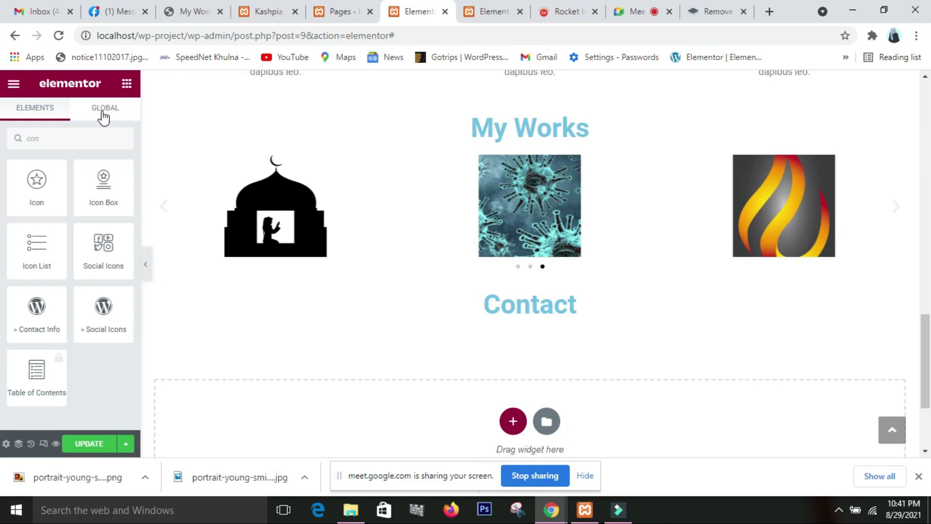
pyautogui.click(103, 115)
# Add a two-column Inner Section below the Contact heading and place the Contact Info widget in its left column.
pyautogui.click(126, 83)
pyautogui.moveTo(35, 218); pyautogui.dragTo(546, 305)
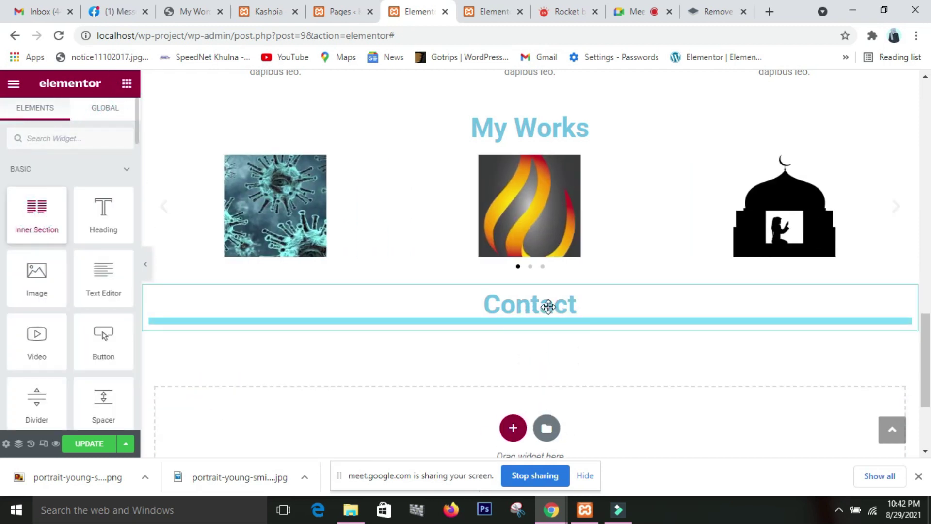
pyautogui.click(125, 84)
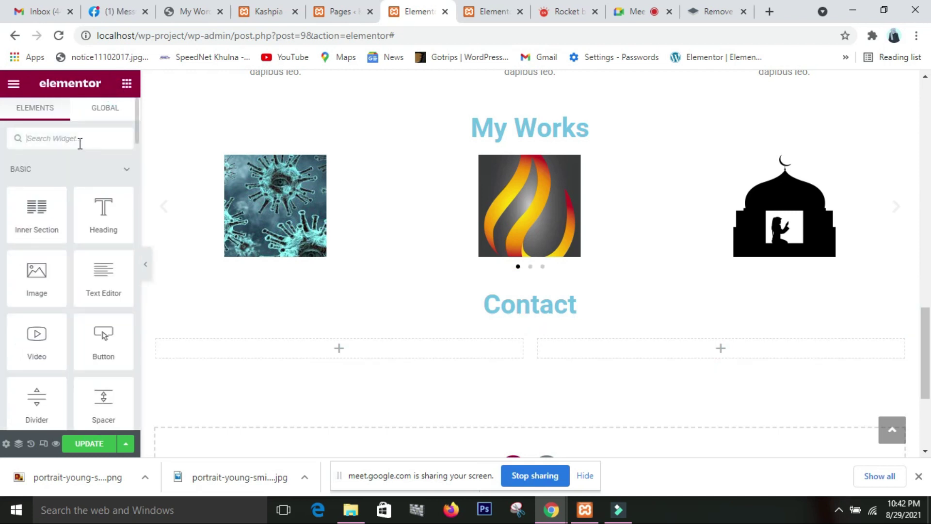
pyautogui.write('cona')
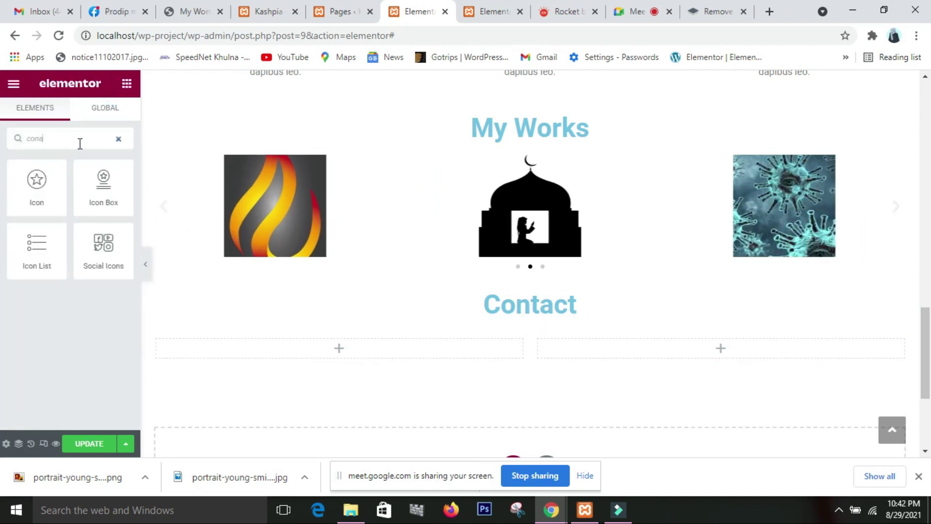
pyautogui.press('BackSpace')
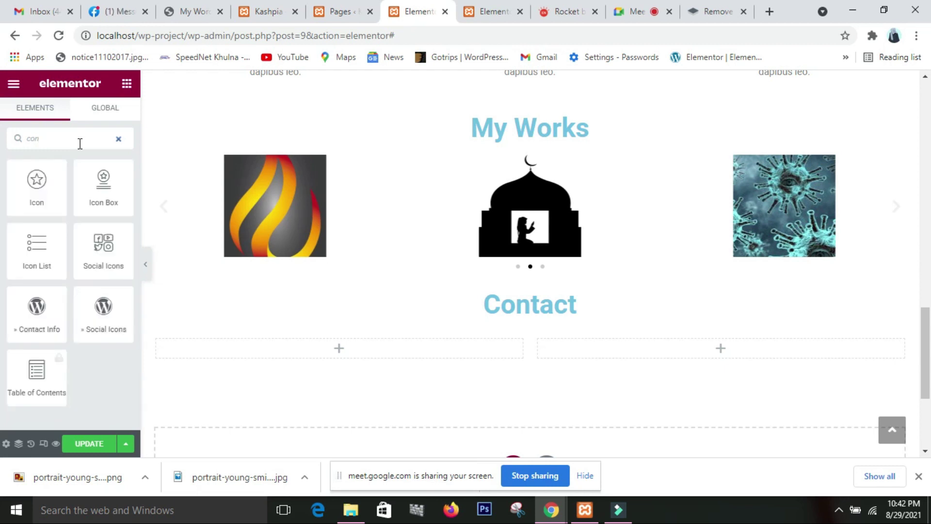
pyautogui.moveTo(16, 322); pyautogui.dragTo(267, 350)
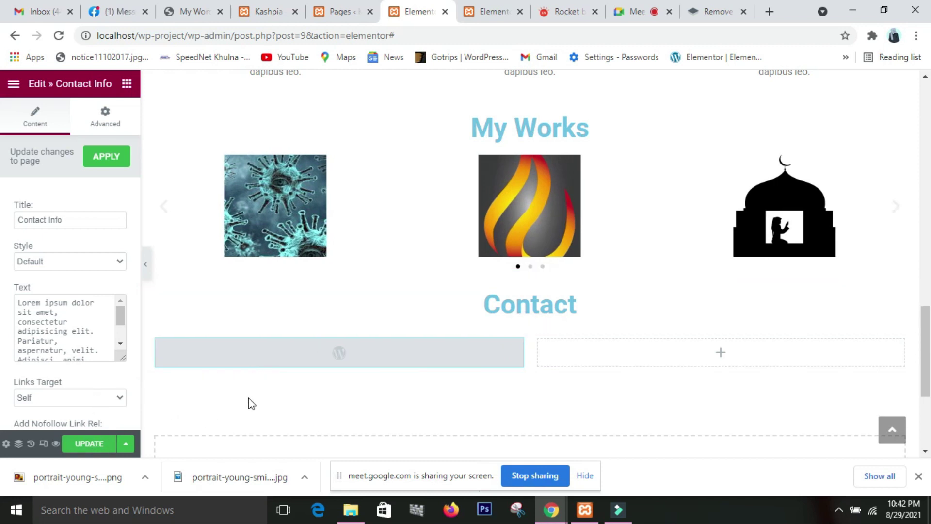
# Set the Contact Info widget's style to Big Icons.
pyautogui.scroll(-3, 309, 374)
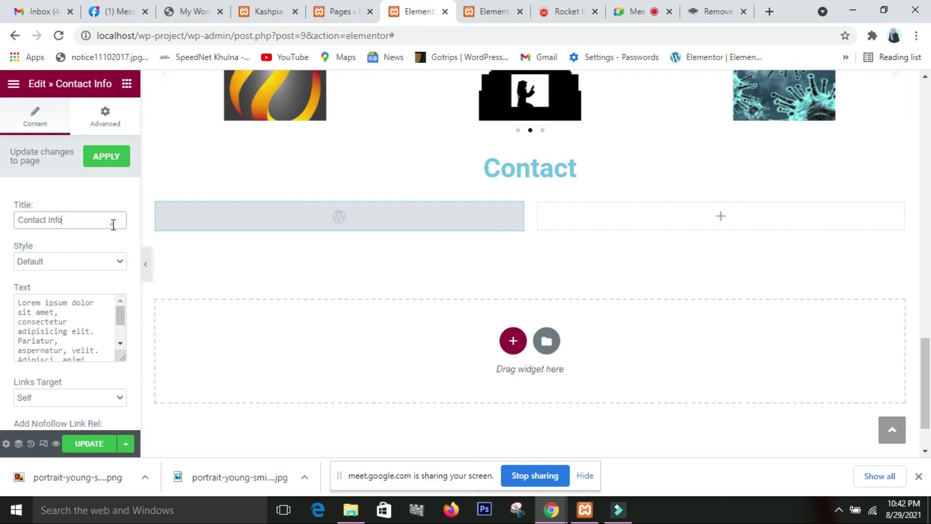
pyautogui.click(120, 269)
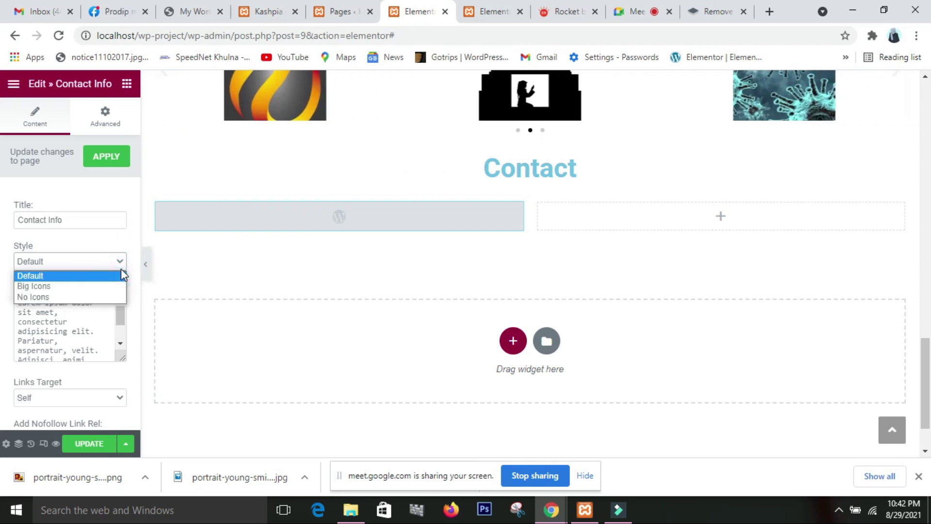
pyautogui.click(98, 285)
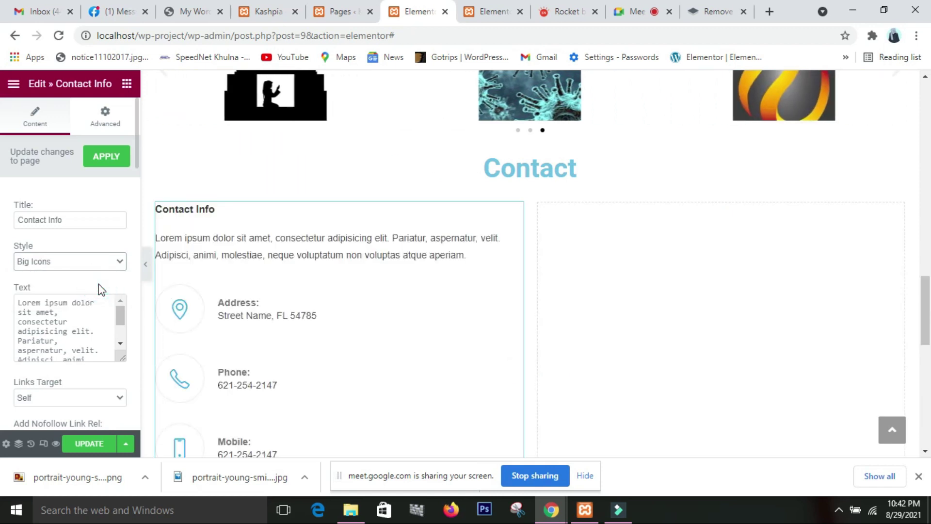
# Examine the Contact Info widget's entries on the page from the address down to the Skype button.
pyautogui.scroll(-5, 338, 304)
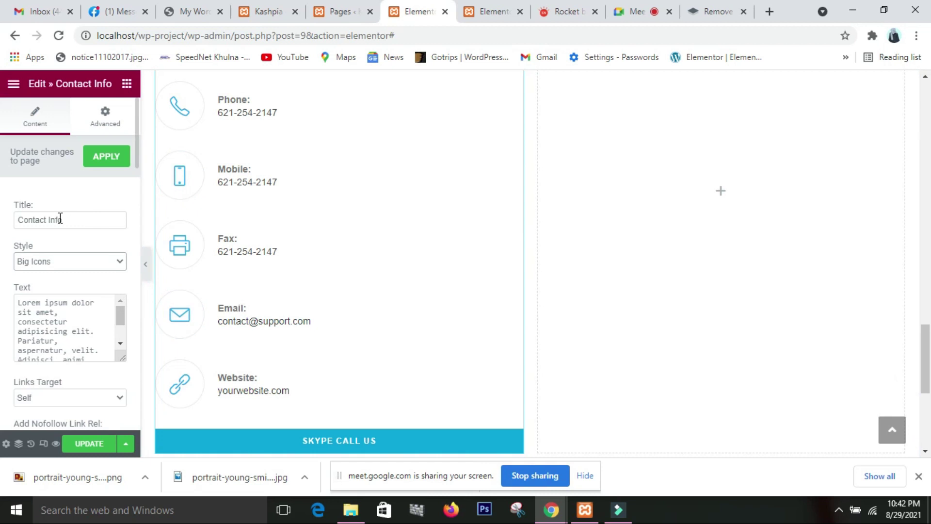
pyautogui.scroll(5, 247, 223)
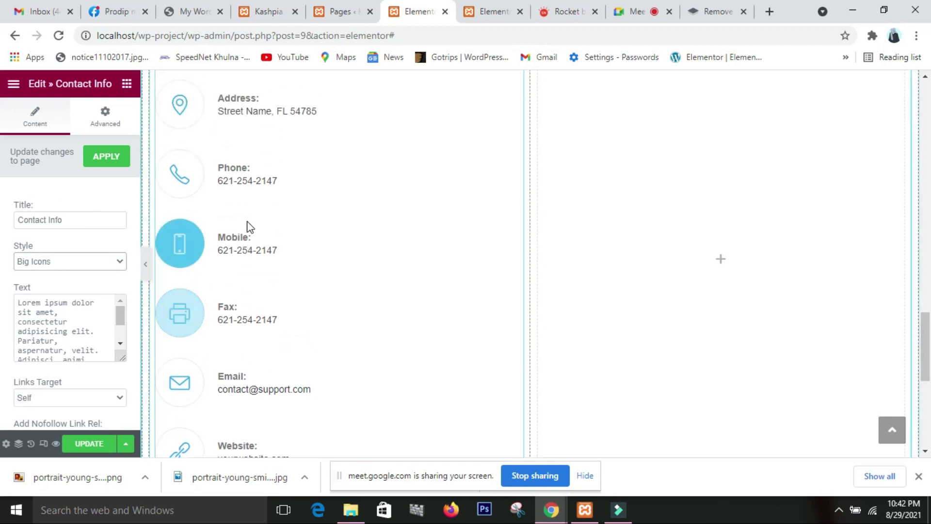
pyautogui.scroll(-1, 246, 225)
pyautogui.scroll(1, 245, 224)
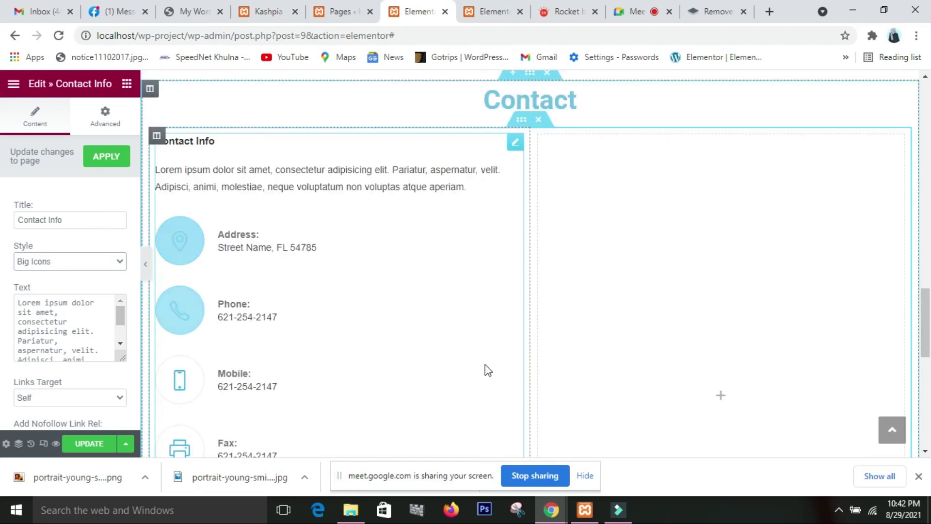
pyautogui.scroll(-1, 426, 359)
pyautogui.scroll(-1, 426, 362)
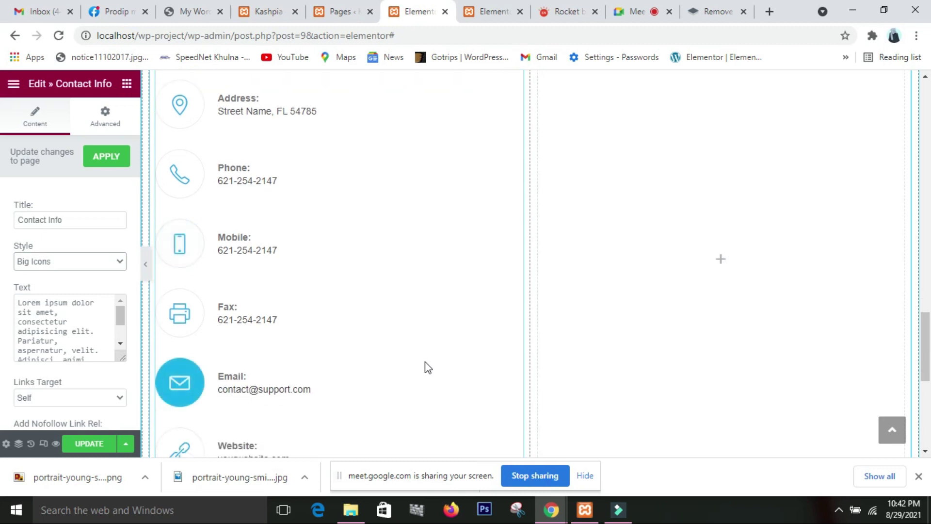
pyautogui.scroll(2, 426, 365)
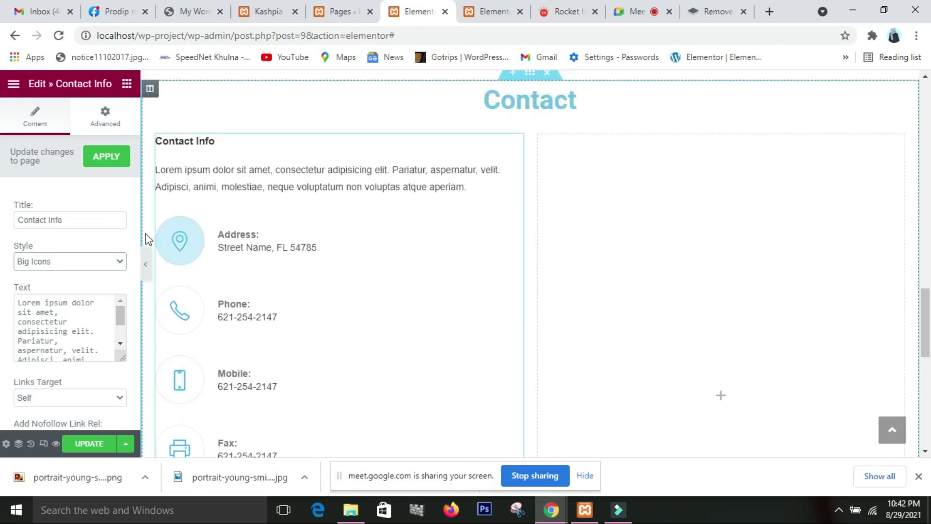
# Search the widget list for "con" and reopen the settings of the Contact Info widget on the page.
pyautogui.click(127, 83)
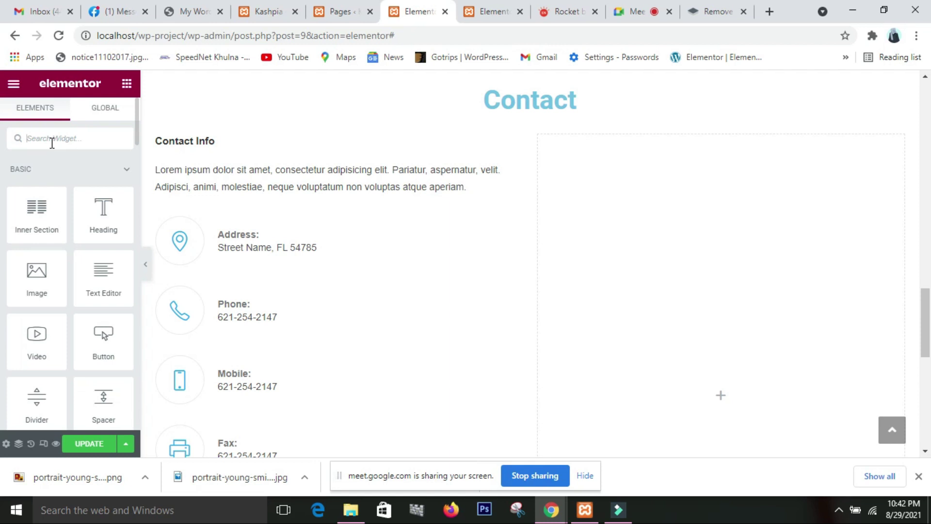
pyautogui.write('con')
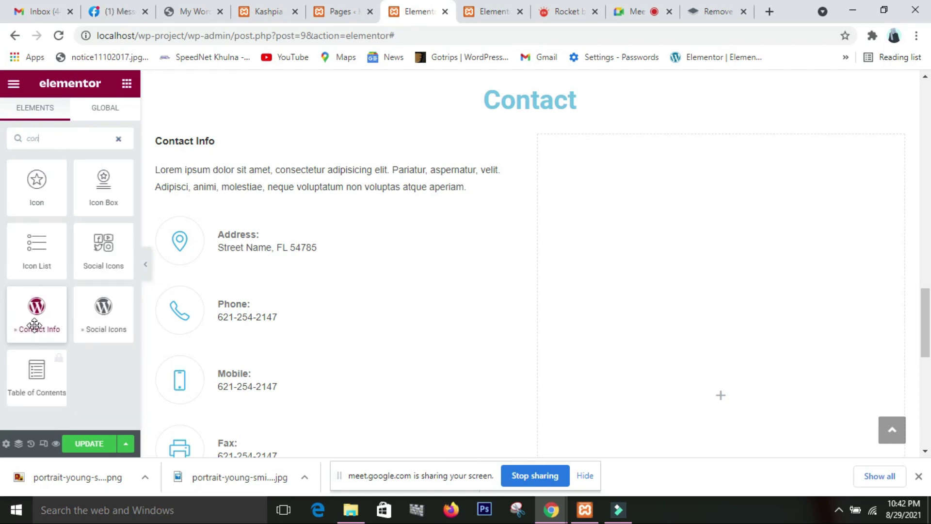
pyautogui.click(317, 299)
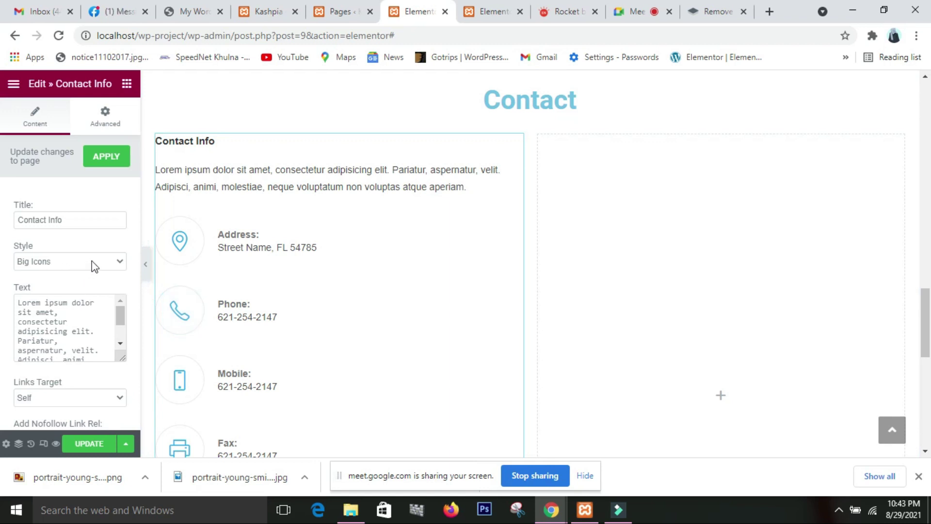
# Examine the Contact Info widget's entries and their matching address, phone, mobile, fax and email settings.
pyautogui.scroll(-4, 238, 354)
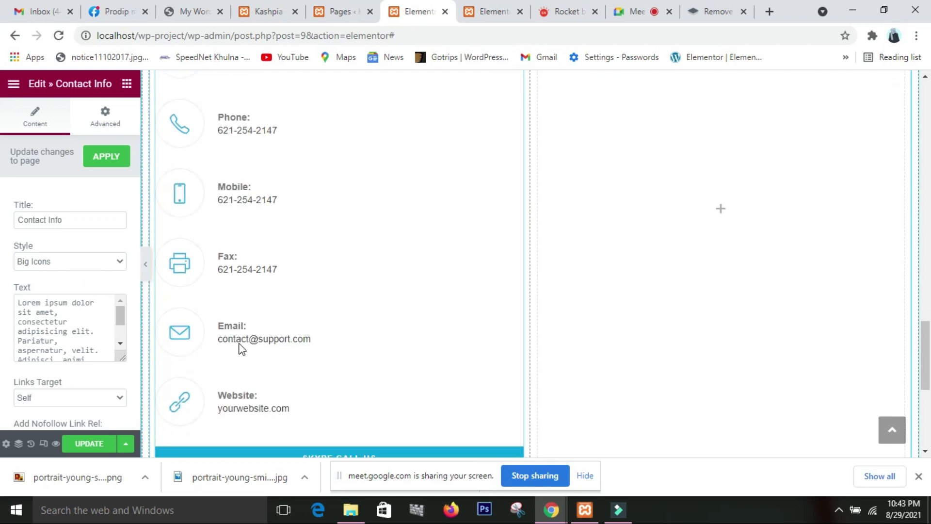
pyautogui.scroll(1, 239, 271)
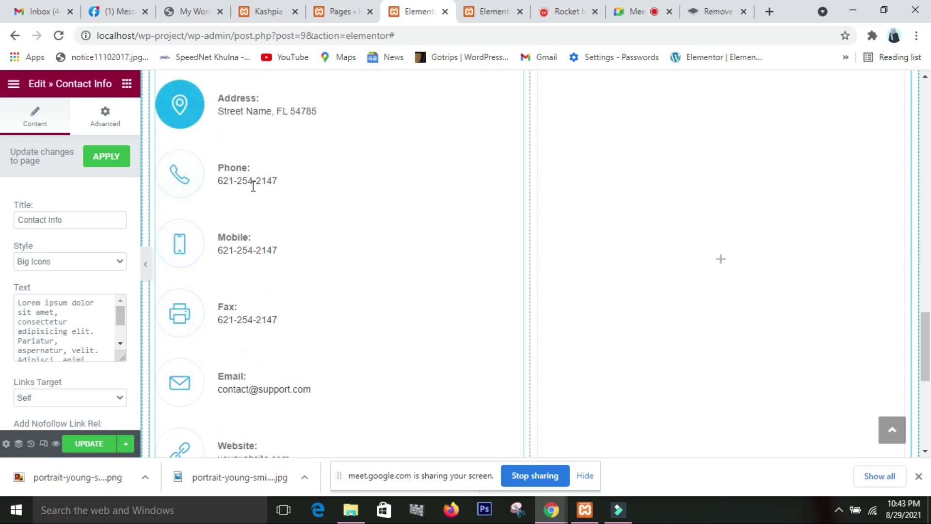
pyautogui.scroll(-2, 235, 368)
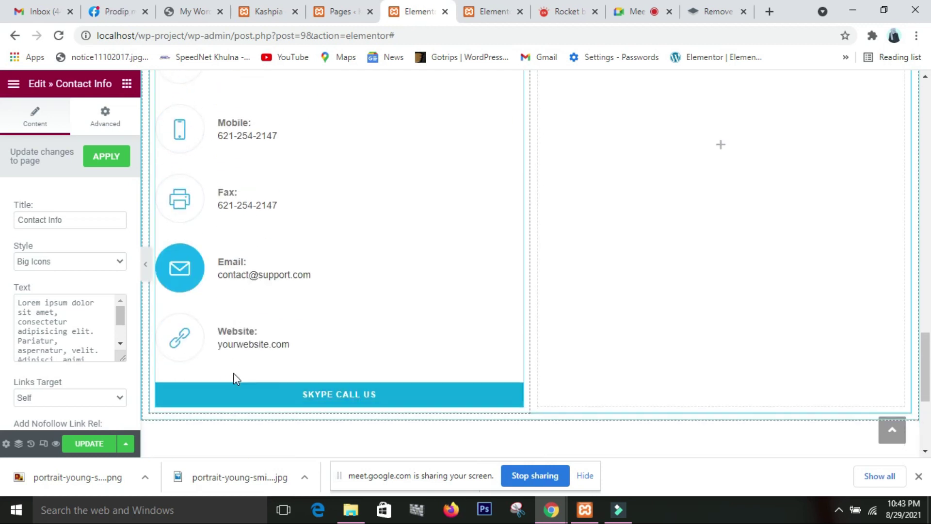
pyautogui.scroll(-1, 234, 374)
pyautogui.scroll(-2, 103, 312)
pyautogui.scroll(-4, 92, 380)
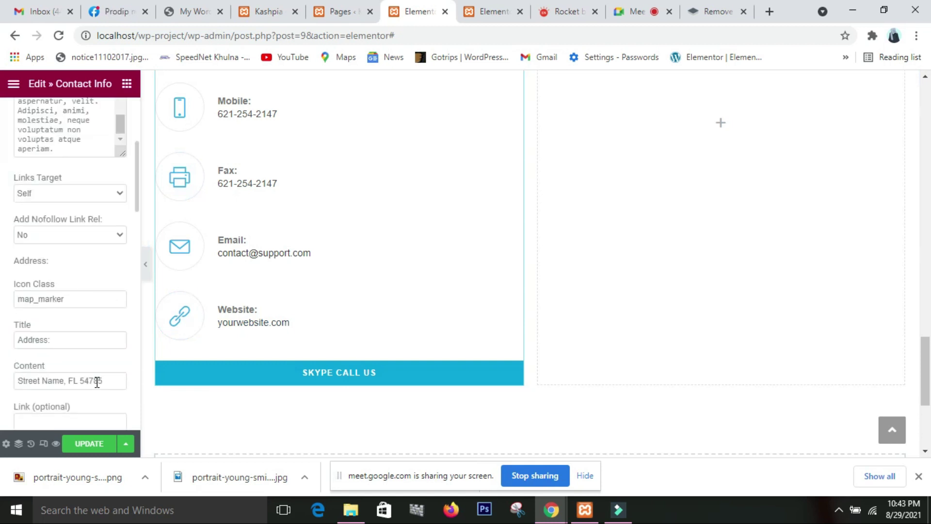
pyautogui.scroll(-3, 67, 399)
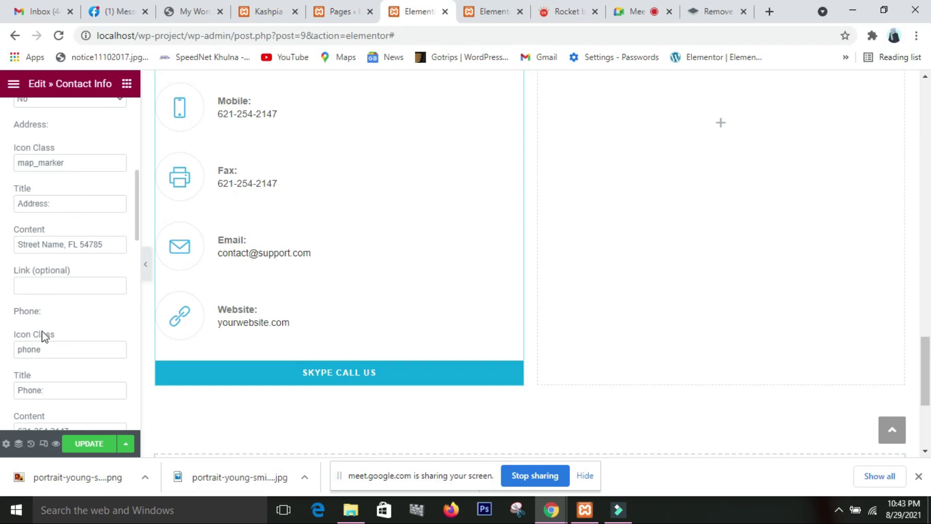
pyautogui.scroll(-3, 66, 415)
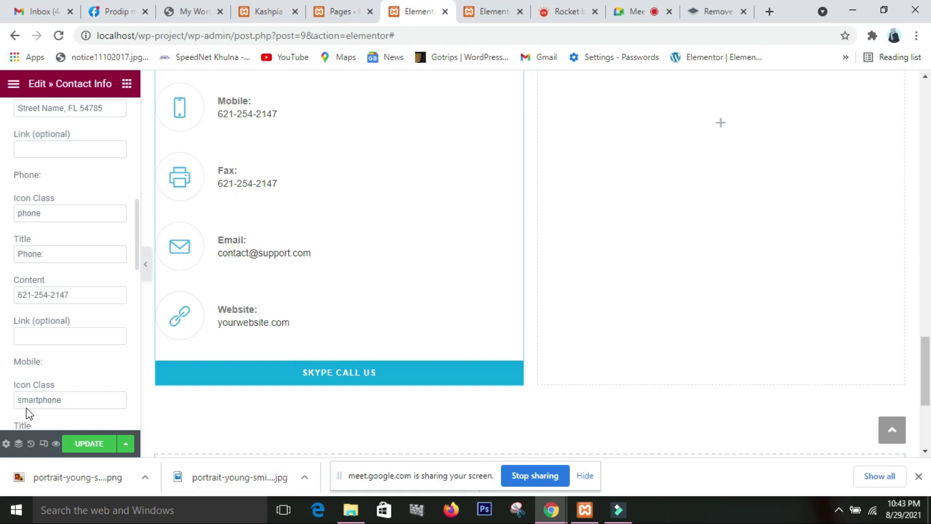
pyautogui.scroll(-9, 58, 399)
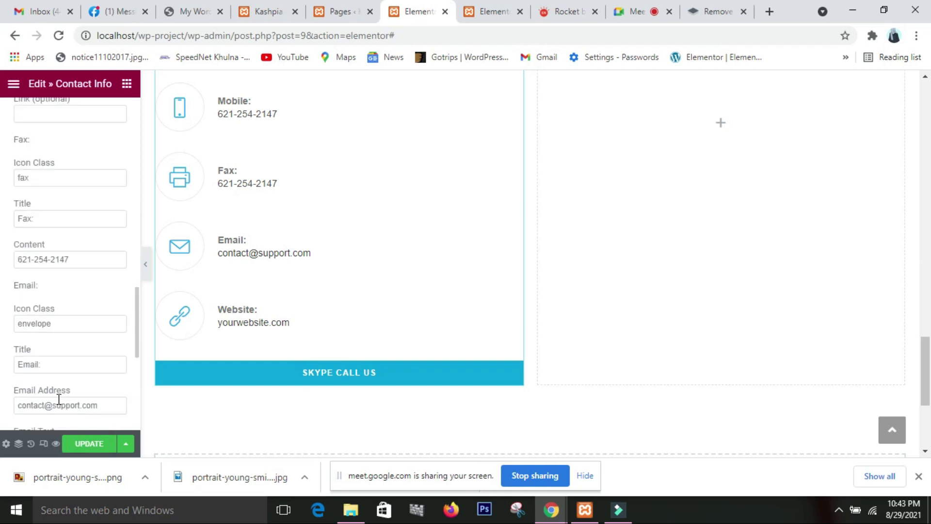
pyautogui.scroll(-6, 59, 399)
pyautogui.scroll(15, 59, 399)
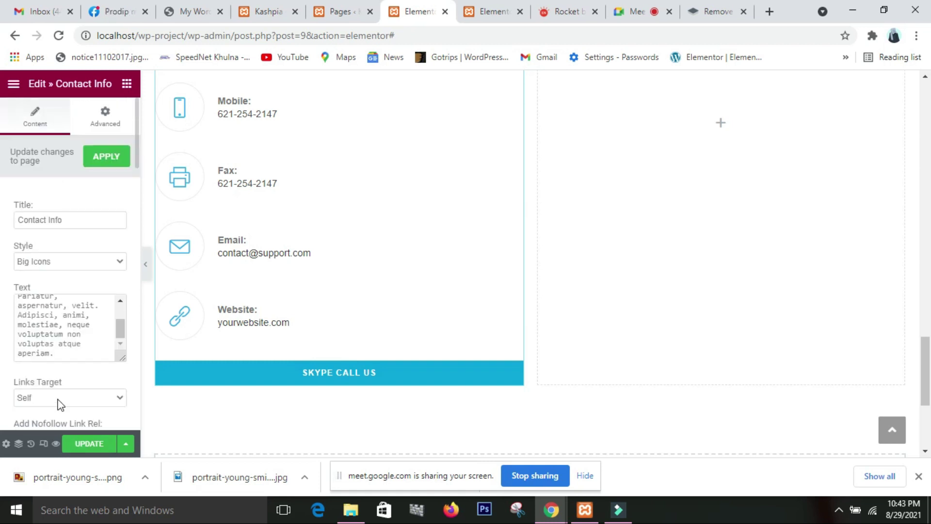
pyautogui.scroll(7, 746, 266)
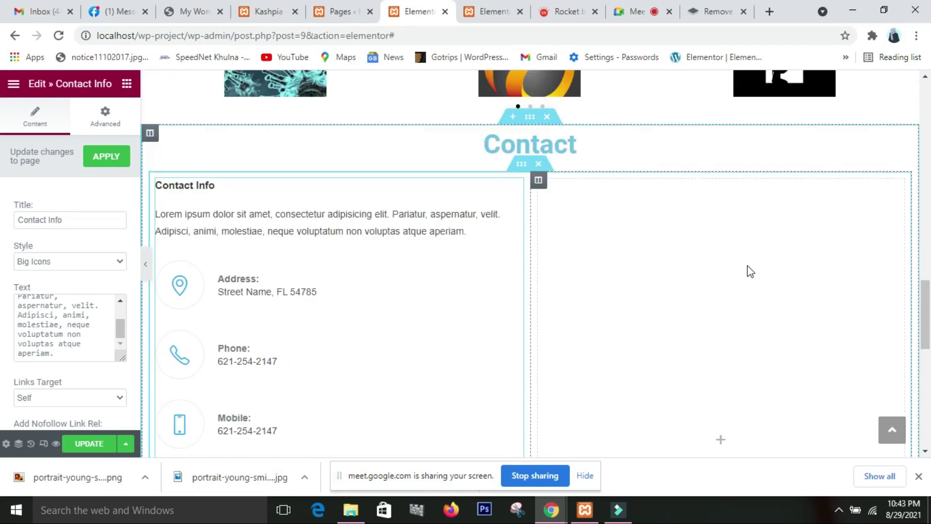
# Add a Google Maps widget to the empty right column beside the Contact Info widget.
pyautogui.scroll(-4, 747, 265)
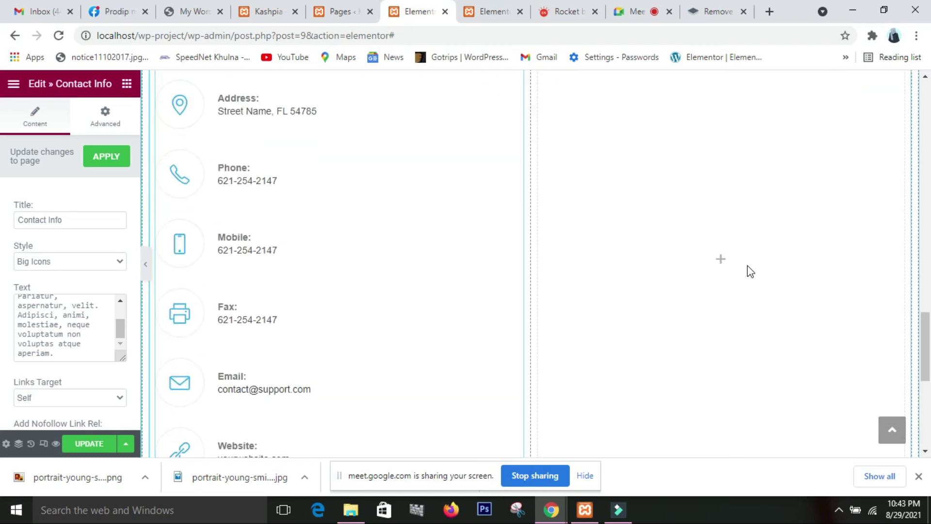
pyautogui.click(123, 91)
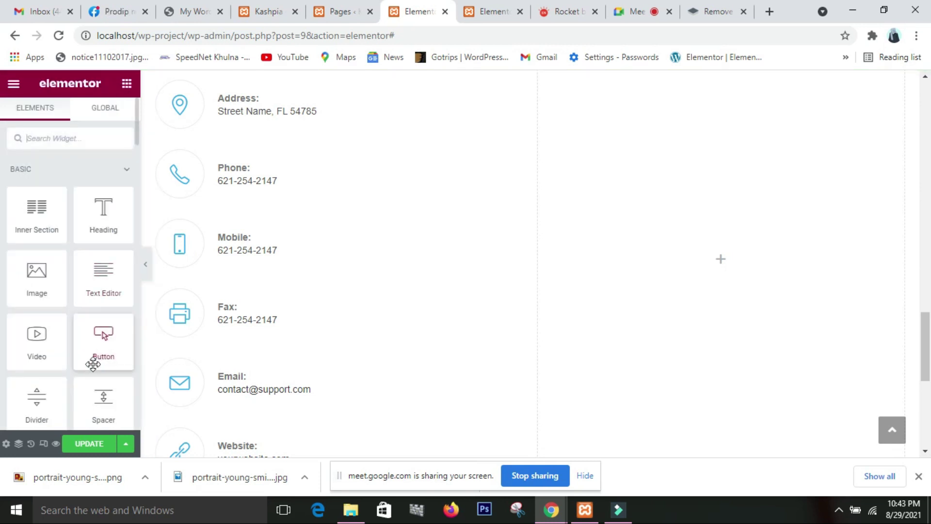
pyautogui.scroll(-2, 75, 383)
pyautogui.moveTo(33, 398); pyautogui.dragTo(631, 190)
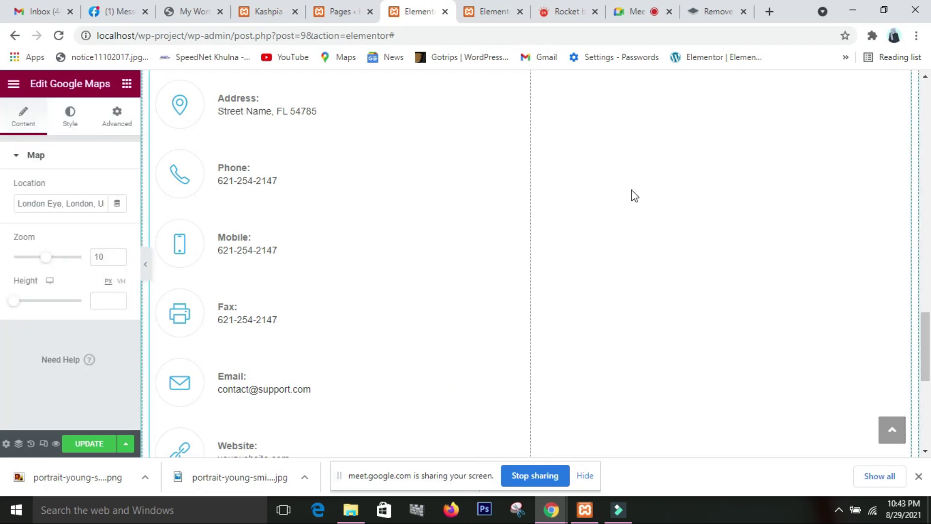
pyautogui.scroll(3, 655, 298)
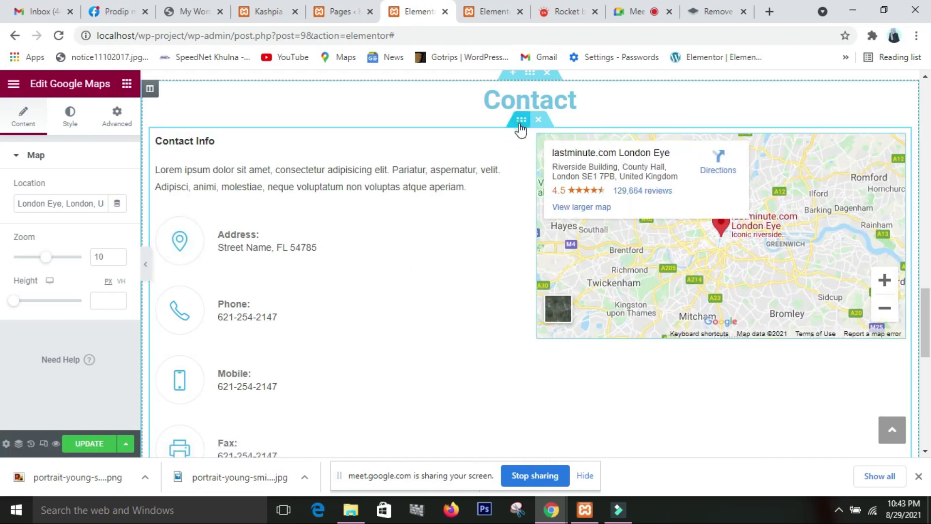
# Change the content width setting of the outer section that holds the Contact heading and the map.
pyautogui.click(521, 121)
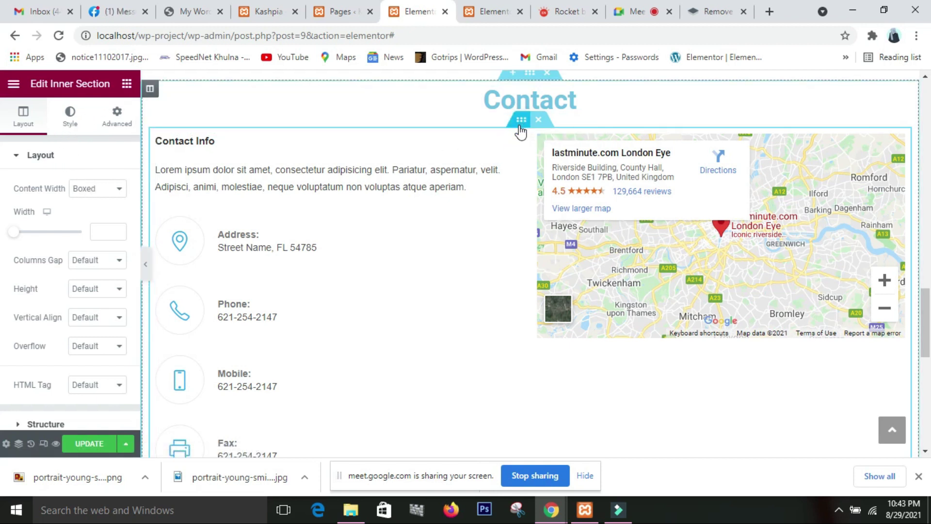
pyautogui.scroll(3, 529, 194)
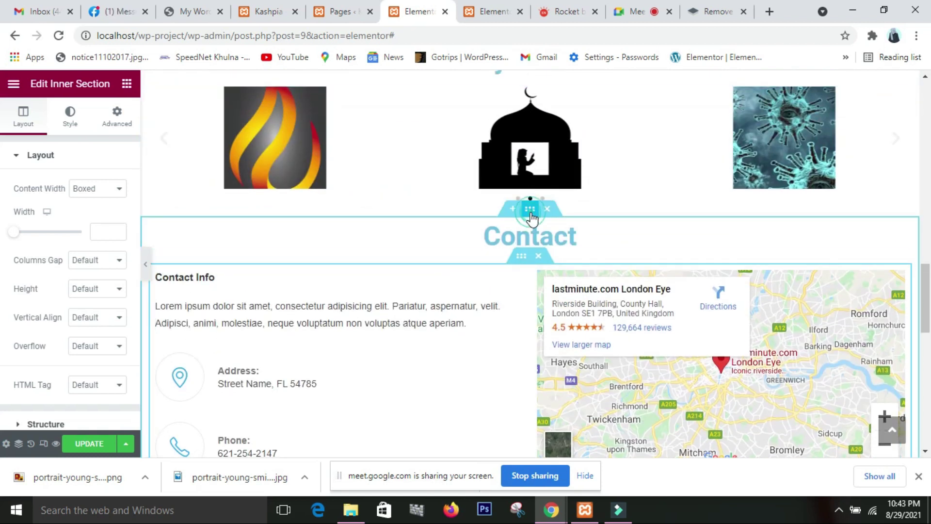
pyautogui.click(529, 211)
pyautogui.click(115, 190)
pyautogui.click(83, 213)
# Give the Contact section a classic background in the light pink colour #EAD4D4.
pyautogui.click(69, 130)
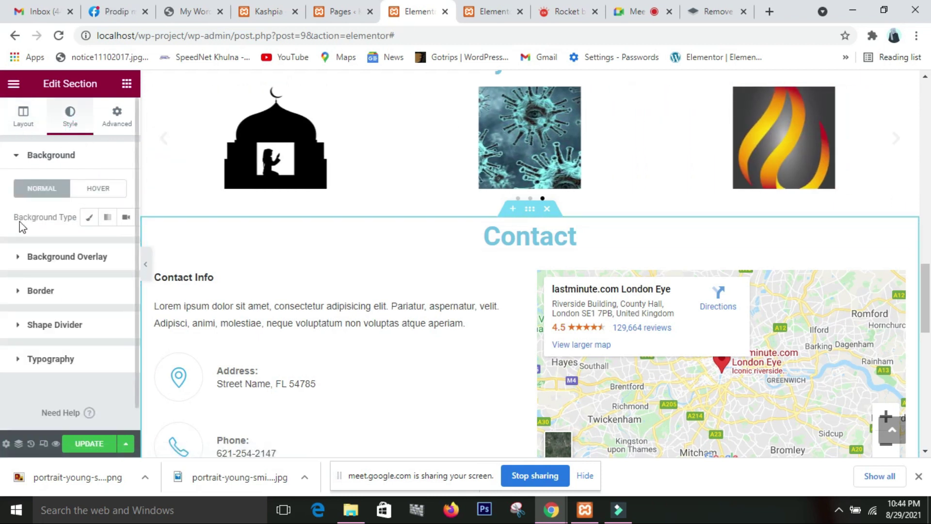
pyautogui.click(88, 219)
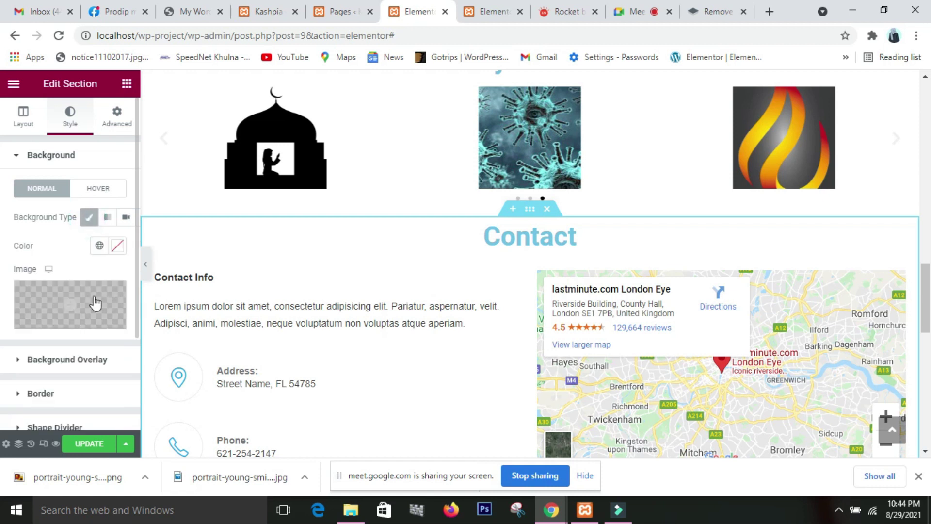
pyautogui.click(118, 247)
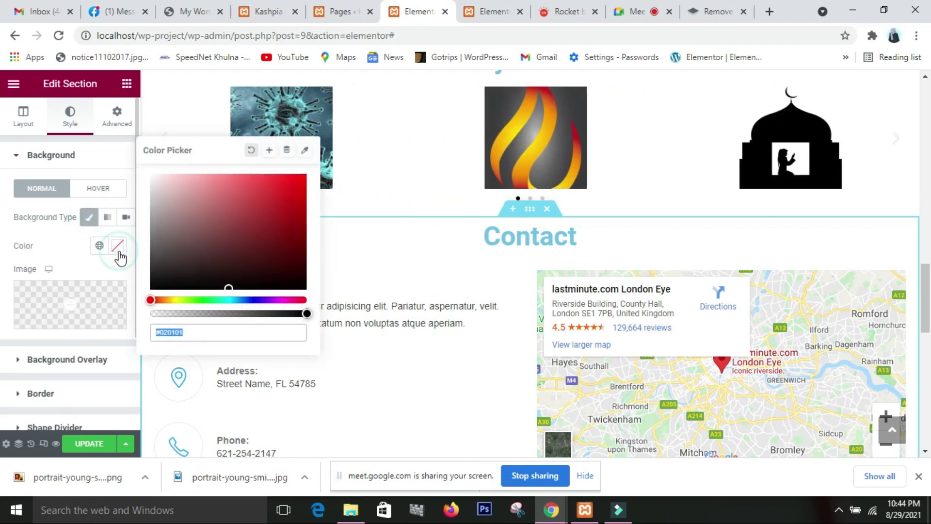
pyautogui.click(165, 182)
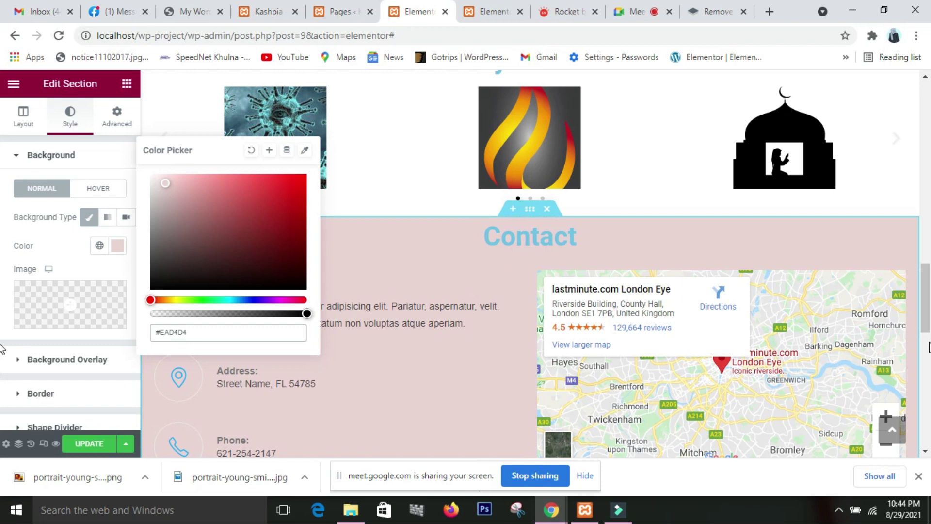
# Shift the hue of the Contact section's background to blue, giving the colour #D4DEEA.
pyautogui.scroll(15, 921, 291)
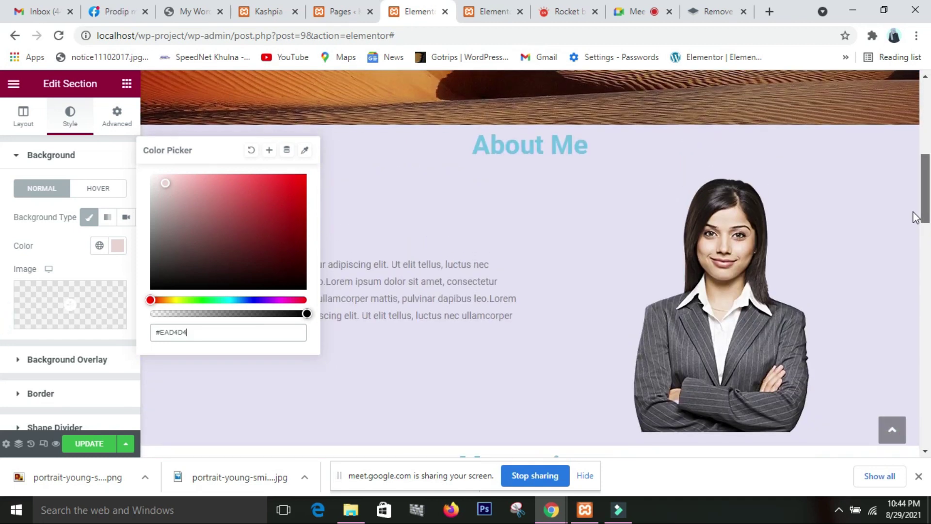
pyautogui.scroll(-4, 917, 228)
pyautogui.scroll(1, 921, 245)
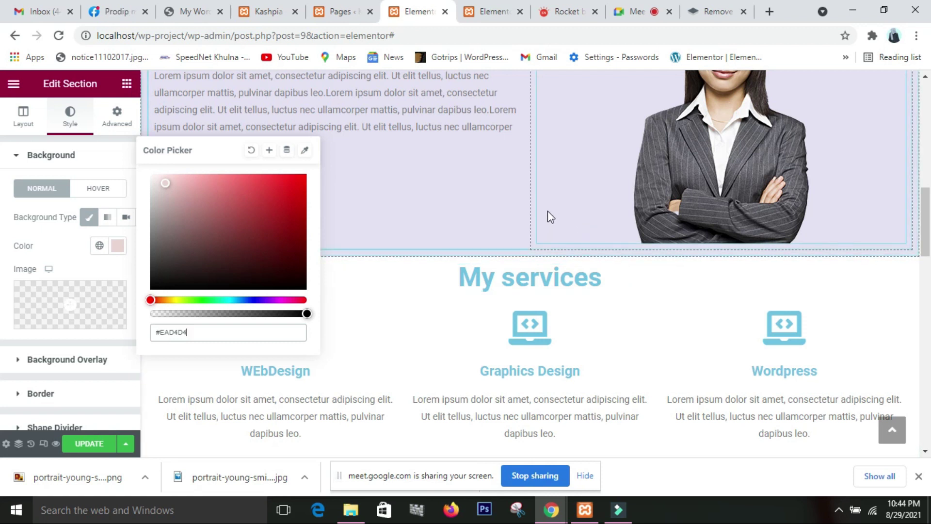
pyautogui.click(243, 299)
pyautogui.scroll(-9, 711, 359)
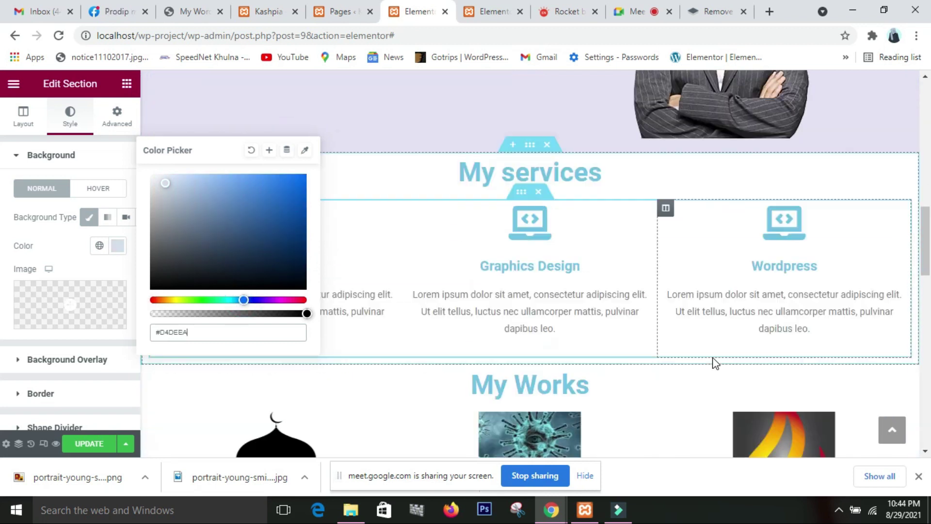
pyautogui.scroll(5, 711, 356)
pyautogui.scroll(-6, 711, 358)
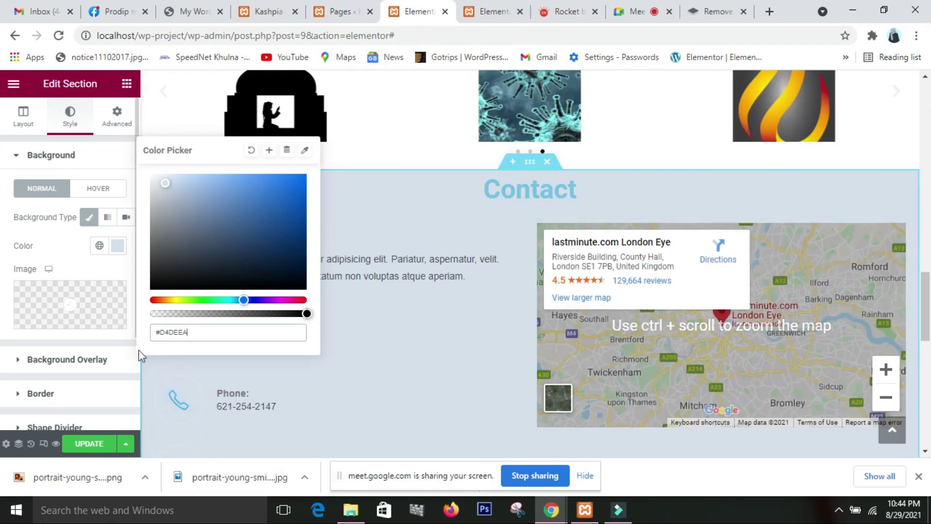
pyautogui.click(49, 246)
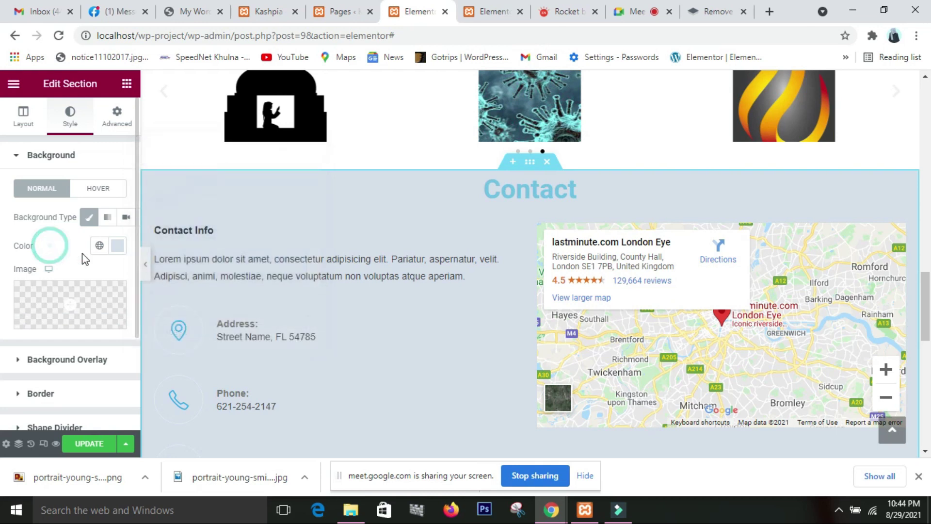
# Examine how the Contact section's background compares with the About Me and My services sections.
pyautogui.scroll(-3, 460, 420)
pyautogui.scroll(4, 460, 420)
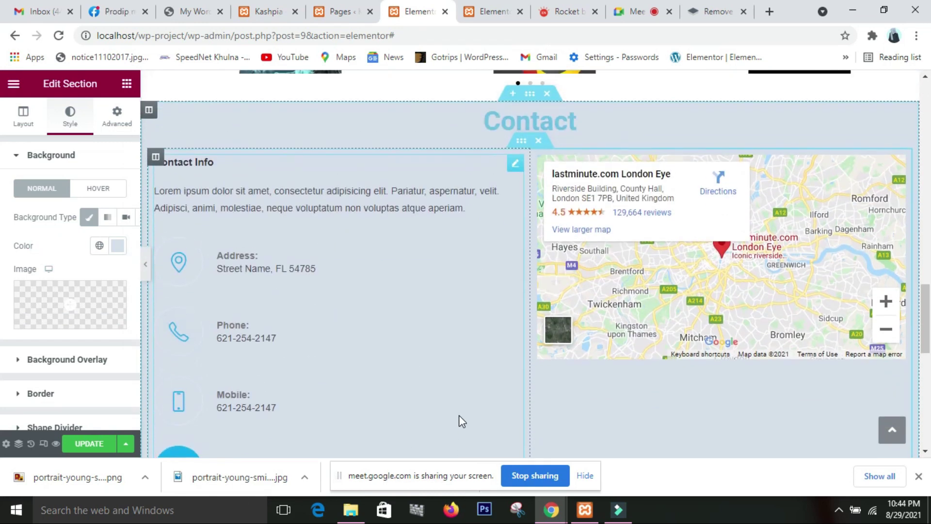
pyautogui.scroll(-2, 461, 420)
pyautogui.scroll(10, 461, 421)
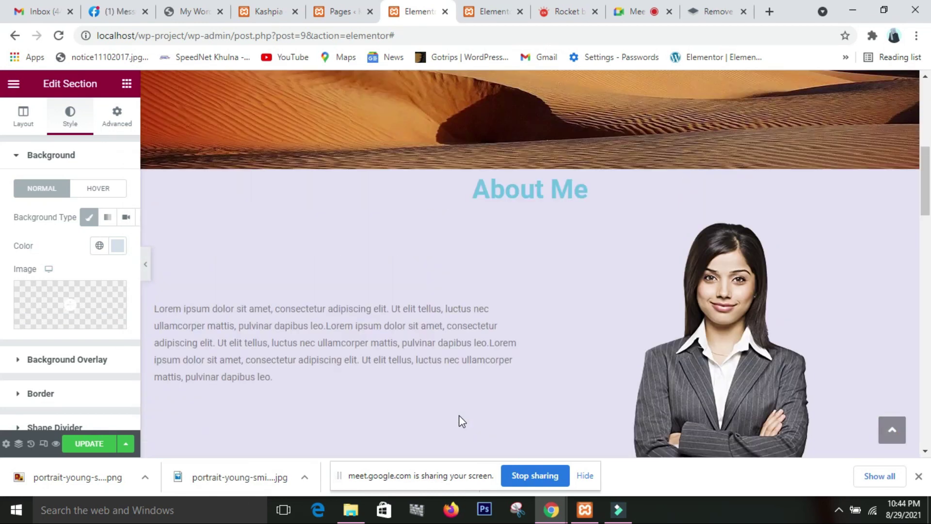
pyautogui.scroll(-2, 460, 420)
pyautogui.scroll(-4, 461, 420)
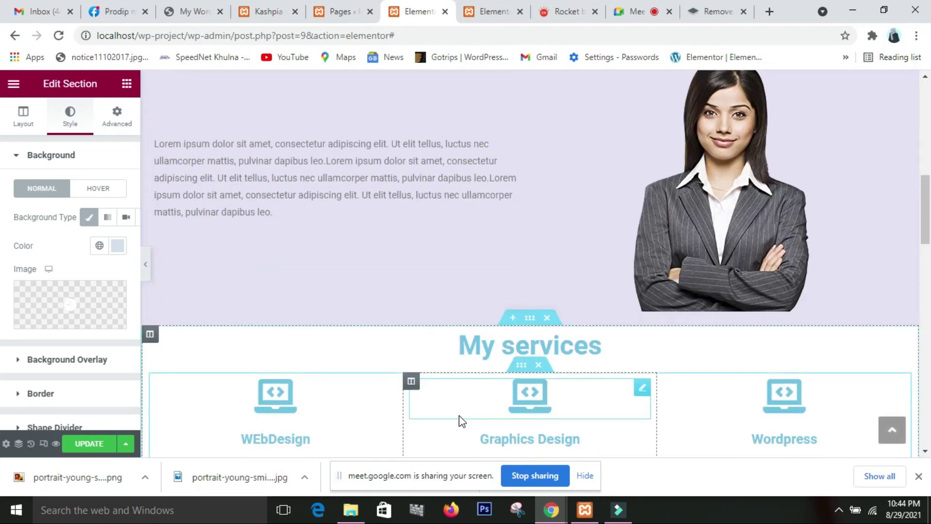
# Review the My services, My Works and Contact sections to judge how their backgrounds follow one another.
pyautogui.scroll(3, 461, 421)
pyautogui.scroll(-9, 460, 421)
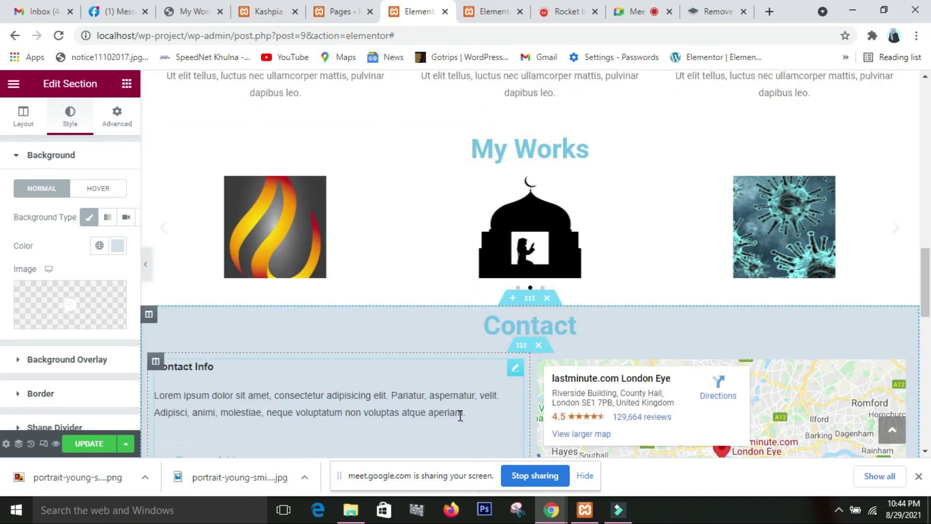
pyautogui.scroll(4, 460, 421)
pyautogui.scroll(-1, 469, 379)
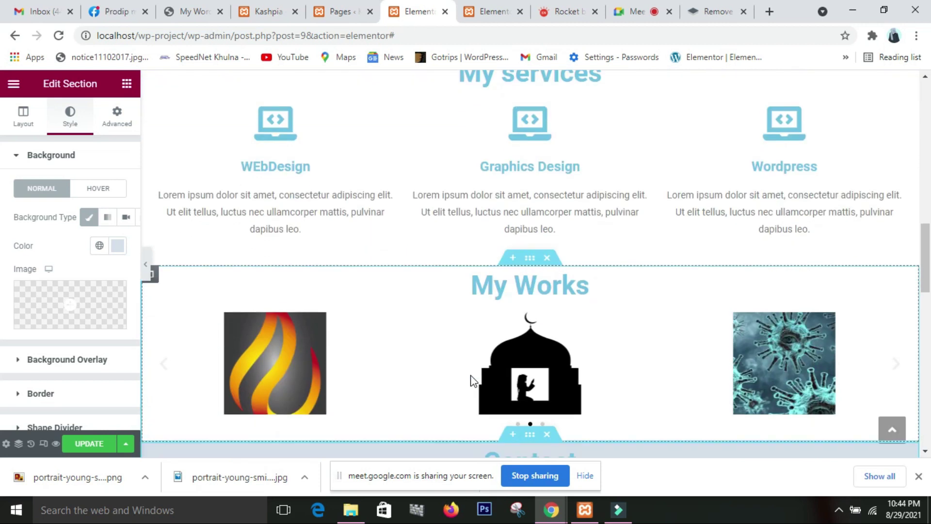
pyautogui.scroll(3, 460, 369)
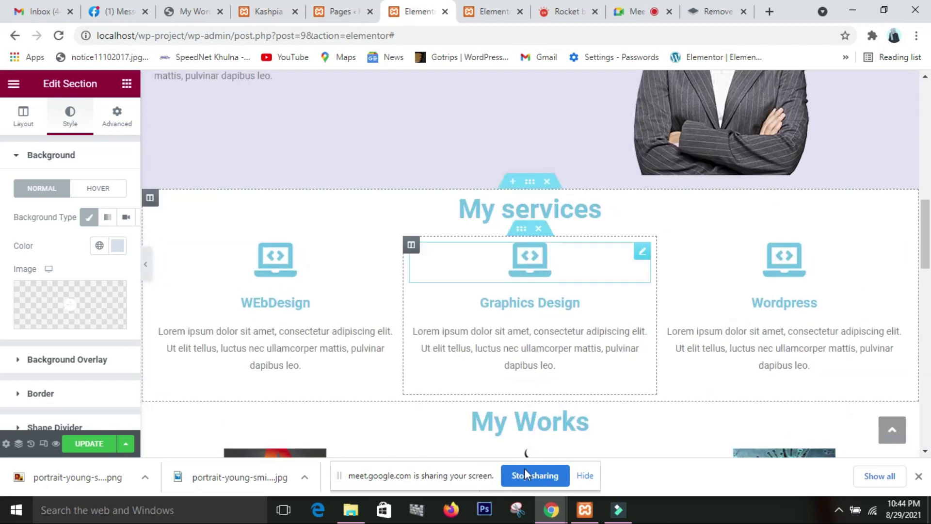
pyautogui.scroll(-3, 904, 296)
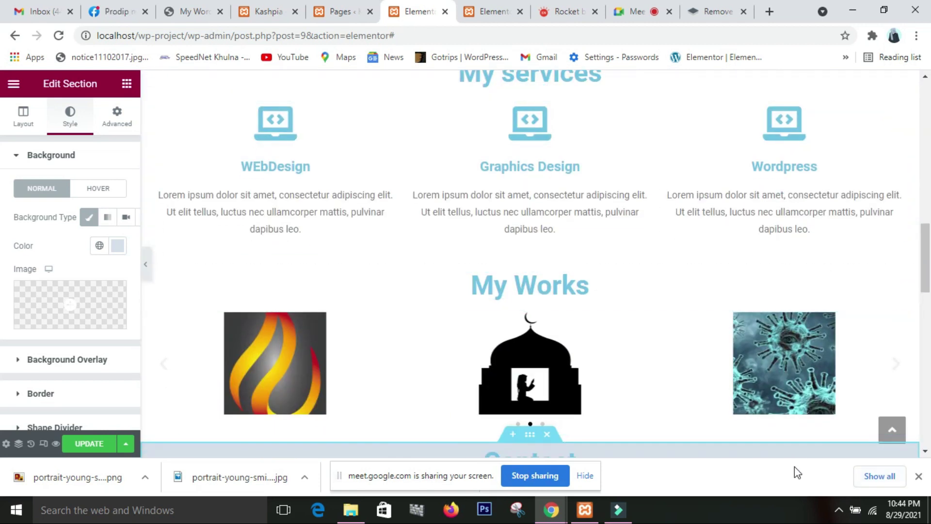
pyautogui.scroll(-2, 681, 426)
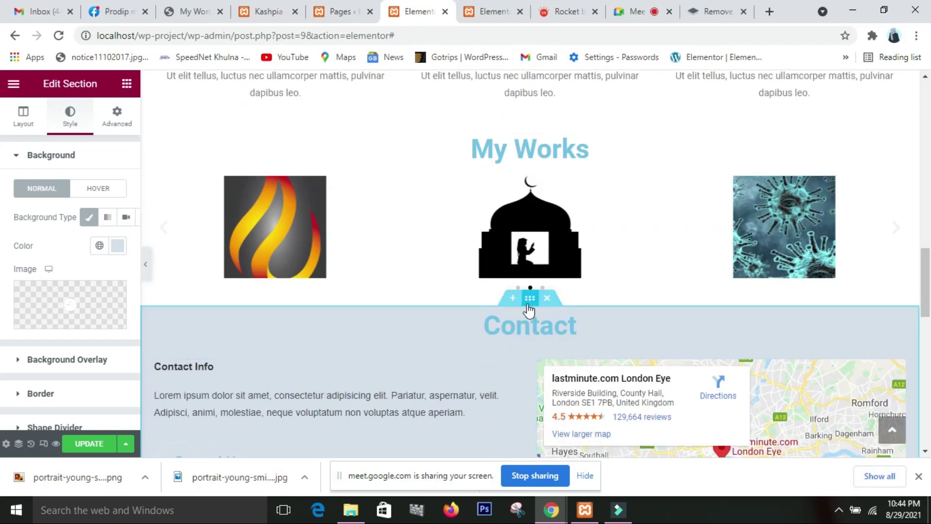
# Open the shape divider settings of the Contact section.
pyautogui.click(120, 122)
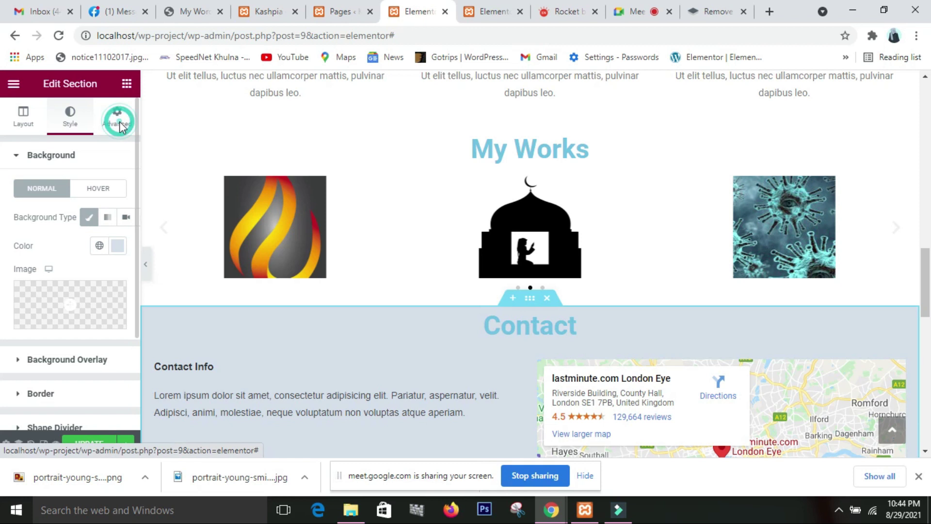
pyautogui.click(71, 117)
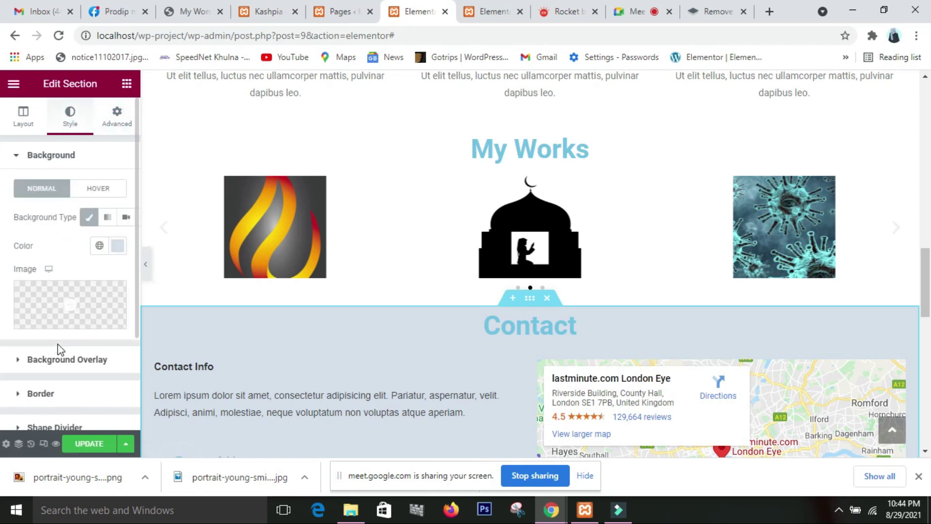
pyautogui.scroll(-3, 59, 349)
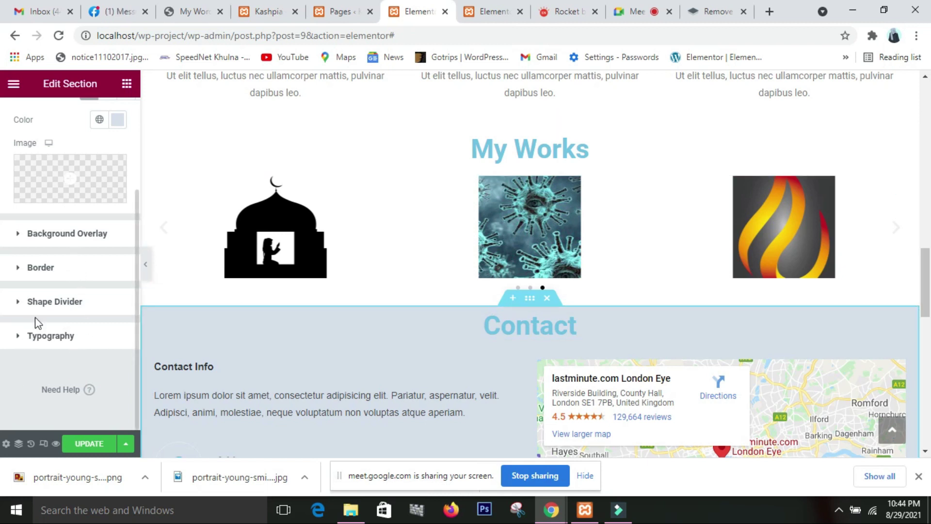
pyautogui.click(44, 302)
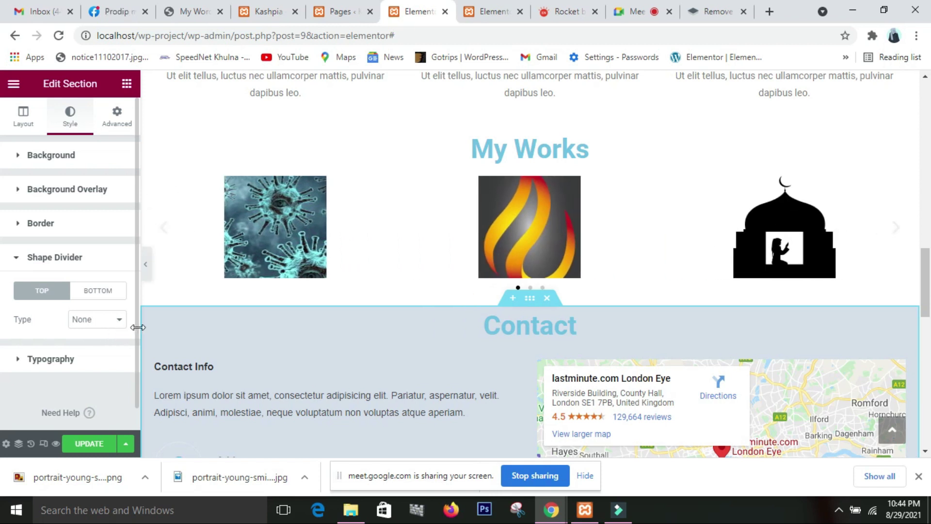
# Set the vertical alignment of the map column in the Contact section to Middle.
pyautogui.scroll(-7, 797, 398)
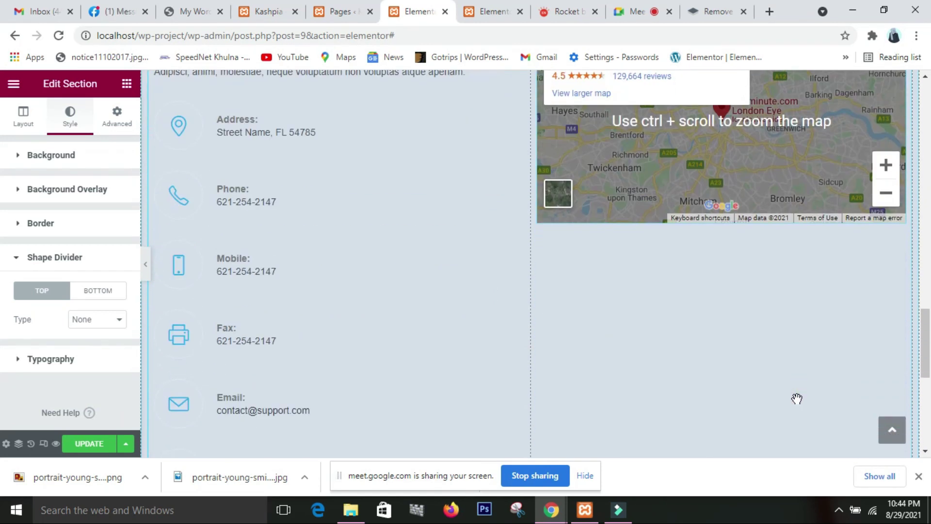
pyautogui.scroll(6, 796, 399)
pyautogui.scroll(-7, 778, 343)
pyautogui.scroll(3, 777, 343)
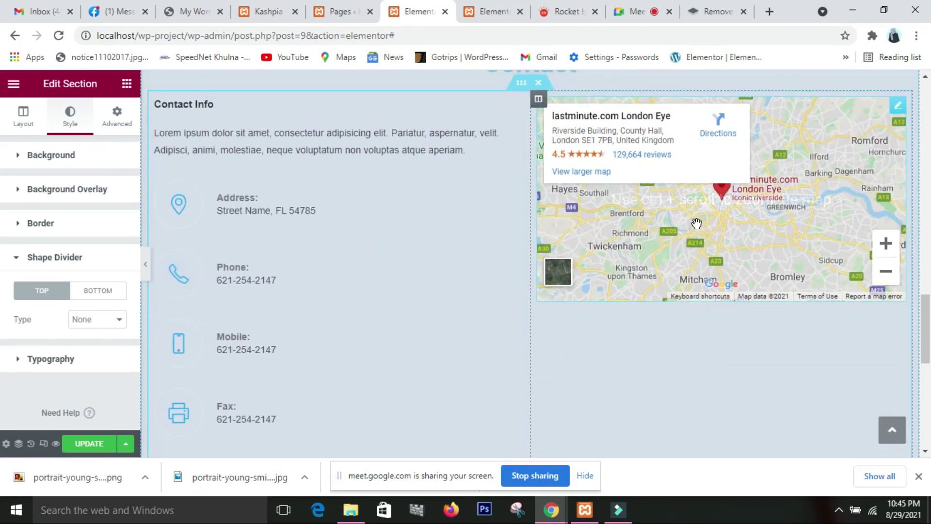
pyautogui.scroll(3, 697, 223)
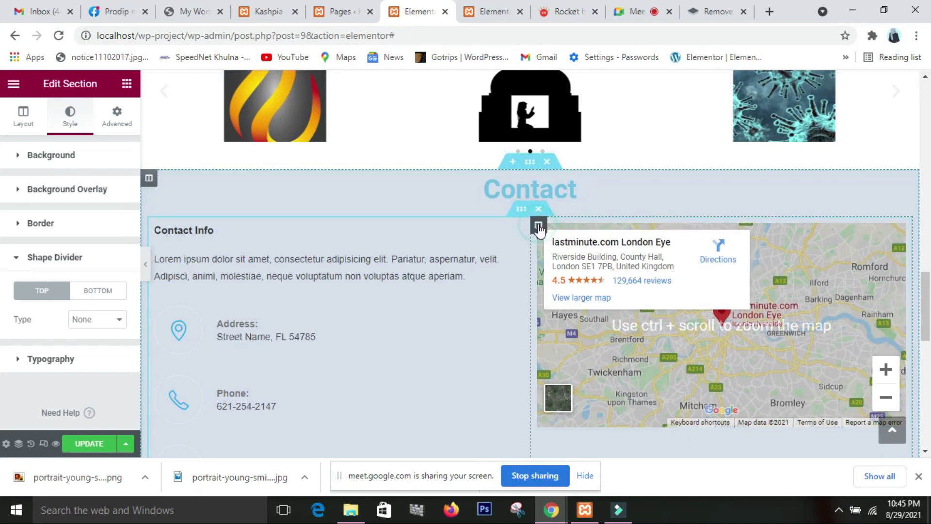
pyautogui.click(538, 226)
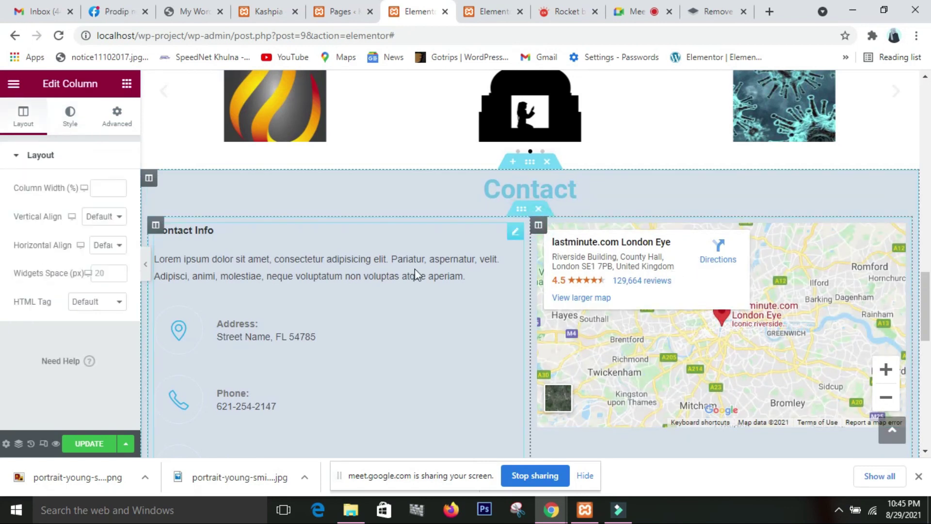
pyautogui.click(105, 220)
pyautogui.click(106, 251)
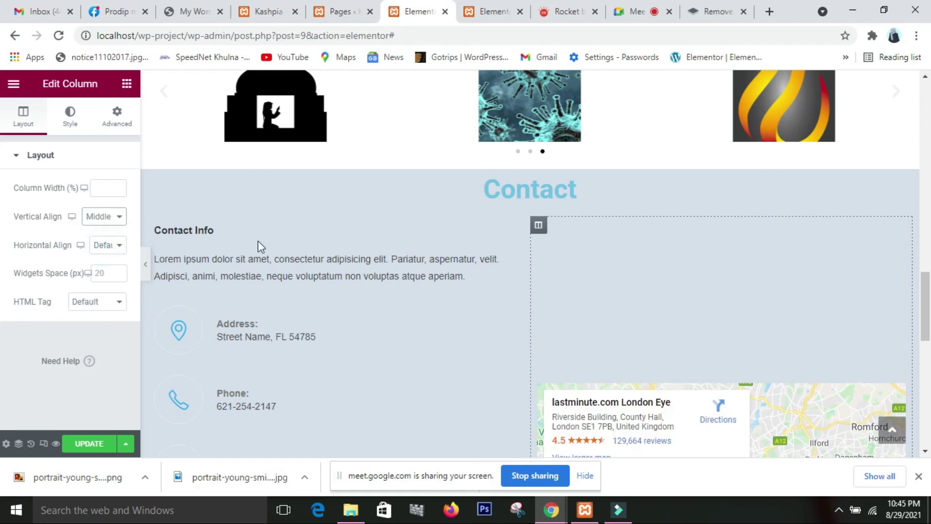
# Check the map's position beside the contact details, including a preview of the page with the editing panel hidden.
pyautogui.scroll(-5, 409, 243)
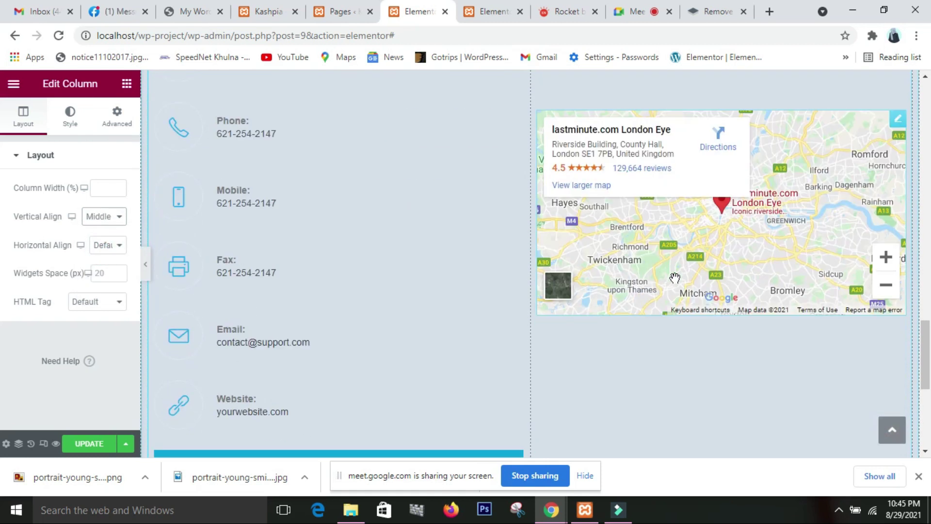
pyautogui.scroll(-3, 674, 278)
pyautogui.scroll(3, 673, 277)
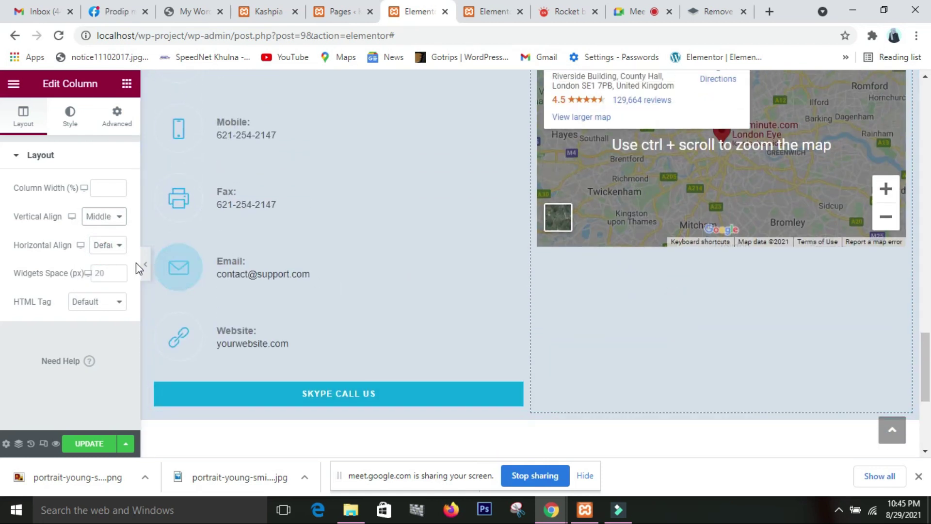
pyautogui.click(145, 265)
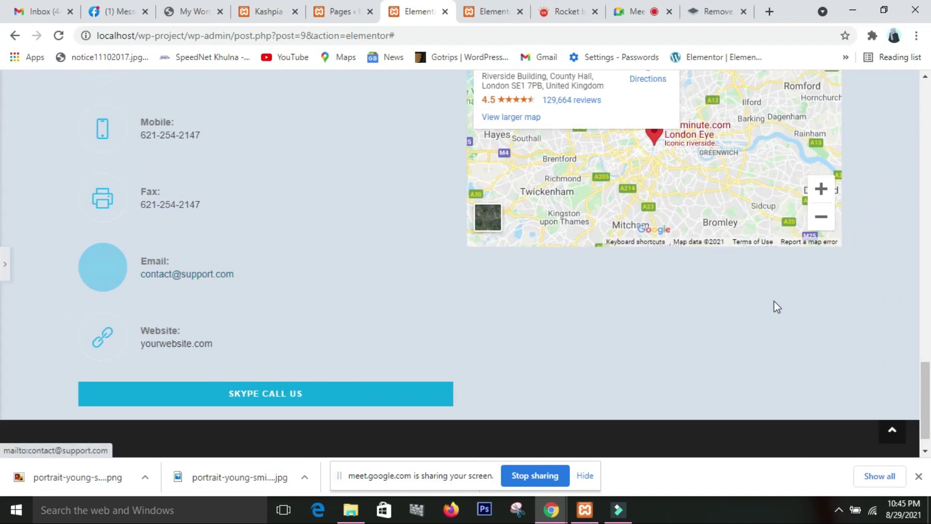
pyautogui.scroll(5, 776, 306)
pyautogui.scroll(-1, 773, 305)
pyautogui.scroll(4, 773, 306)
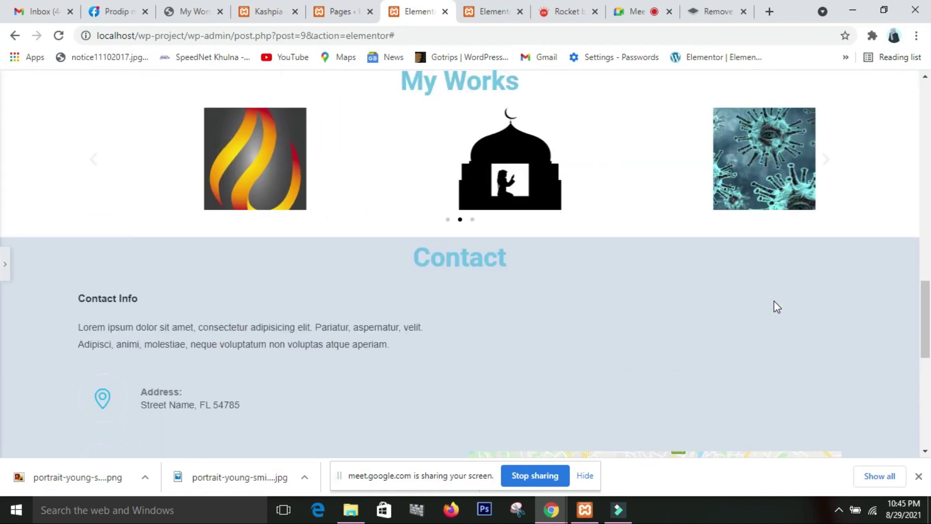
pyautogui.scroll(-4, 777, 307)
pyautogui.scroll(4, 625, 208)
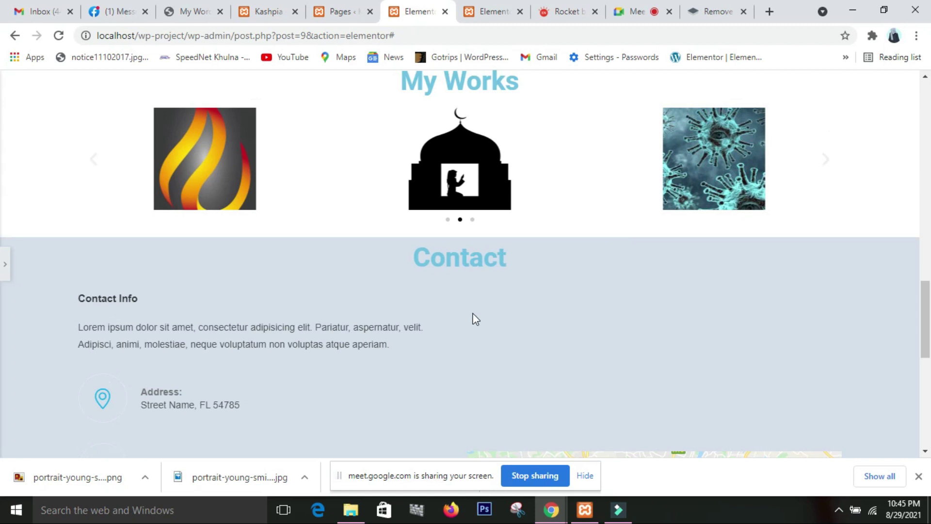
pyautogui.click(8, 265)
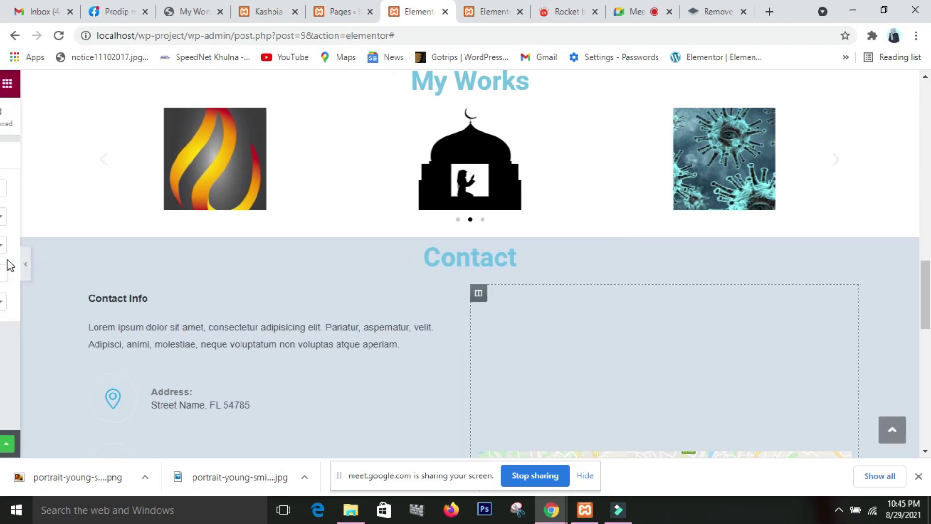
pyautogui.scroll(-8, 592, 305)
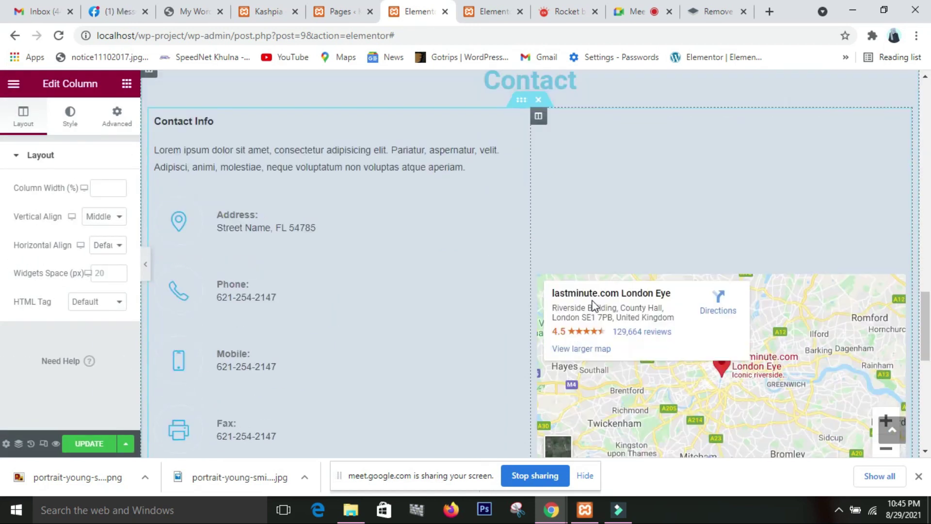
pyautogui.scroll(1, 591, 299)
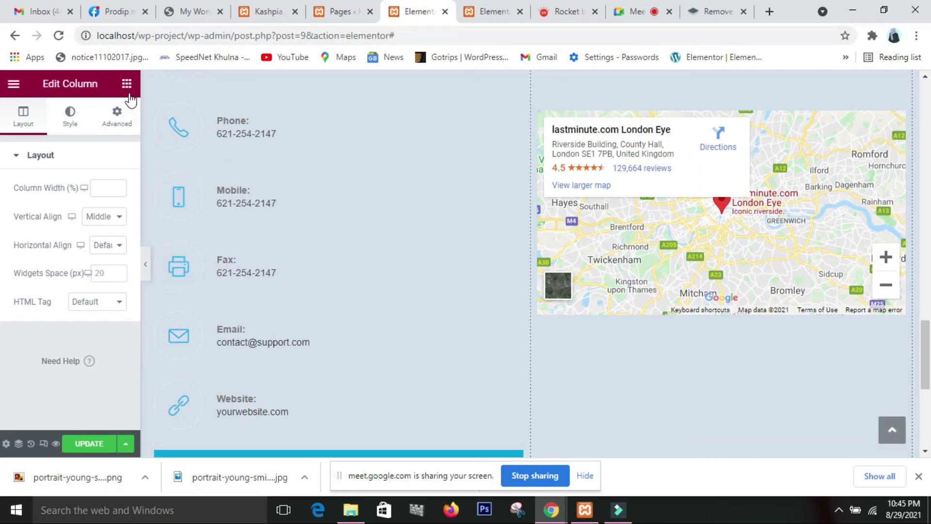
pyautogui.scroll(4, 391, 183)
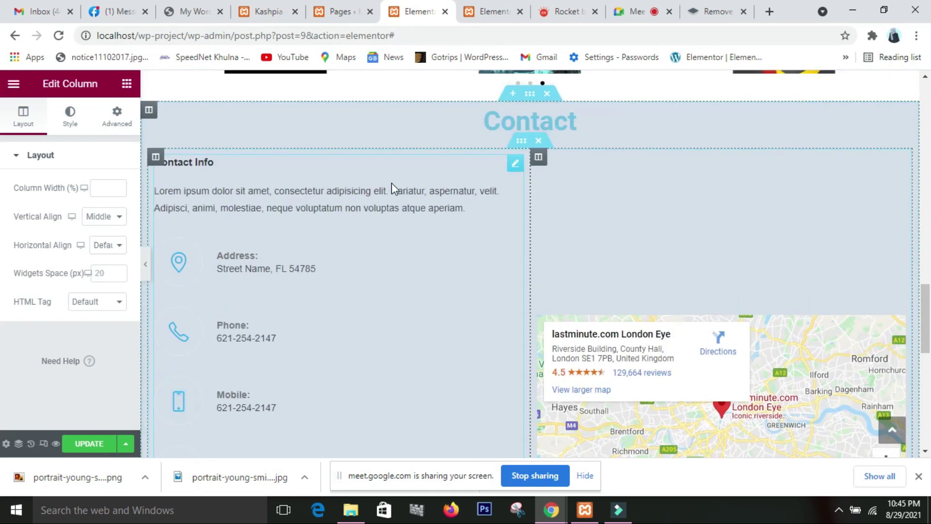
pyautogui.scroll(-1, 281, 312)
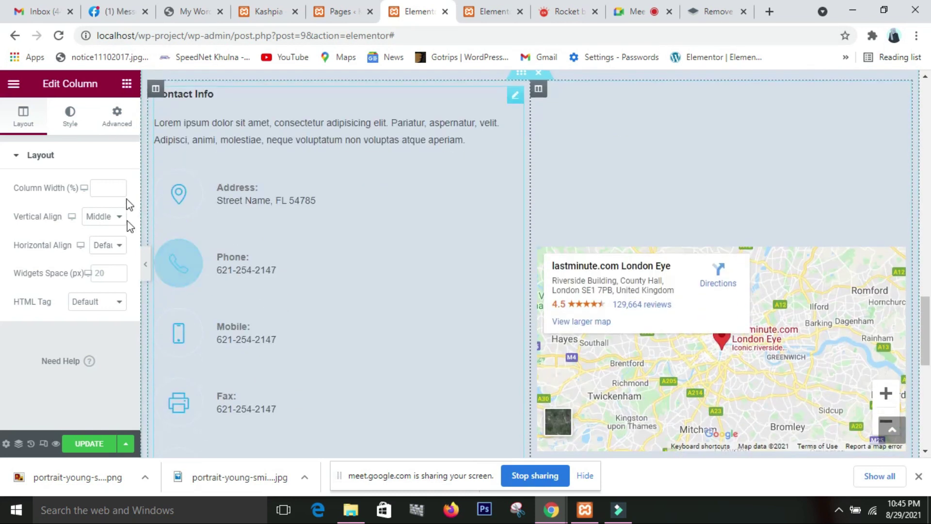
# Add a Curve shape divider to the top edge of the outer Contact section.
pyautogui.click(72, 125)
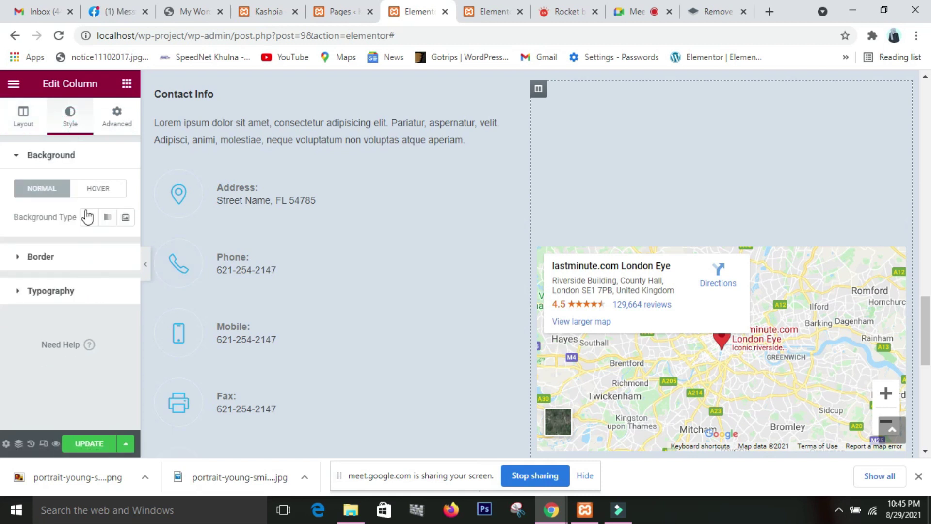
pyautogui.scroll(3, 594, 194)
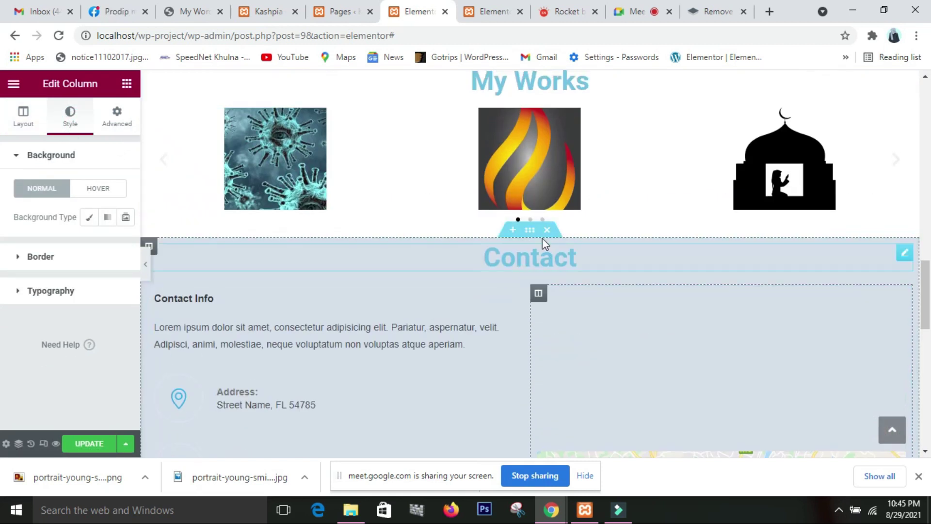
pyautogui.click(530, 230)
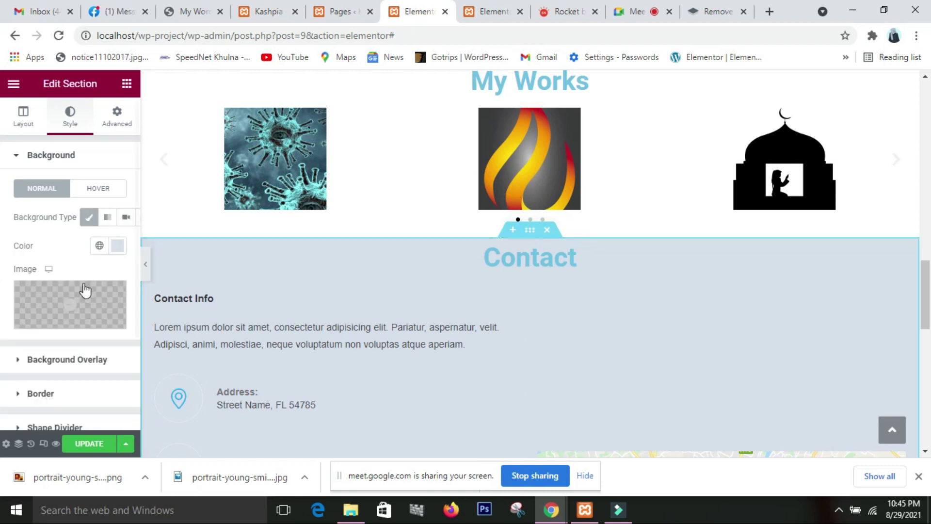
pyautogui.scroll(-3, 22, 347)
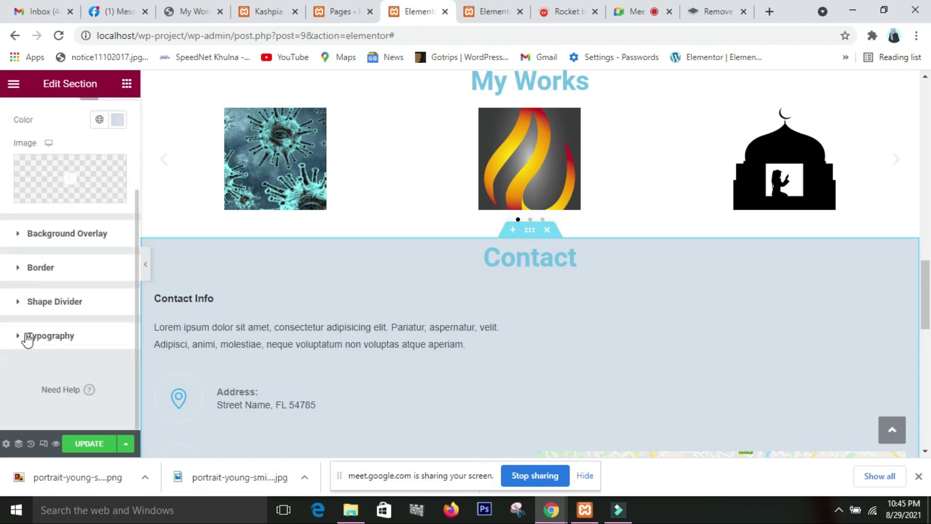
pyautogui.click(47, 303)
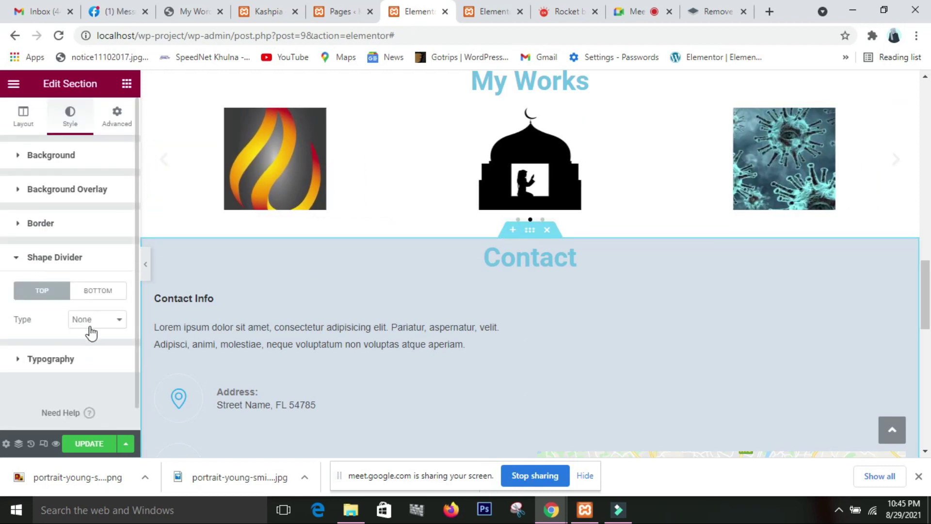
pyautogui.click(107, 323)
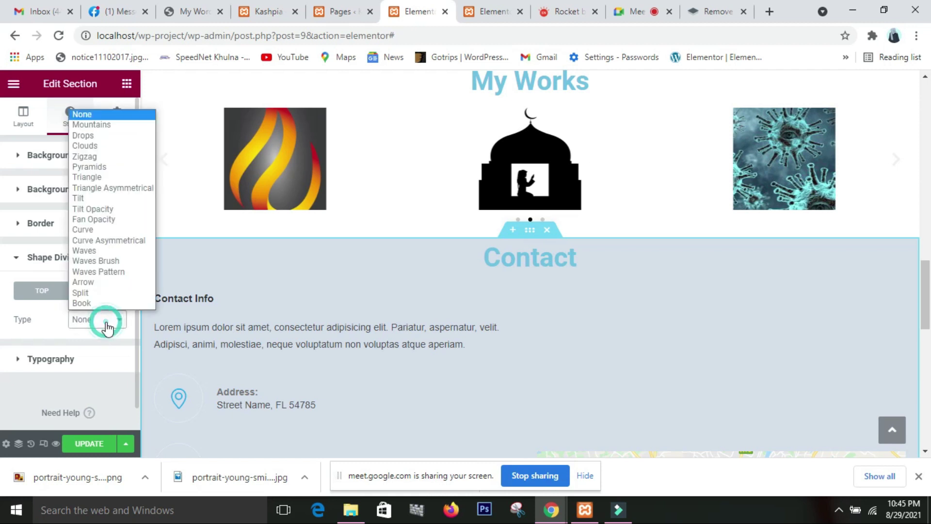
pyautogui.click(110, 230)
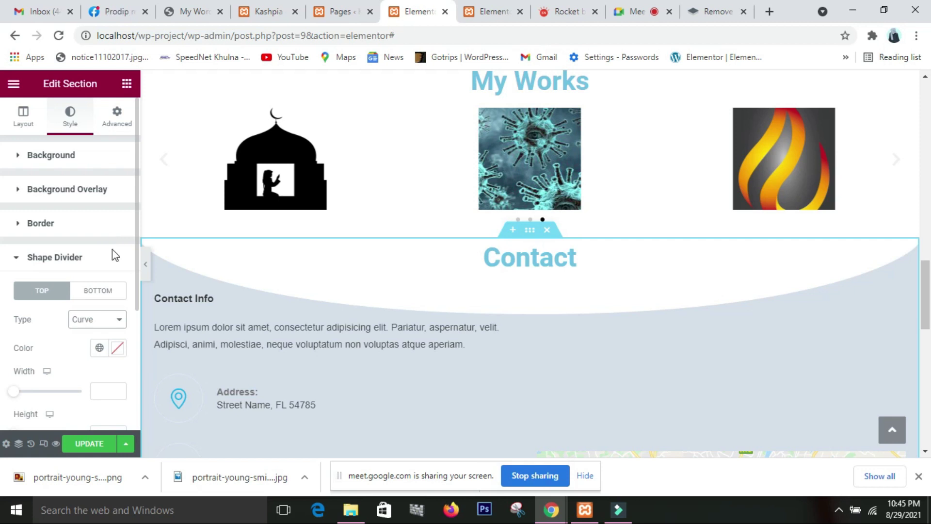
# Change the Contact section's top shape divider to the Book type and invert it.
pyautogui.click(114, 321)
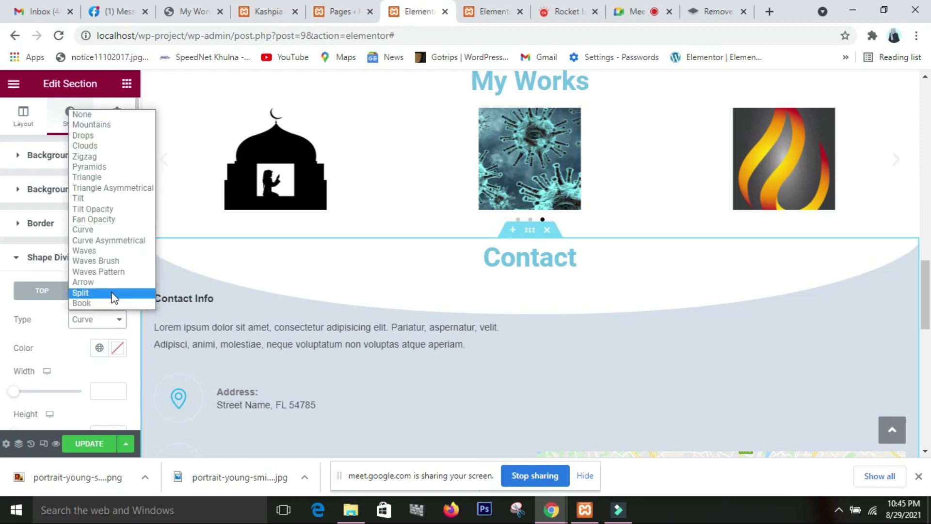
pyautogui.click(110, 303)
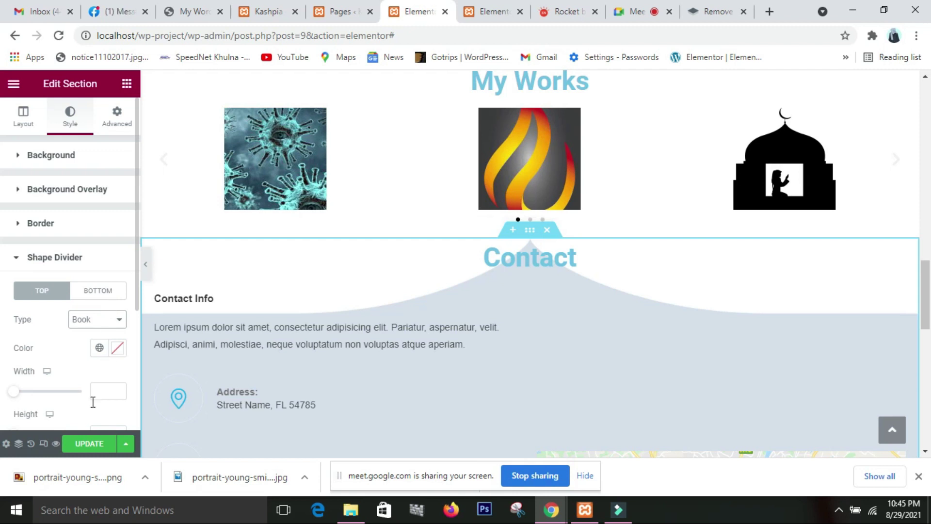
pyautogui.scroll(-3, 76, 403)
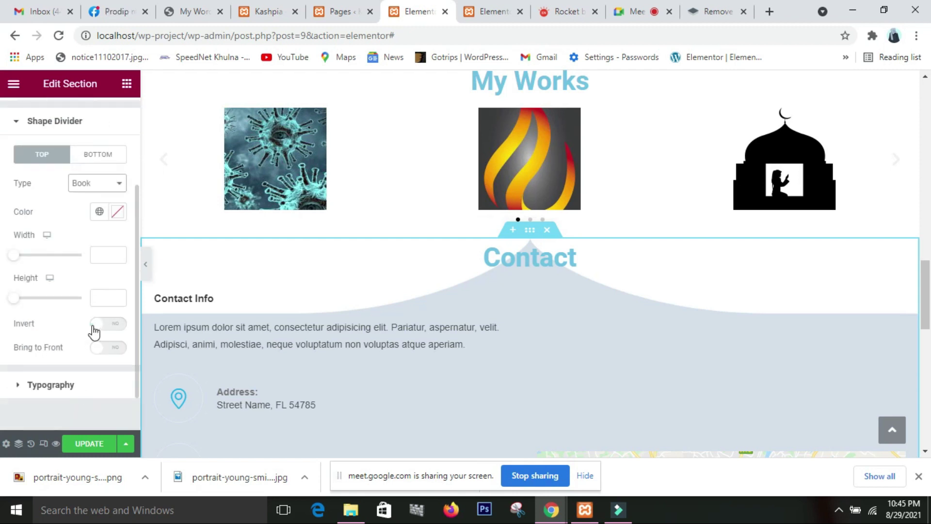
pyautogui.click(99, 325)
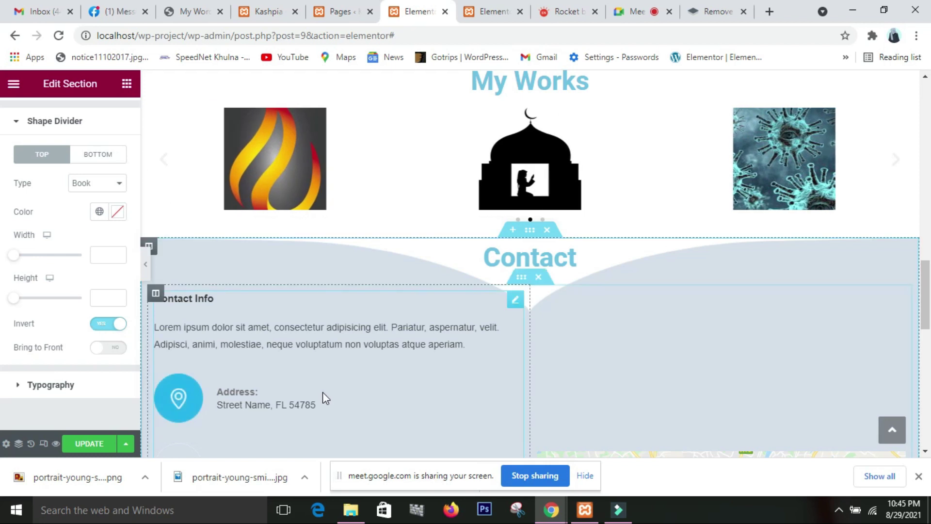
# Try bringing the Contact section's Book shape divider to the front, and switch that option back off.
pyautogui.scroll(-3, 322, 392)
pyautogui.scroll(2, 322, 392)
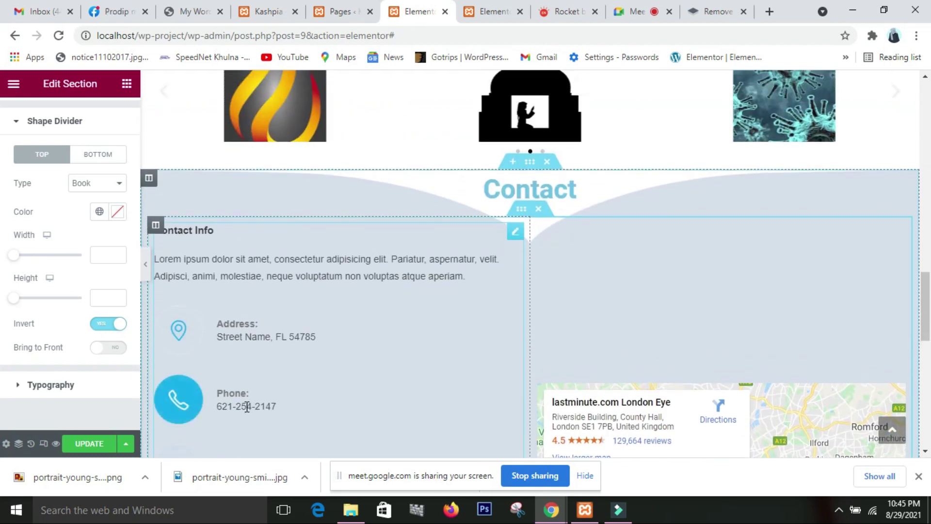
pyautogui.click(102, 355)
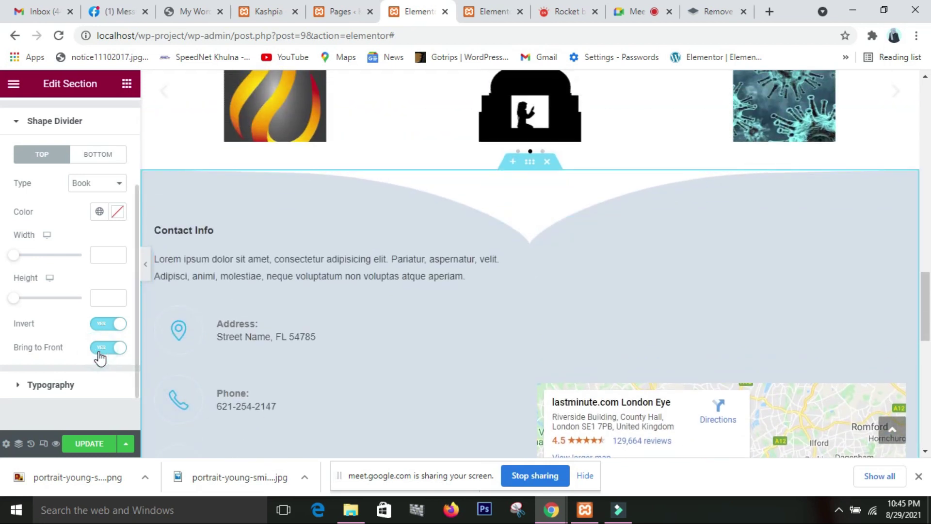
pyautogui.click(98, 359)
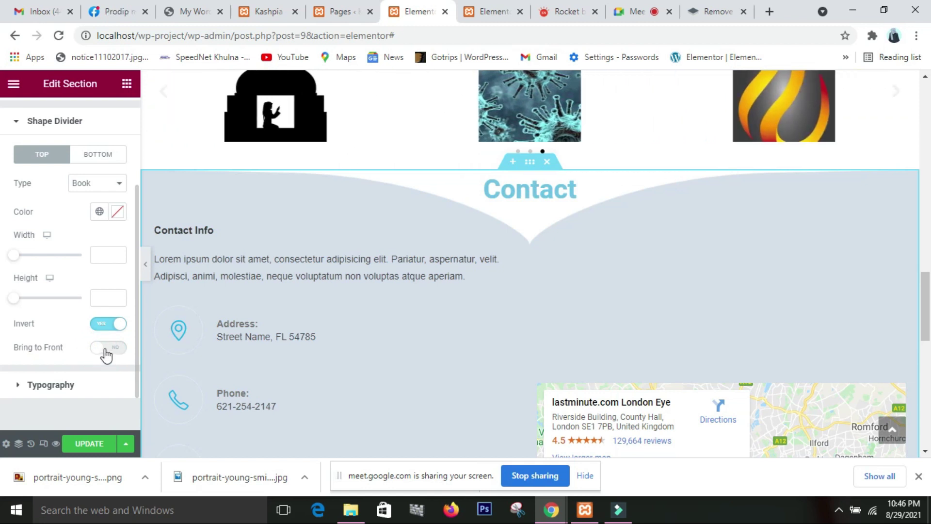
# Change the Contact section's top shape divider to the Clouds type and set its height to 115.
pyautogui.click(123, 187)
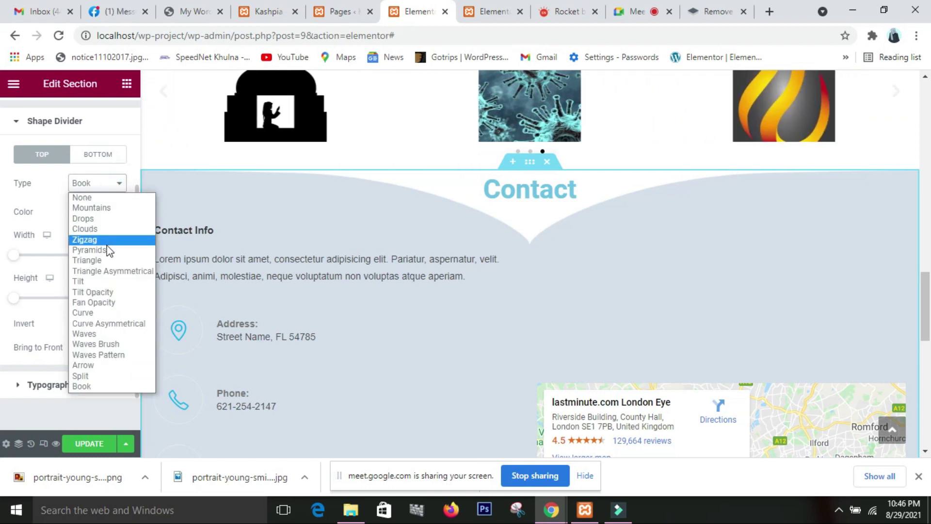
pyautogui.click(108, 229)
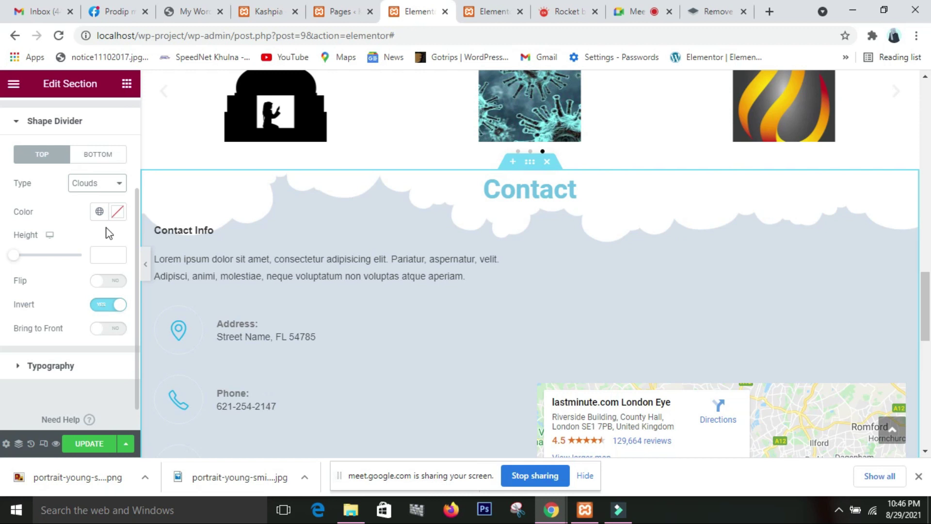
pyautogui.scroll(-3, 335, 407)
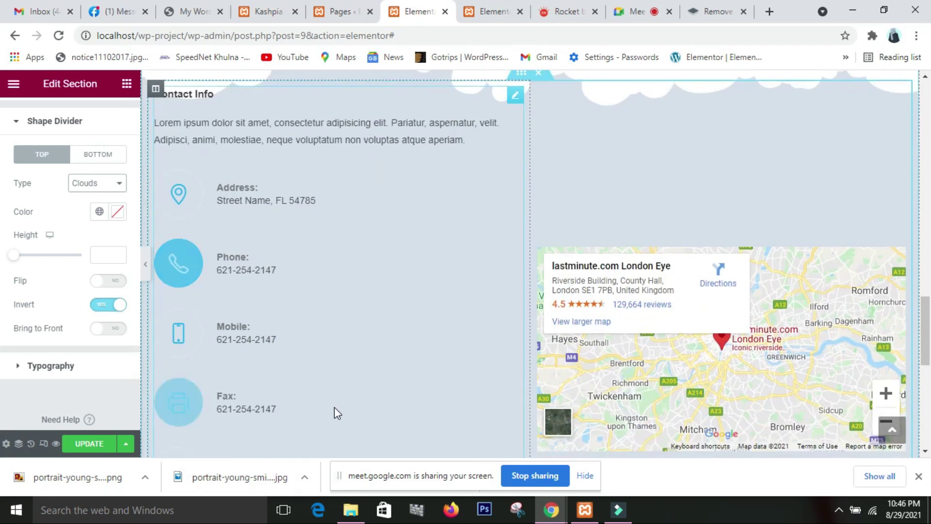
pyautogui.moveTo(19, 259); pyautogui.dragTo(21, 258)
pyautogui.scroll(4, 285, 350)
pyautogui.scroll(-1, 285, 350)
pyautogui.moveTo(15, 260); pyautogui.dragTo(29, 262)
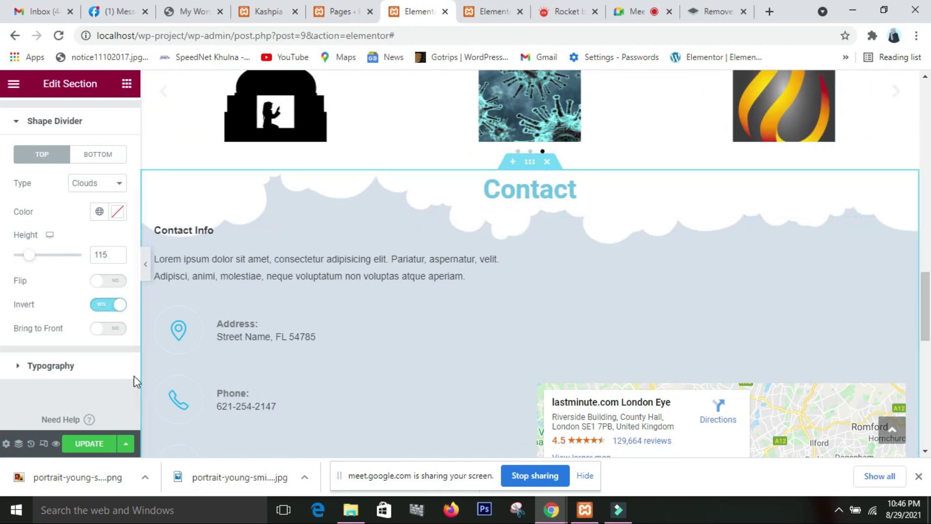
# Turn off the inversion of the Contact section's Clouds divider and check its look on the page.
pyautogui.click(118, 307)
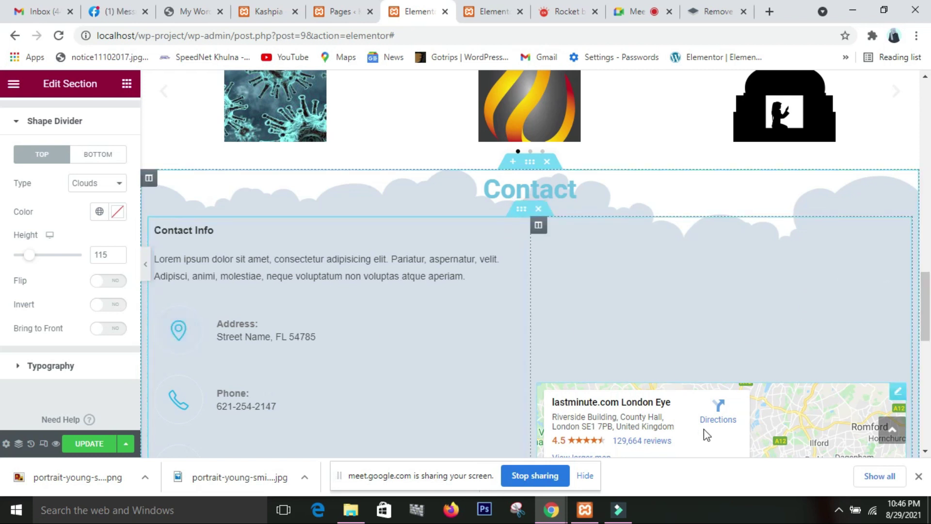
pyautogui.scroll(-5, 706, 435)
pyautogui.scroll(7, 707, 435)
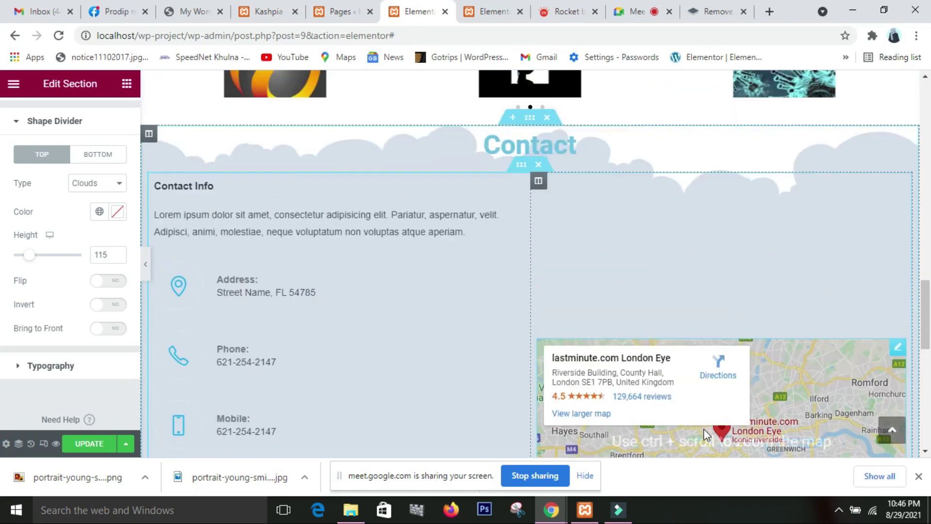
pyautogui.scroll(3, 703, 428)
pyautogui.scroll(-6, 703, 429)
pyautogui.scroll(10, 706, 435)
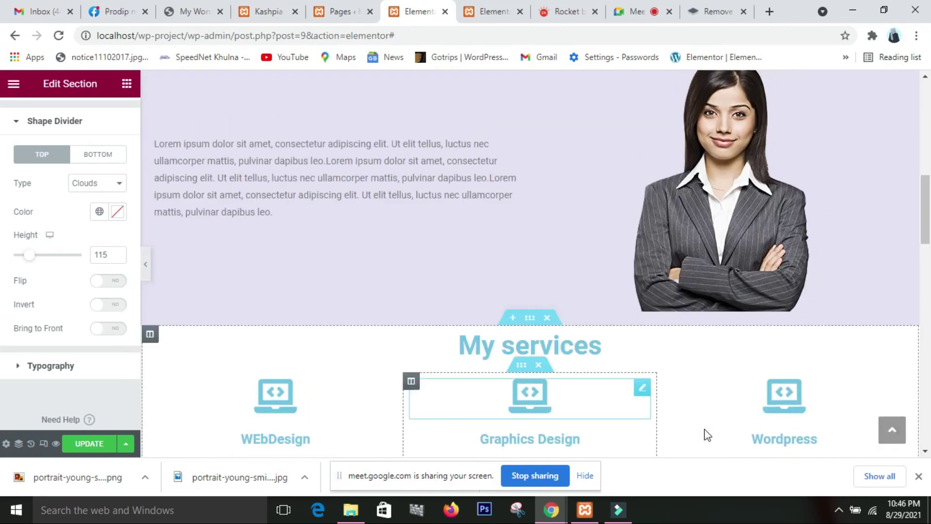
# Add a Drops shape divider to the top edge of the About Me section.
pyautogui.scroll(4, 707, 434)
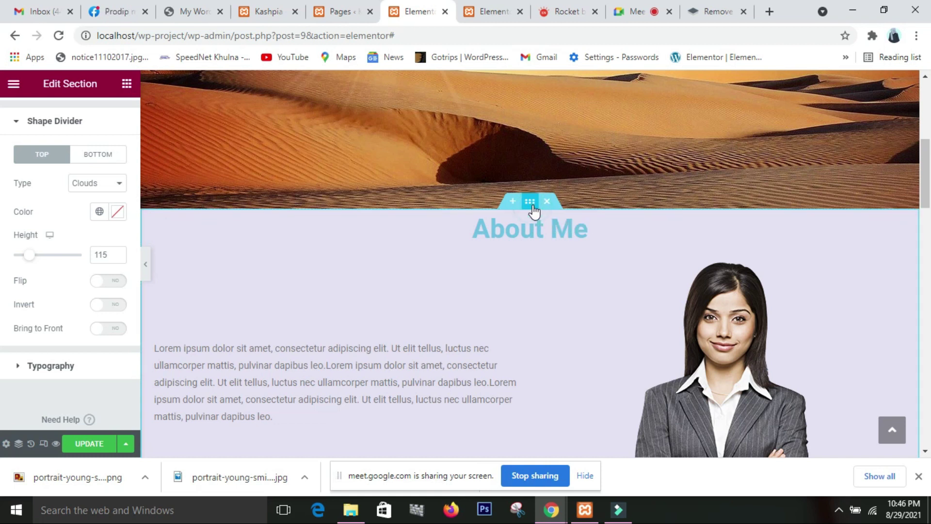
pyautogui.click(531, 205)
pyautogui.scroll(-2, 84, 391)
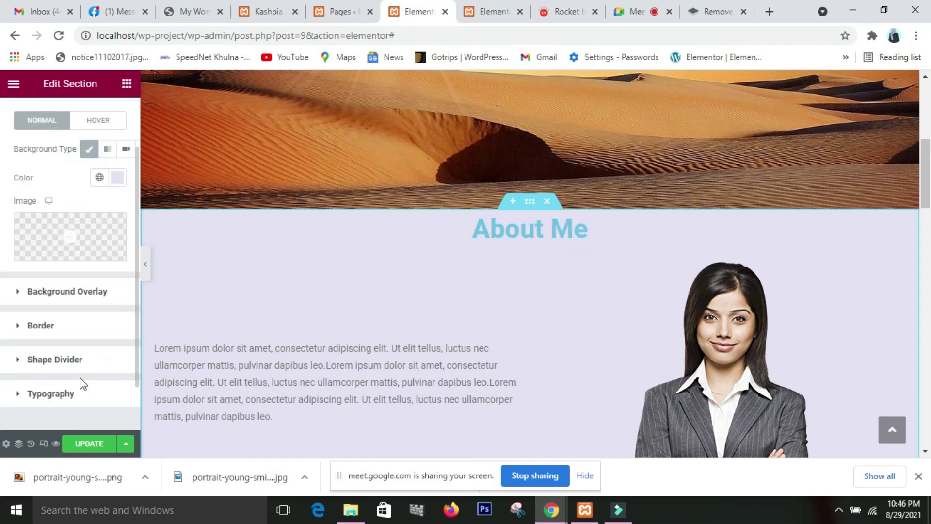
pyautogui.click(78, 369)
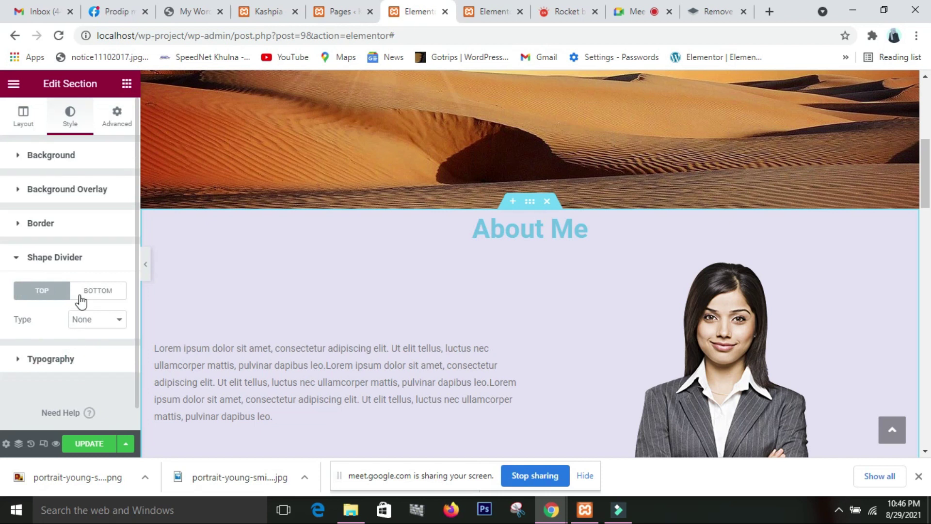
pyautogui.click(110, 322)
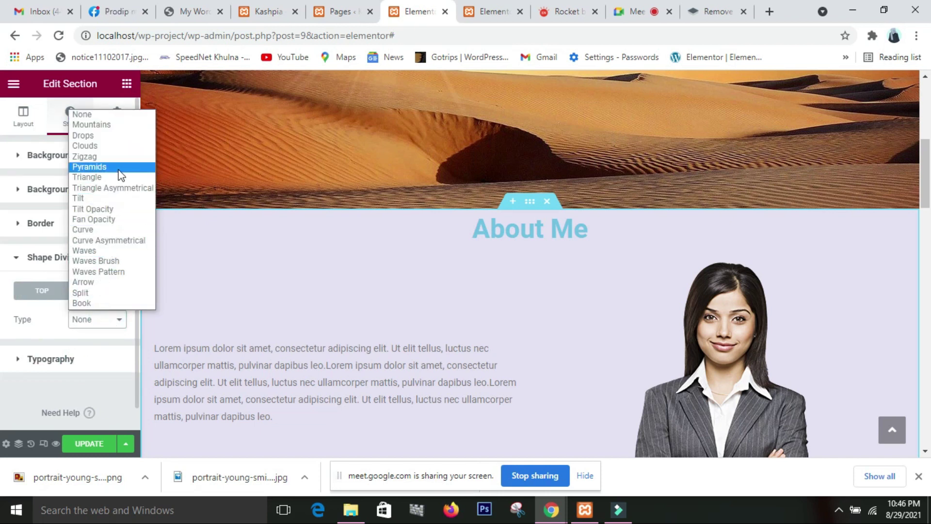
pyautogui.click(126, 140)
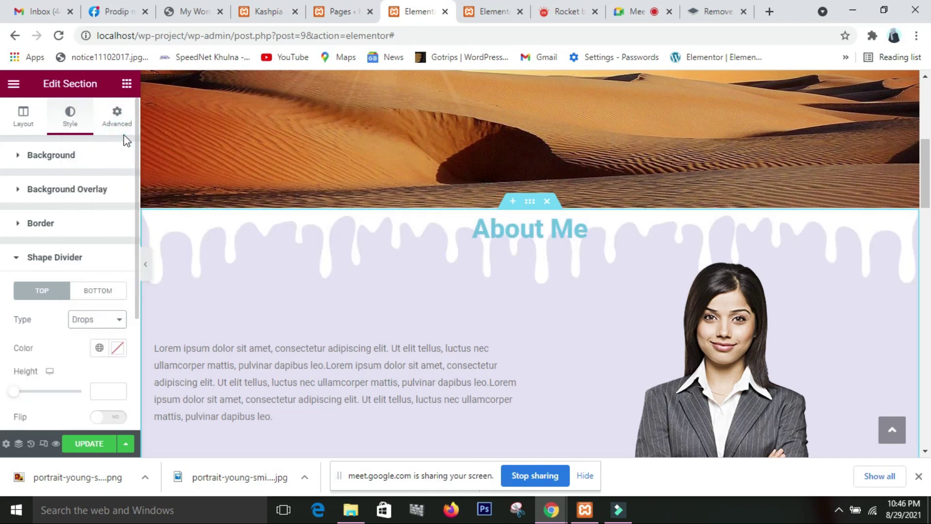
# Change the About Me section's top shape divider to the Arrow type, with width 178 and height 20.
pyautogui.click(105, 318)
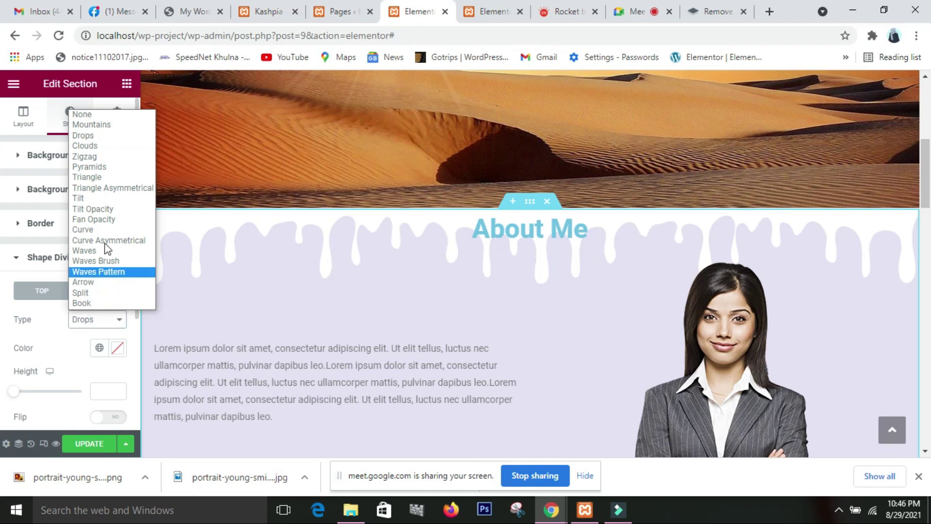
pyautogui.click(110, 282)
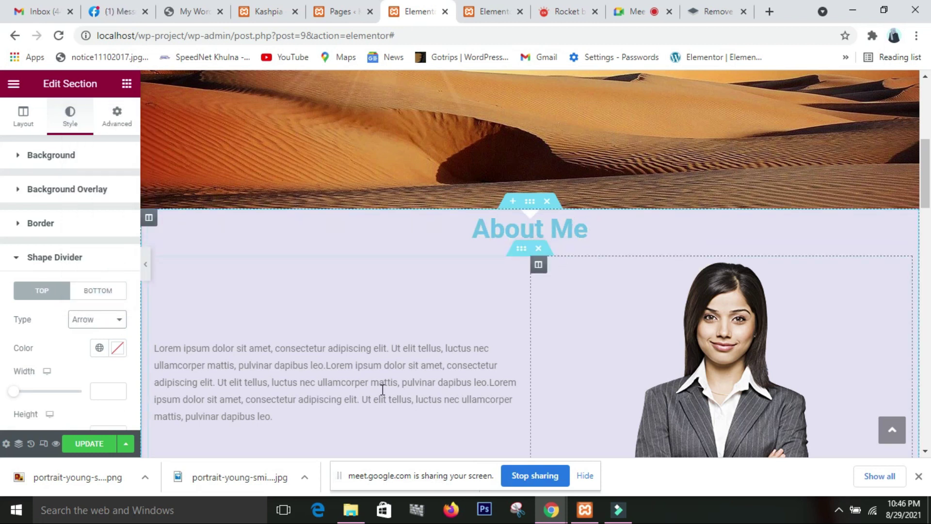
pyautogui.scroll(-1, 29, 412)
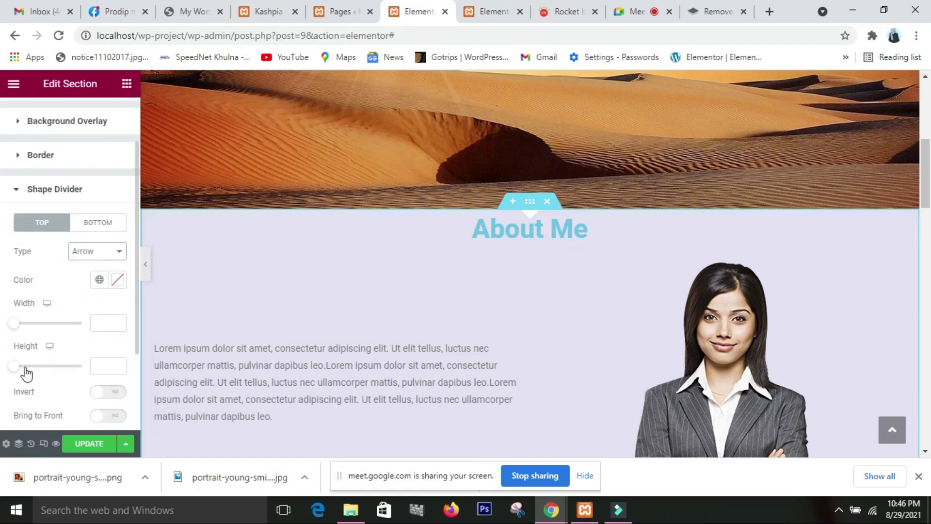
pyautogui.moveTo(17, 370)
pyautogui.mouseDown()
pyautogui.moveTo(27, 375)
pyautogui.moveTo(16, 373)
pyautogui.mouseUp()
pyautogui.moveTo(21, 326); pyautogui.dragTo(45, 323)
pyautogui.scroll(3, 483, 404)
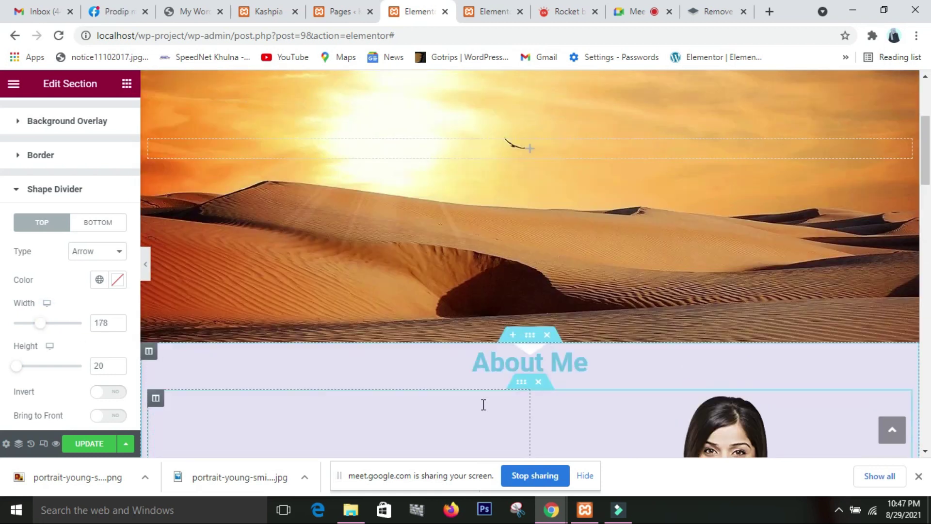
pyautogui.scroll(-6, 483, 405)
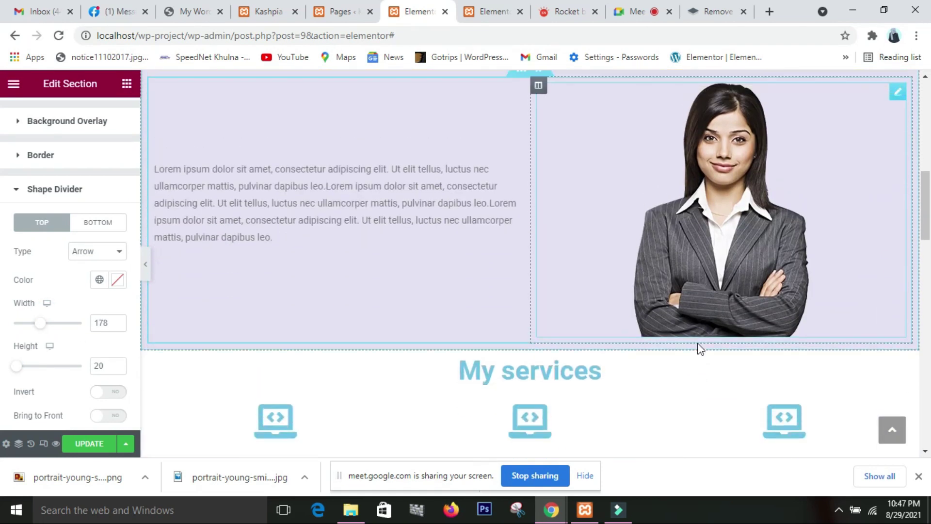
pyautogui.scroll(2, 697, 343)
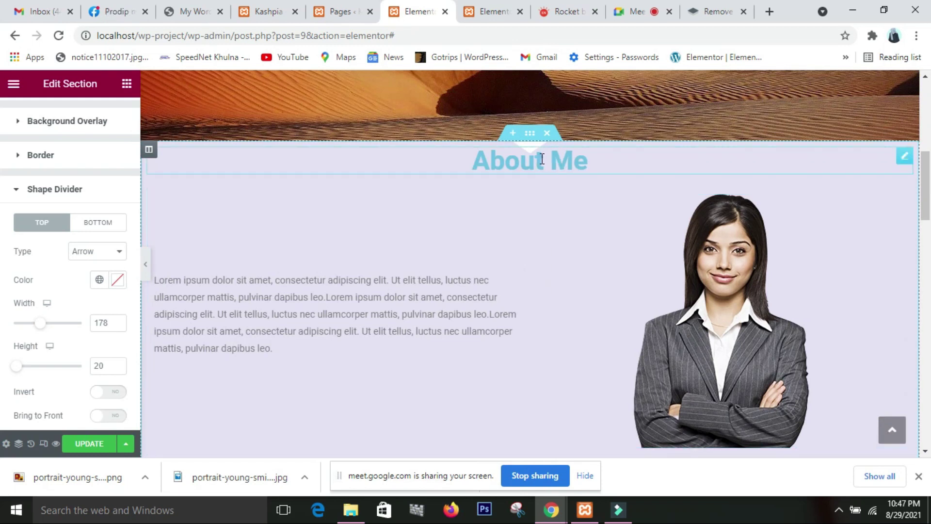
# Insert a Spacer widget above the About Me heading, below the arrow divider.
pyautogui.click(125, 85)
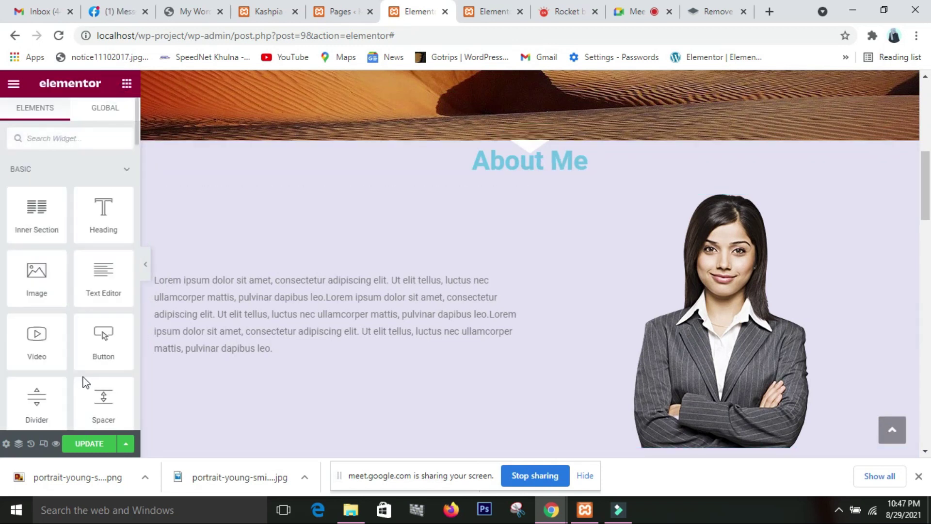
pyautogui.scroll(-2, 85, 382)
pyautogui.moveTo(89, 354); pyautogui.dragTo(499, 156)
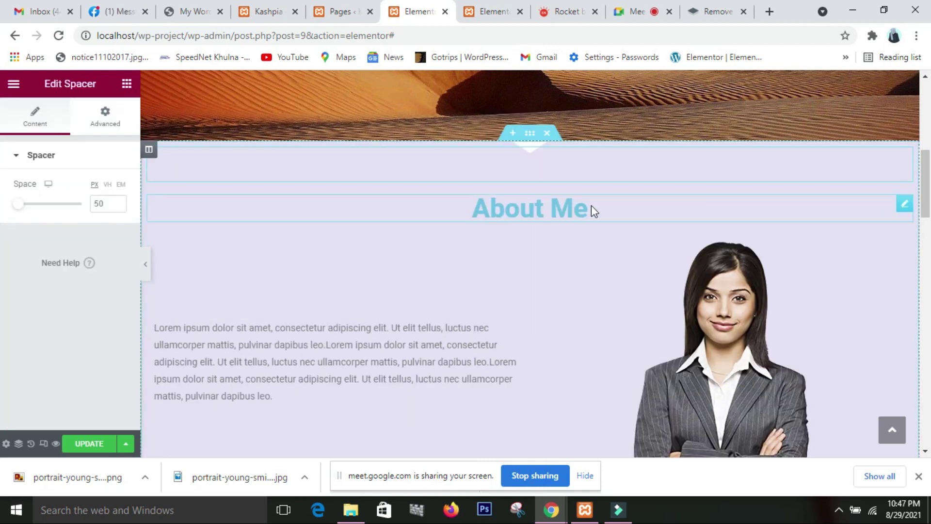
pyautogui.click(615, 295)
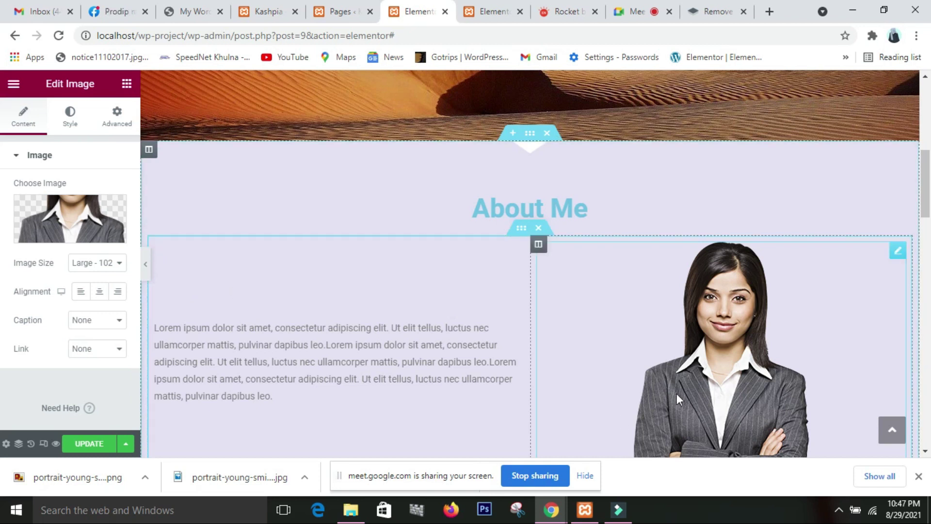
# Look over the page's sections from My Works back up to the header and save the page changes.
pyautogui.scroll(-1, 676, 394)
pyautogui.scroll(-10, 654, 304)
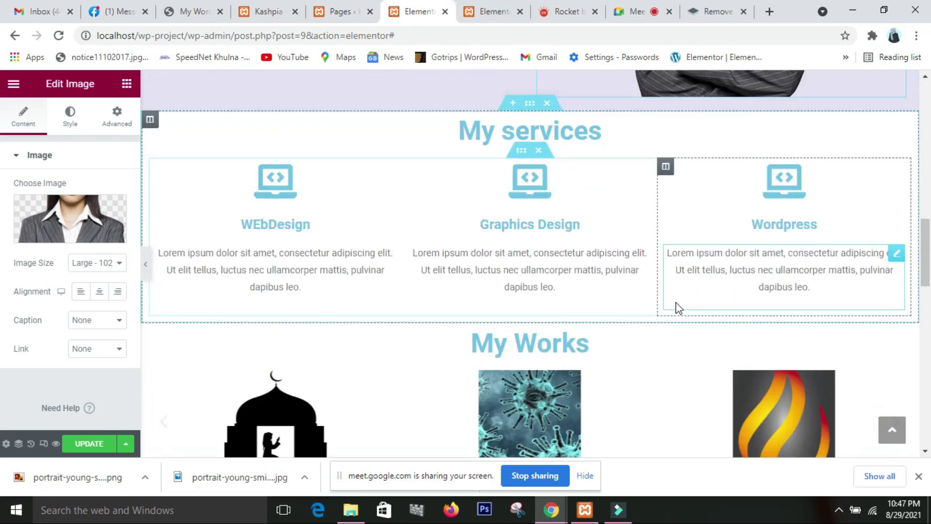
pyautogui.scroll(15, 677, 305)
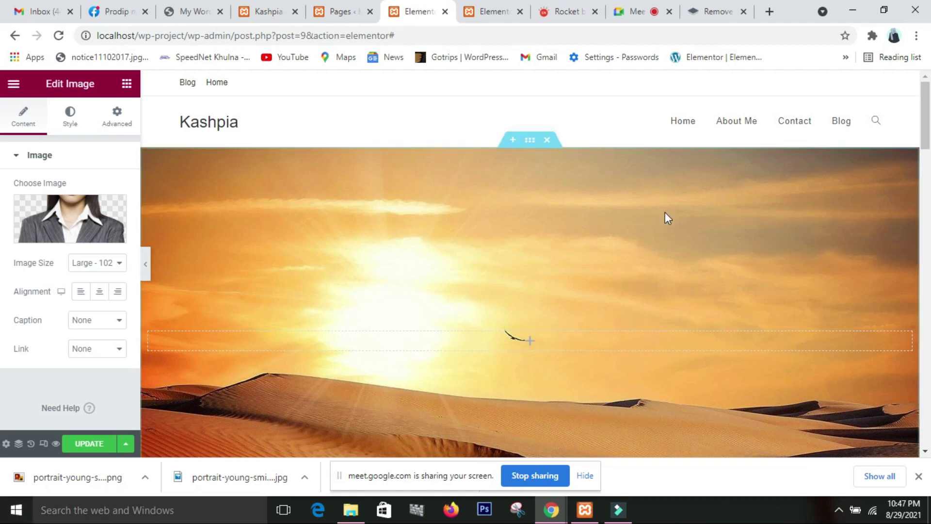
pyautogui.moveTo(585, 509)
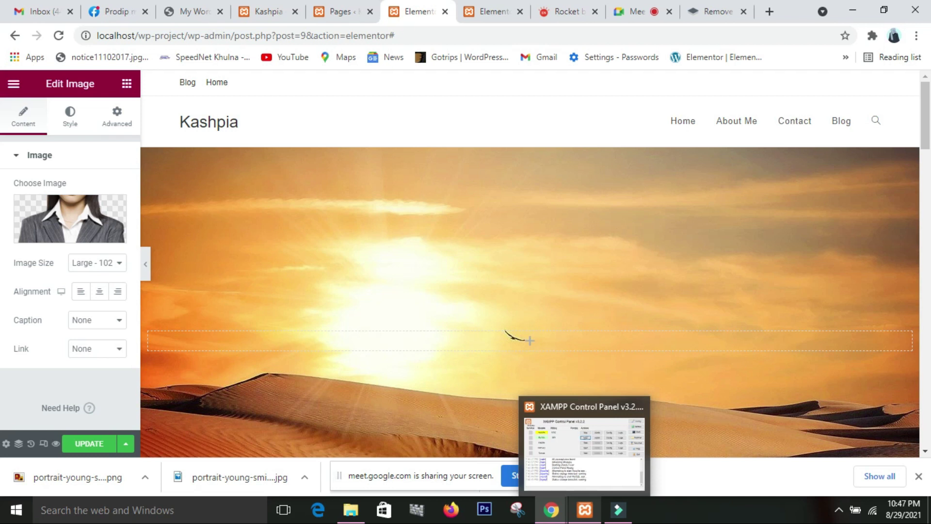
pyautogui.click(100, 450)
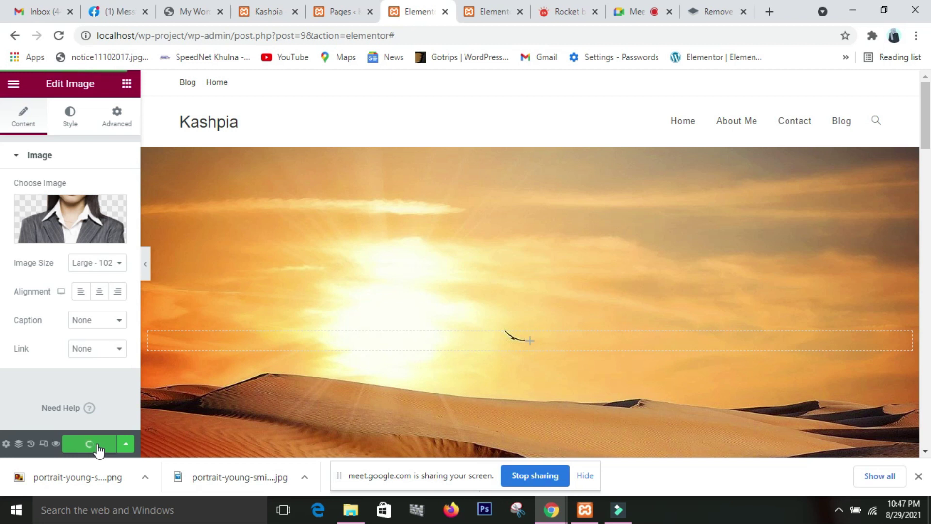
# Open the live Kashpia site in a new browser tab from the WordPress Pages admin screen.
pyautogui.click(489, 14)
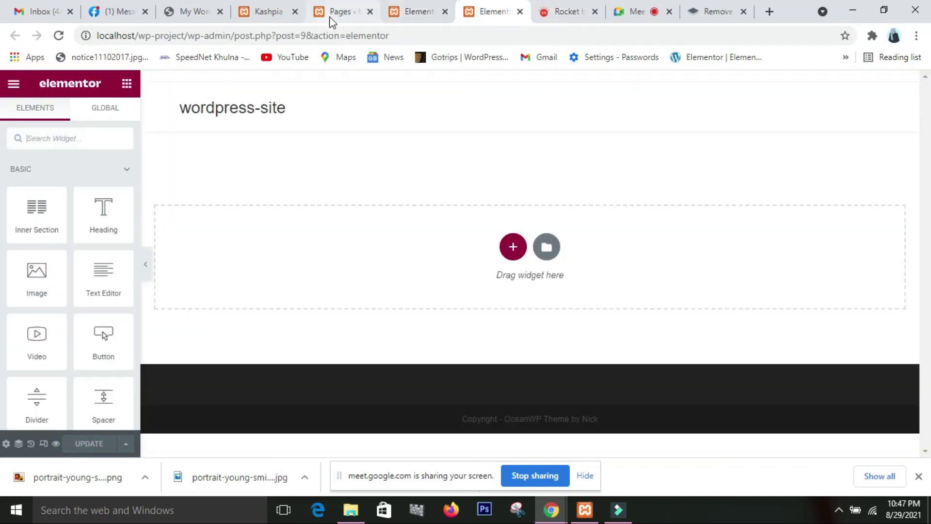
pyautogui.click(272, 17)
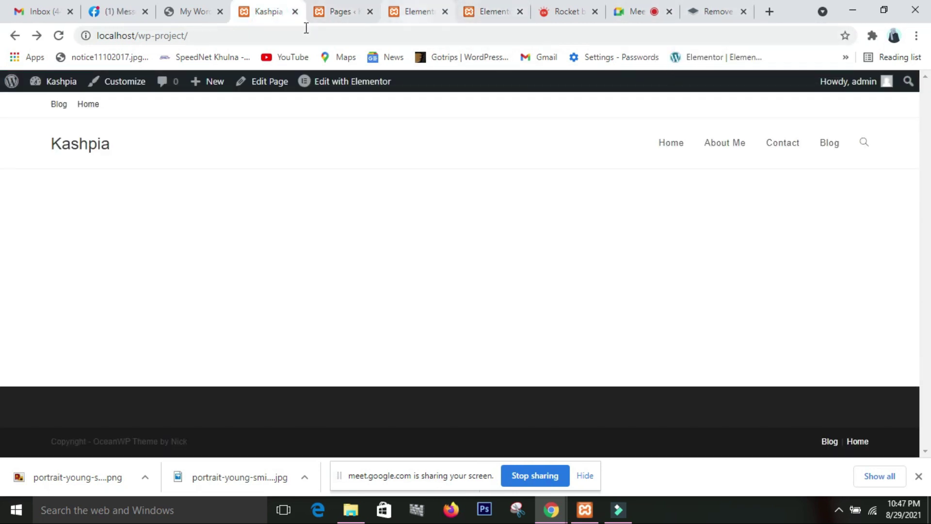
pyautogui.click(344, 15)
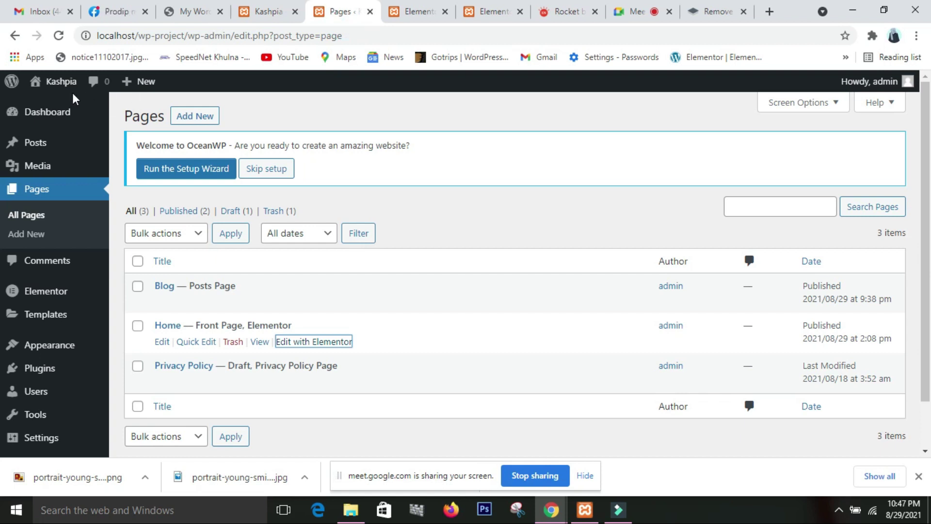
pyautogui.moveTo(62, 85)
pyautogui.rightClick(50, 110)
pyautogui.click(87, 120)
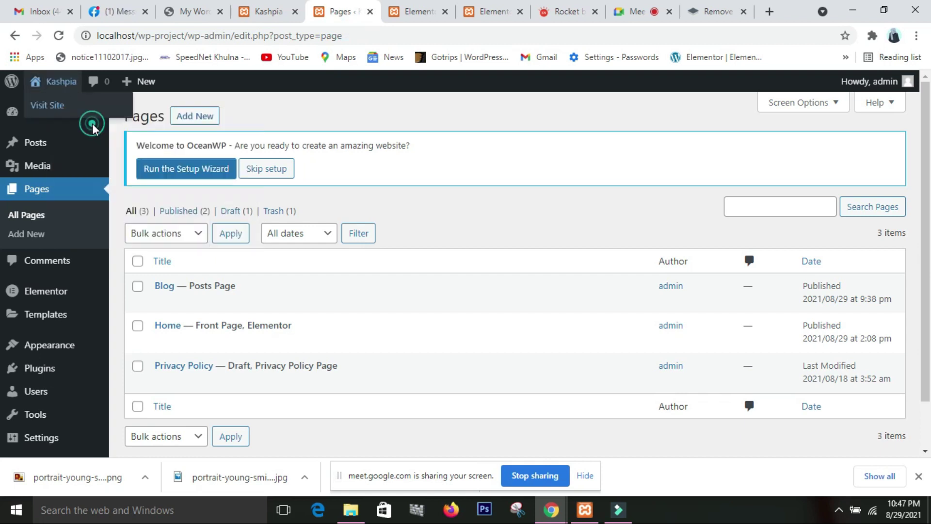
pyautogui.click(376, 15)
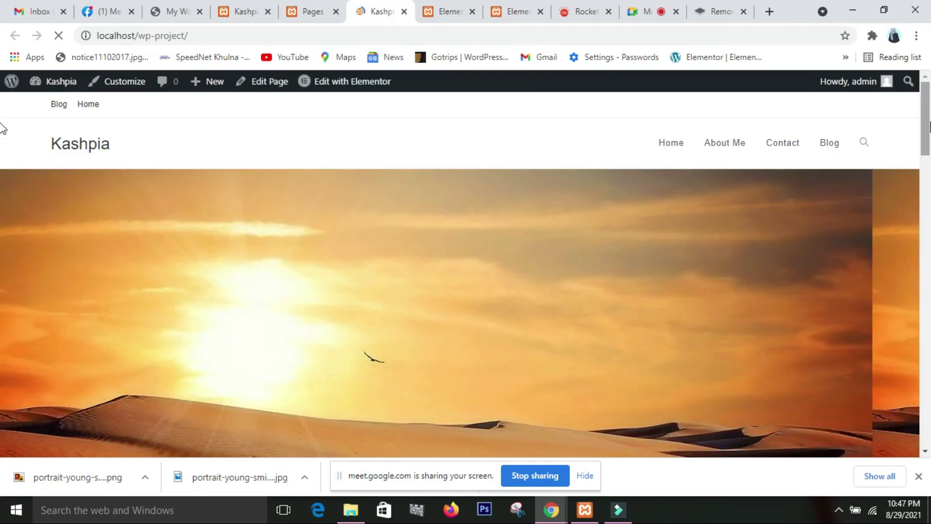
# Review the published home page's layout, and return to its Elementor editor.
pyautogui.moveTo(925, 136); pyautogui.dragTo(907, 145)
pyautogui.scroll(3, 924, 183)
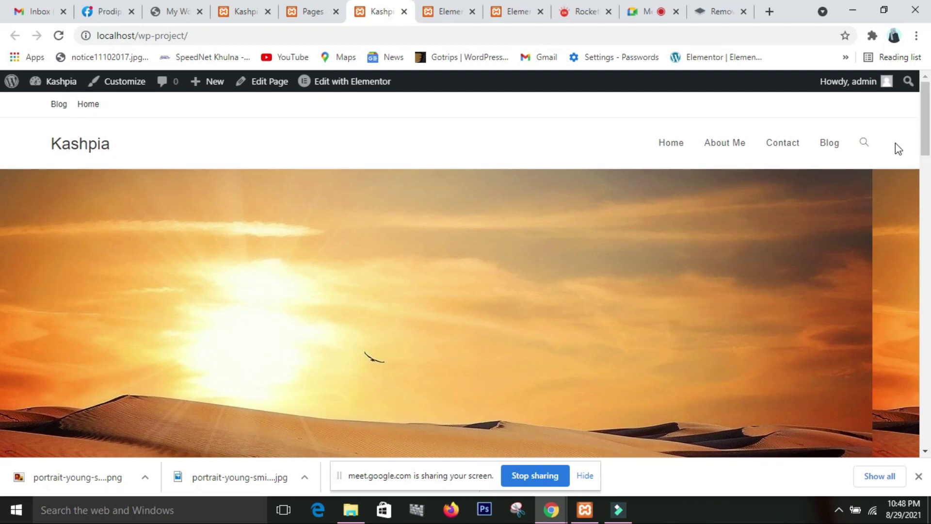
pyautogui.scroll(-6, 926, 147)
pyautogui.moveTo(926, 148); pyautogui.dragTo(895, 68)
pyautogui.click(434, 12)
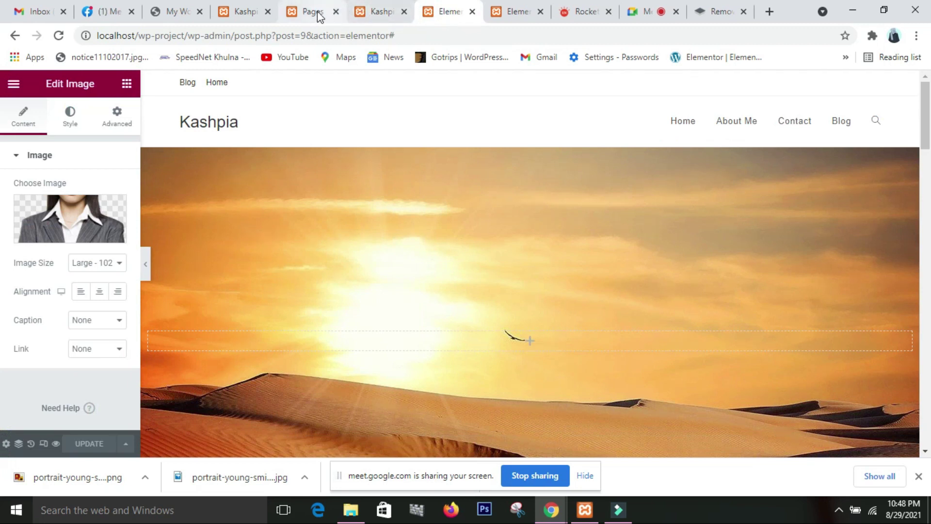
# Open the theme Customizer in a new browser tab from the WordPress Pages admin screen and go to its Site Identity settings.
pyautogui.click(317, 15)
pyautogui.moveTo(57, 379)
pyautogui.moveTo(66, 361)
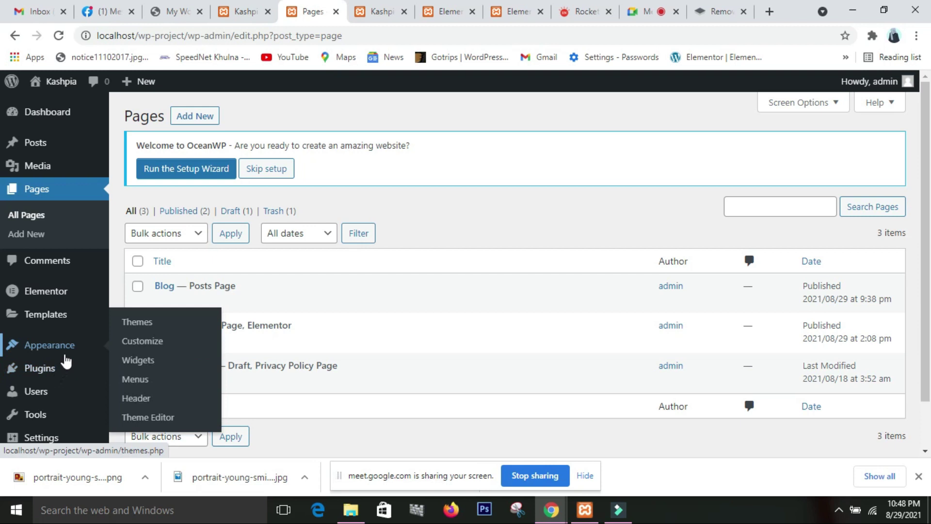
pyautogui.rightClick(144, 341)
pyautogui.click(206, 350)
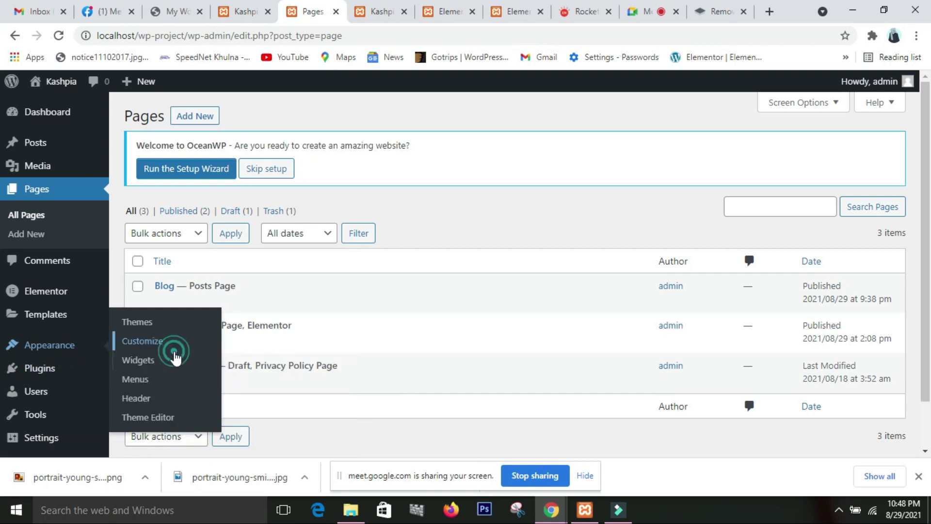
pyautogui.click(352, 14)
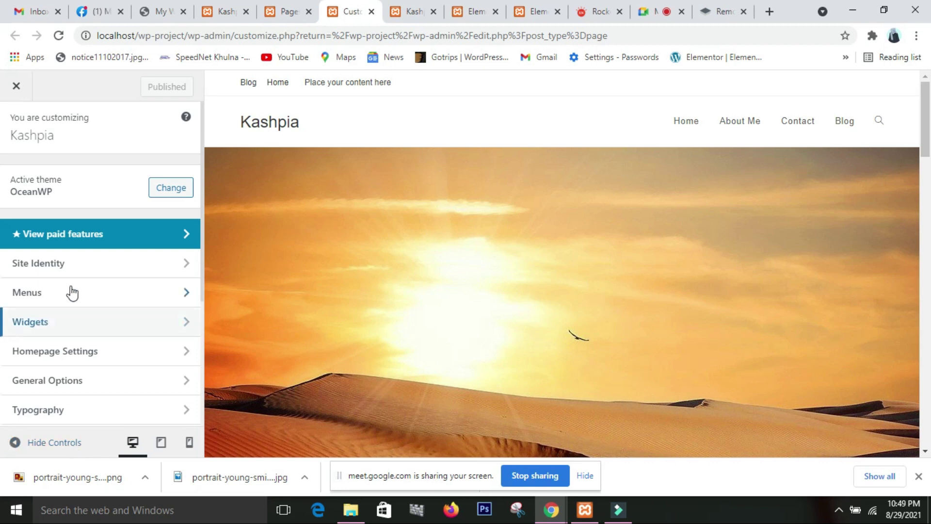
pyautogui.scroll(-2, 78, 281)
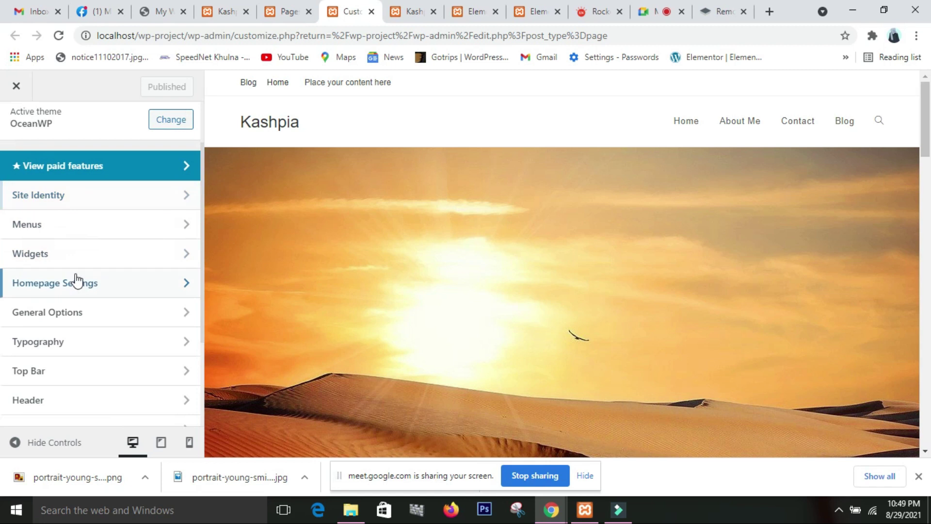
pyautogui.click(78, 200)
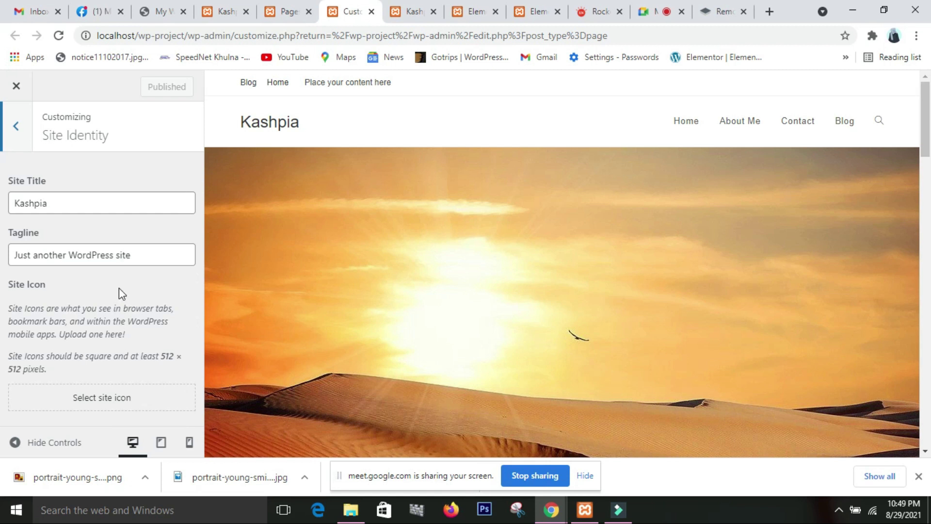
# Replace the site title with "Azmine" in the Site Identity settings.
pyautogui.click(59, 209)
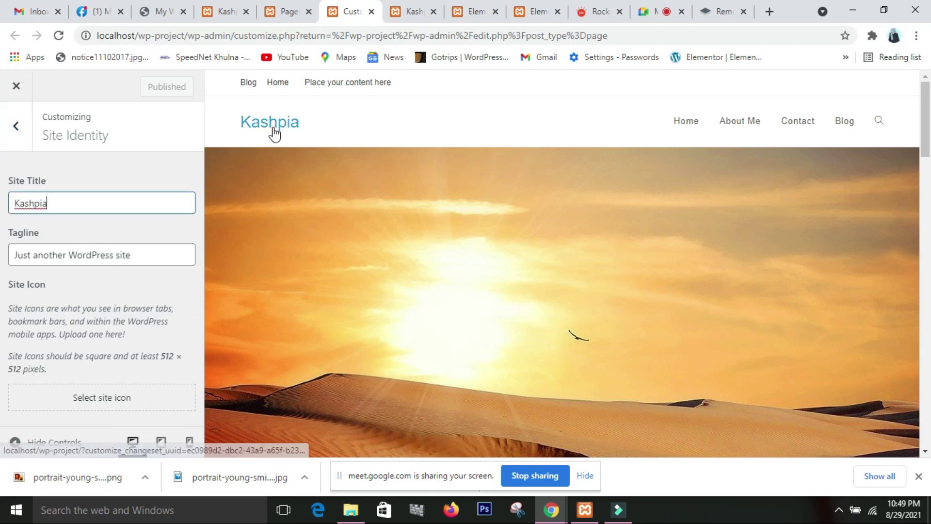
pyautogui.press('BackSpace')
pyautogui.press('BackSpace')
pyautogui.press('BackSpace')
pyautogui.press('BackSpace')
pyautogui.press('BackSpace')
pyautogui.press('BackSpace')
pyautogui.press('BackSpace')
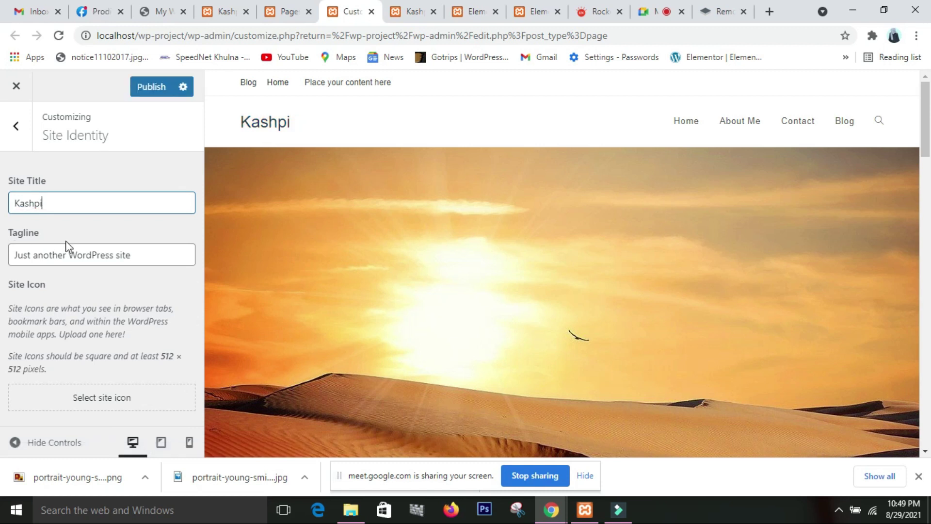
pyautogui.write('A')
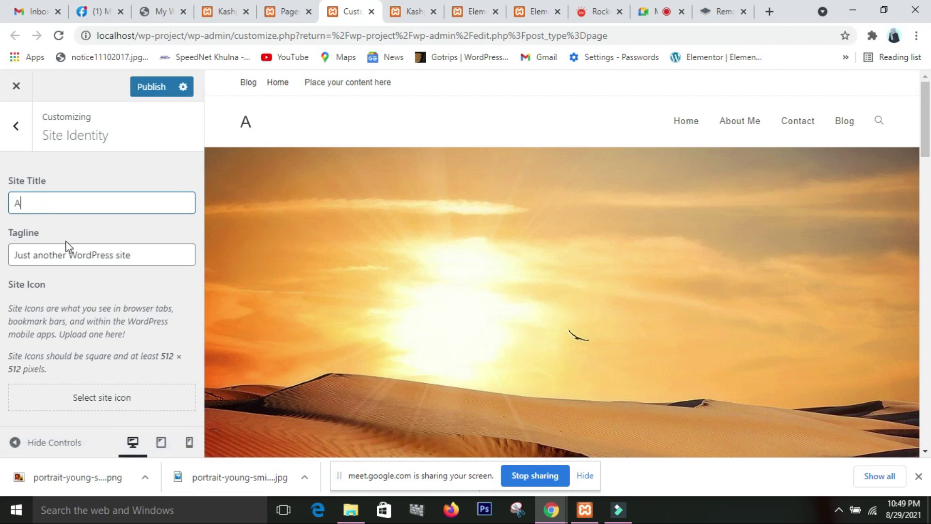
pyautogui.write('zmine')
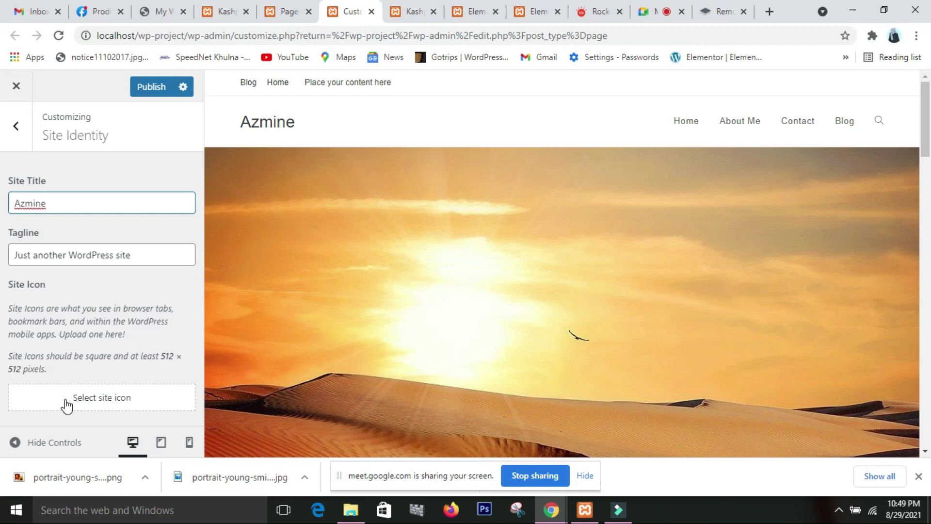
pyautogui.click(587, 13)
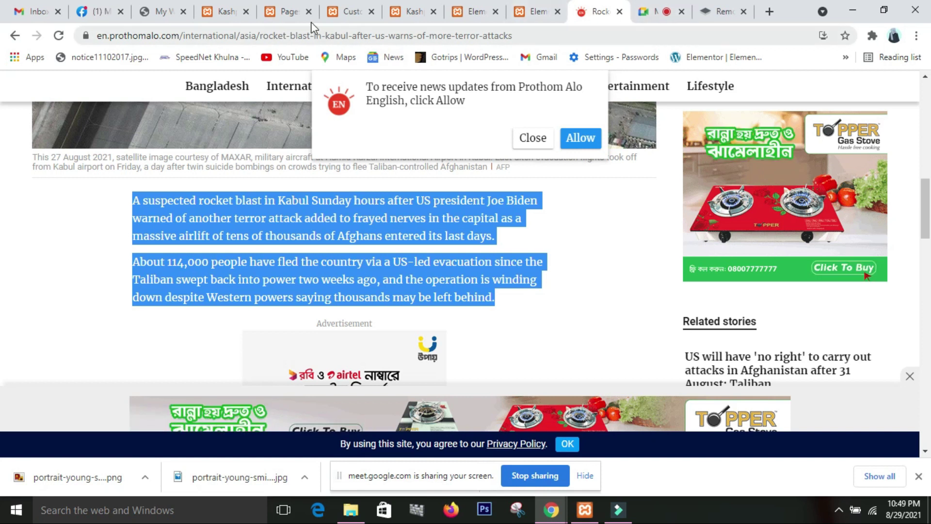
pyautogui.click(290, 13)
pyautogui.click(353, 15)
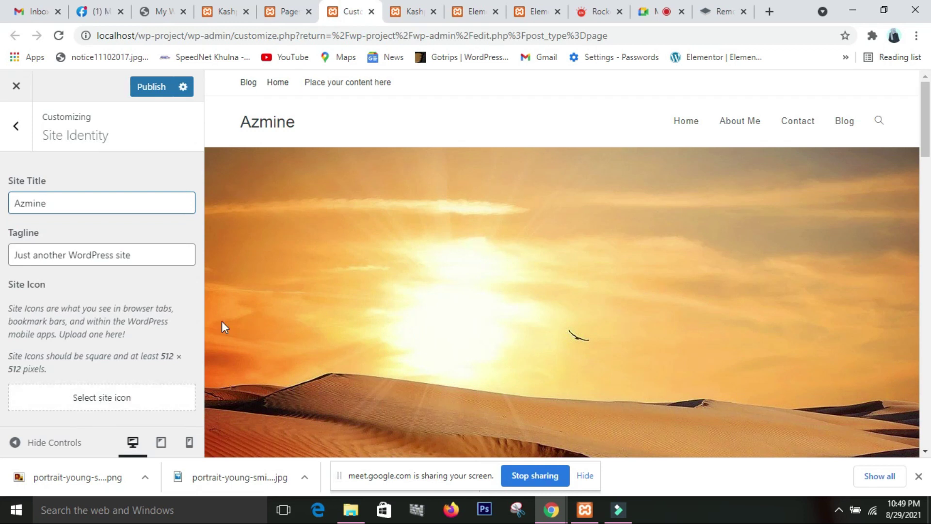
# Search Google for "512 pix image" in a new browser tab.
pyautogui.click(774, 11)
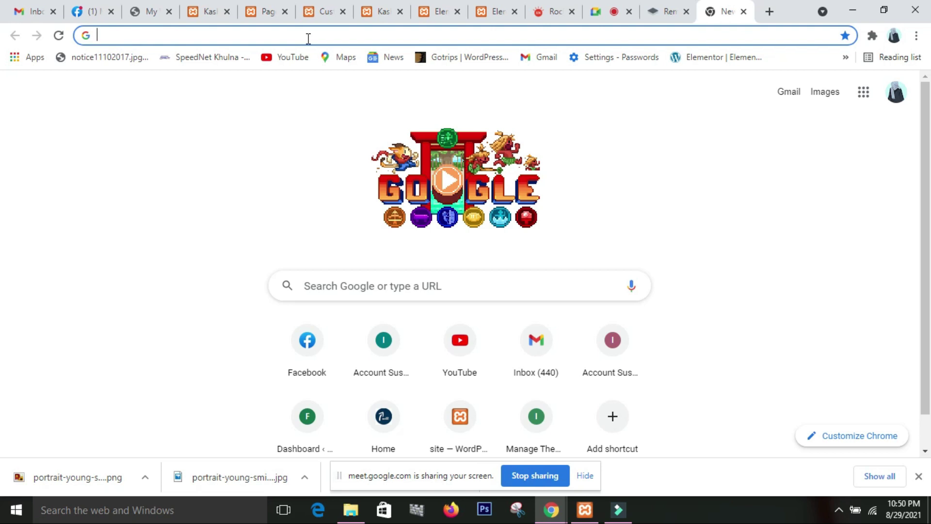
pyautogui.write('512')
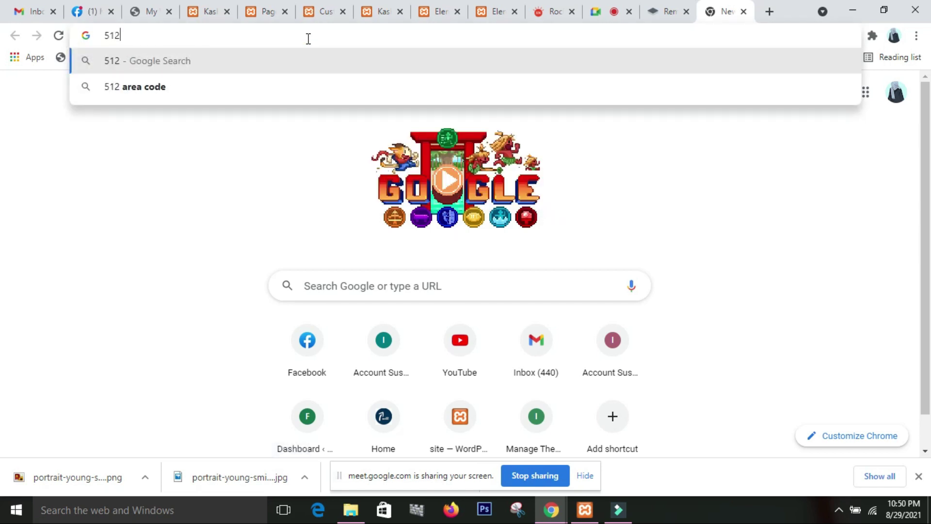
pyautogui.write(' pi')
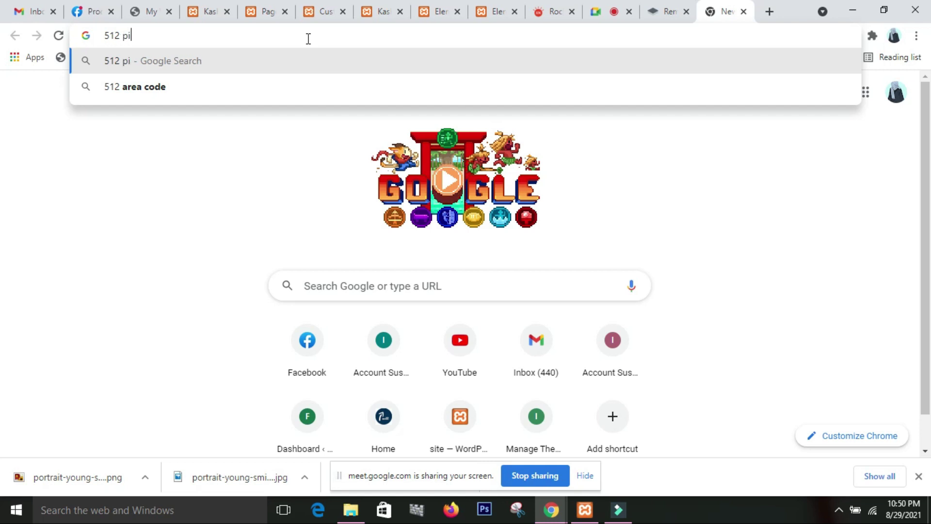
pyautogui.write('x image')
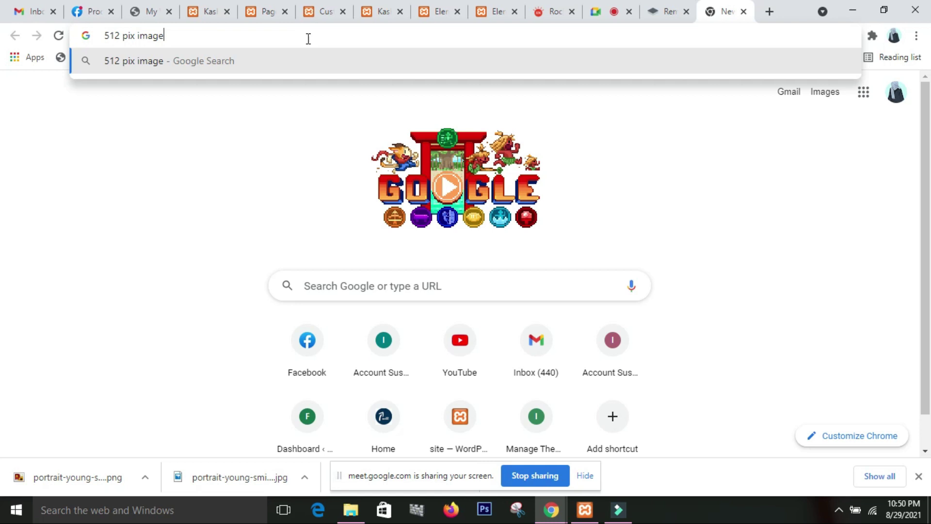
pyautogui.press('Return')
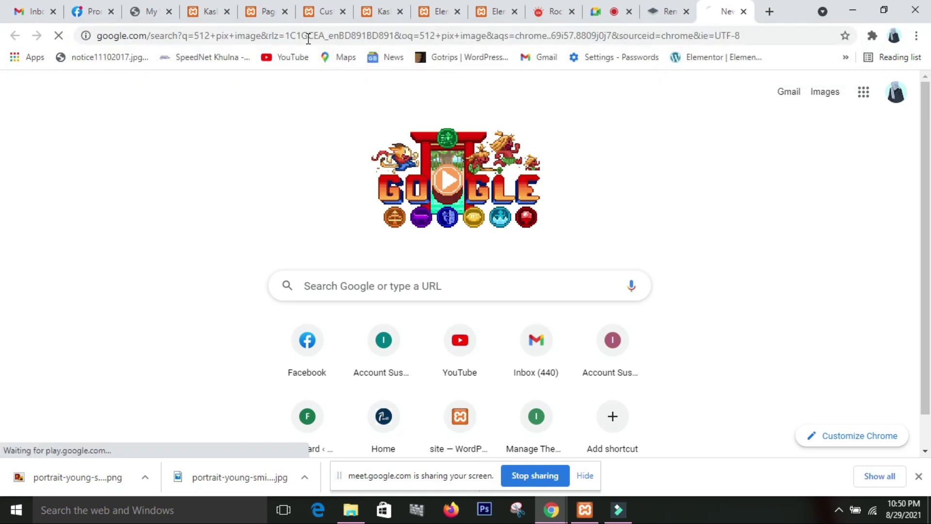
# Go to the image results and preview the blue globe PNG from kindpng.
pyautogui.scroll(-3, 488, 250)
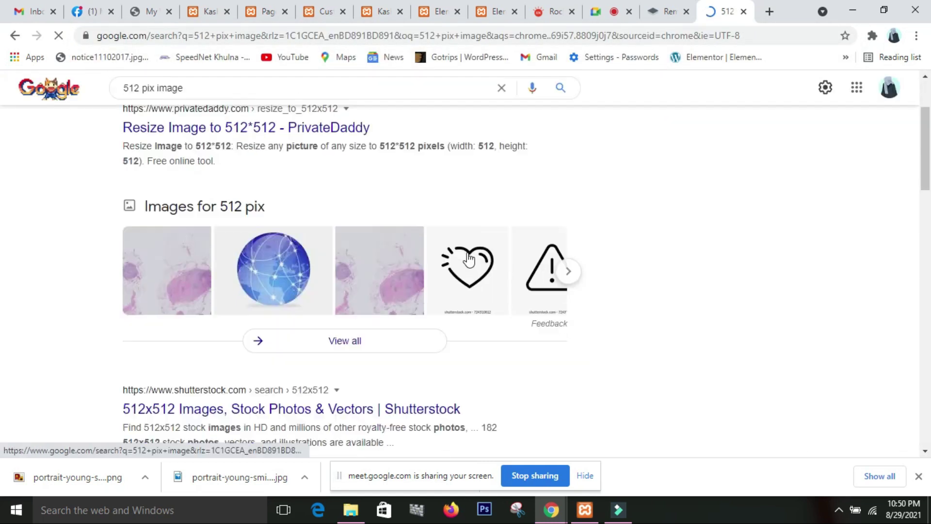
pyautogui.scroll(-1, 333, 312)
pyautogui.scroll(1, 332, 311)
pyautogui.click(289, 259)
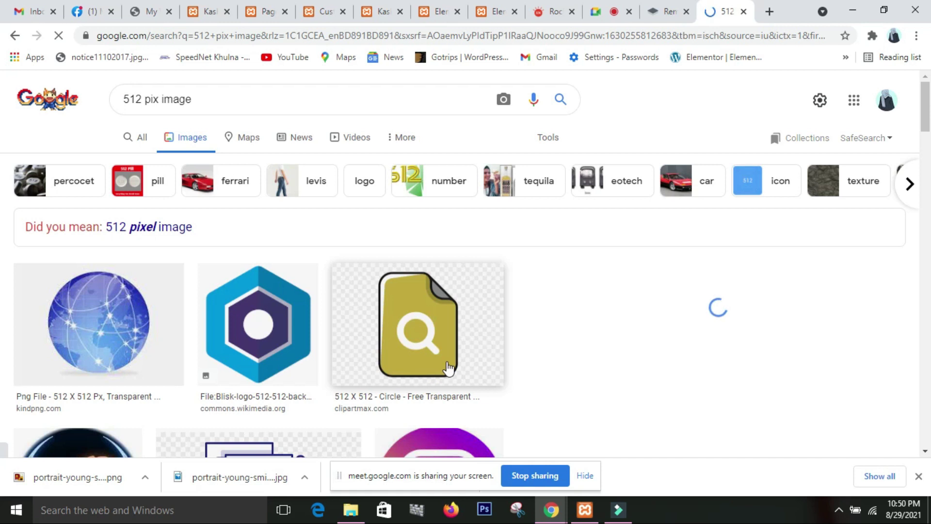
pyautogui.scroll(-2, 447, 368)
pyautogui.click(128, 170)
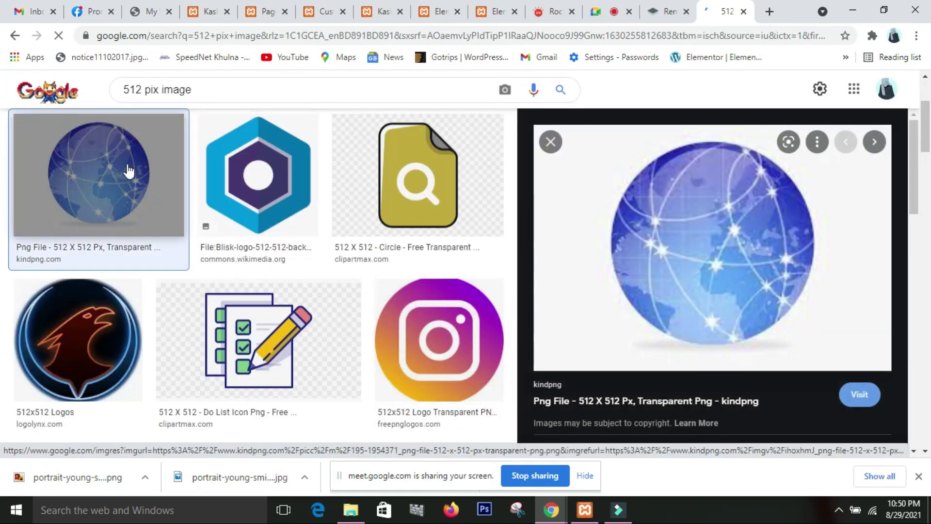
# Examine the 512 x 512 image results and the globe preview's details for a suitable site icon.
pyautogui.scroll(-1, 406, 309)
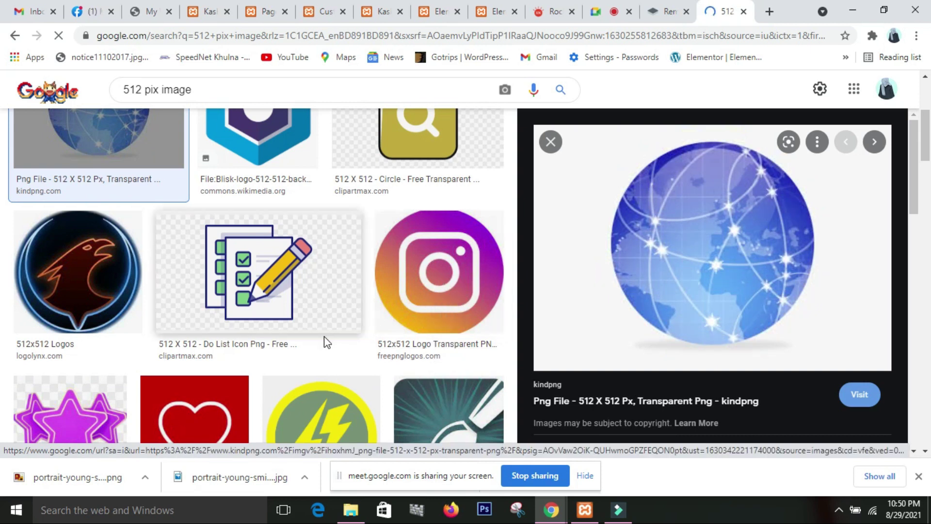
pyautogui.scroll(3, 456, 301)
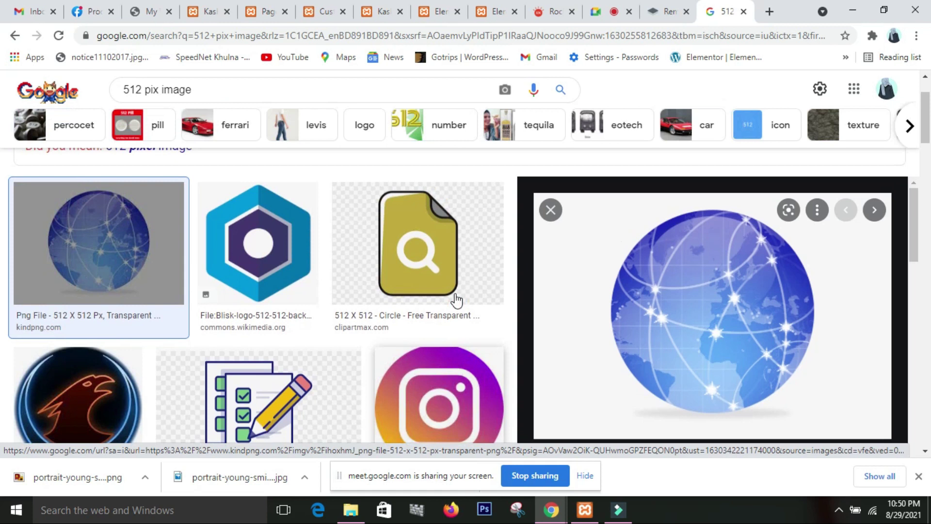
pyautogui.scroll(-3, 465, 358)
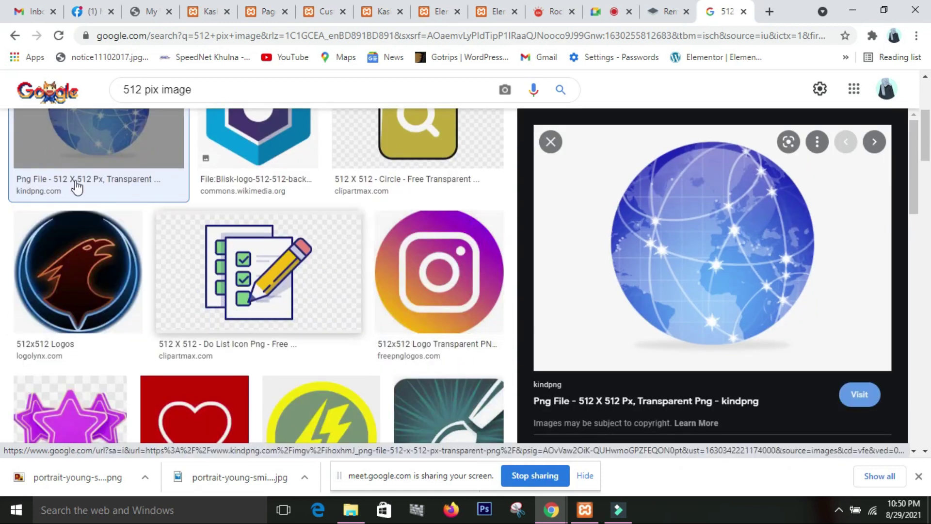
pyautogui.scroll(2, 58, 194)
pyautogui.scroll(3, 68, 206)
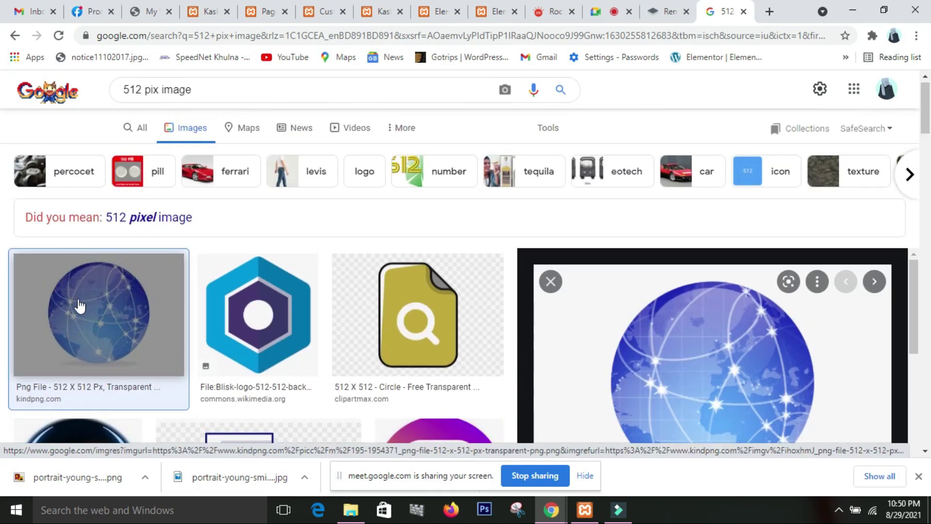
pyautogui.scroll(-2, 80, 306)
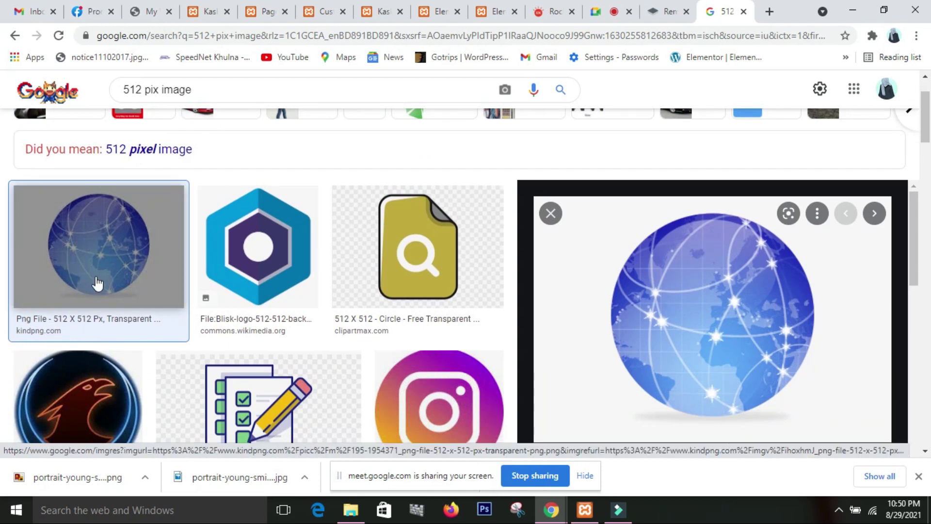
pyautogui.scroll(-4, 764, 374)
pyautogui.scroll(1, 751, 333)
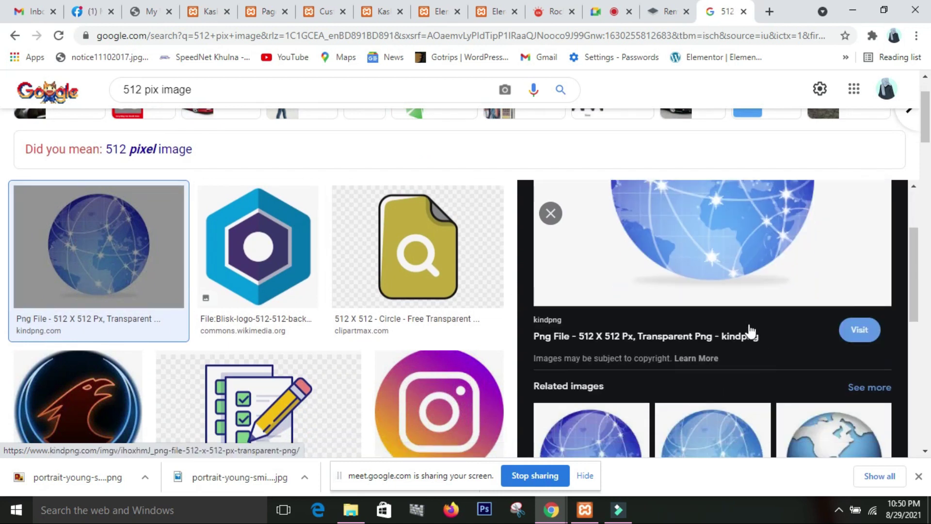
# Save the previewed globe image as a PNG in the Page folder of the Kashpia (G:) drive, keeping the suggested file name.
pyautogui.scroll(1, 750, 333)
pyautogui.rightClick(739, 315)
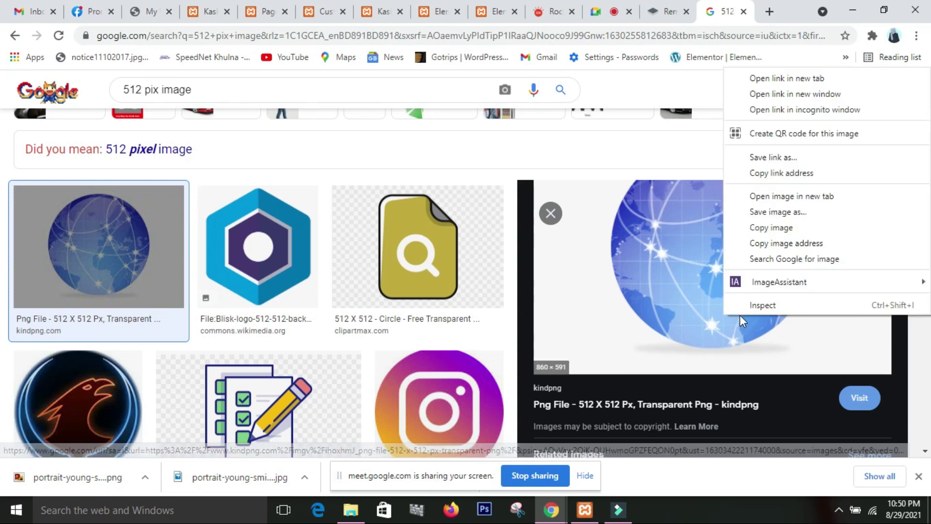
pyautogui.click(721, 332)
pyautogui.scroll(2, 657, 326)
pyautogui.rightClick(656, 321)
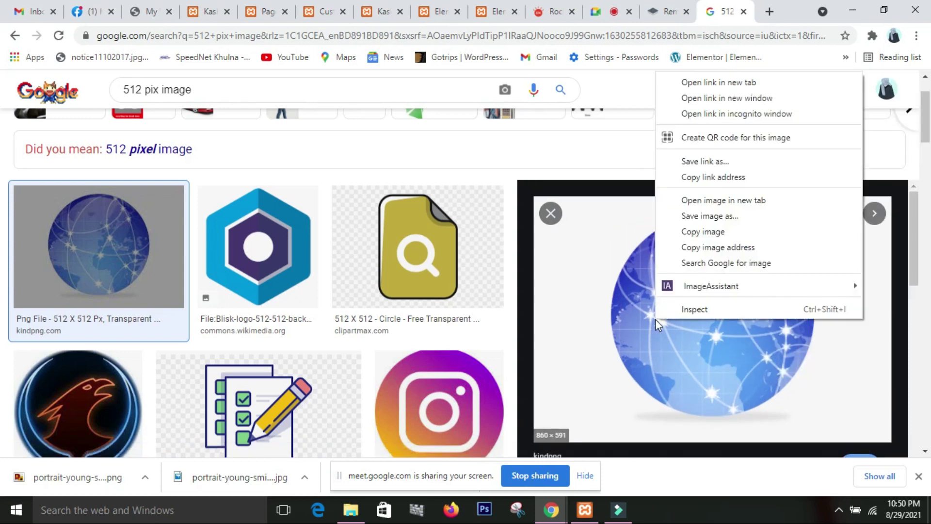
pyautogui.click(709, 216)
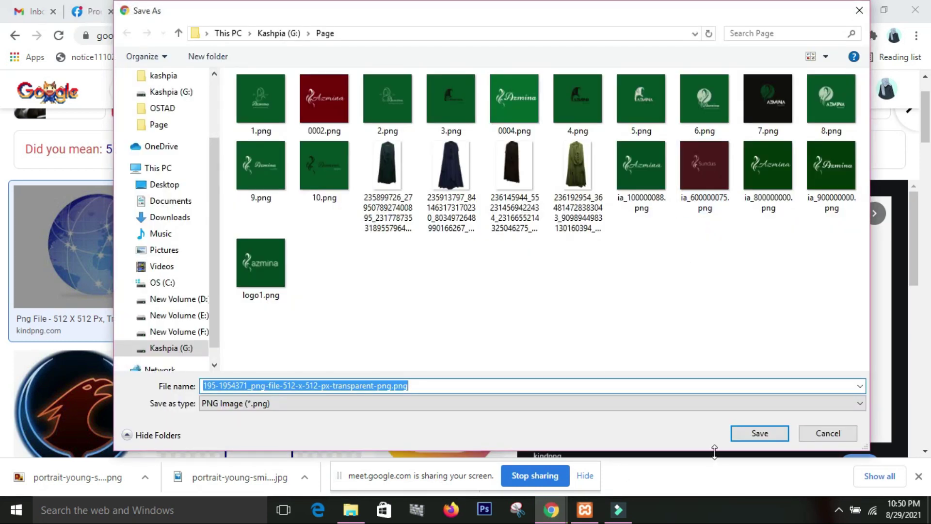
pyautogui.click(754, 434)
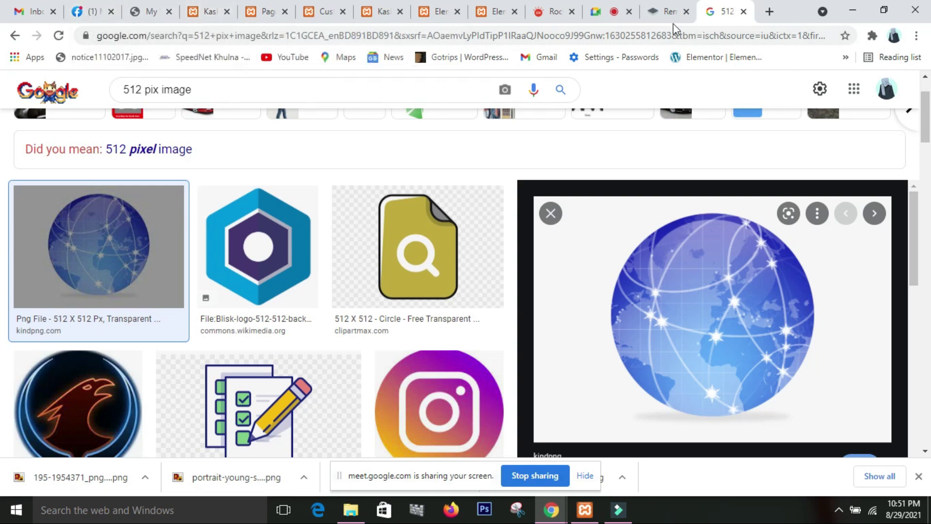
# Return to the Customizer's Site Identity tab and keep it open with its unsaved changes.
pyautogui.click(481, 12)
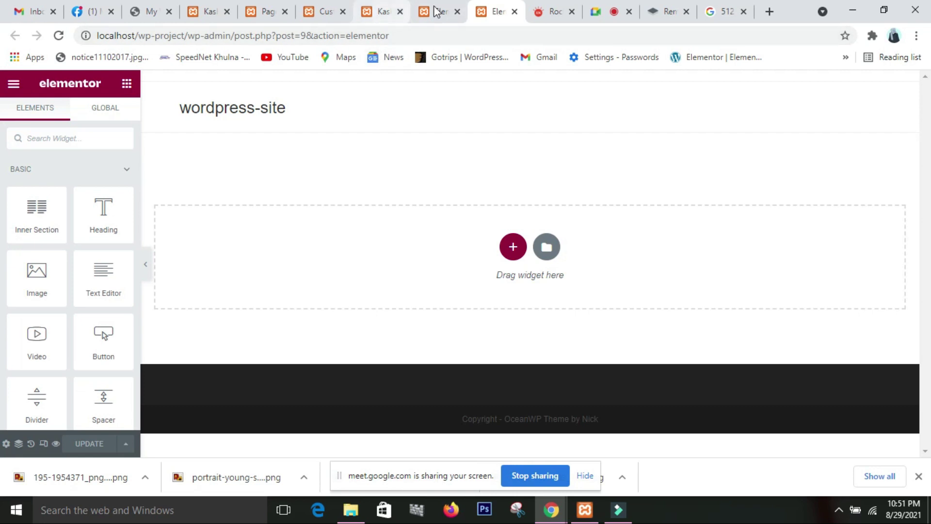
pyautogui.click(438, 11)
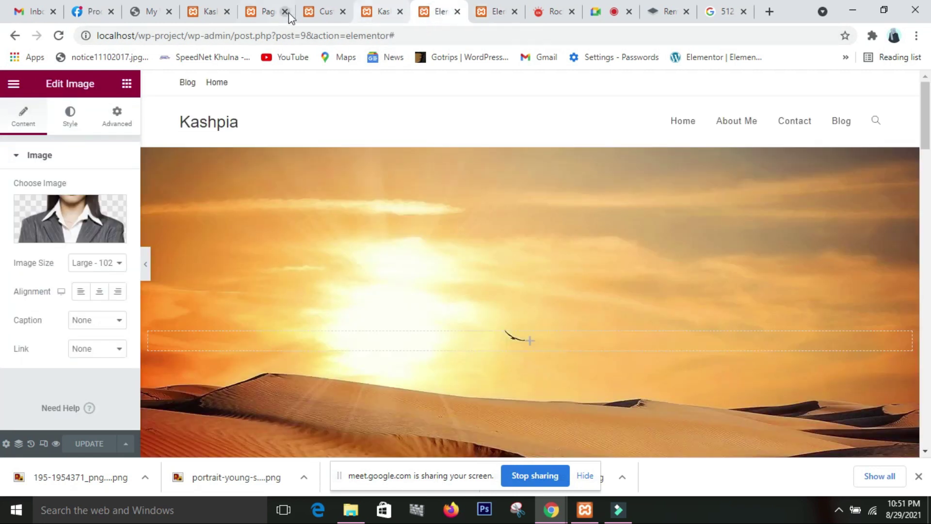
pyautogui.click(340, 14)
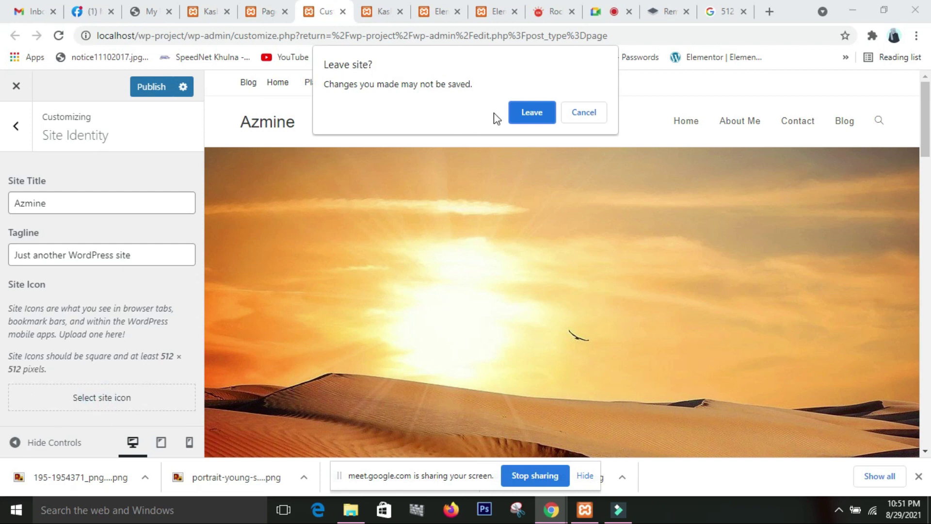
pyautogui.click(570, 123)
pyautogui.click(83, 401)
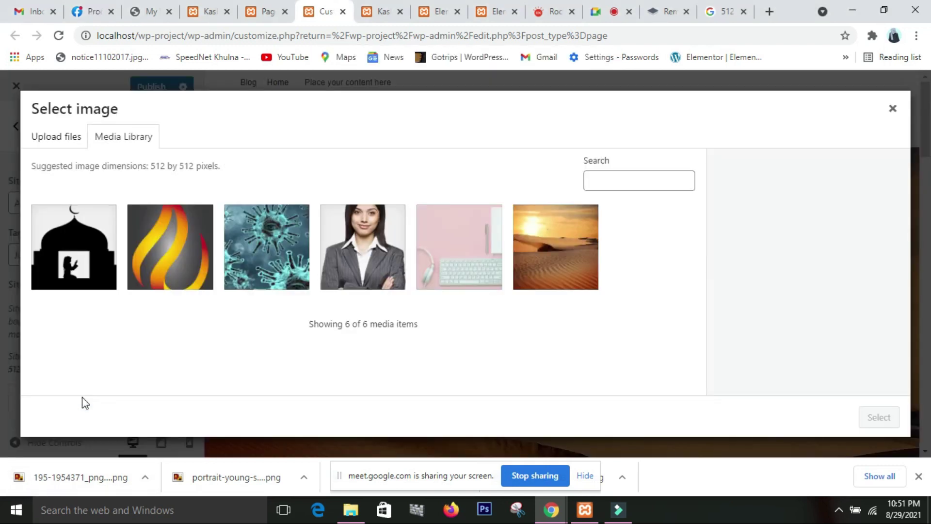
pyautogui.click(62, 142)
pyautogui.click(495, 298)
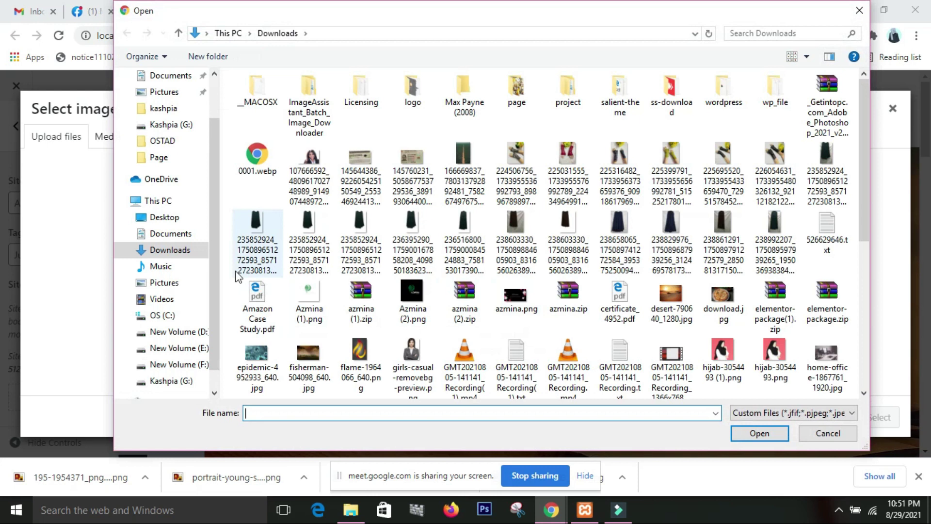
pyautogui.click(153, 381)
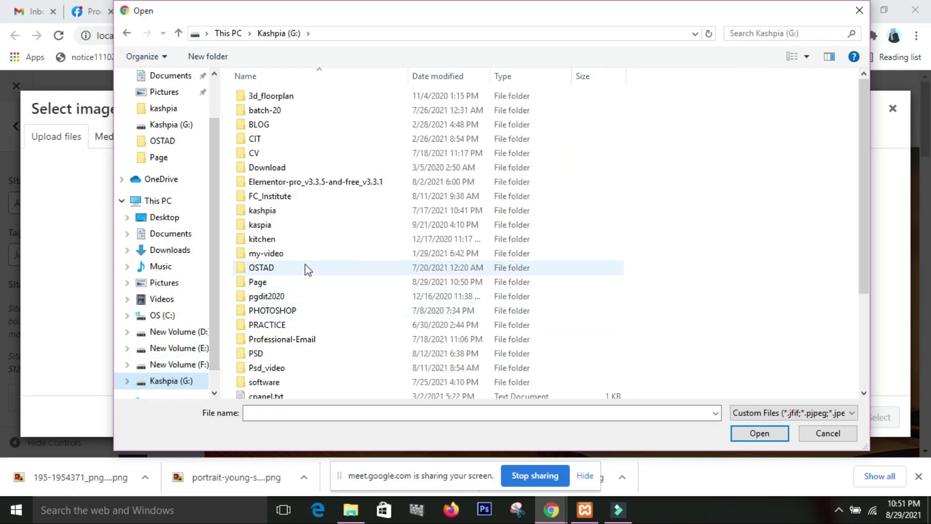
pyautogui.doubleClick(299, 282)
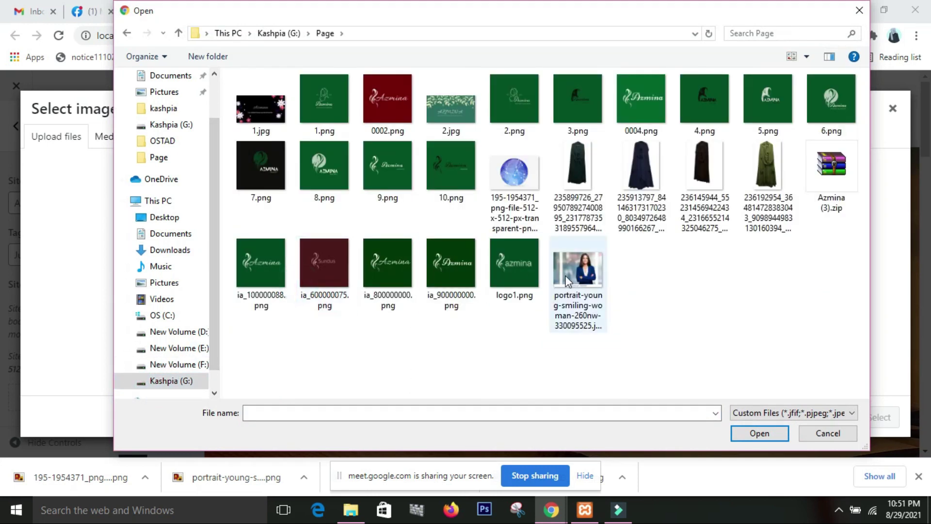
pyautogui.click(514, 180)
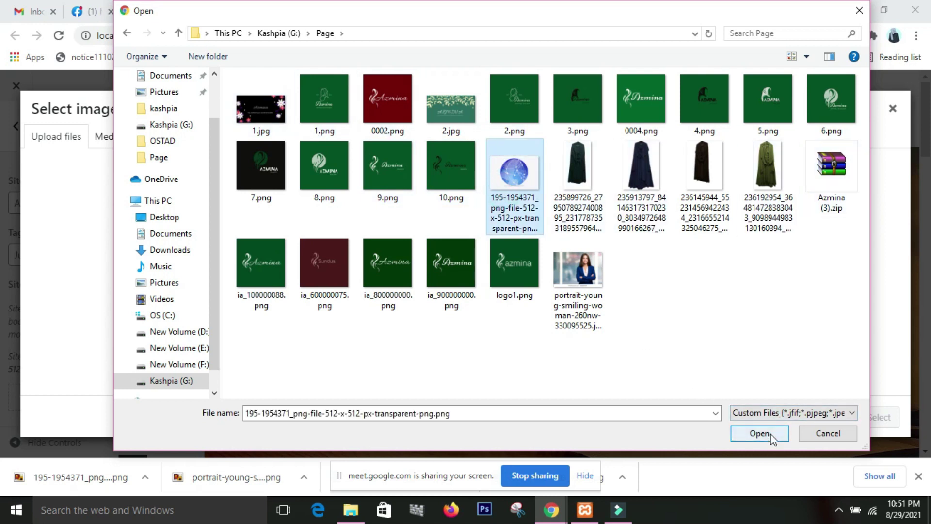
pyautogui.click(770, 433)
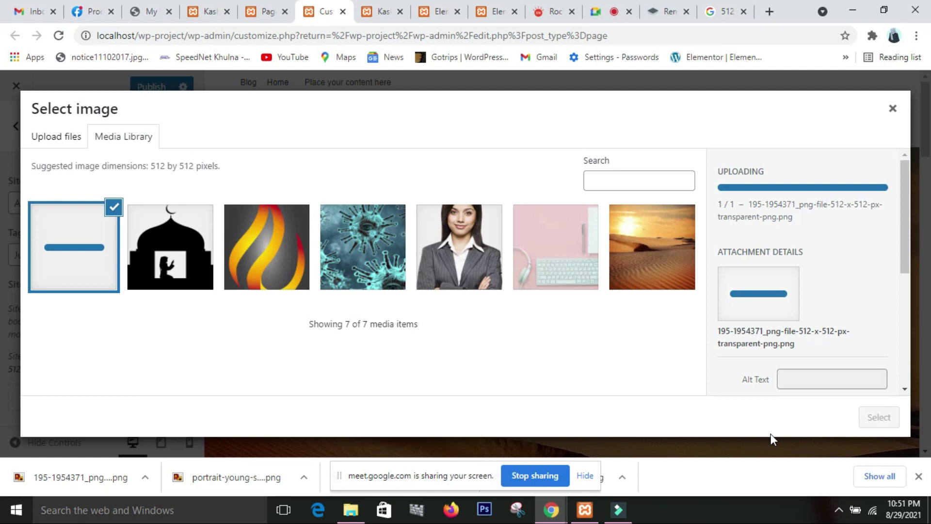
pyautogui.click(892, 422)
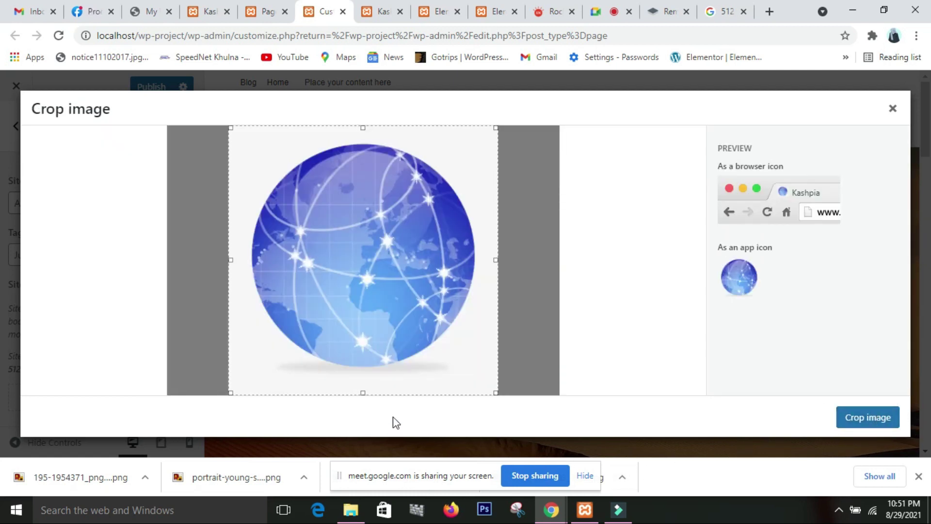
# Tighten the square crop around the blue globe, trimming the empty margins and lower shadow, and apply the crop.
pyautogui.moveTo(362, 394); pyautogui.dragTo(379, 369)
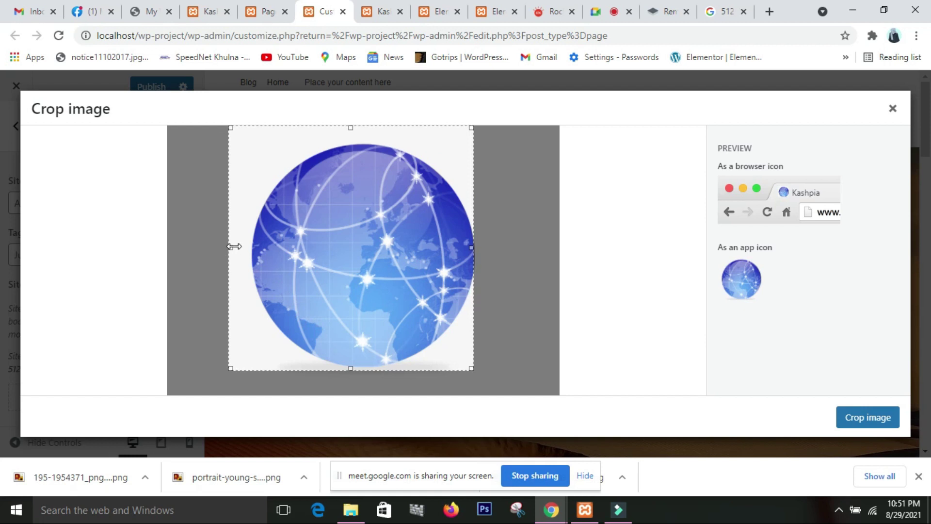
pyautogui.moveTo(247, 241); pyautogui.dragTo(251, 241)
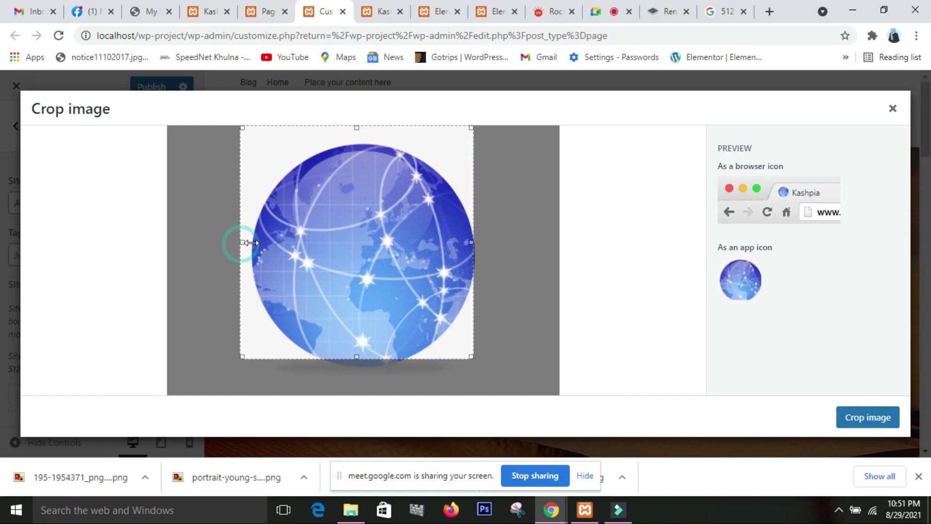
pyautogui.click(361, 128)
pyautogui.click(356, 131)
pyautogui.moveTo(356, 356); pyautogui.dragTo(364, 367)
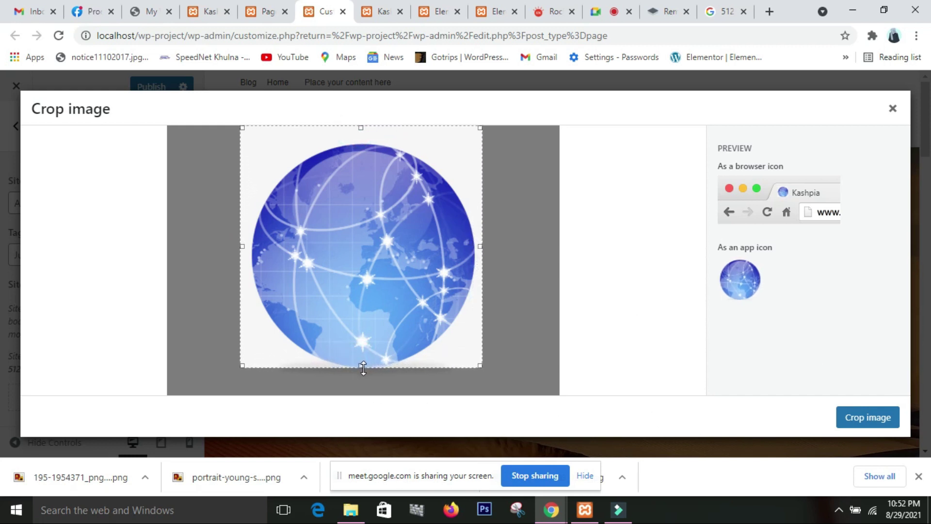
pyautogui.doubleClick(358, 128)
pyautogui.click(537, 228)
pyautogui.moveTo(361, 129); pyautogui.dragTo(360, 136)
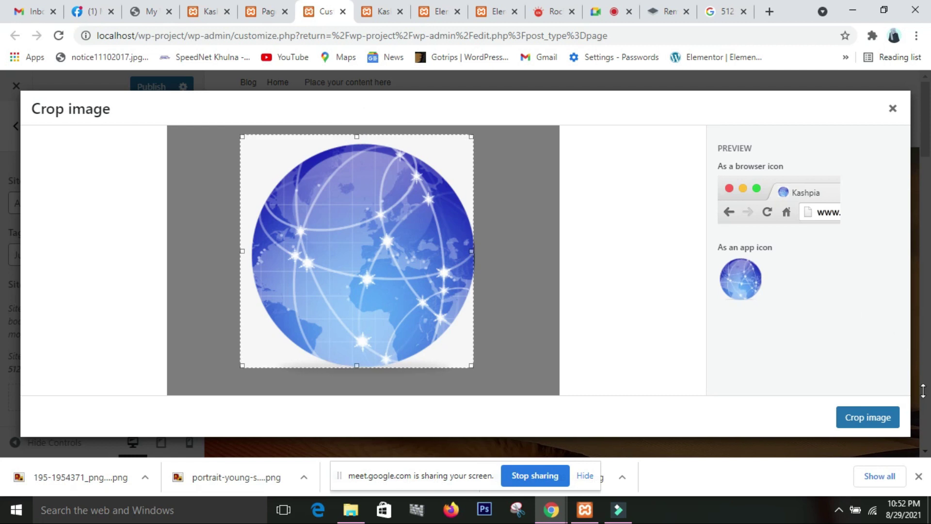
pyautogui.click(870, 421)
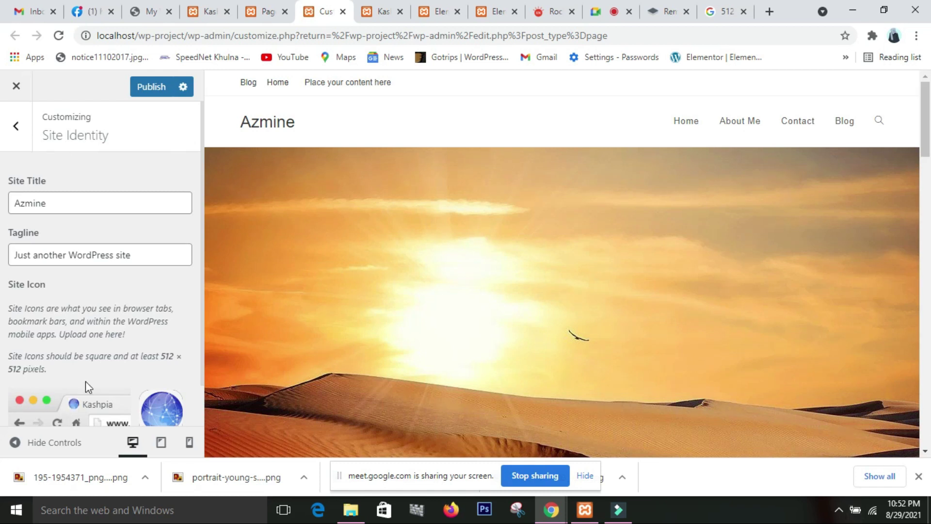
# Publish the site identity changes and reload the site's front page to check the title and icon.
pyautogui.scroll(-1, 124, 313)
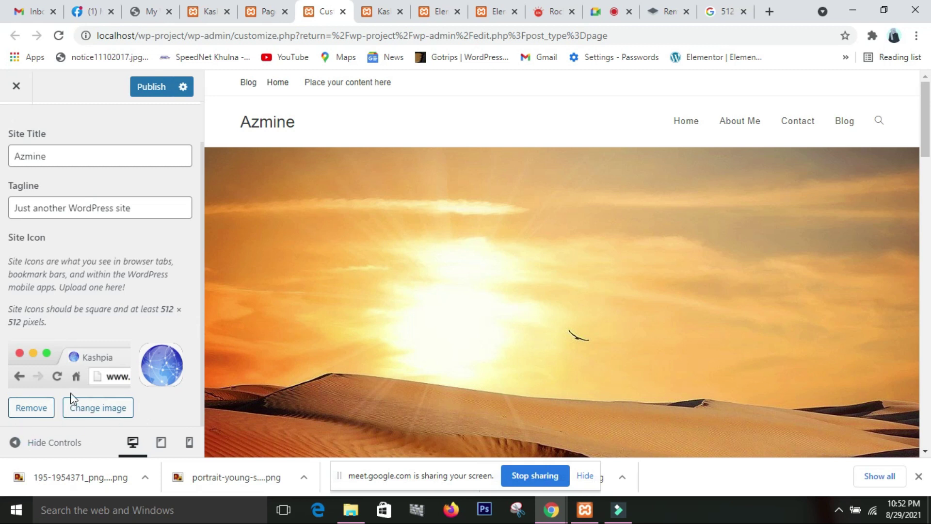
pyautogui.scroll(2, 70, 392)
pyautogui.scroll(-2, 71, 394)
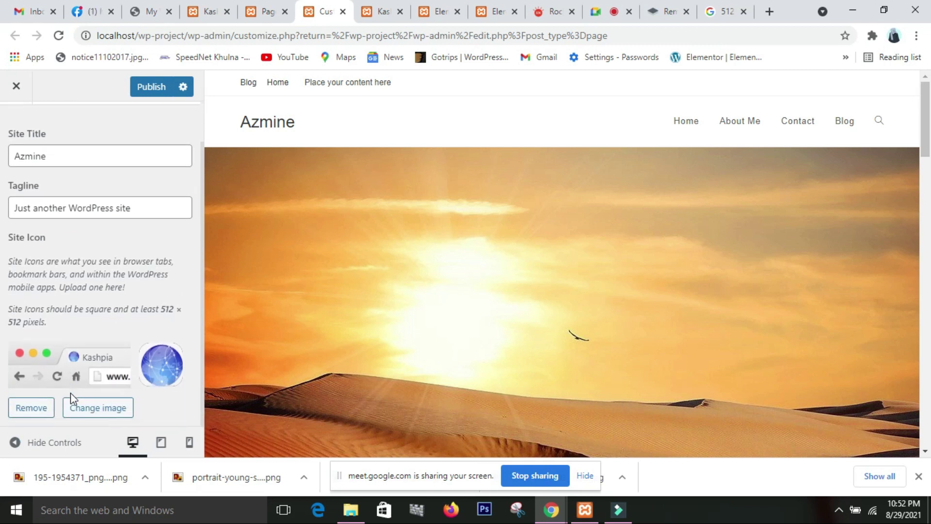
pyautogui.click(161, 91)
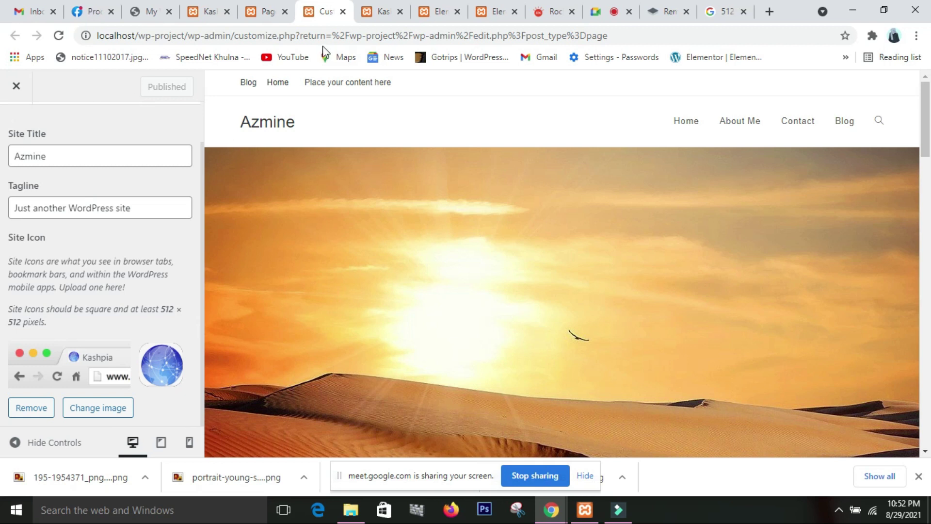
pyautogui.click(372, 14)
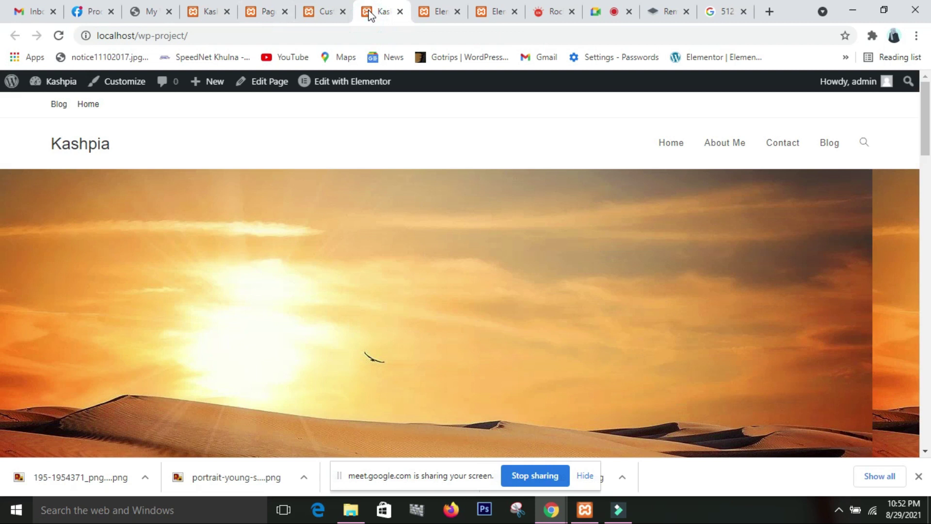
pyautogui.click(58, 37)
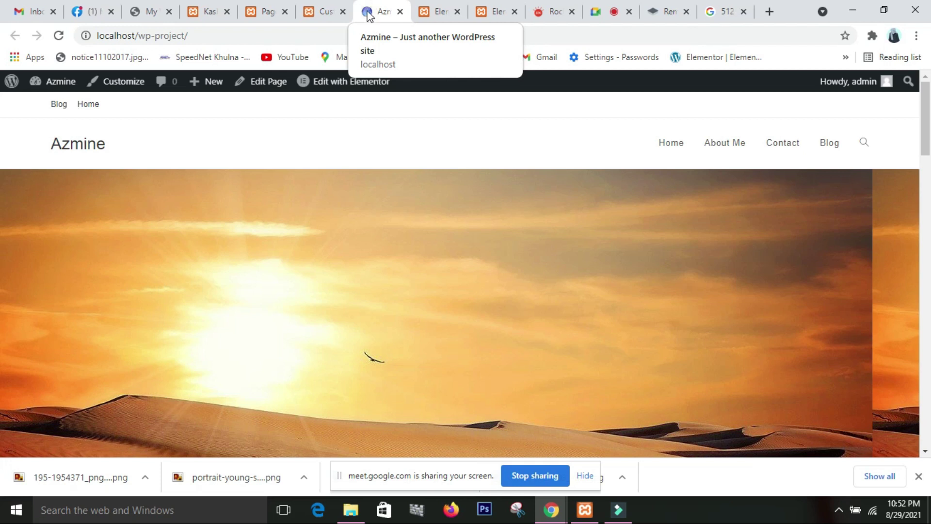
# Close the Customizer and reopen it from the WordPress dashboard at its main list of sections.
pyautogui.click(316, 14)
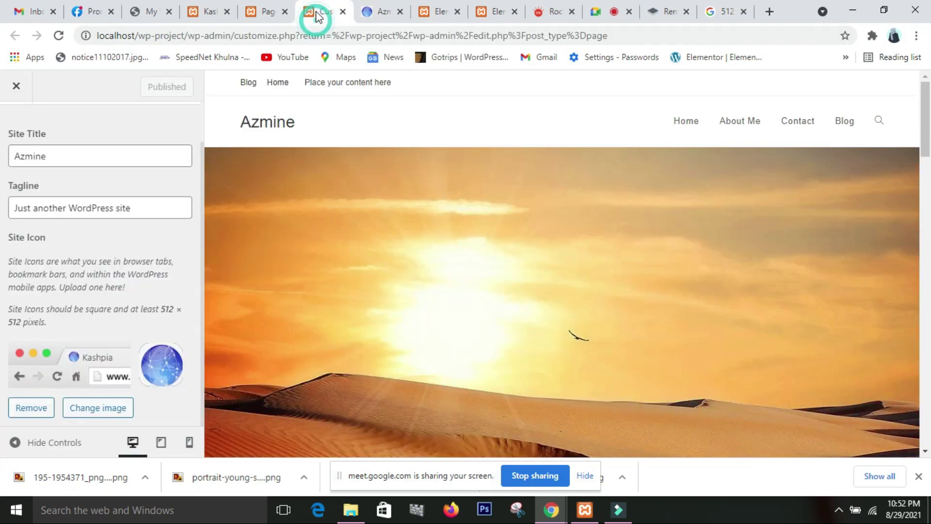
pyautogui.click(17, 87)
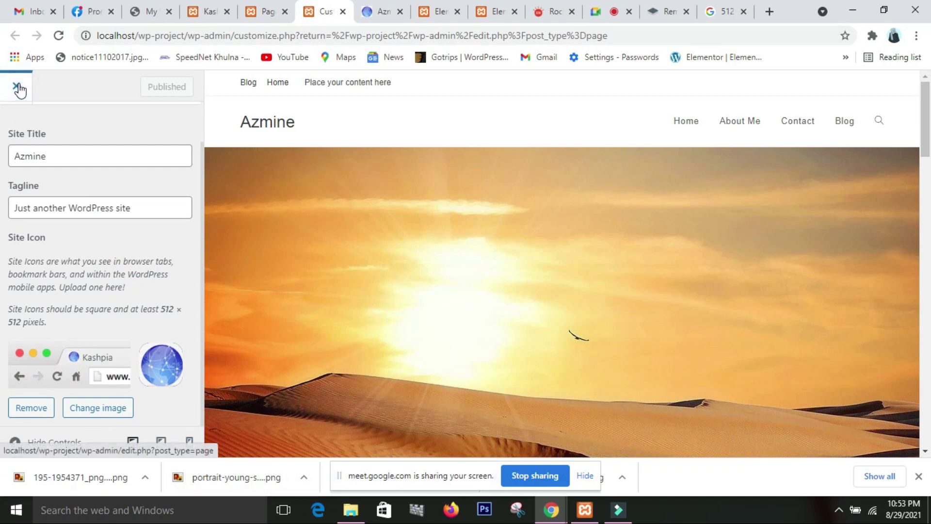
pyautogui.scroll(1, 60, 177)
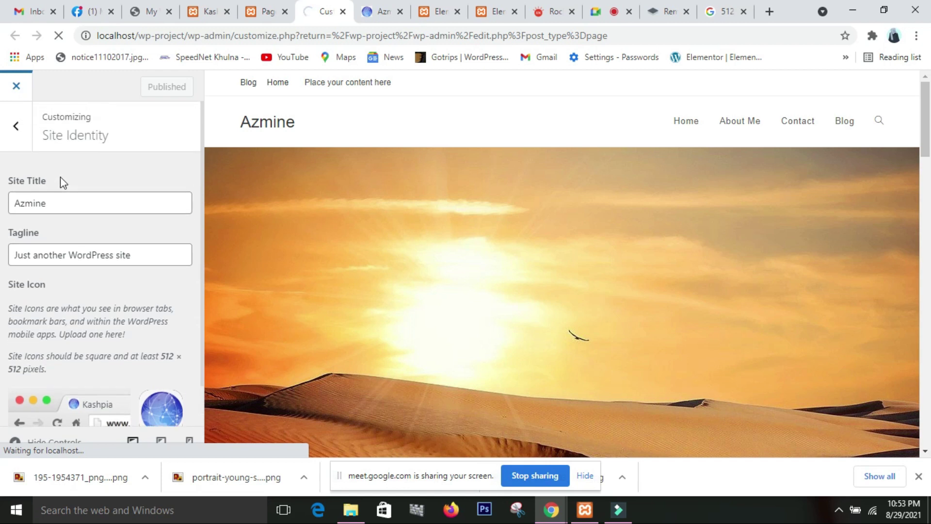
pyautogui.click(19, 130)
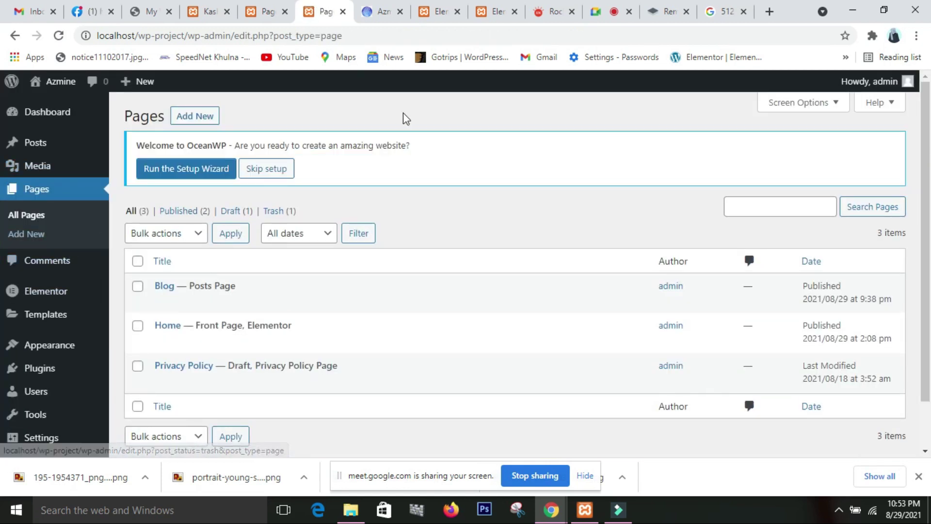
pyautogui.moveTo(48, 355)
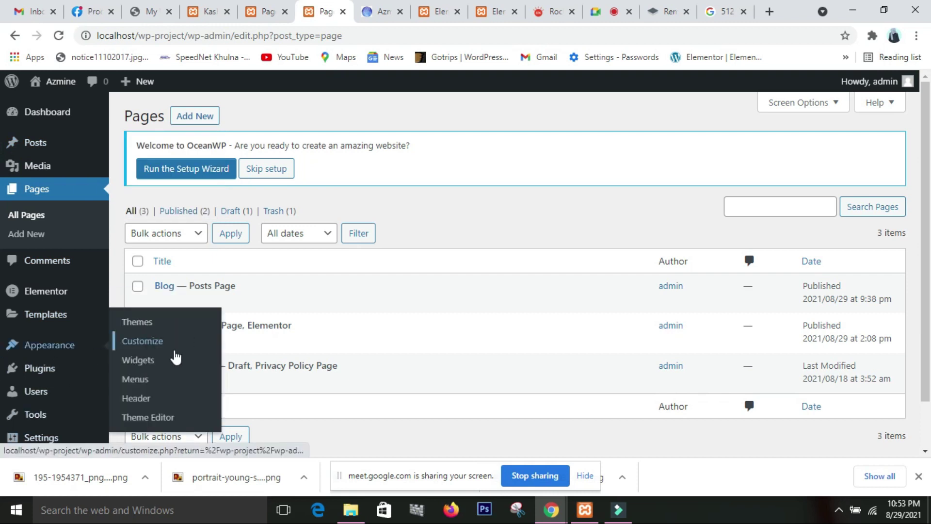
pyautogui.click(138, 341)
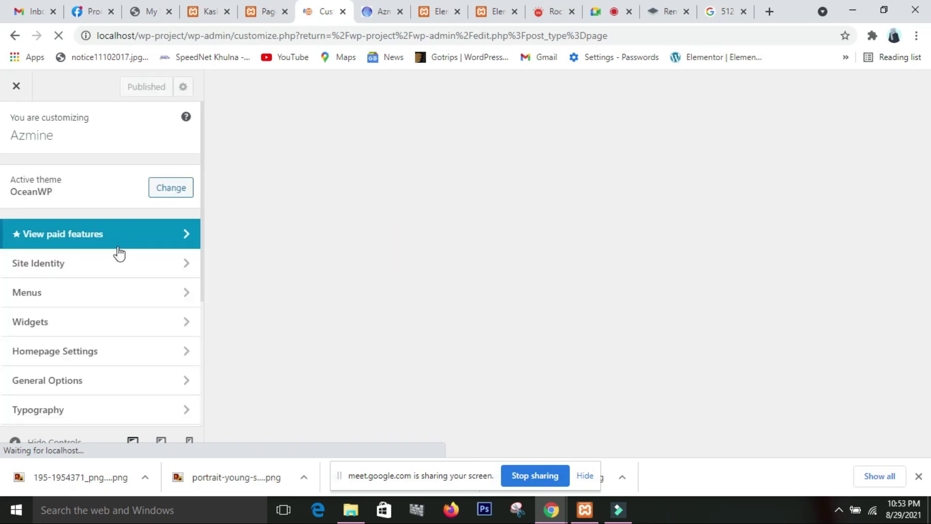
# Review the Menus section and the Homepage Settings for the static homepage and posts page, returning to the main section list.
pyautogui.click(189, 294)
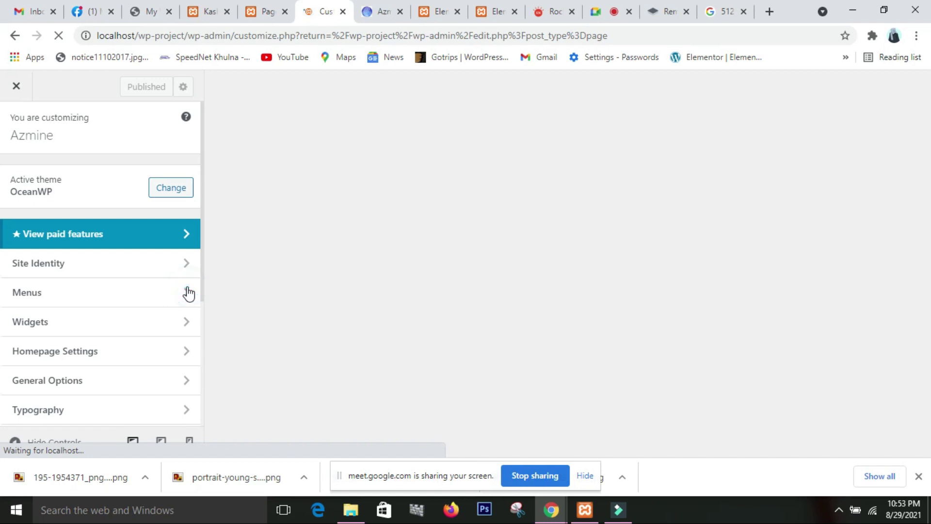
pyautogui.click(124, 297)
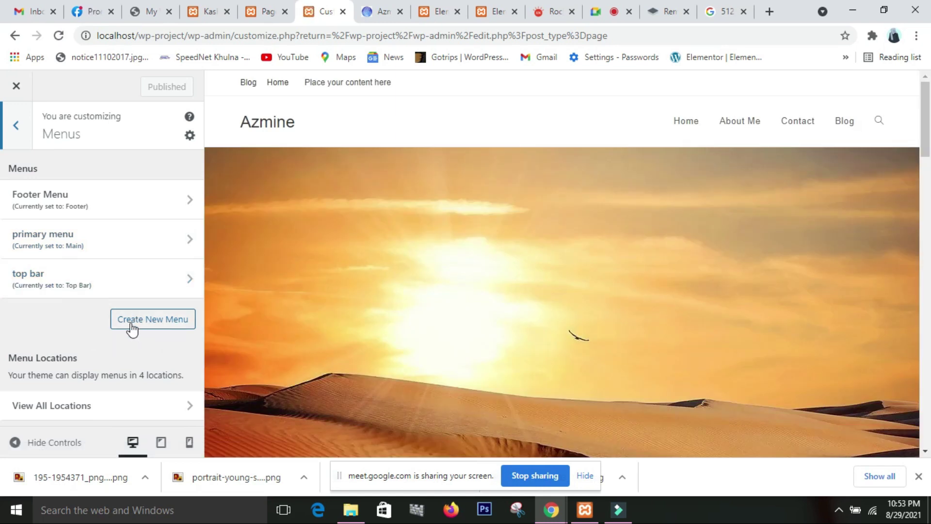
pyautogui.click(17, 129)
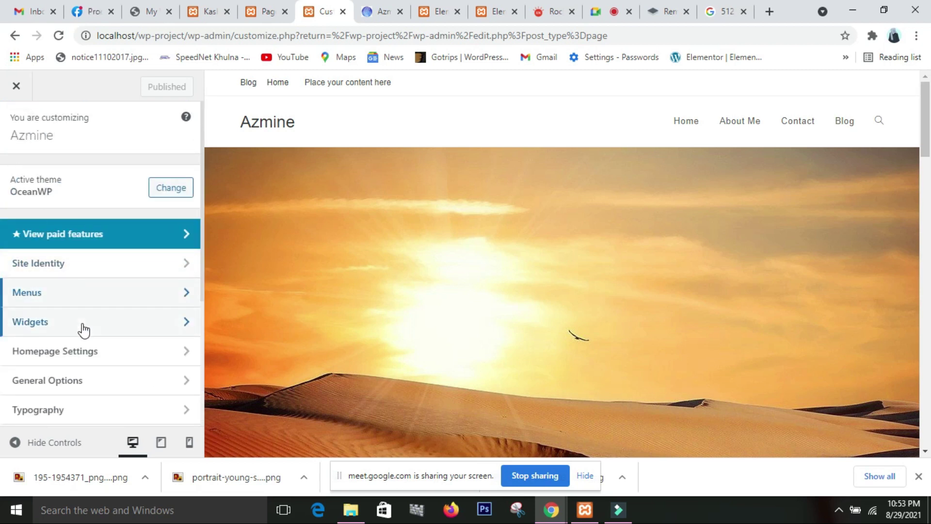
pyautogui.scroll(-1, 156, 319)
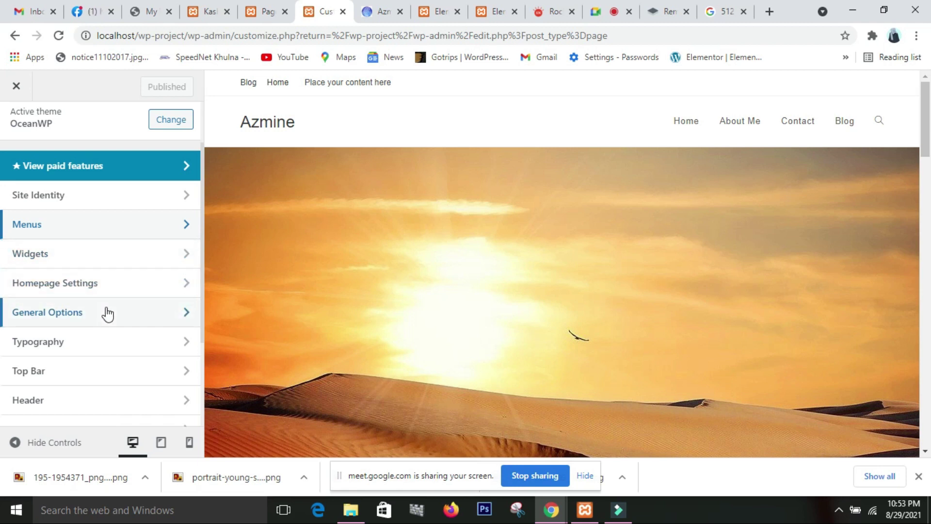
pyautogui.click(159, 290)
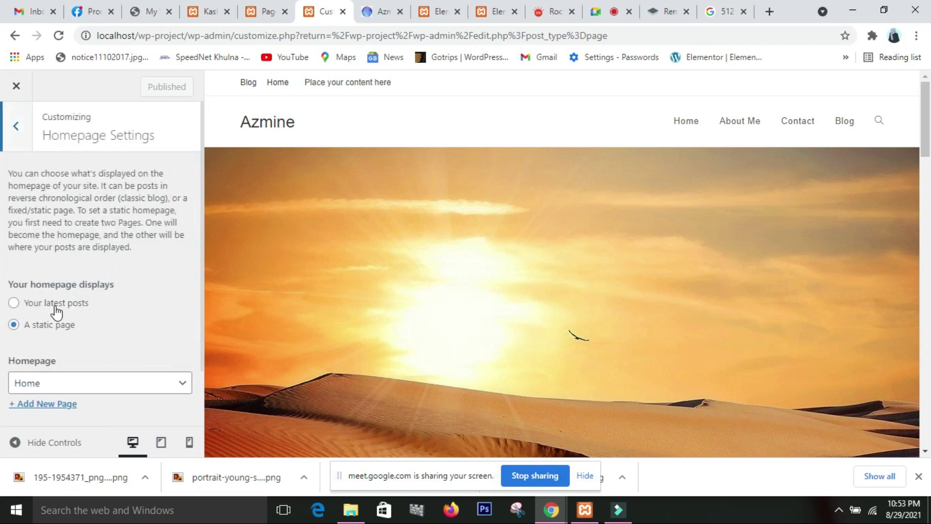
pyautogui.scroll(-2, 66, 350)
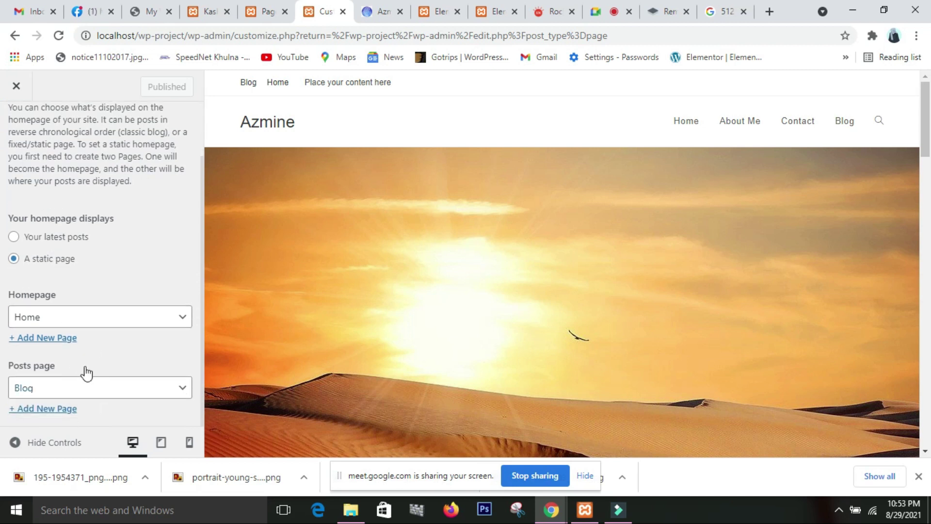
pyautogui.scroll(2, 7, 122)
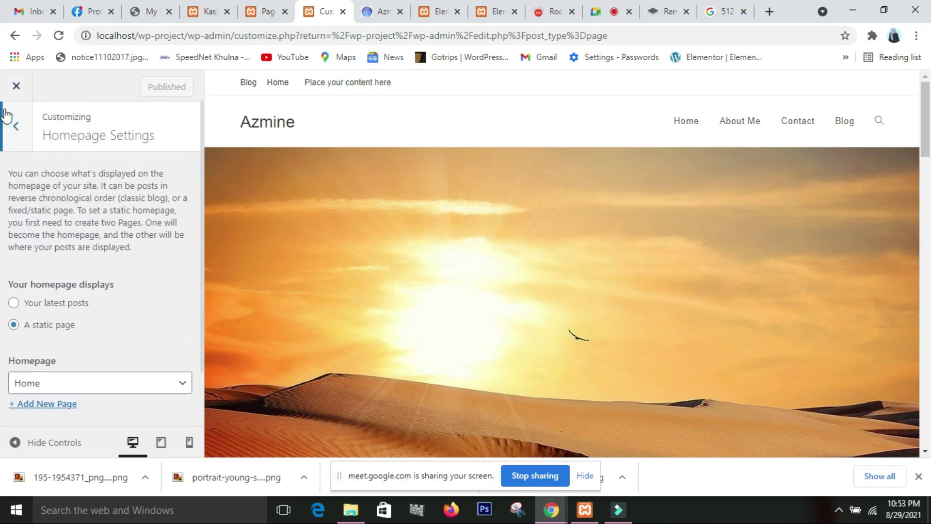
pyautogui.click(14, 127)
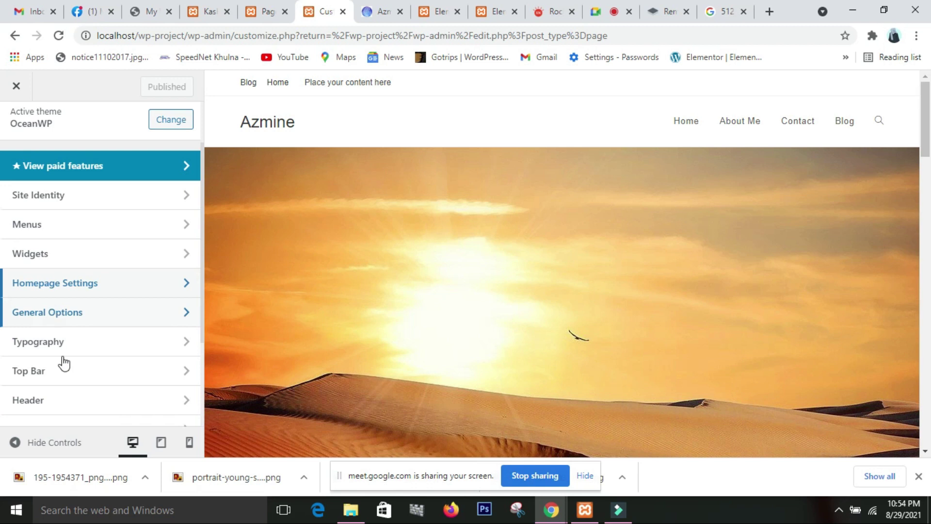
# Open General Styling under General Options and look over its primary, hover and border color settings.
pyautogui.click(67, 313)
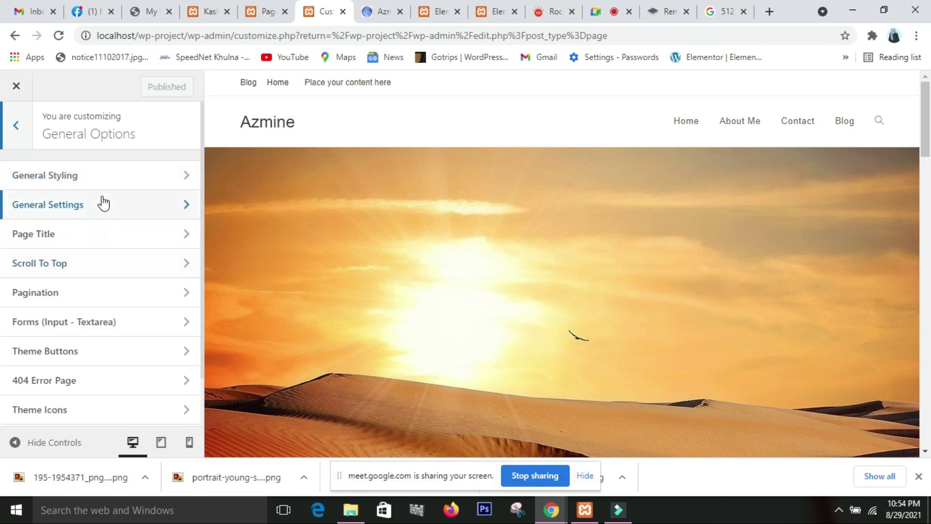
pyautogui.scroll(-1, 103, 203)
pyautogui.scroll(1, 103, 202)
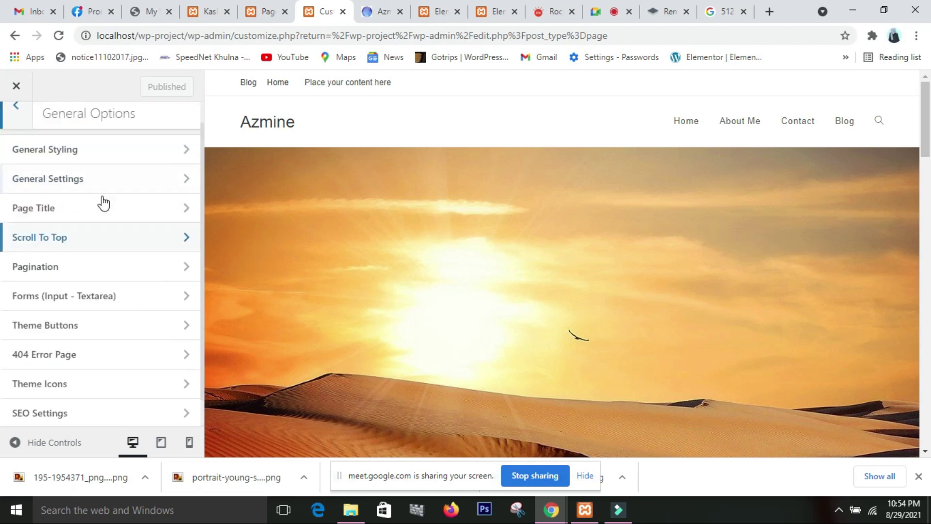
pyautogui.click(156, 184)
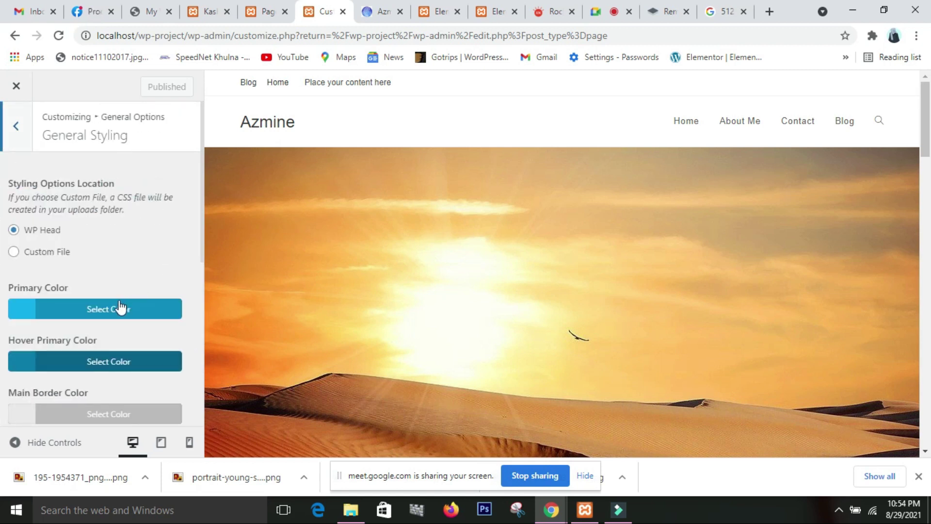
pyautogui.scroll(-2, 119, 291)
pyautogui.scroll(1, 119, 291)
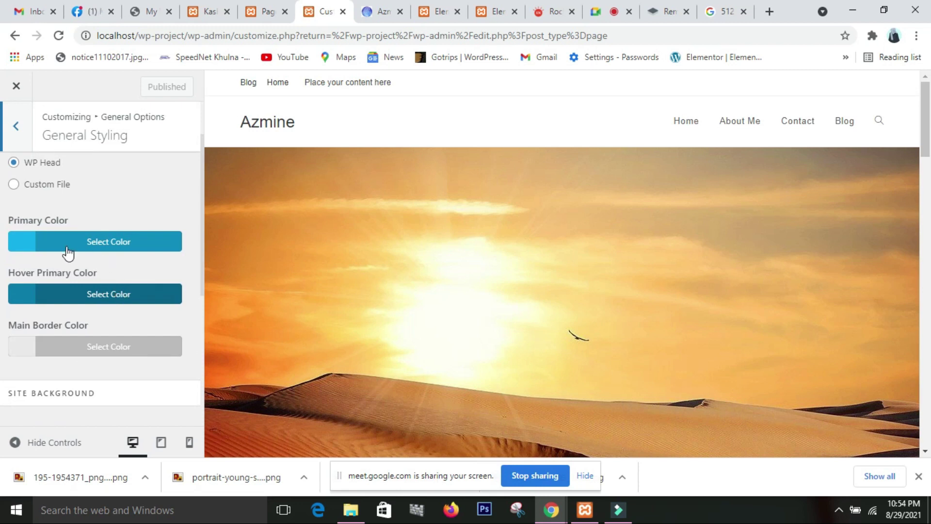
# Look over the General Styling color settings and set the Styling Options Location to Custom File.
pyautogui.scroll(-4, 76, 262)
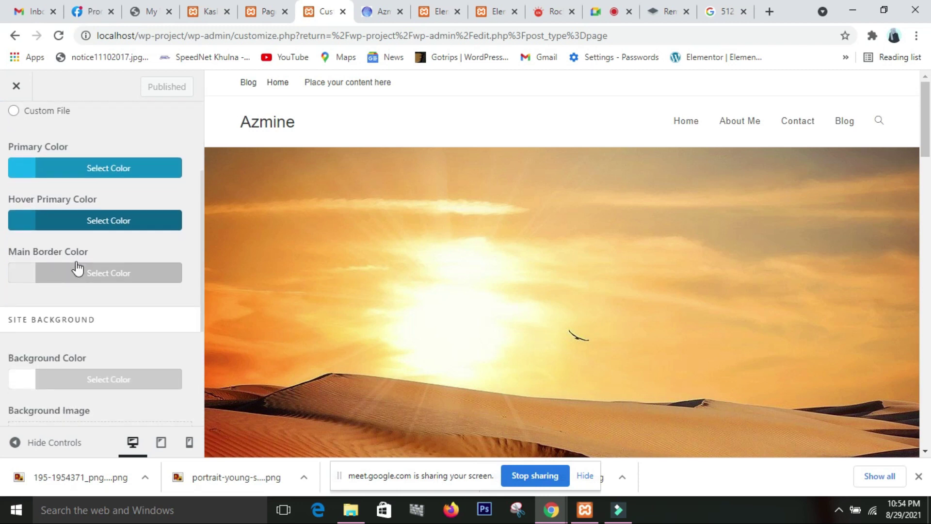
pyautogui.scroll(6, 78, 268)
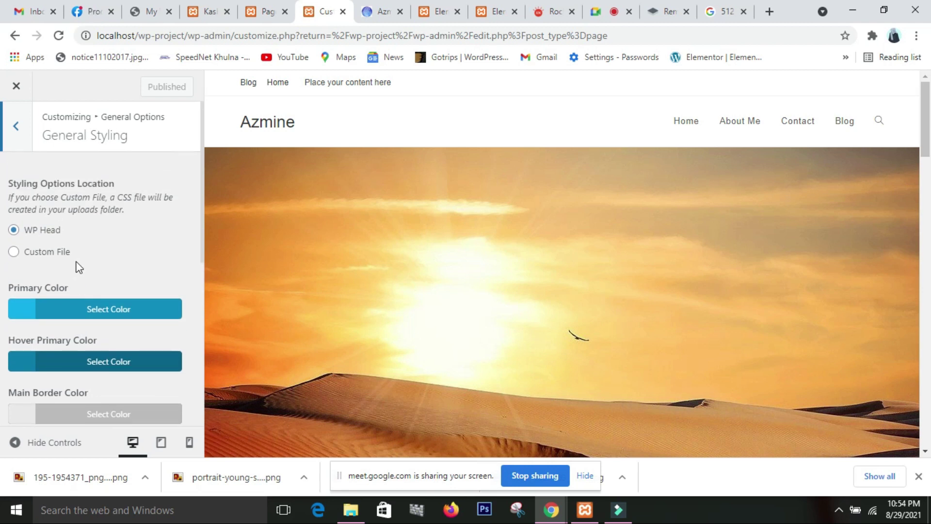
pyautogui.click(18, 253)
pyautogui.scroll(-2, 106, 250)
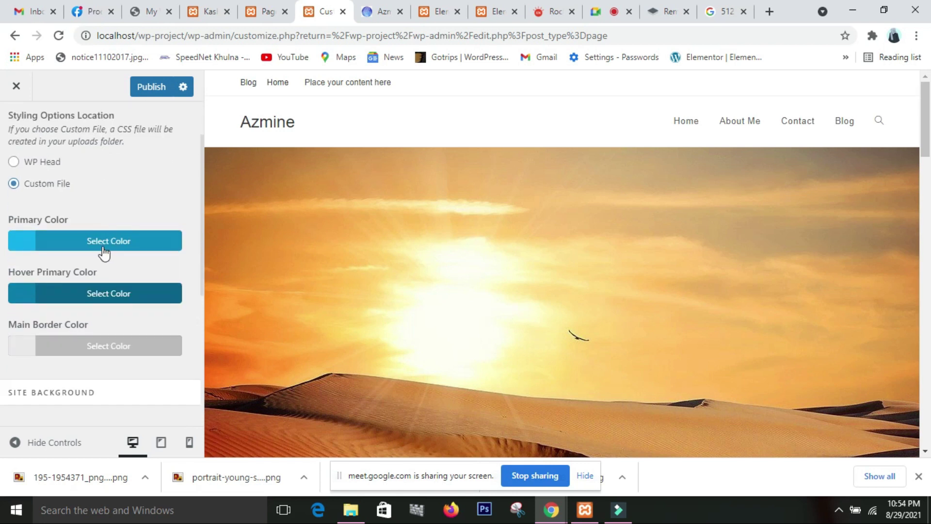
# Change the theme's Primary Color to the yellow-green #c1d110, staying in the Customizer.
pyautogui.click(104, 251)
pyautogui.click(105, 338)
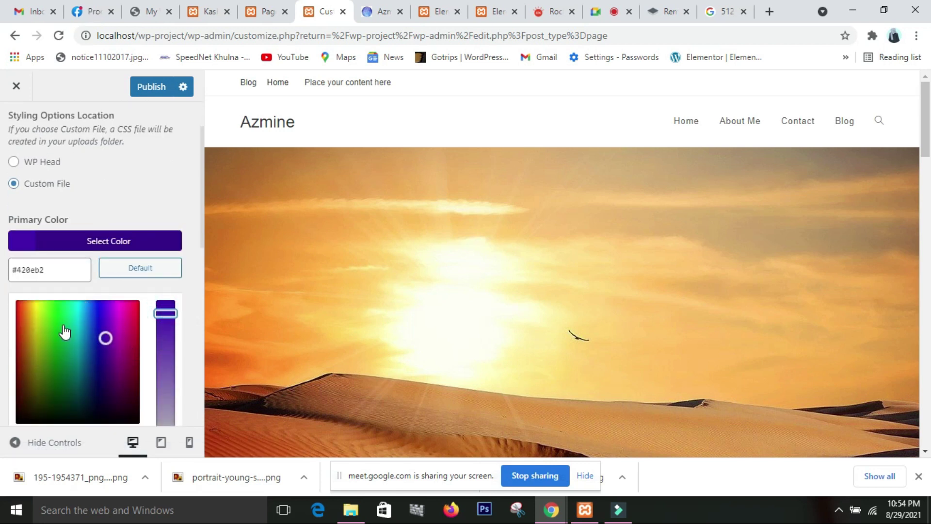
pyautogui.click(38, 323)
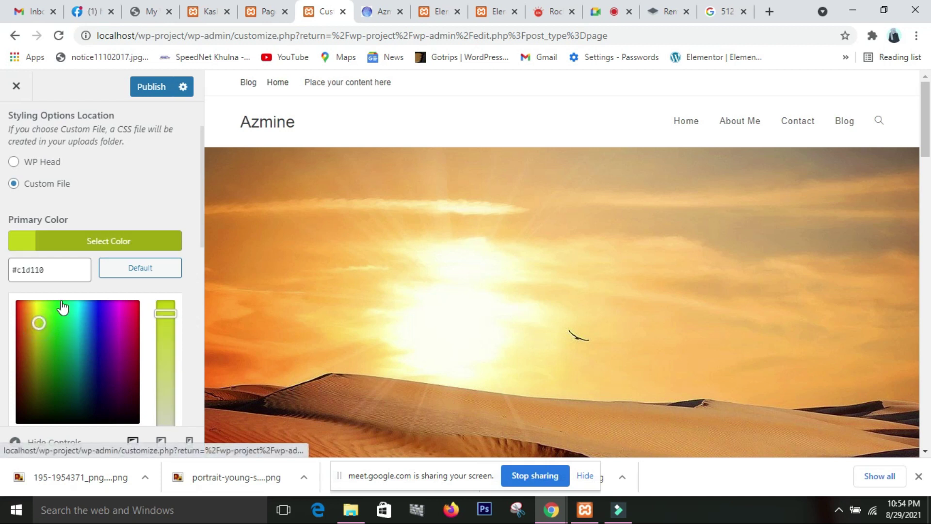
pyautogui.click(139, 172)
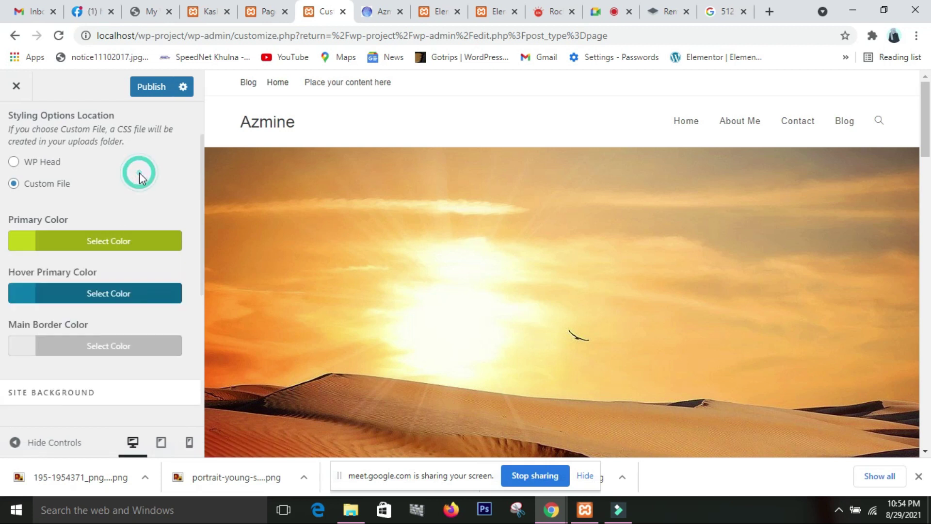
pyautogui.click(24, 90)
pyautogui.click(586, 126)
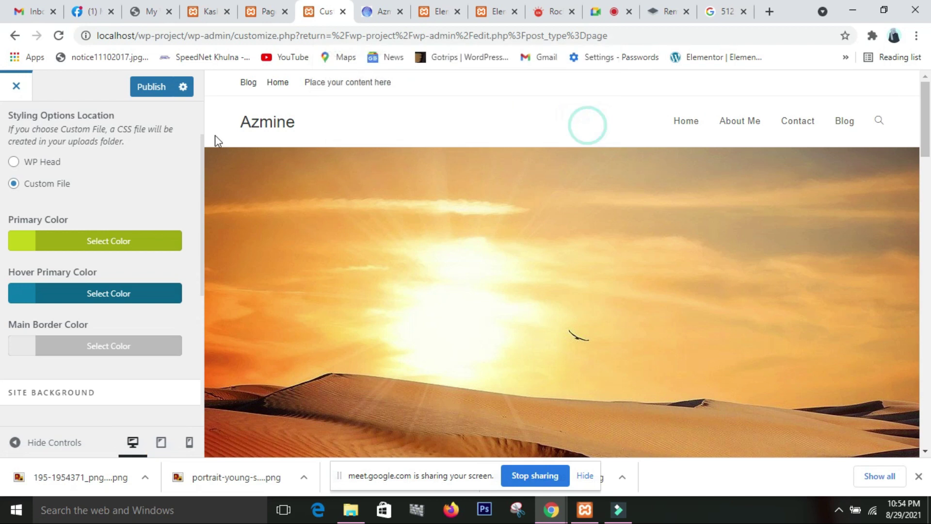
# Open the Scroll To Top settings under General Options and test the scroll-up button in the page preview.
pyautogui.scroll(3, 97, 218)
pyautogui.click(19, 127)
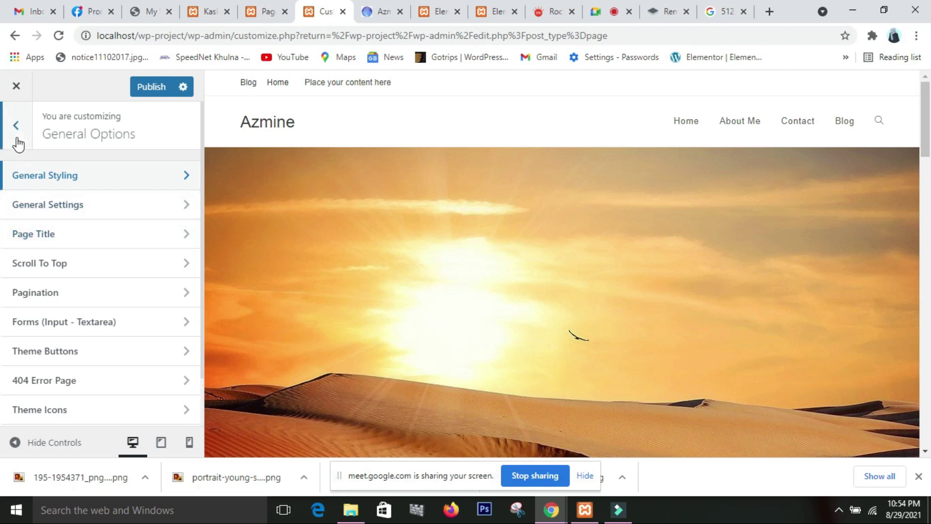
pyautogui.click(83, 268)
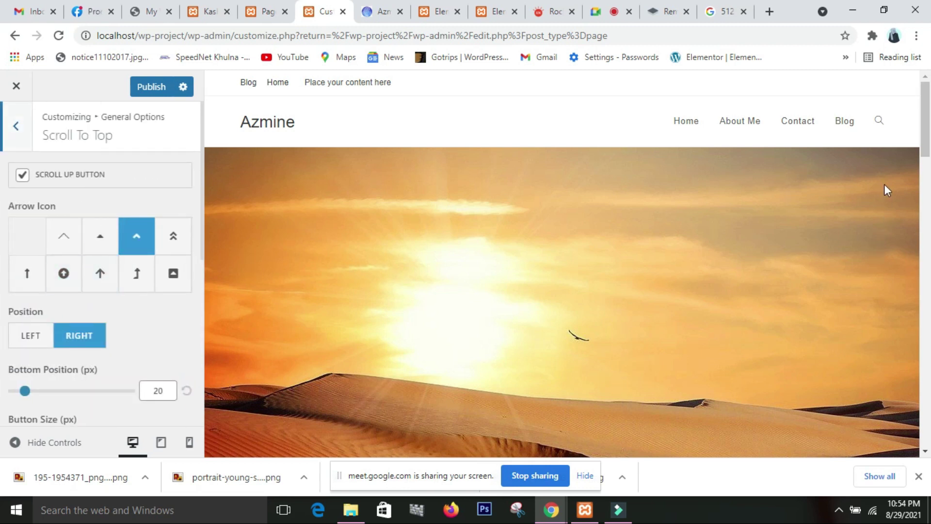
pyautogui.moveTo(924, 137); pyautogui.dragTo(928, 439)
pyautogui.scroll(3, 892, 427)
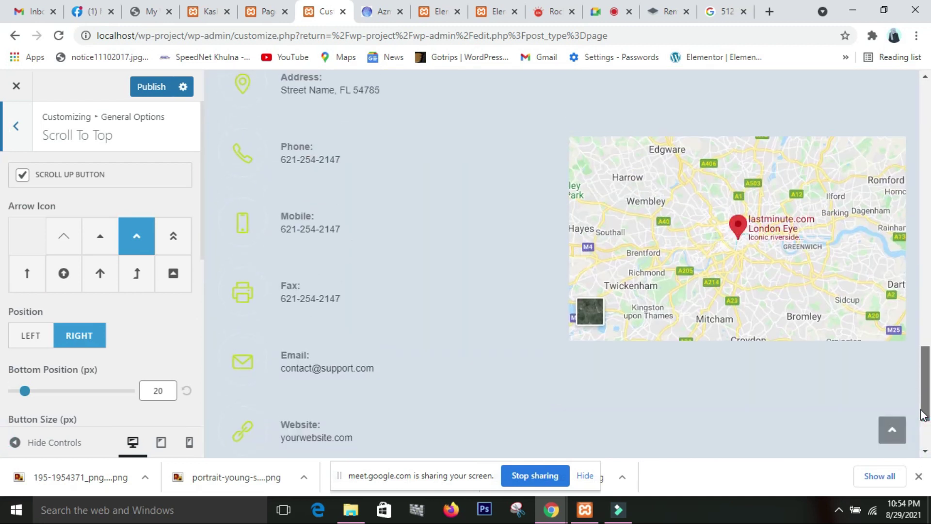
pyautogui.click(893, 439)
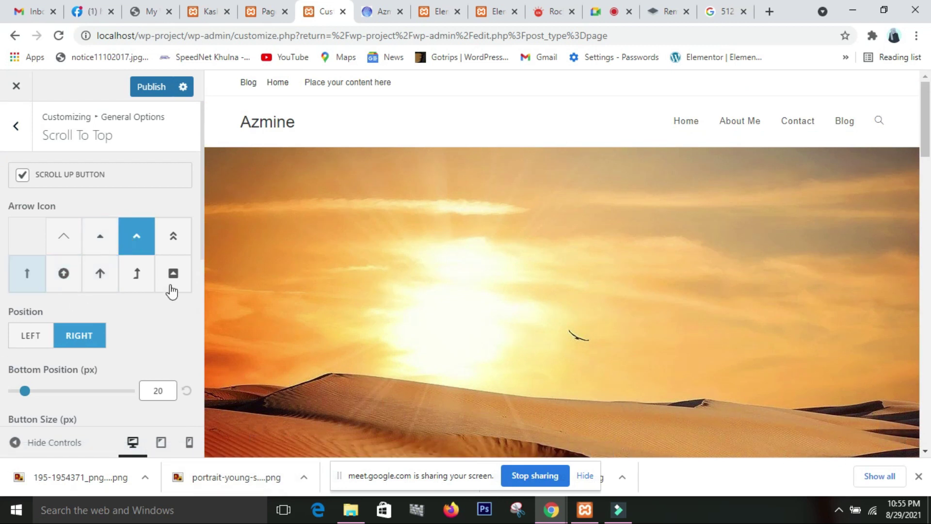
# Change the scroll-up button's arrow icon to the double chevron and try the left position before returning it to the right.
pyautogui.click(175, 243)
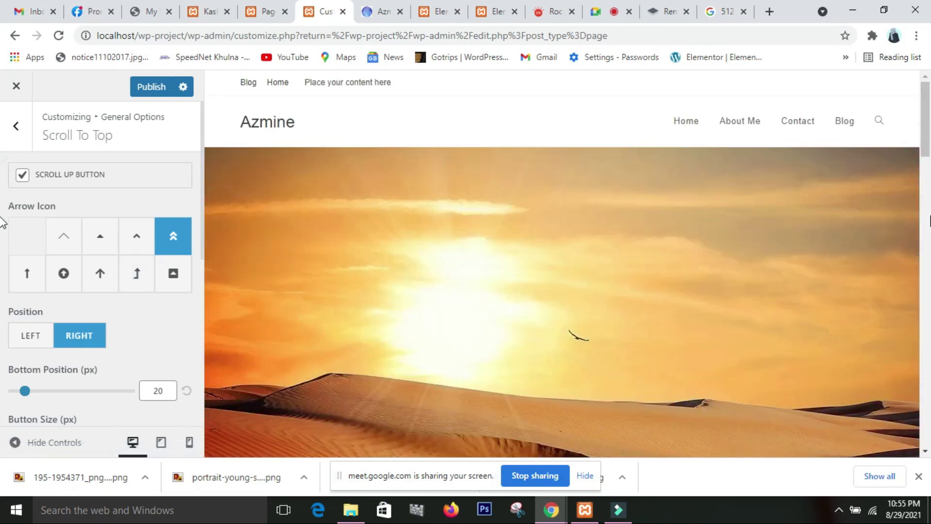
pyautogui.moveTo(926, 169); pyautogui.dragTo(928, 264)
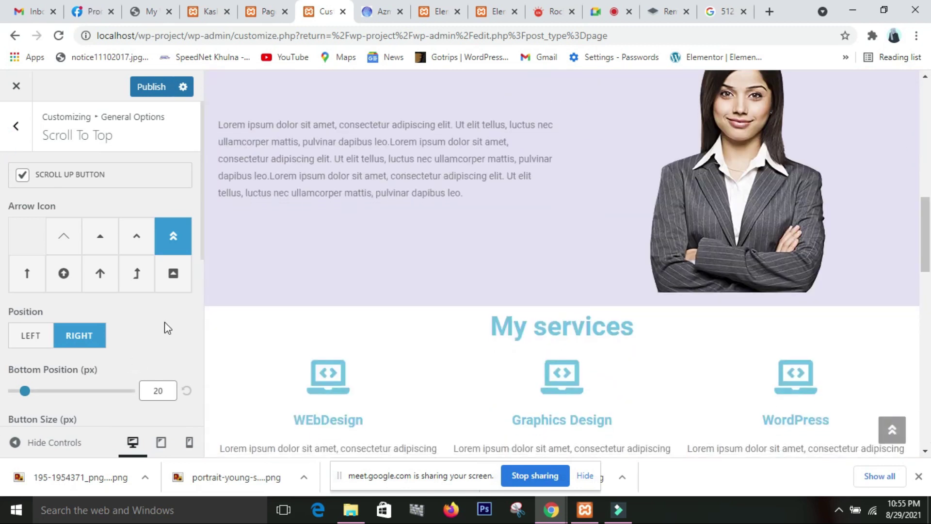
pyautogui.click(28, 341)
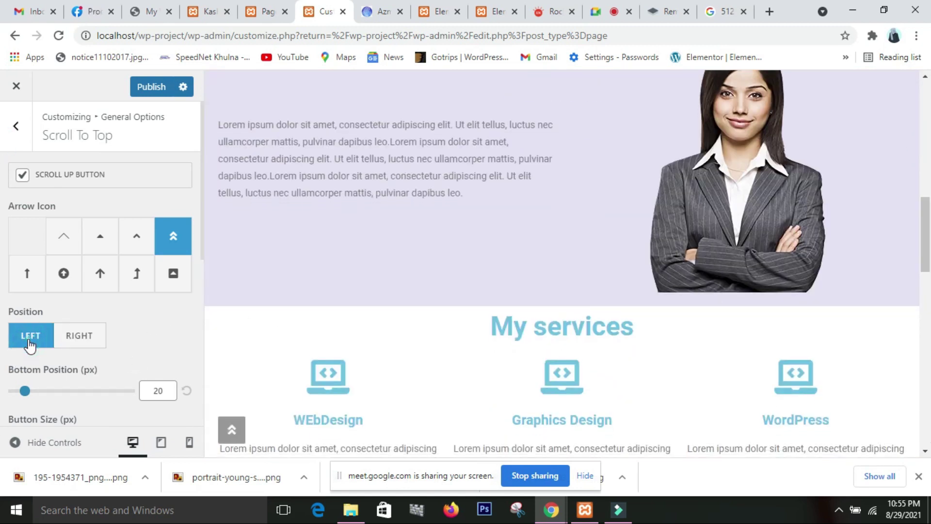
pyautogui.click(69, 342)
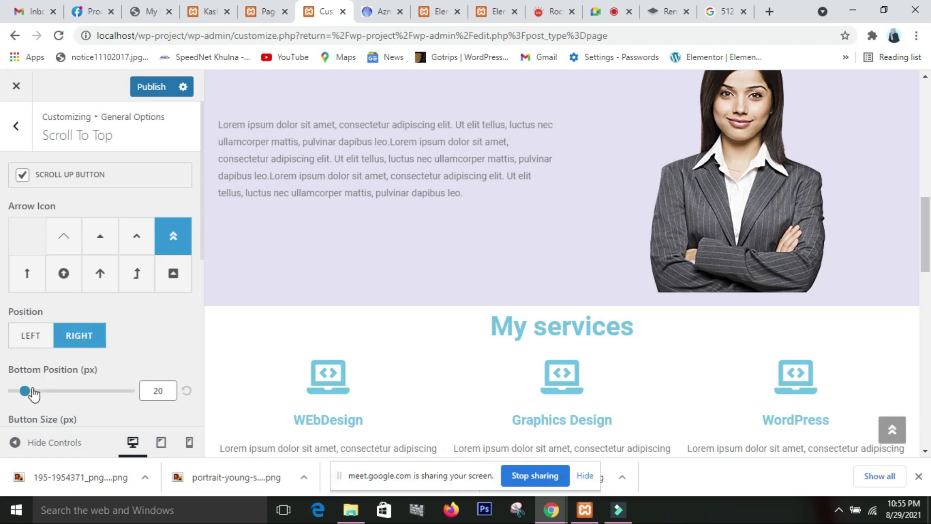
# Set the scroll-up button's bottom position to 79 px and its button size to 54 px.
pyautogui.moveTo(28, 395); pyautogui.dragTo(83, 393)
pyautogui.scroll(-2, 81, 395)
pyautogui.scroll(-1, 83, 394)
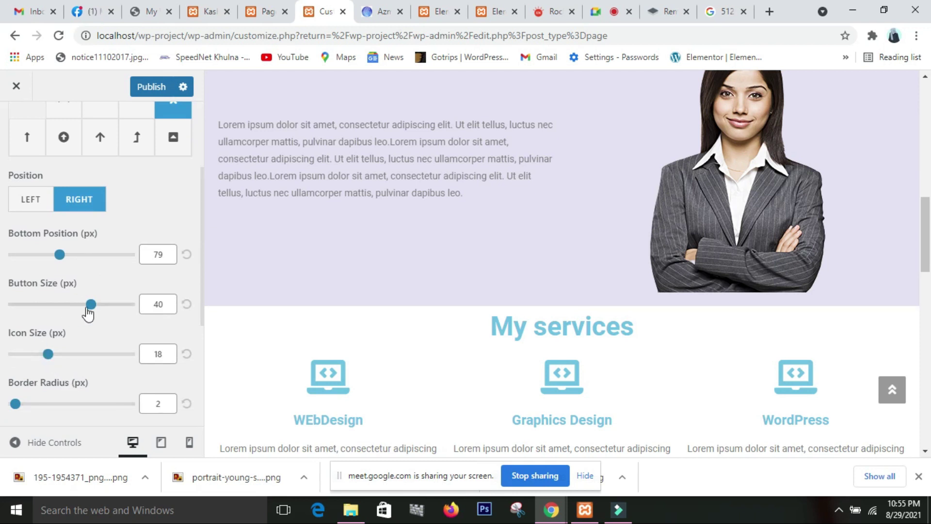
pyautogui.moveTo(91, 306); pyautogui.dragTo(118, 305)
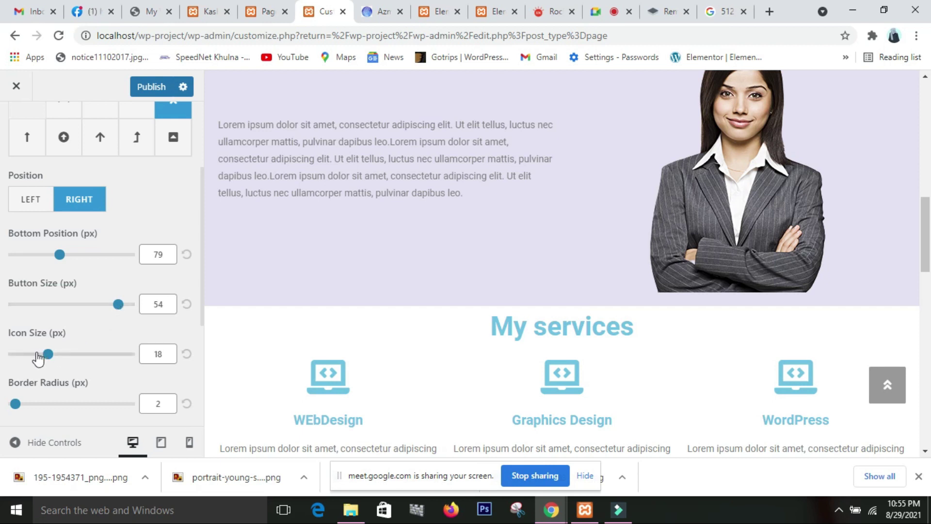
# Set the scroll-up button's icon size to 28 px and its border radius to 33 px.
pyautogui.moveTo(48, 358); pyautogui.dragTo(69, 357)
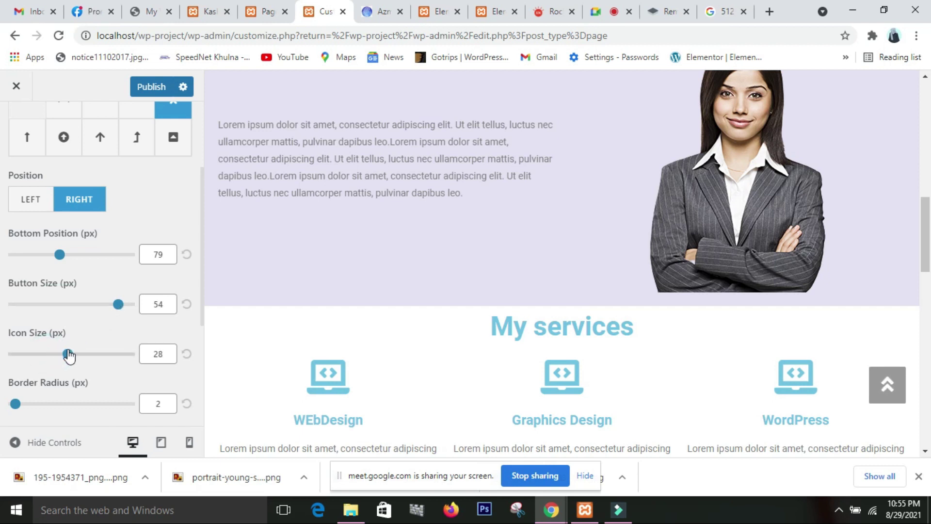
pyautogui.scroll(-1, 38, 402)
pyautogui.moveTo(15, 336); pyautogui.dragTo(37, 336)
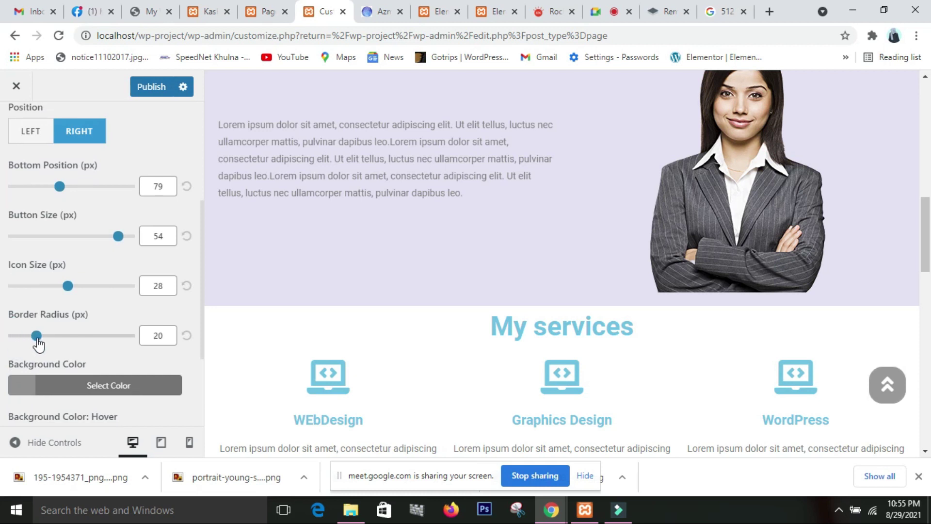
pyautogui.moveTo(37, 336); pyautogui.dragTo(52, 337)
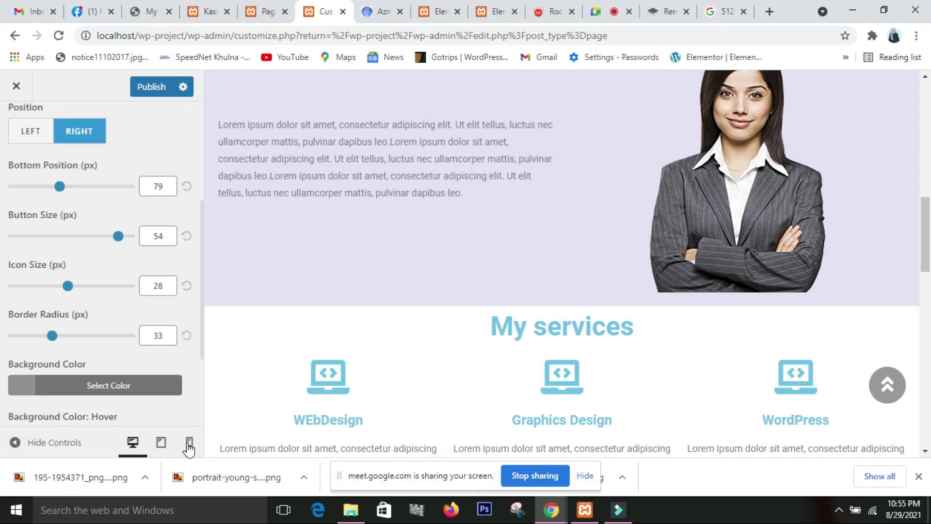
# Try a red background for the scroll-up button, then settle on the dark blue #2733ad.
pyautogui.click(99, 388)
pyautogui.scroll(-3, 110, 400)
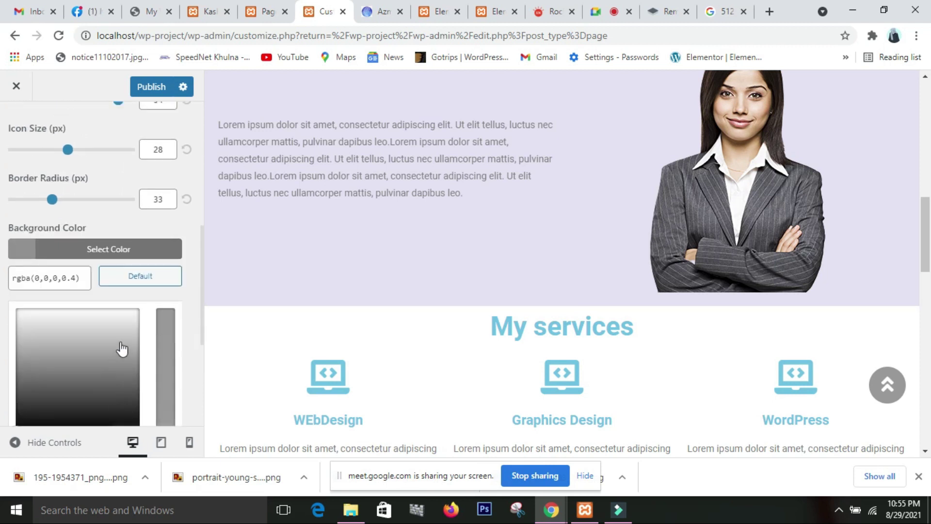
pyautogui.scroll(-3, 122, 348)
pyautogui.click(54, 304)
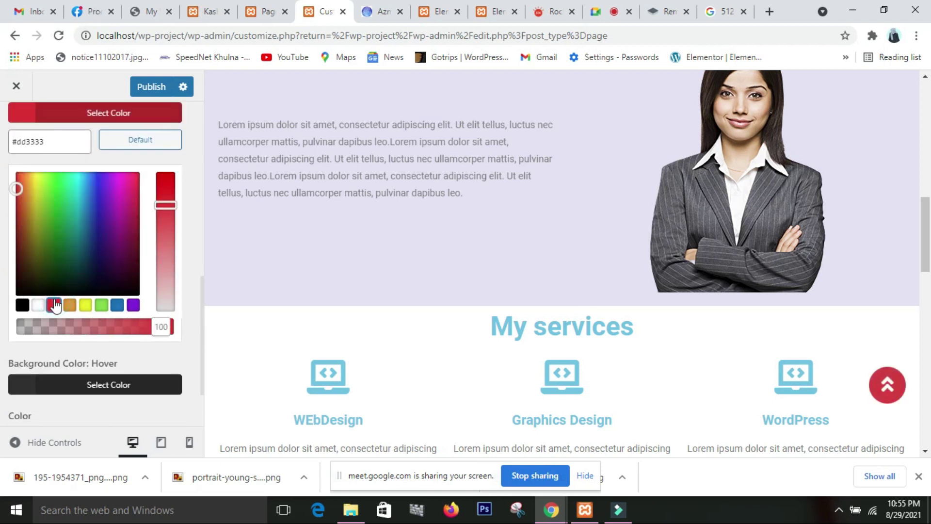
pyautogui.click(97, 211)
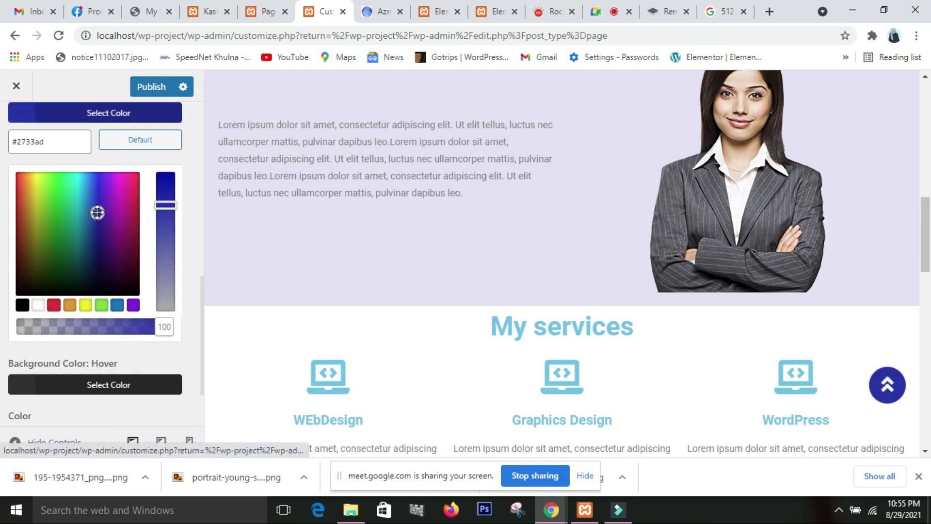
# Set the scroll-up button's hover icon color to the red #ff0707.
pyautogui.scroll(-1, 102, 328)
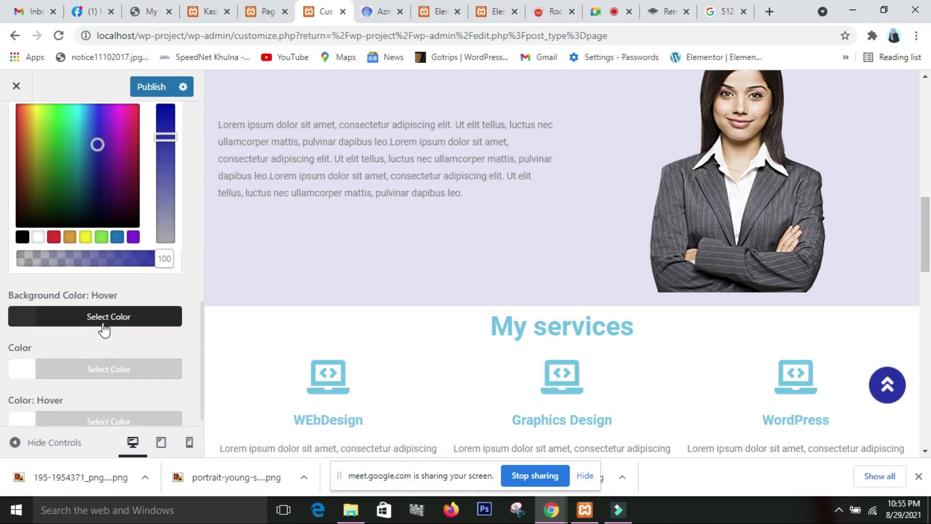
pyautogui.scroll(-1, 103, 328)
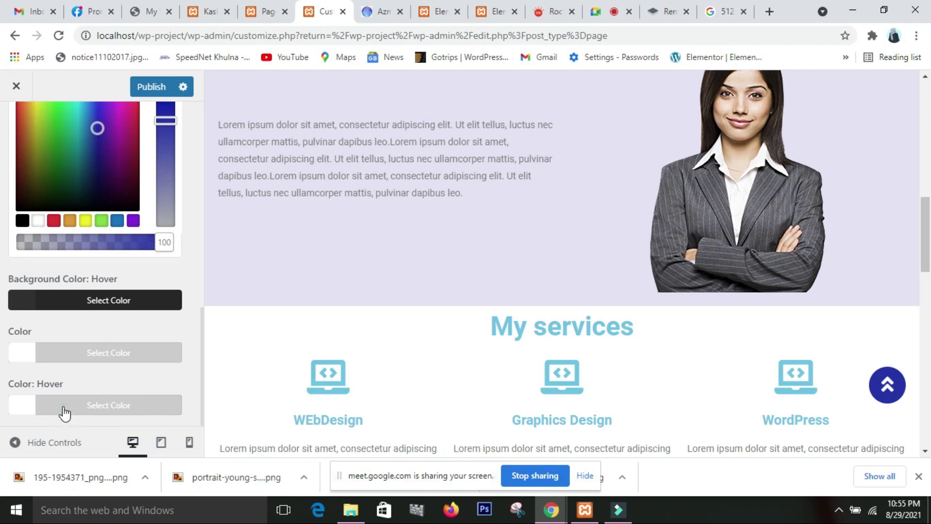
pyautogui.click(65, 413)
pyautogui.click(165, 305)
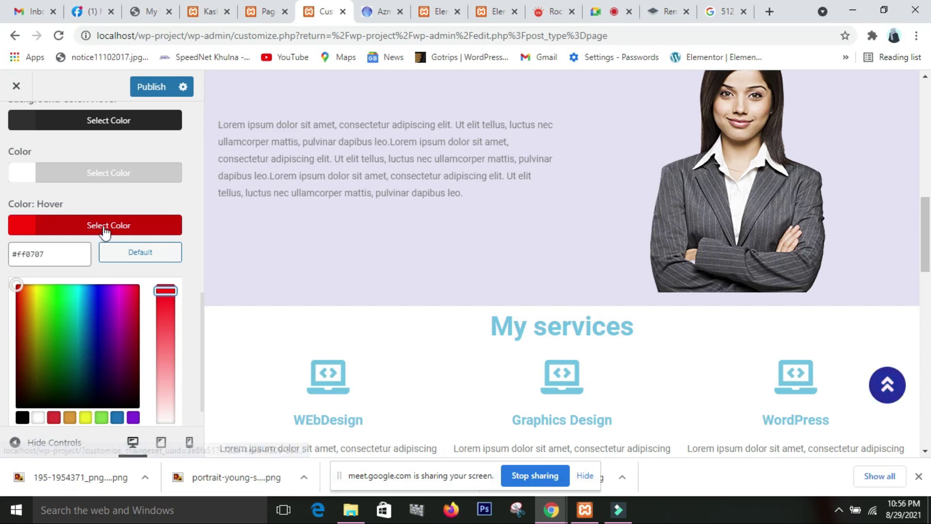
pyautogui.scroll(-1, 111, 207)
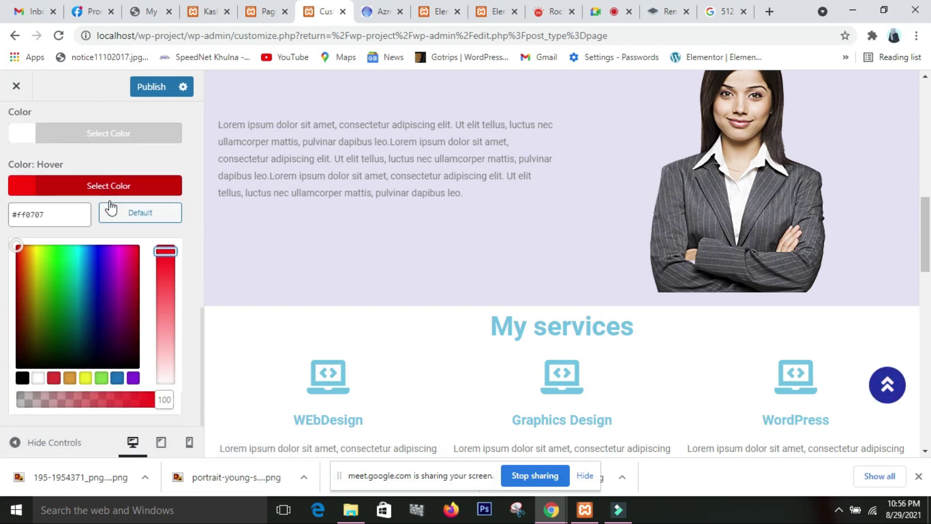
pyautogui.click(100, 159)
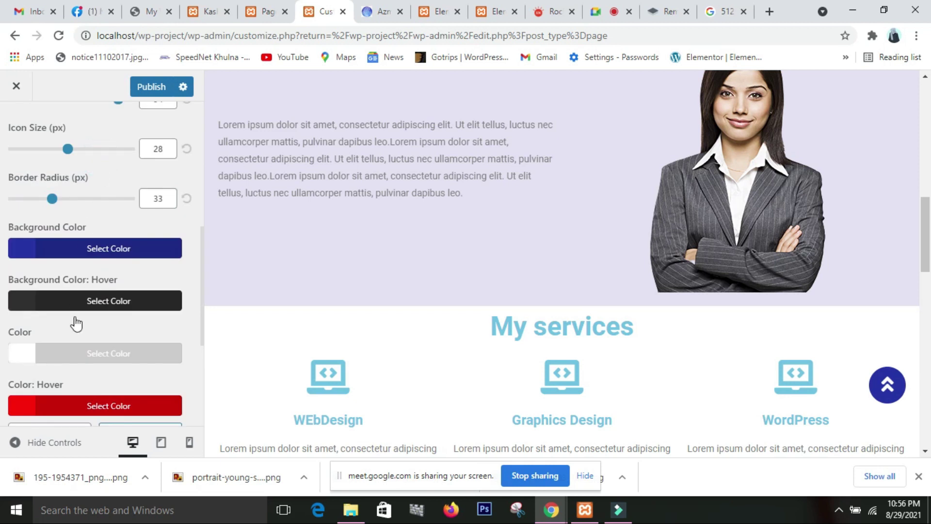
pyautogui.click(77, 405)
pyautogui.scroll(-3, 76, 362)
pyautogui.scroll(-2, 77, 359)
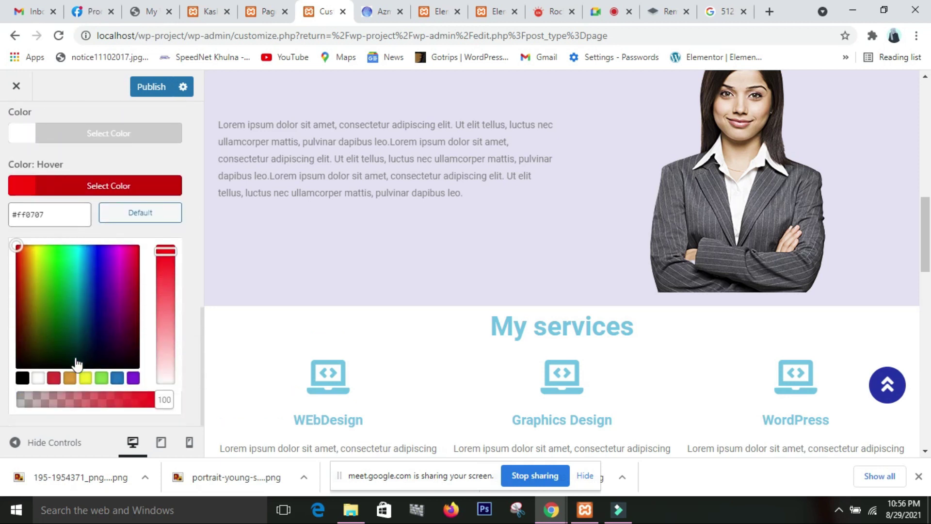
# Set the scroll-up button's hover background color to the green #4bc41b after trying yellow and turquoise.
pyautogui.scroll(4, 107, 358)
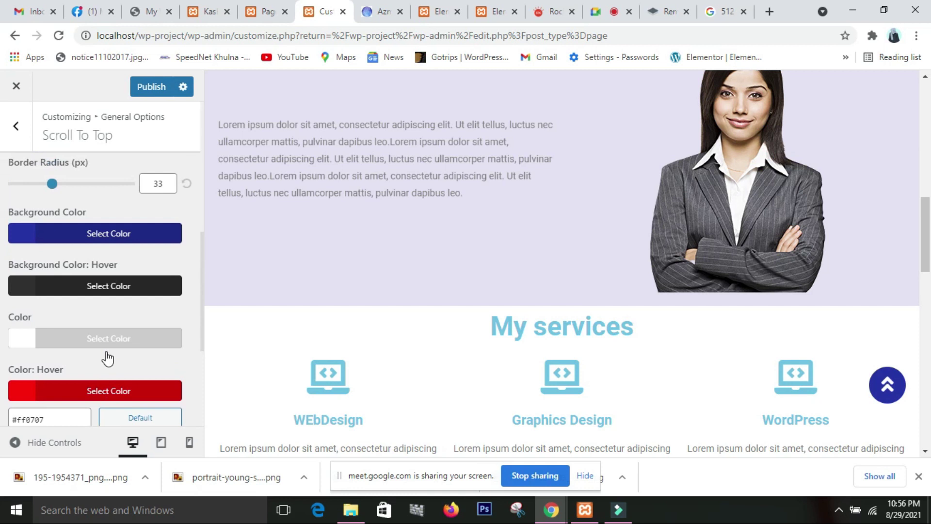
pyautogui.click(97, 289)
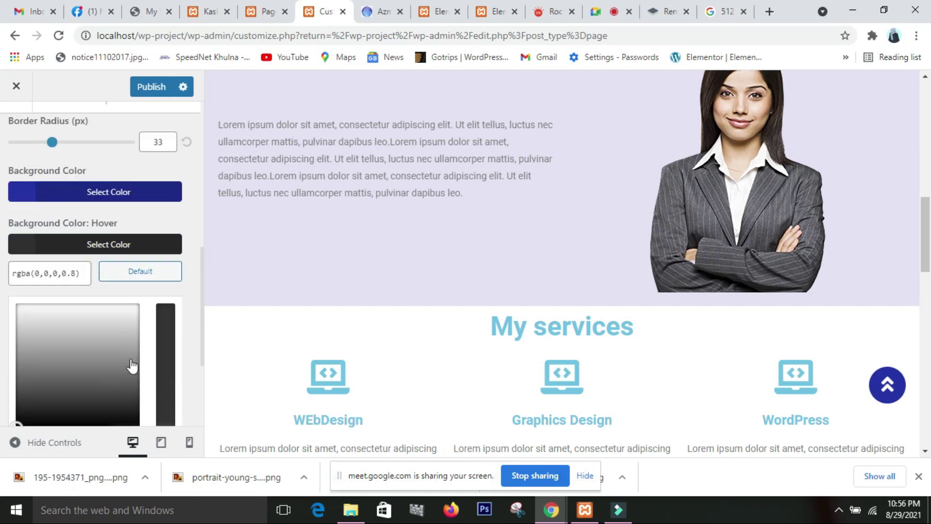
pyautogui.scroll(-4, 131, 366)
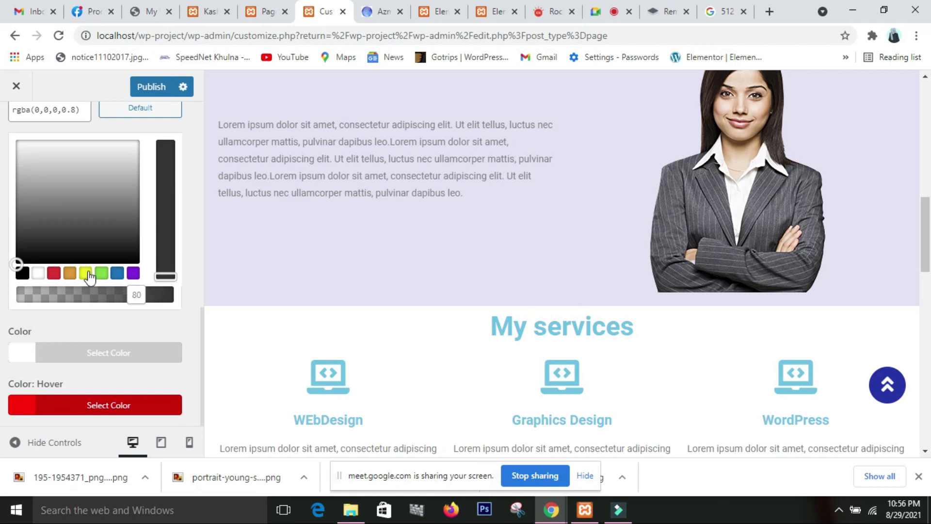
pyautogui.click(87, 275)
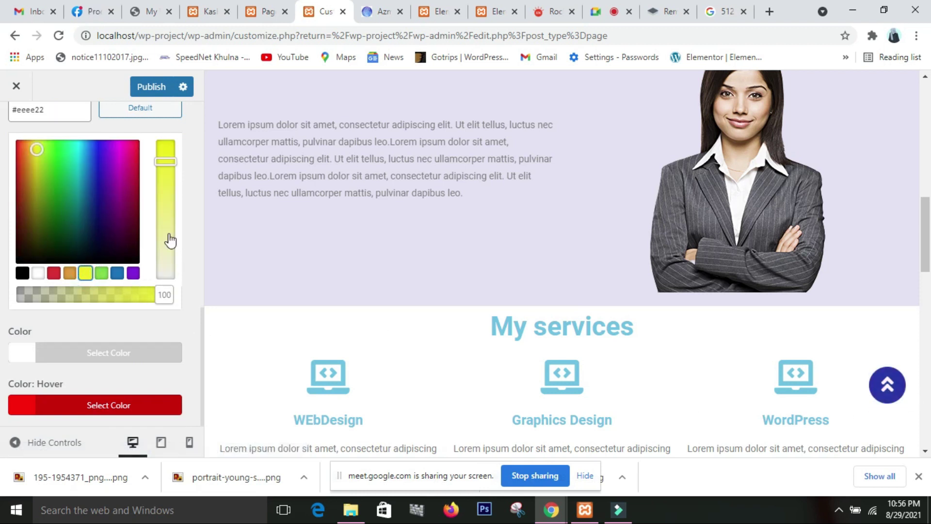
pyautogui.click(76, 155)
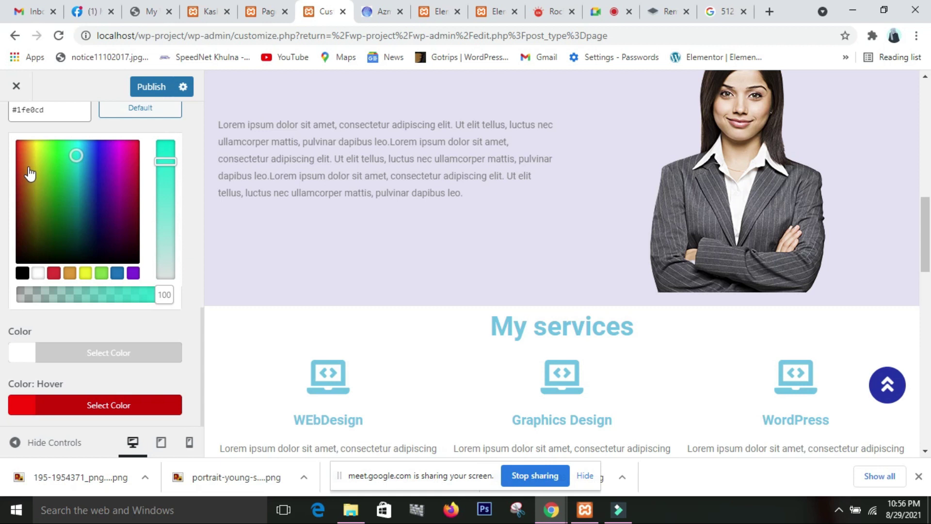
pyautogui.click(52, 169)
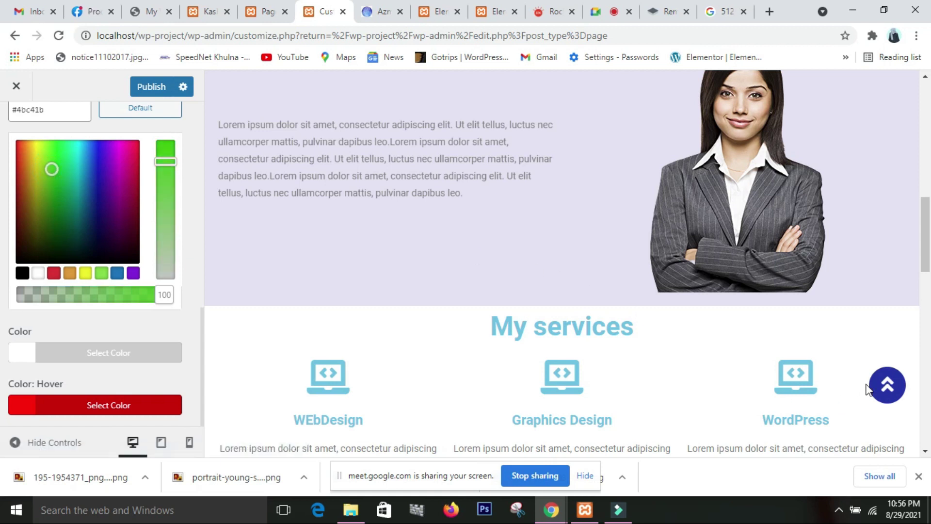
# Set the scroll-up button's hover background color to the dark green #24490a and publish the changes.
pyautogui.click(48, 227)
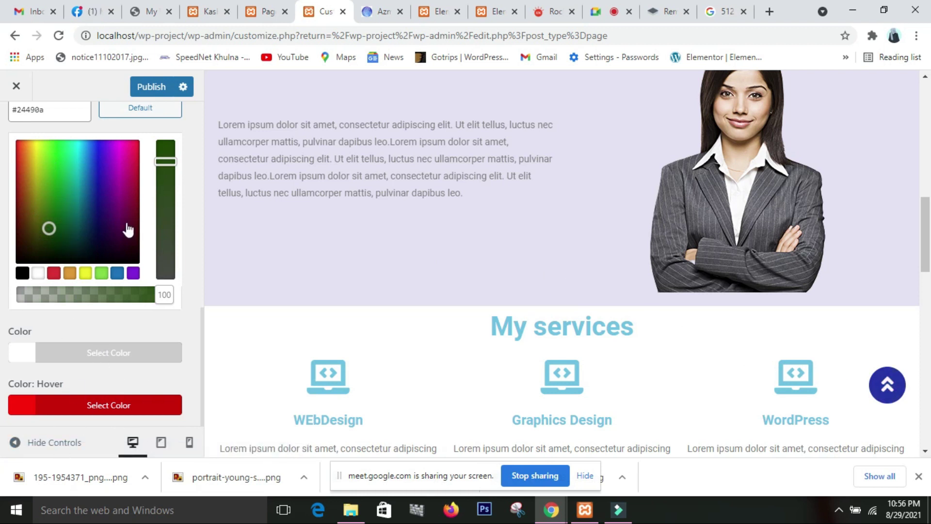
pyautogui.scroll(10, 2, 210)
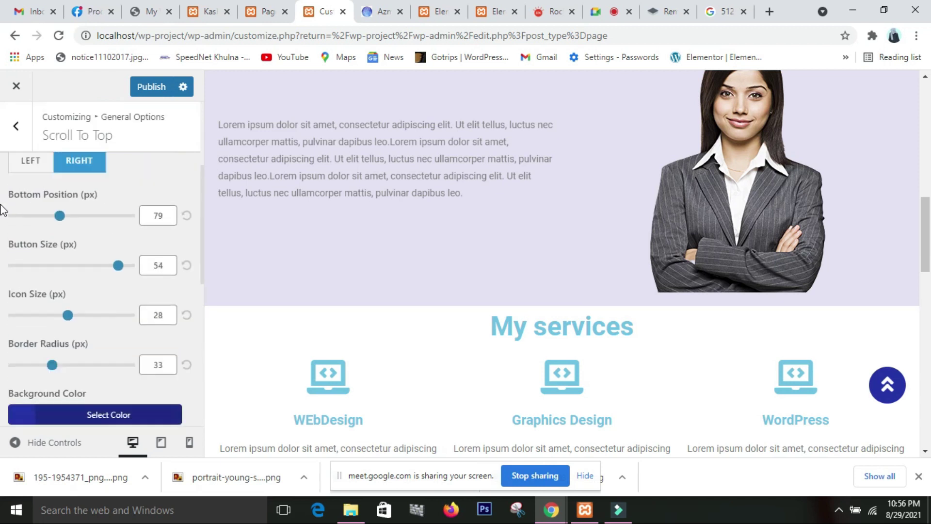
pyautogui.click(165, 87)
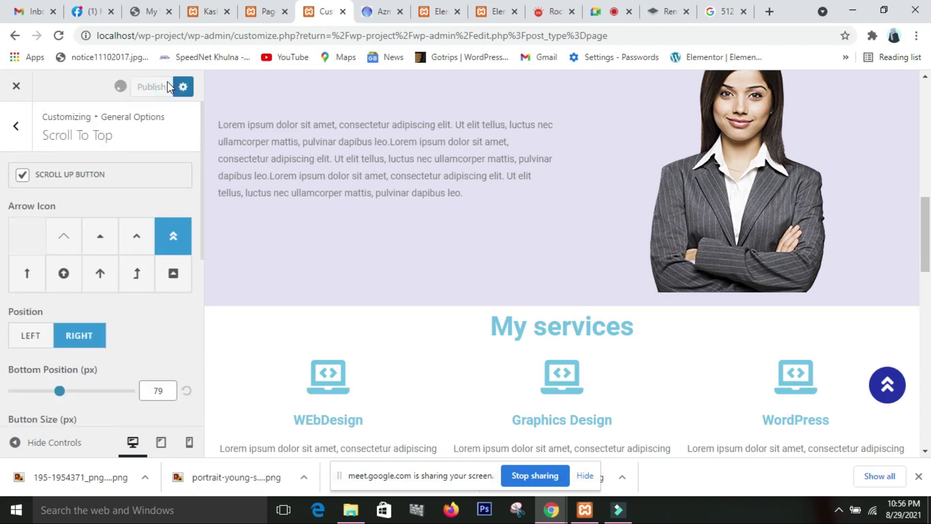
# Leave the Scroll To Top options and open the General settings of the Top Bar.
pyautogui.click(19, 130)
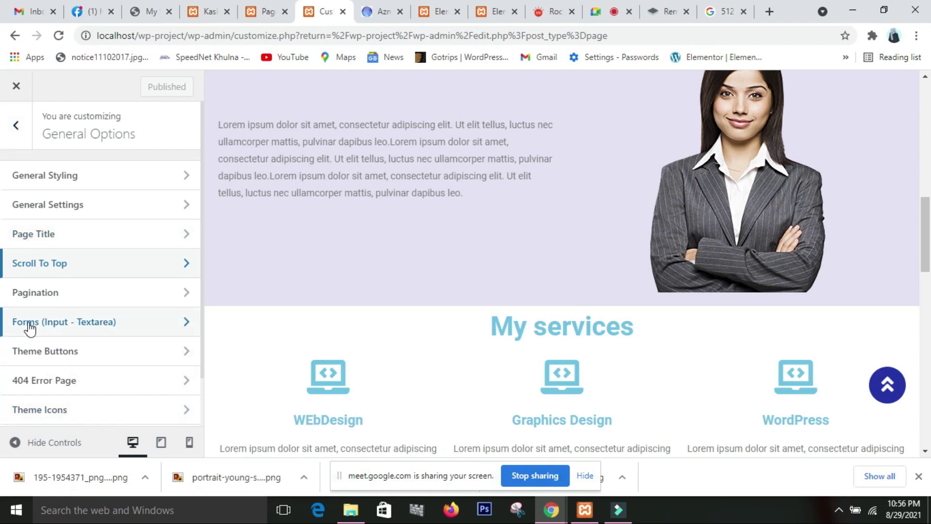
pyautogui.scroll(-1, 28, 324)
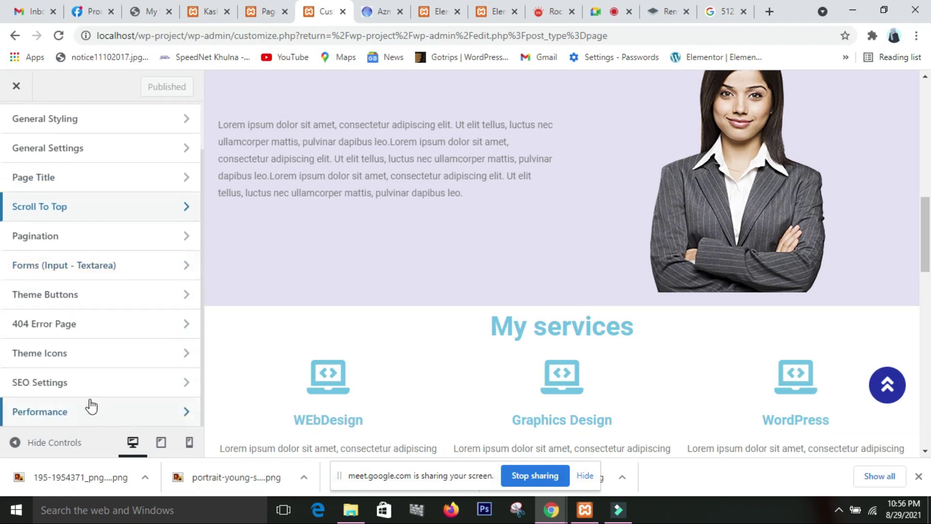
pyautogui.scroll(1, 80, 392)
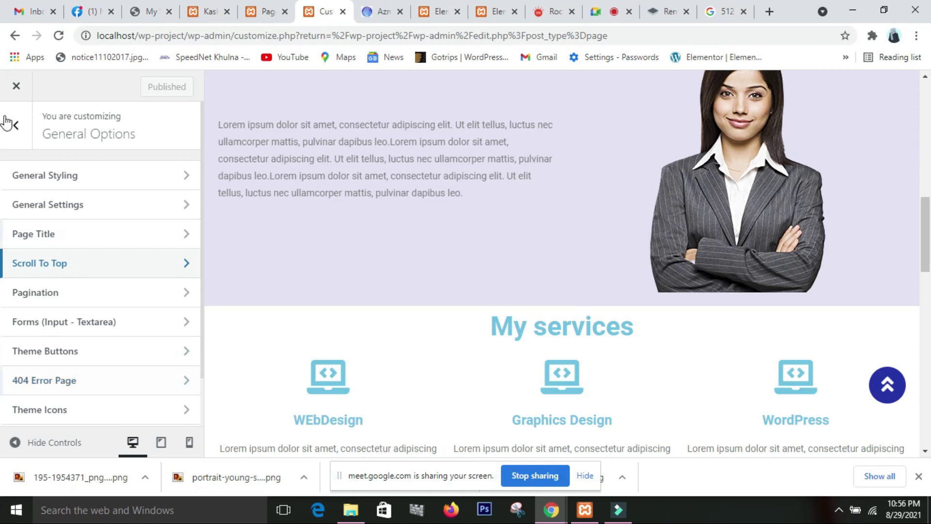
pyautogui.click(19, 129)
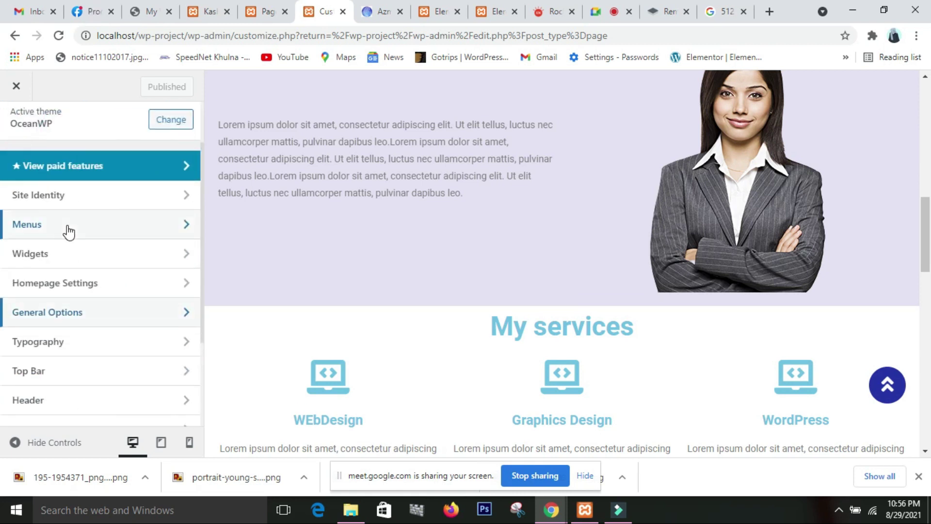
pyautogui.scroll(-1, 68, 231)
pyautogui.scroll(-1, 68, 232)
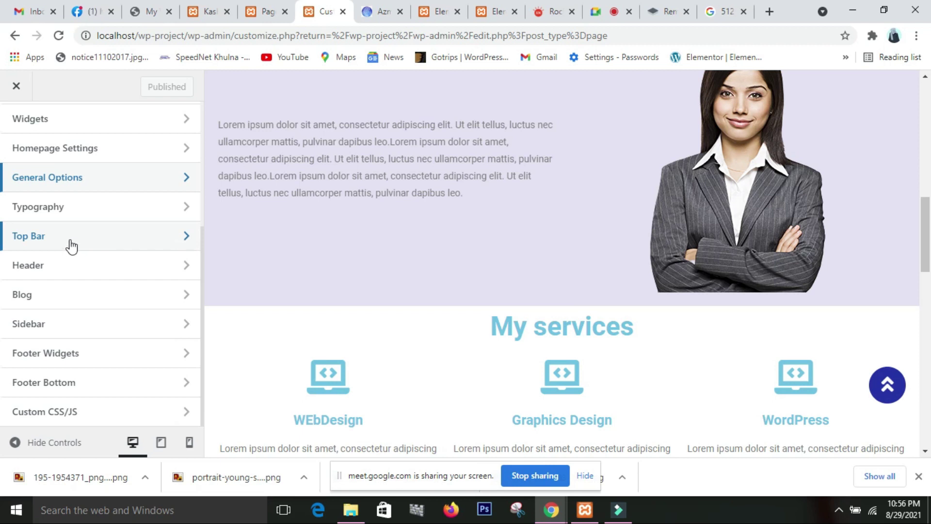
pyautogui.click(69, 246)
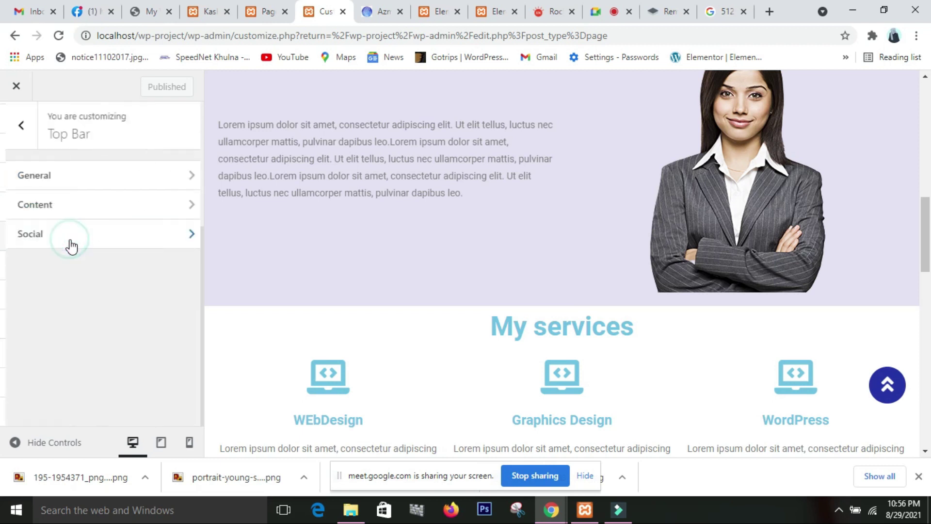
pyautogui.click(63, 180)
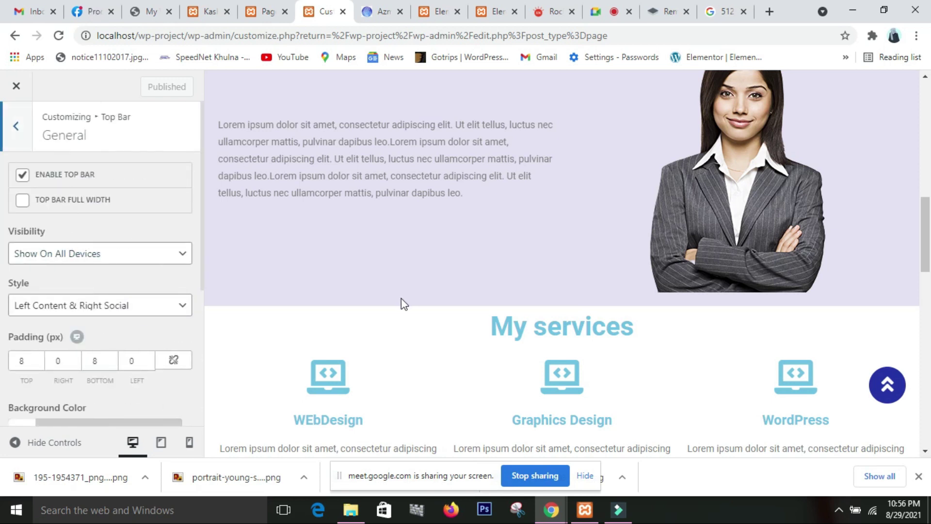
# Make the top bar full width, with Show On All Devices visibility and the Left Content & Right Social style.
pyautogui.scroll(10, 401, 298)
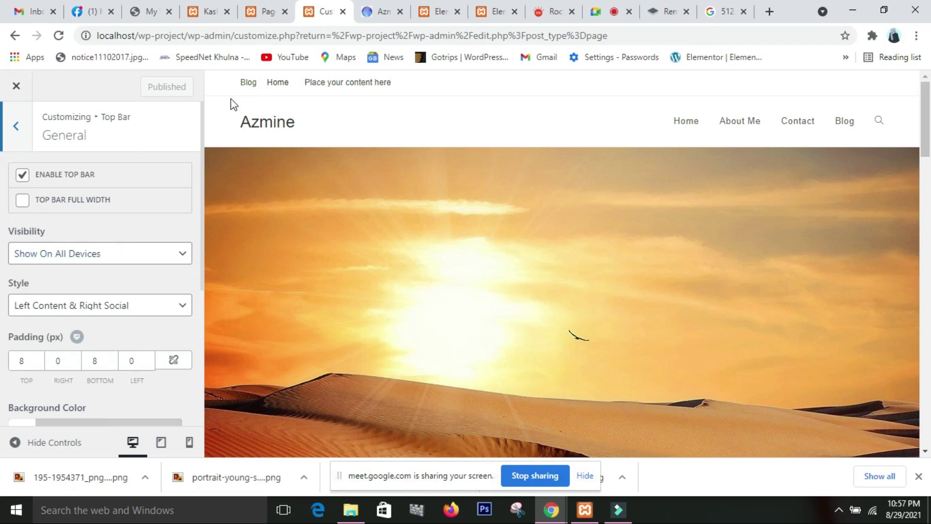
pyautogui.click(21, 202)
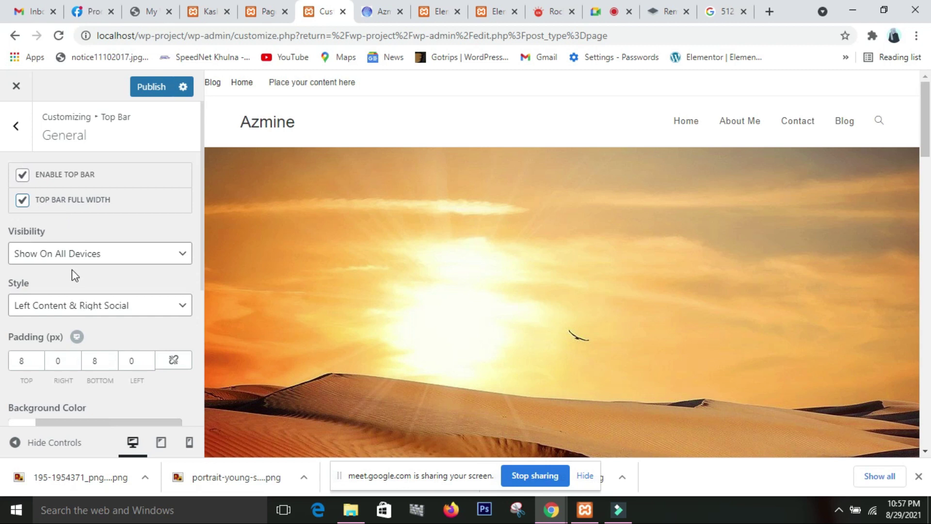
pyautogui.click(156, 257)
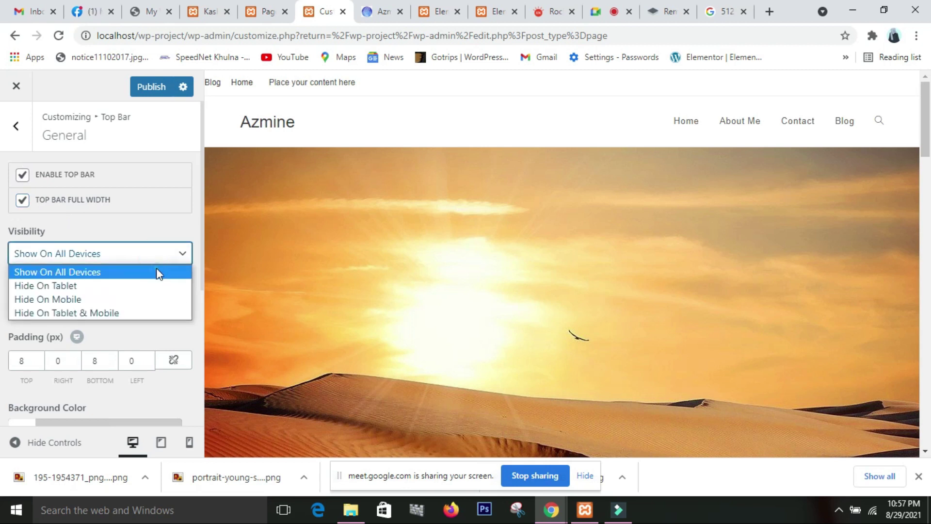
pyautogui.click(156, 271)
pyautogui.scroll(-2, 154, 274)
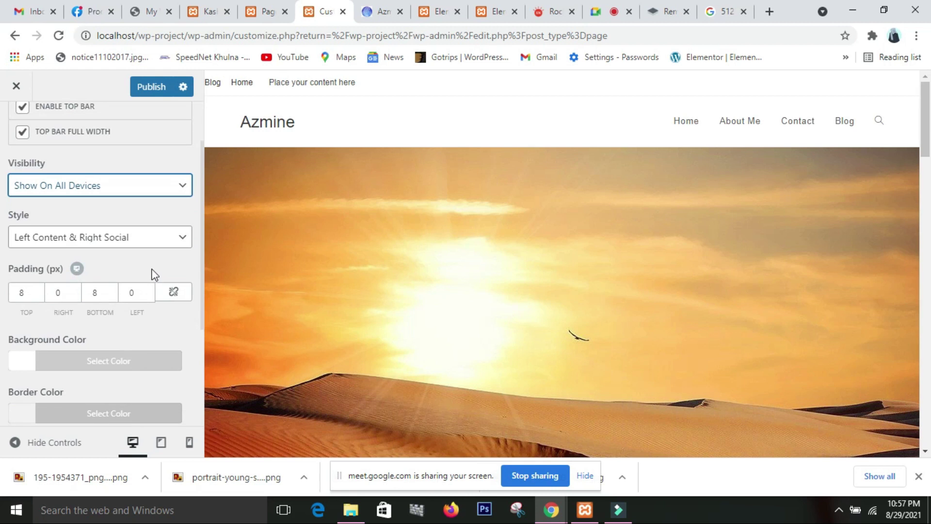
pyautogui.click(181, 239)
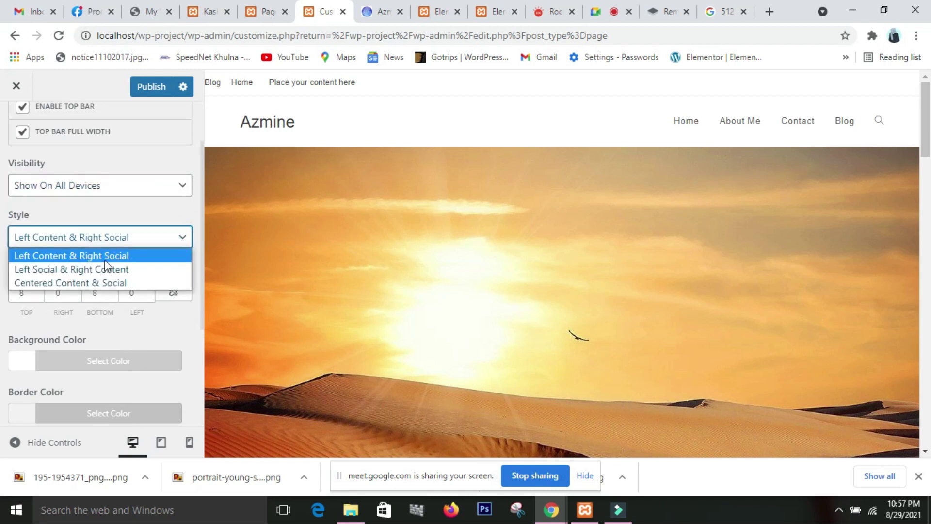
pyautogui.click(125, 221)
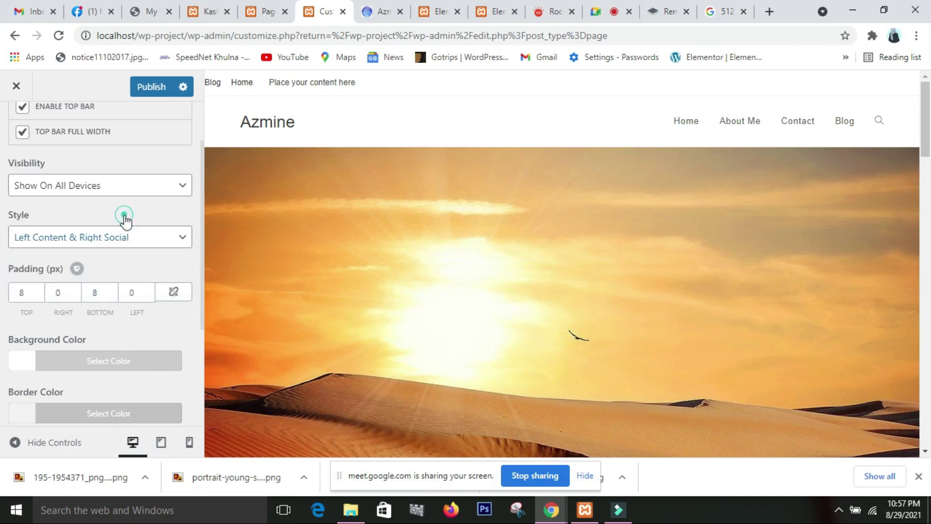
# Try the red #ff0707 as the top bar's background color, then settle on the near-black #000c16.
pyautogui.scroll(-2, 106, 303)
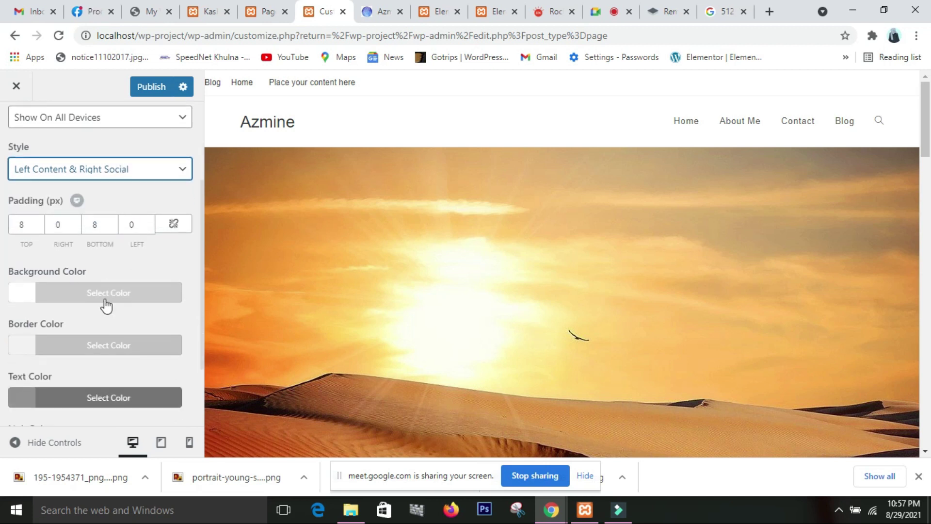
pyautogui.click(105, 303)
pyautogui.scroll(-4, 104, 303)
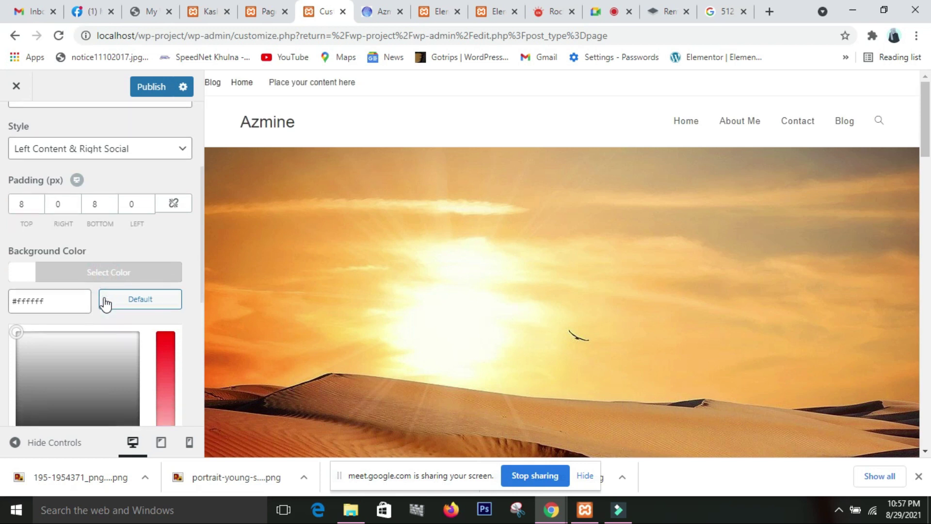
pyautogui.click(162, 222)
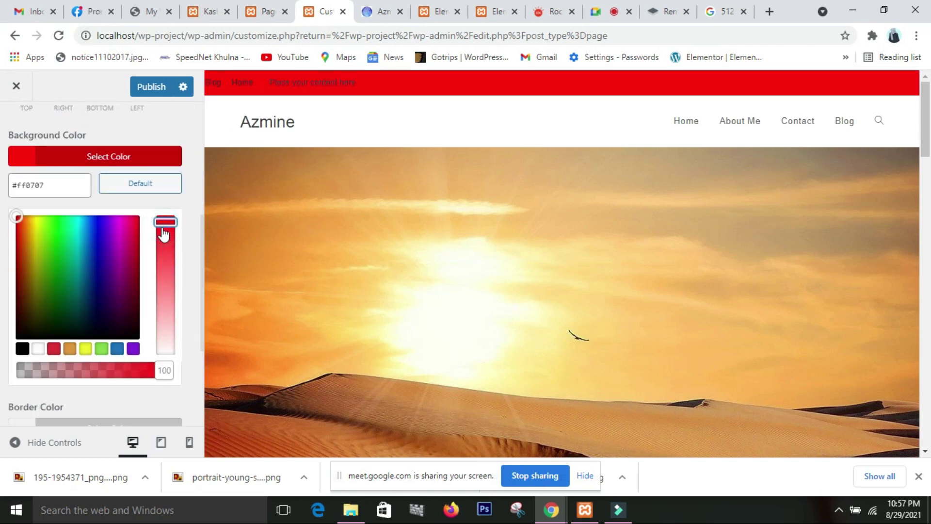
pyautogui.click(87, 327)
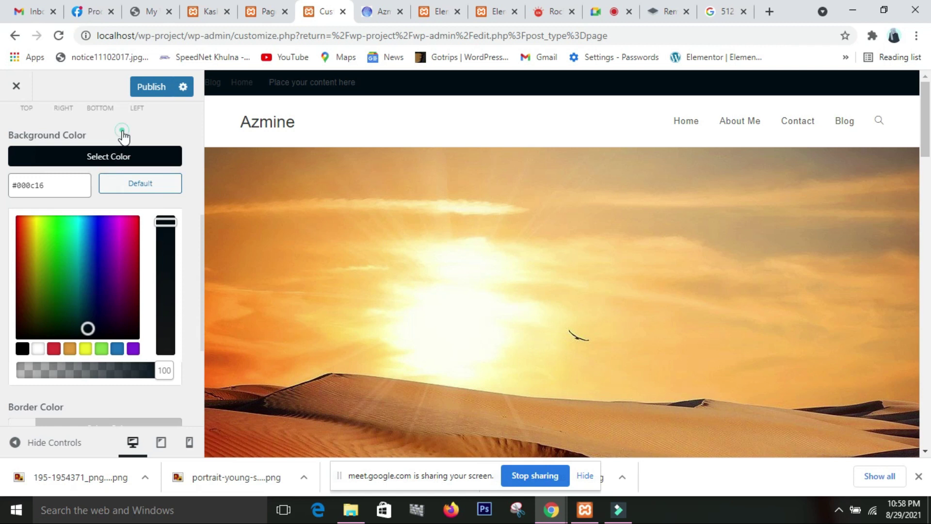
# Set the top bar's text color to the near-white #fcfcfc.
pyautogui.scroll(1, 121, 145)
pyautogui.scroll(-2, 100, 239)
pyautogui.scroll(-3, 100, 239)
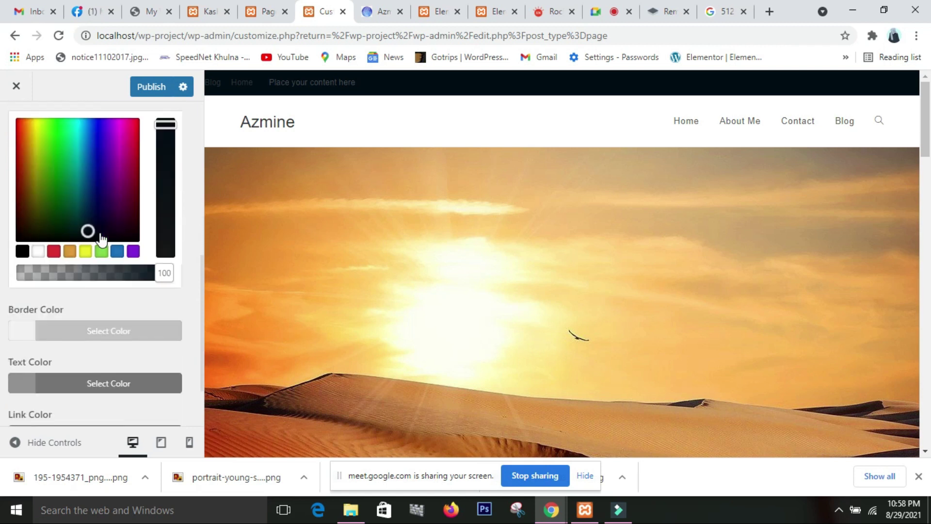
pyautogui.click(114, 305)
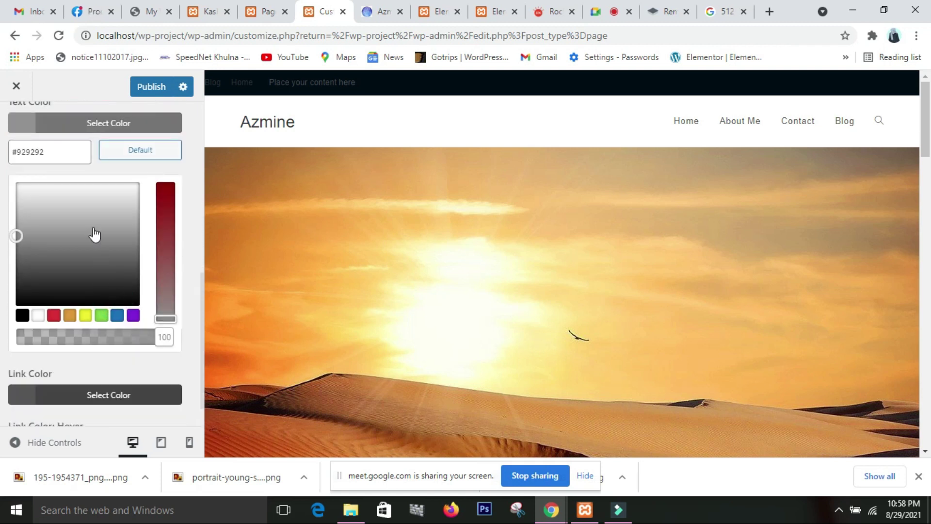
pyautogui.click(19, 183)
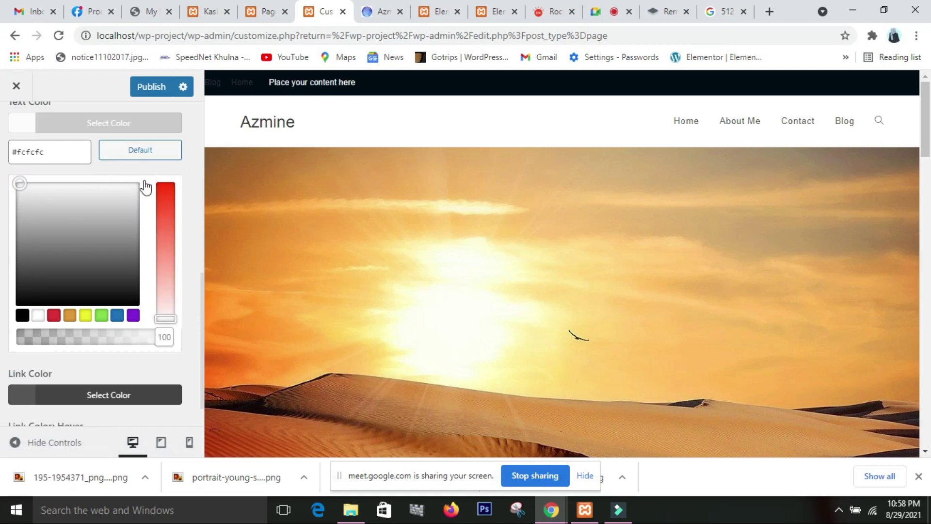